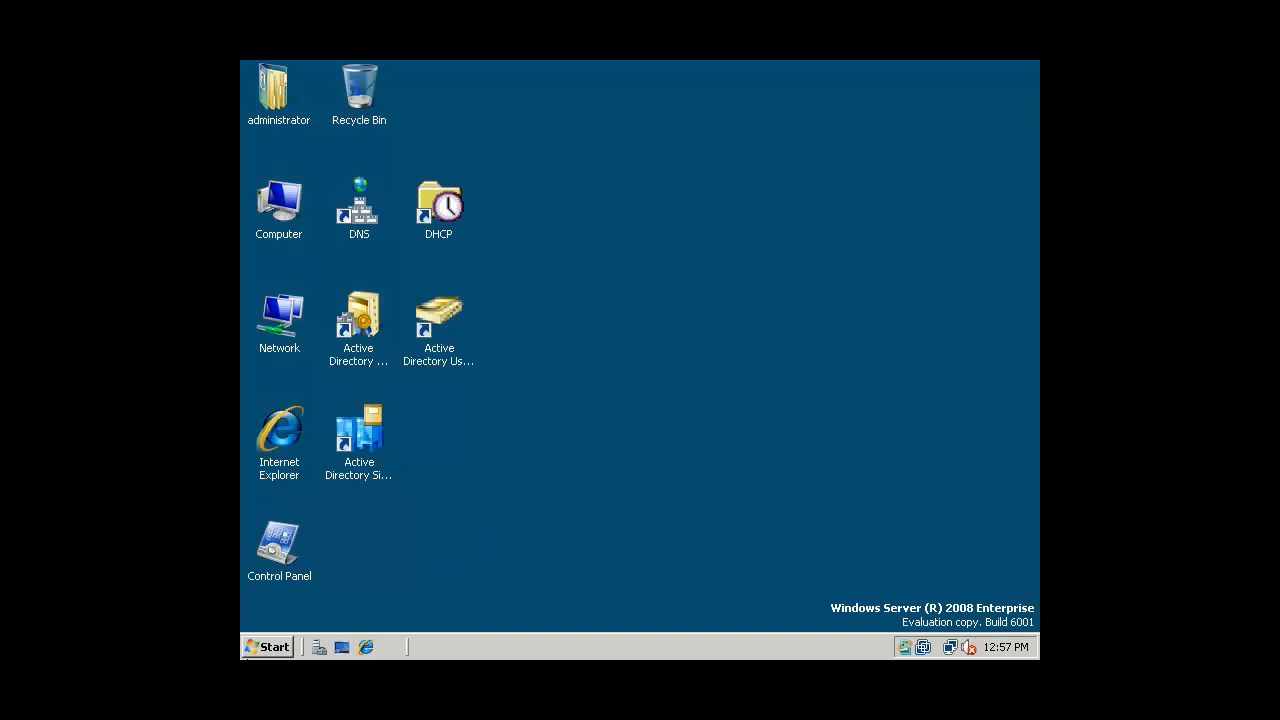
Launch an empty Microsoft Management Console by running mmc
click(262, 652)
click(335, 543)
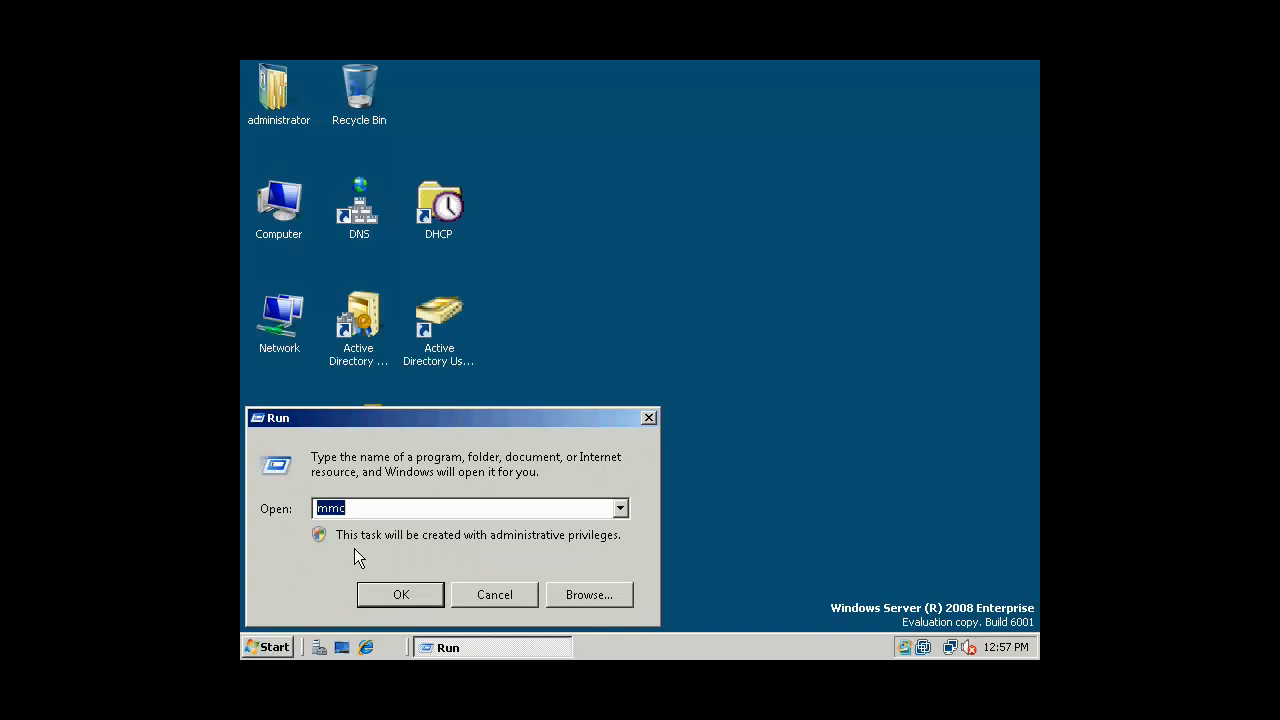
key(Return)
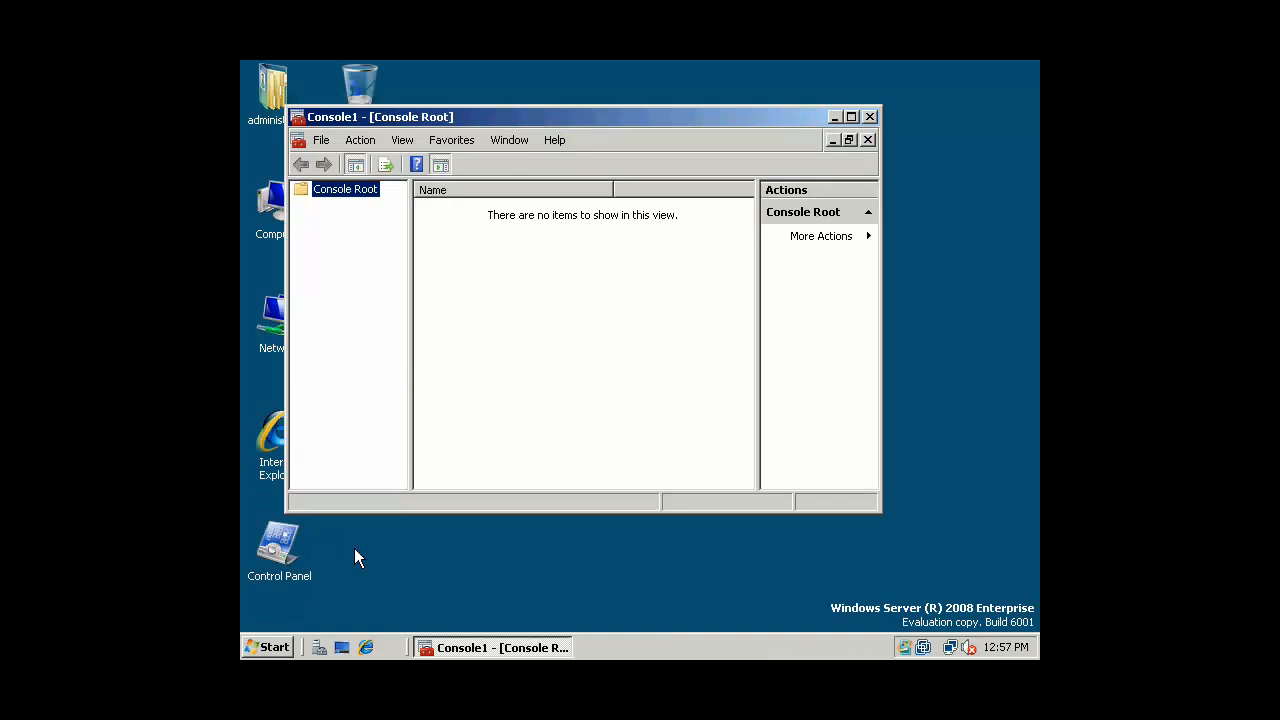
Add the Group Policy Management snap-in to the console
click(324, 142)
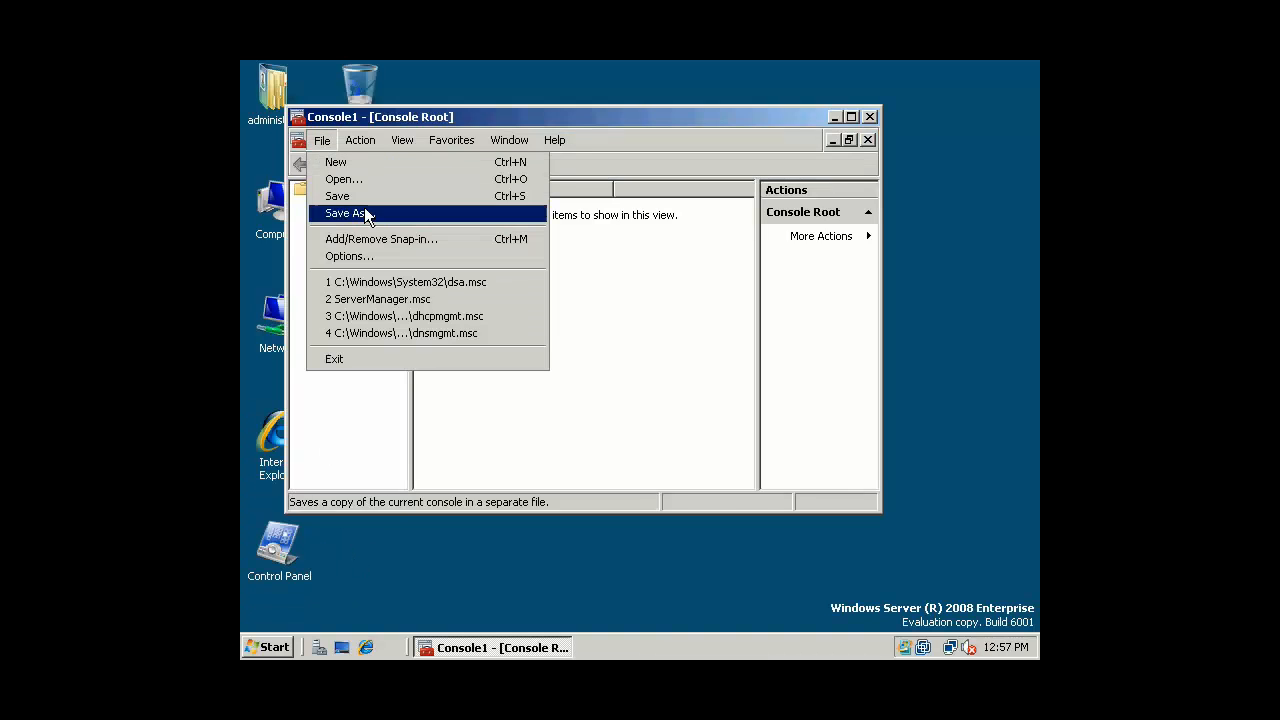
click(378, 244)
drag(494, 214, 494, 262)
click(323, 291)
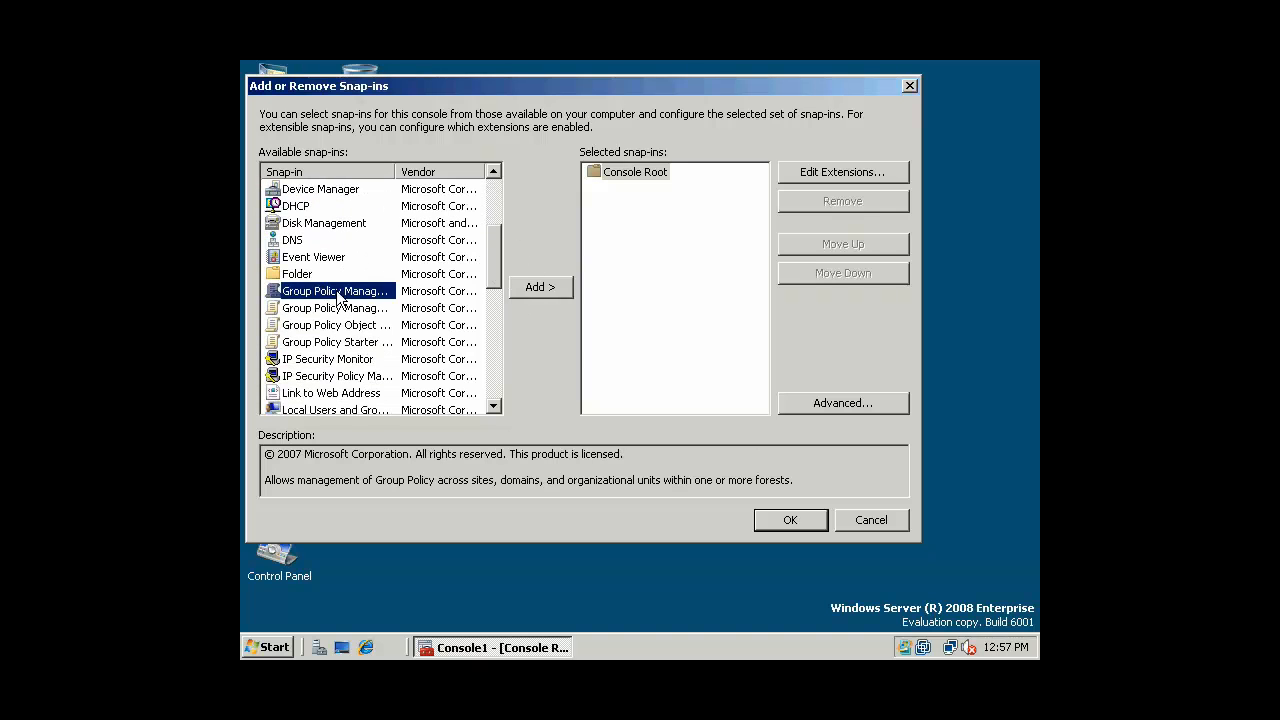
click(540, 287)
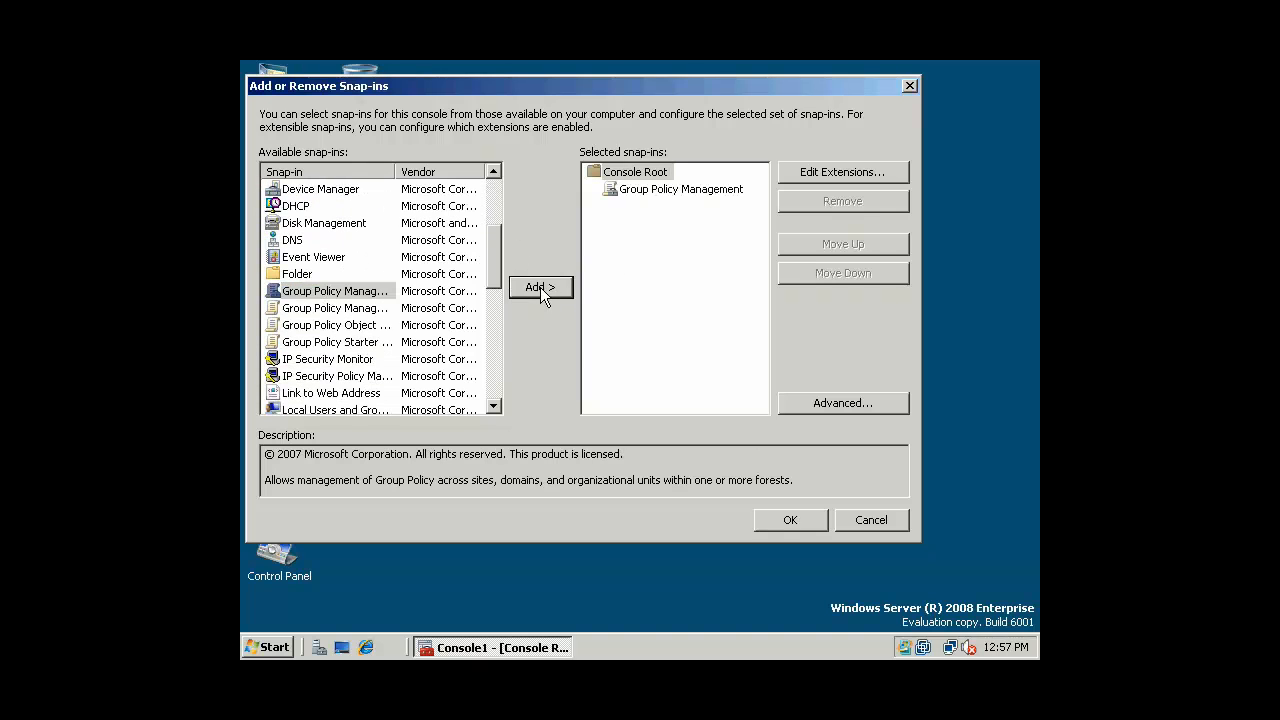
click(805, 522)
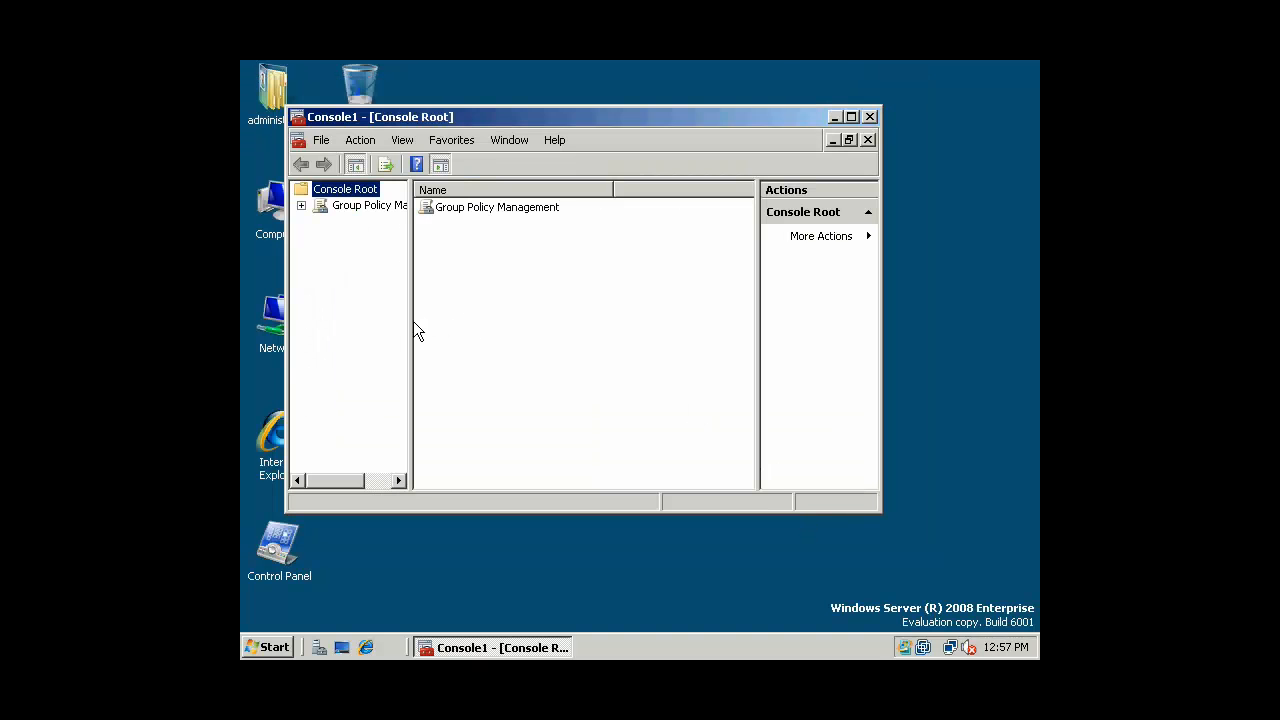
Maximize the console and expand Forest > Domains > pirates.arrrgh > SuperSpies
drag(410, 322, 490, 310)
click(852, 118)
click(253, 157)
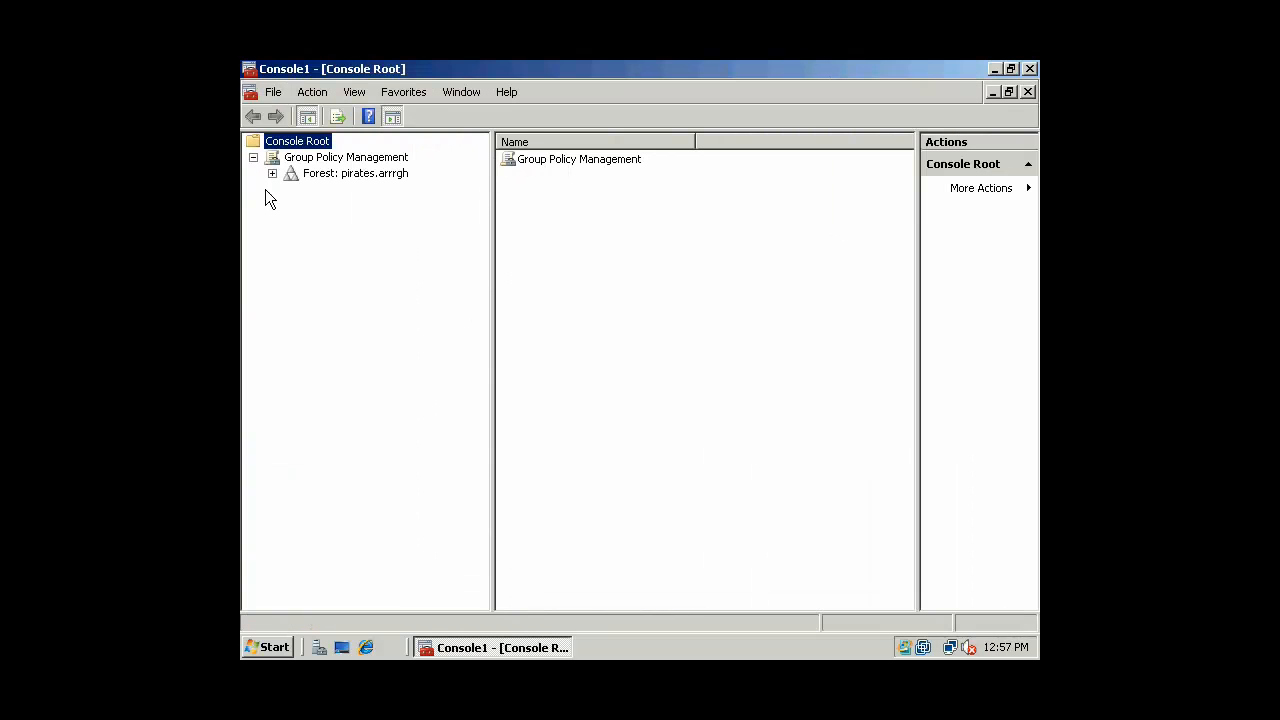
click(271, 173)
click(291, 189)
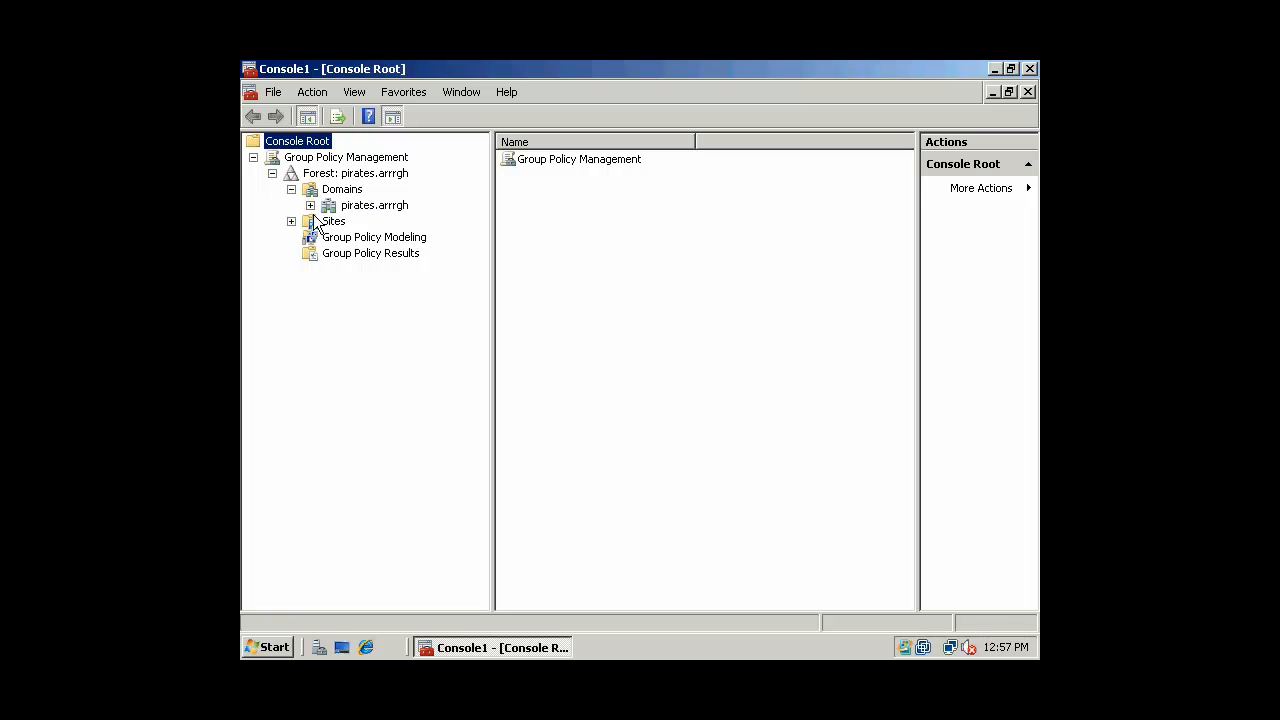
click(310, 205)
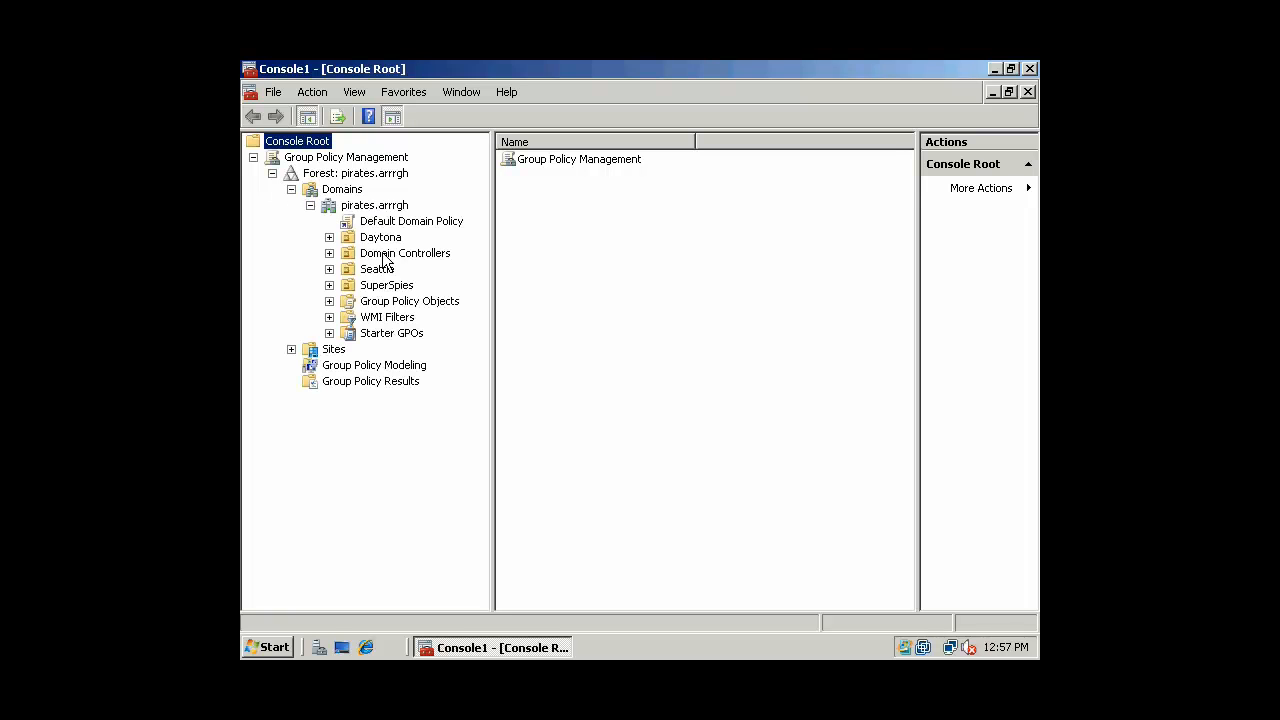
click(329, 285)
Resize the tree pane and show SuperSpy_DesktopPolicy's scope details
drag(492, 330, 402, 560)
drag(278, 603, 321, 606)
drag(402, 533, 435, 533)
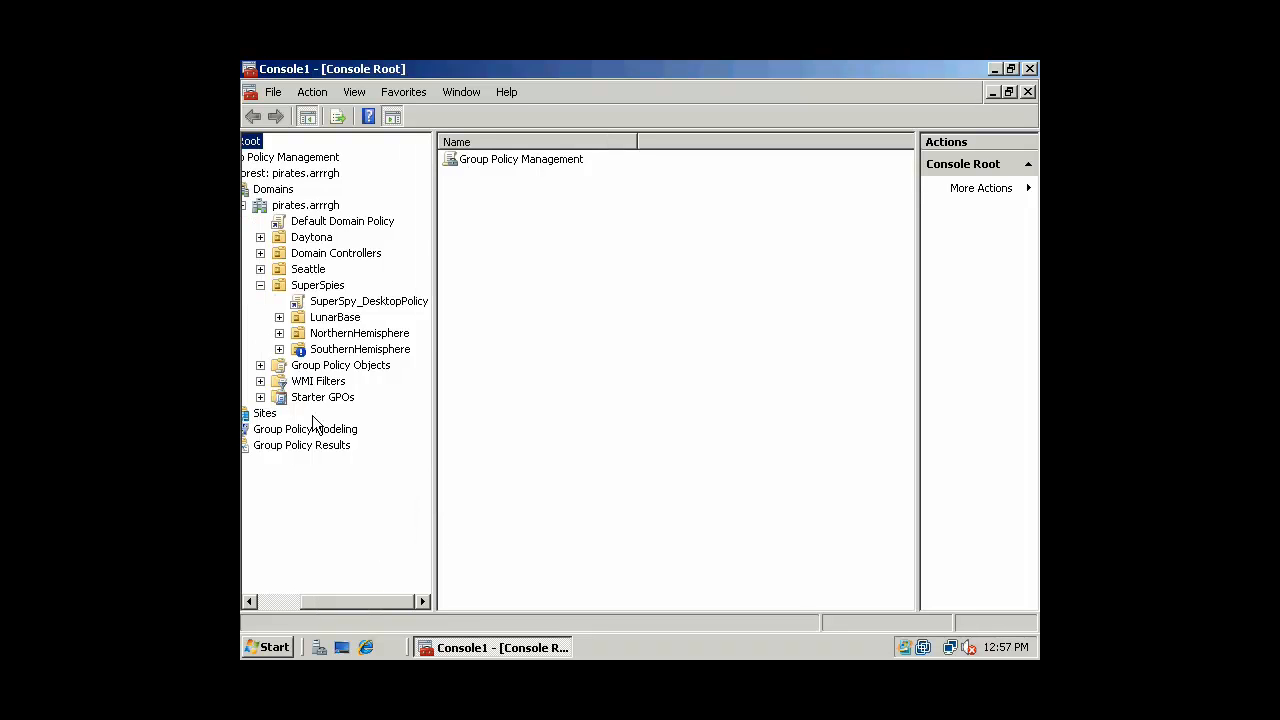
click(356, 224)
click(348, 303)
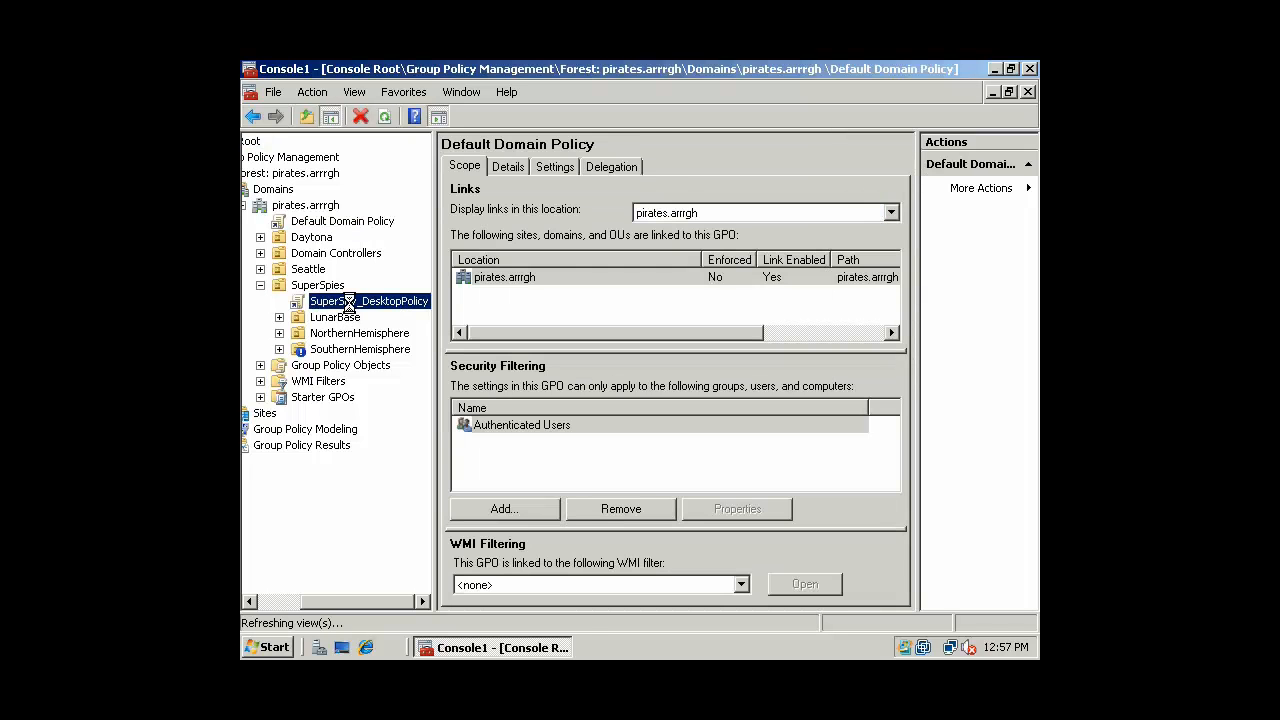
click(366, 222)
click(390, 303)
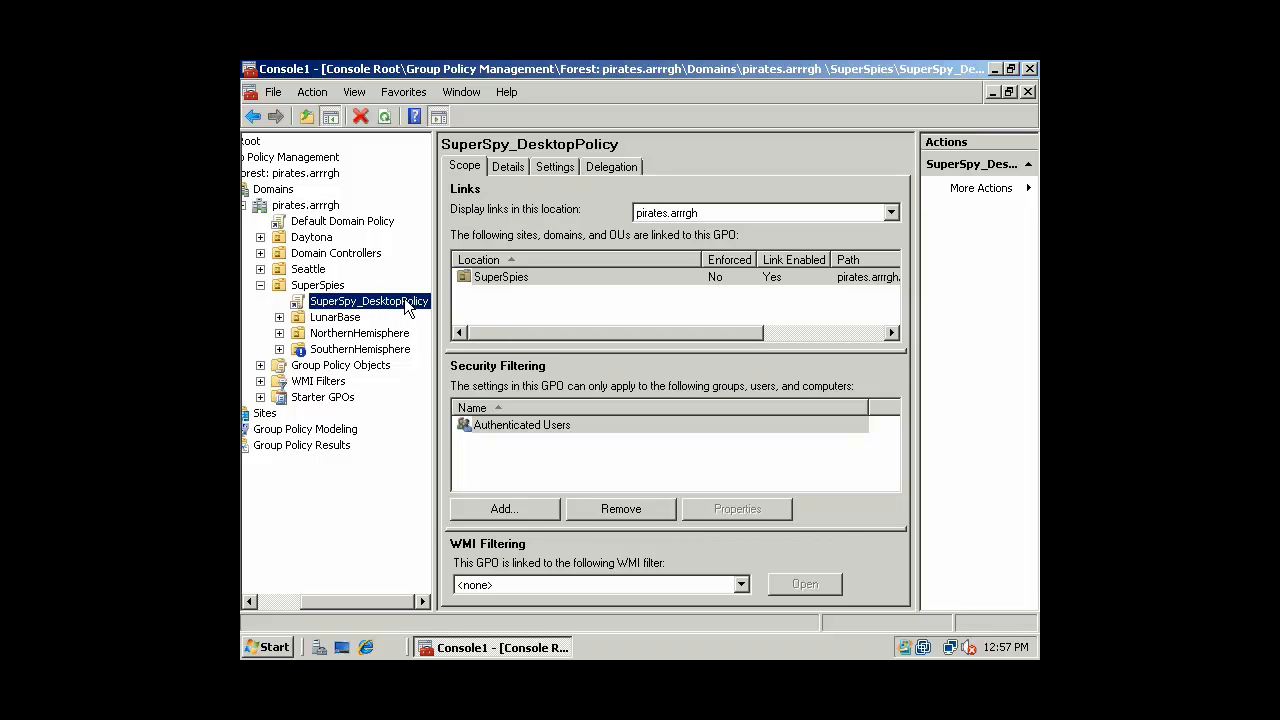
right_click(323, 228)
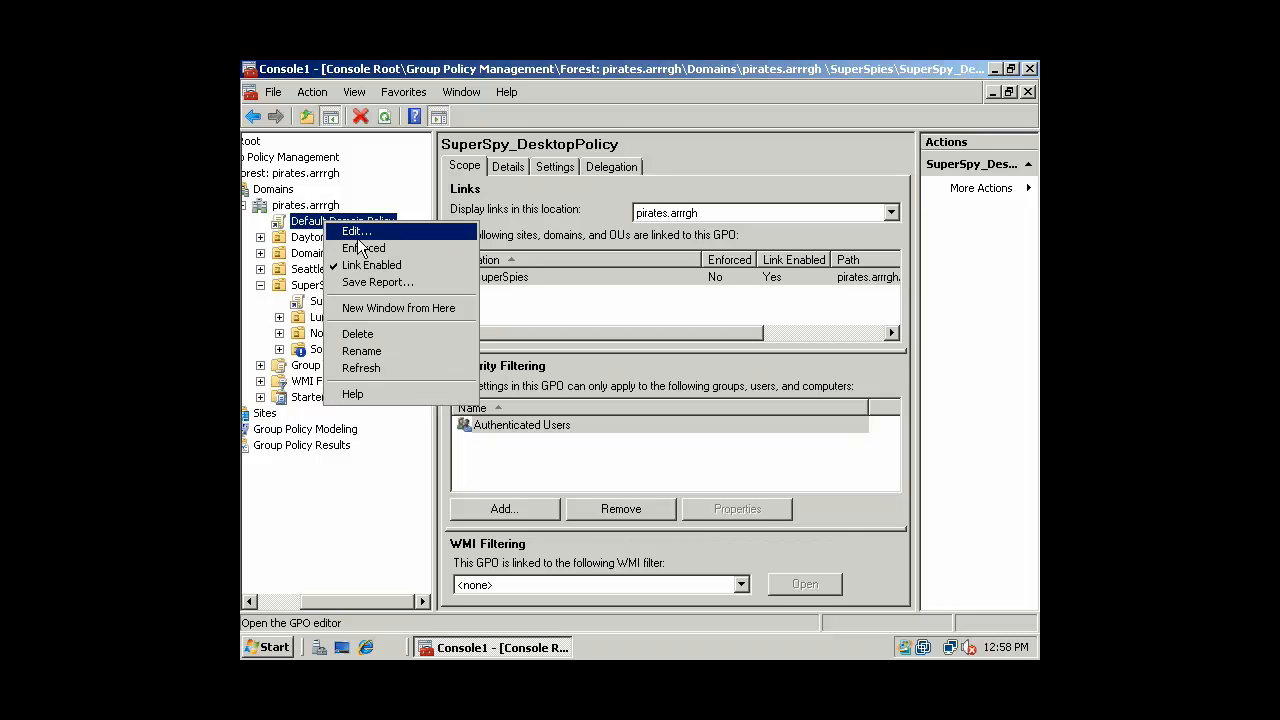
click(343, 229)
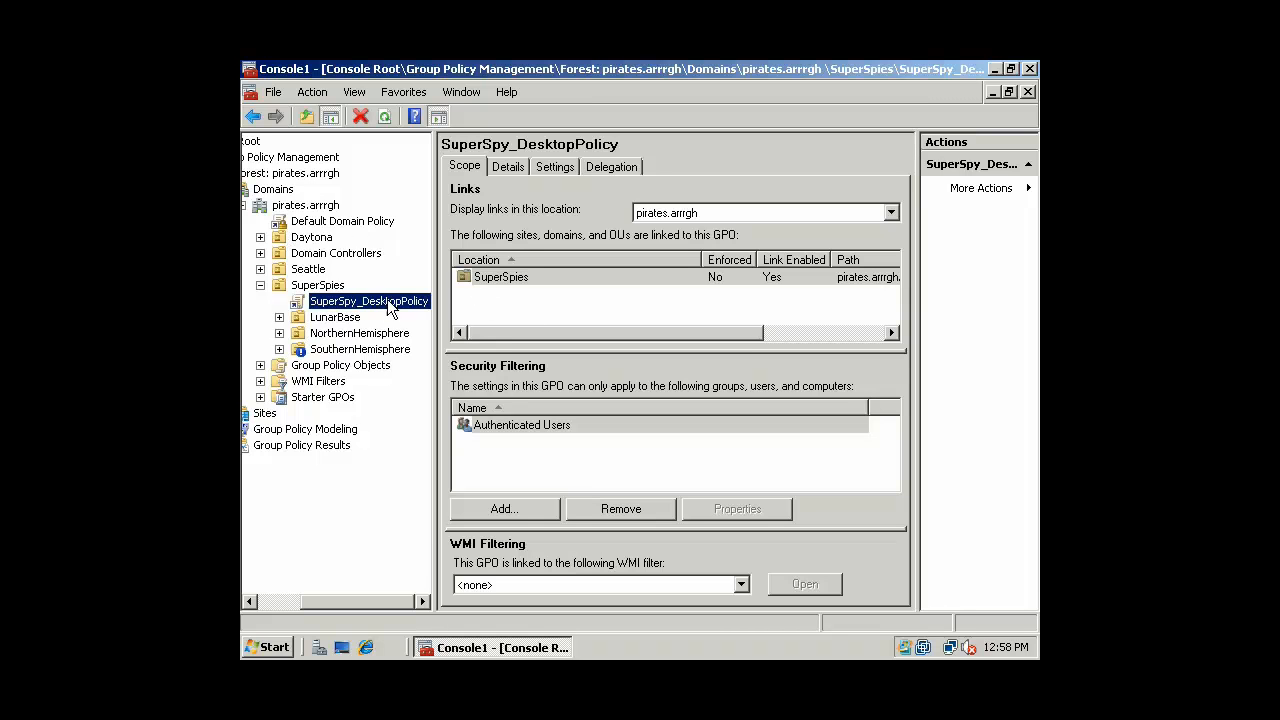
click(327, 285)
right_click(330, 287)
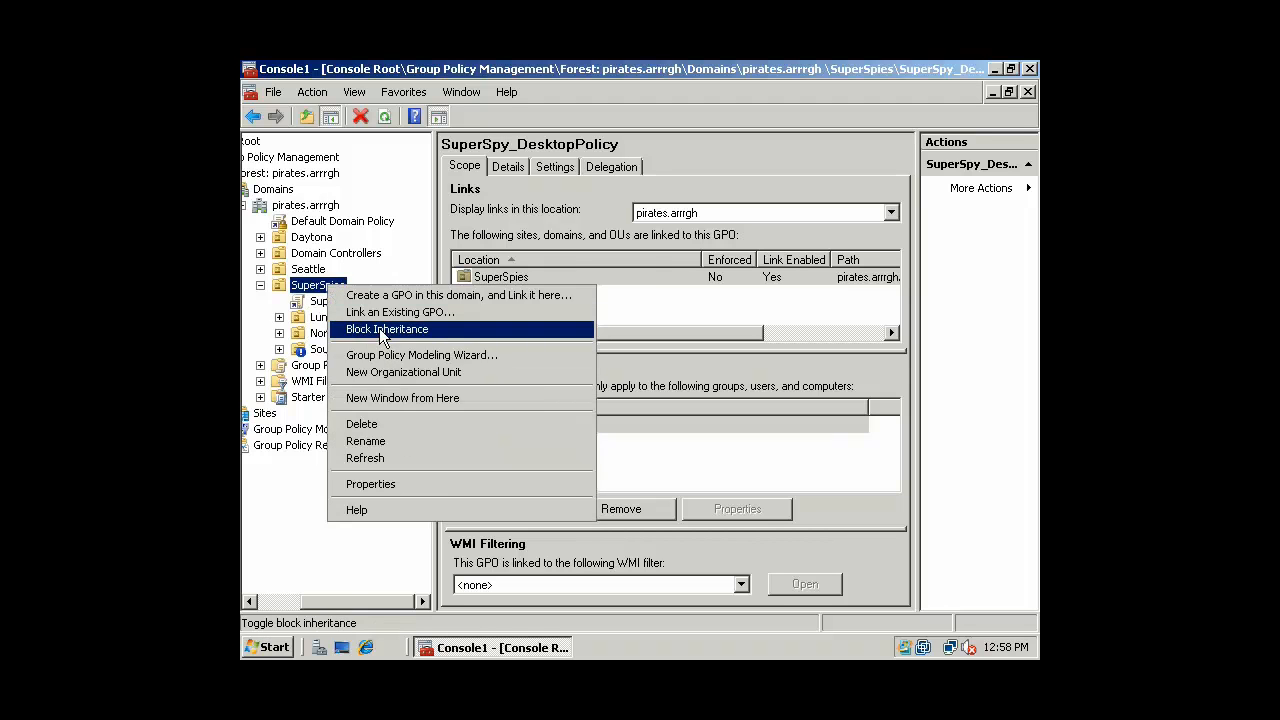
click(379, 328)
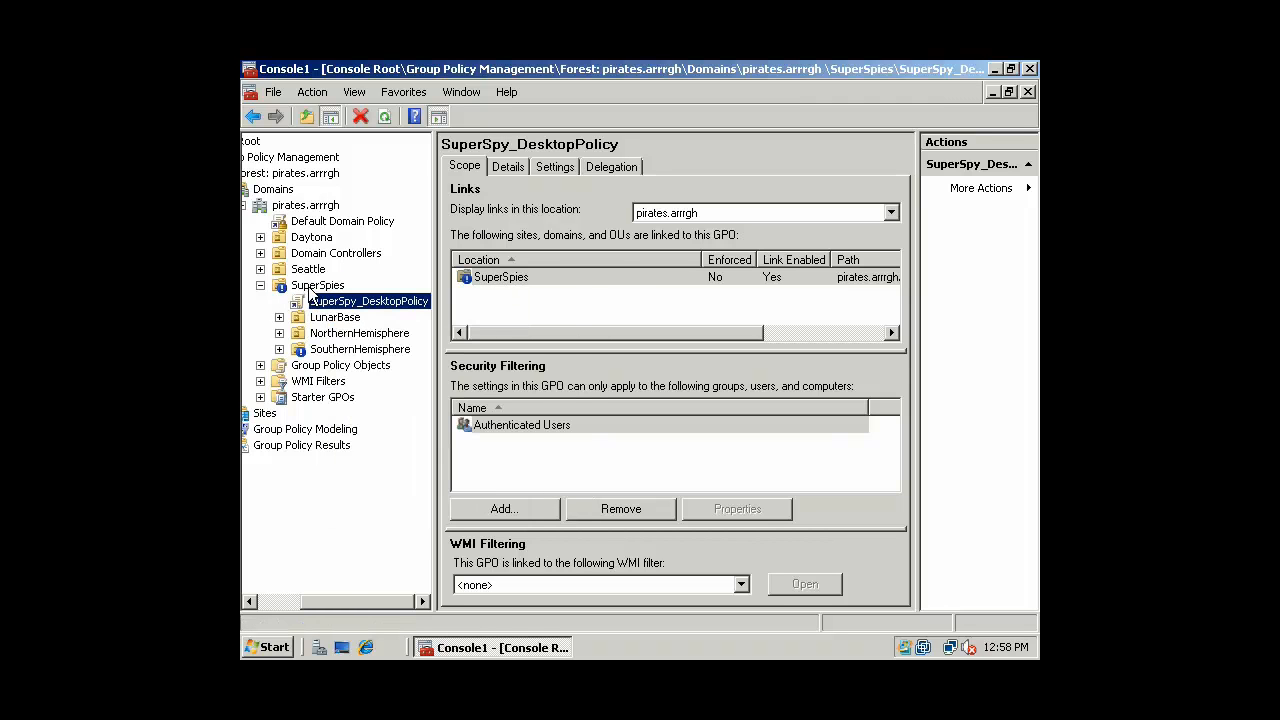
right_click(310, 287)
click(377, 334)
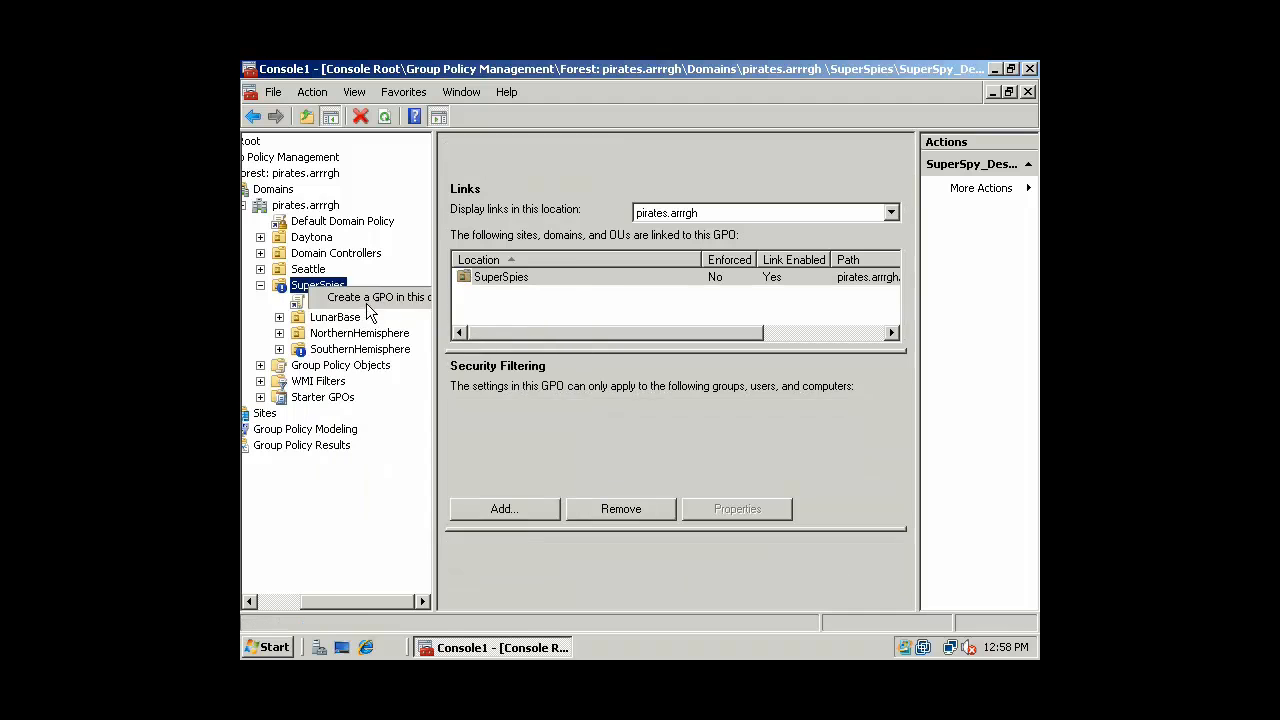
right_click(293, 221)
click(328, 249)
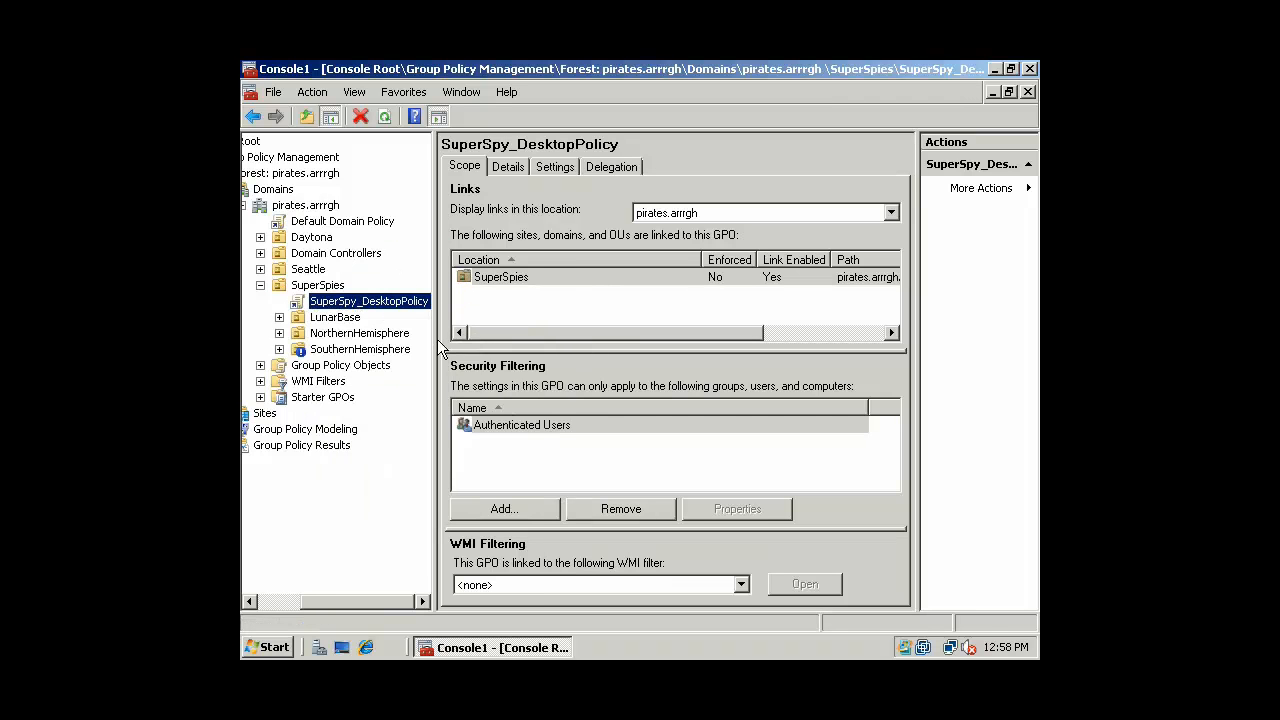
Check SuperSpy_DesktopPolicy's advanced delegation: the user account is denied Read and Apply group policy
click(622, 166)
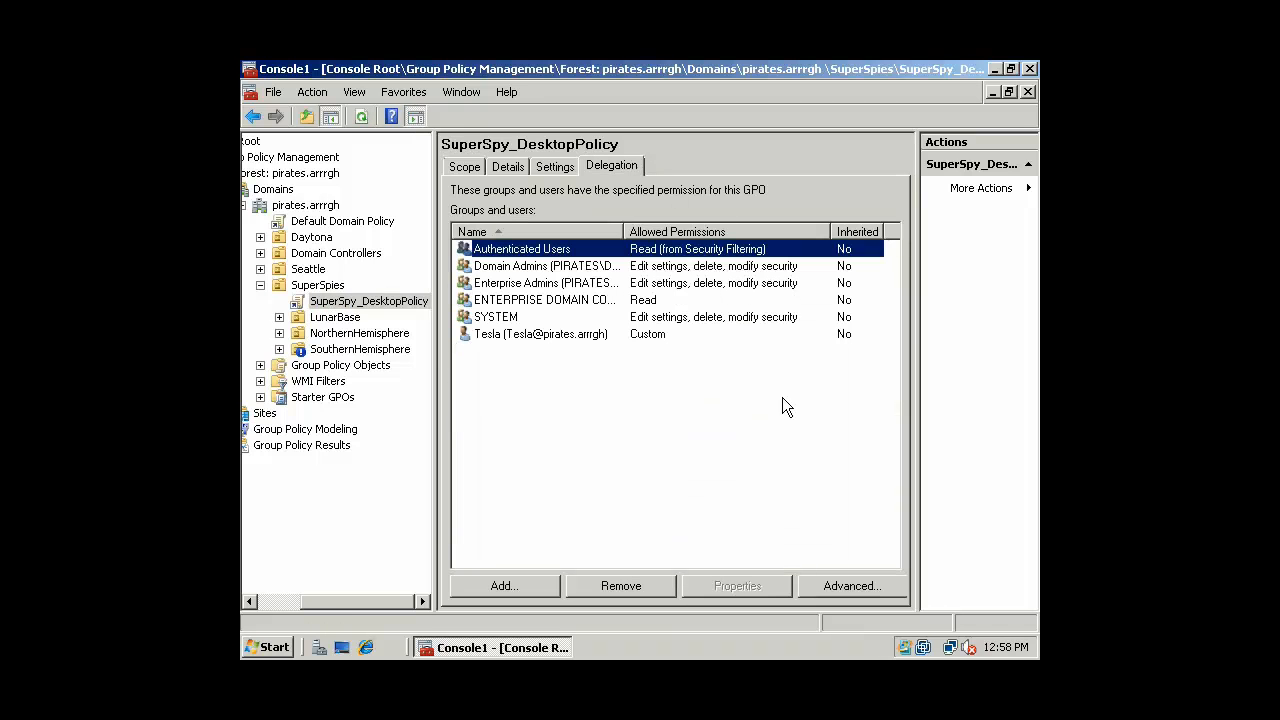
click(848, 582)
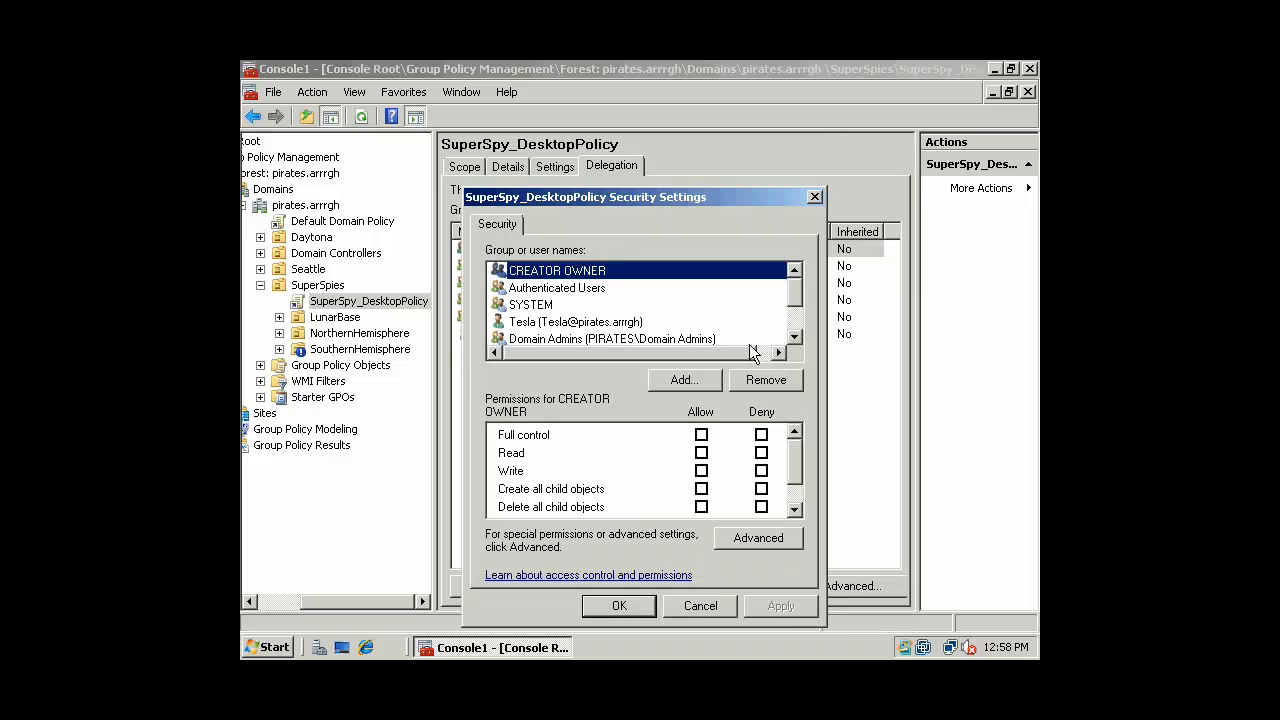
scroll(792, 300, down, 1)
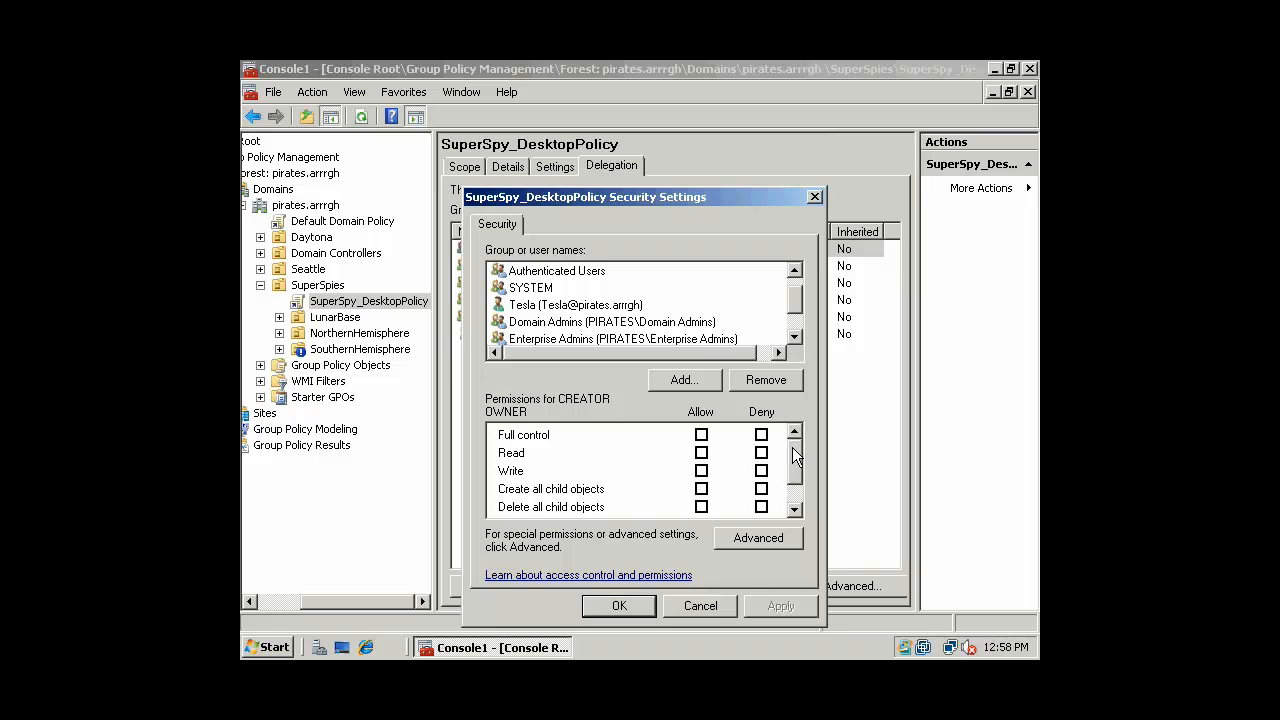
click(550, 310)
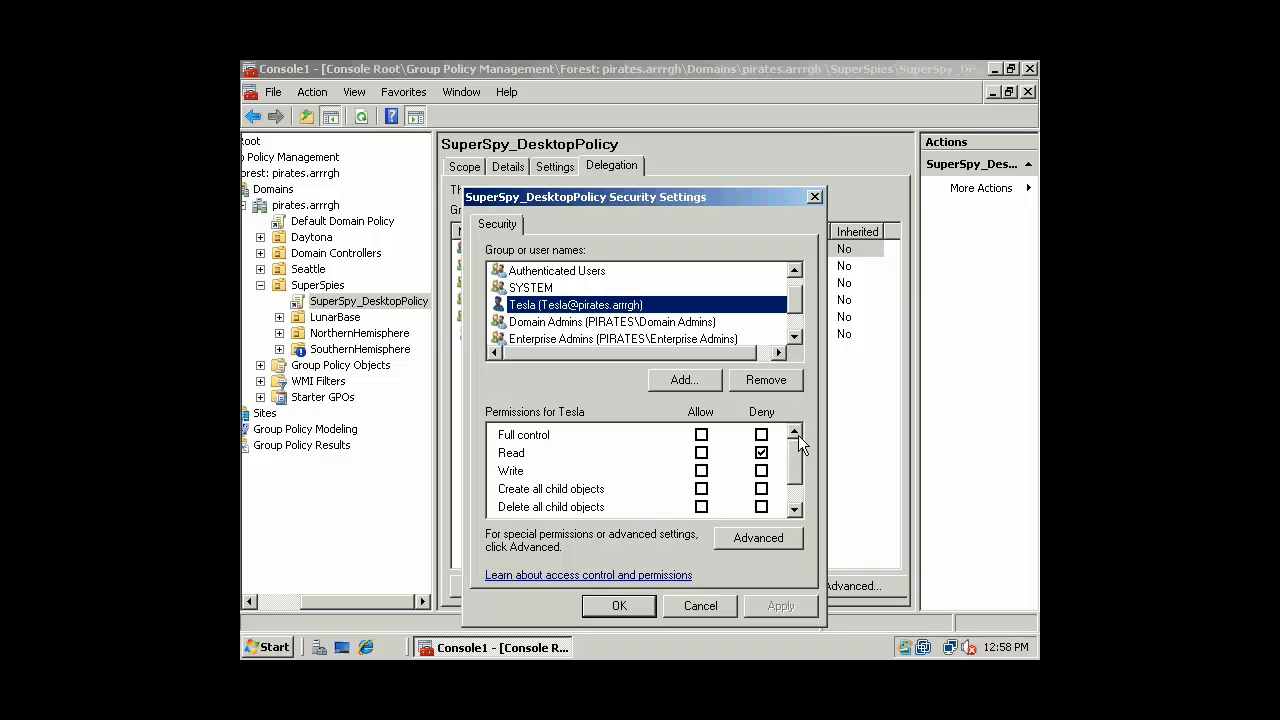
drag(800, 452, 631, 331)
drag(791, 460, 801, 463)
drag(792, 447, 806, 491)
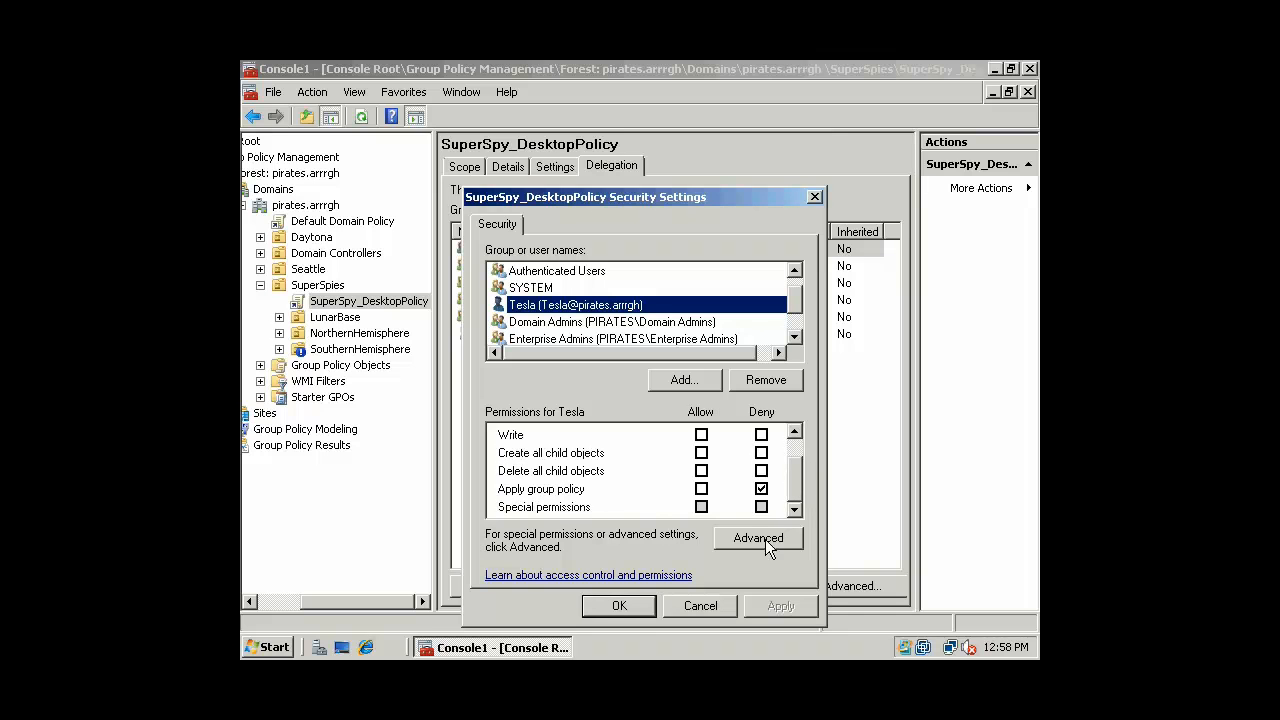
click(686, 607)
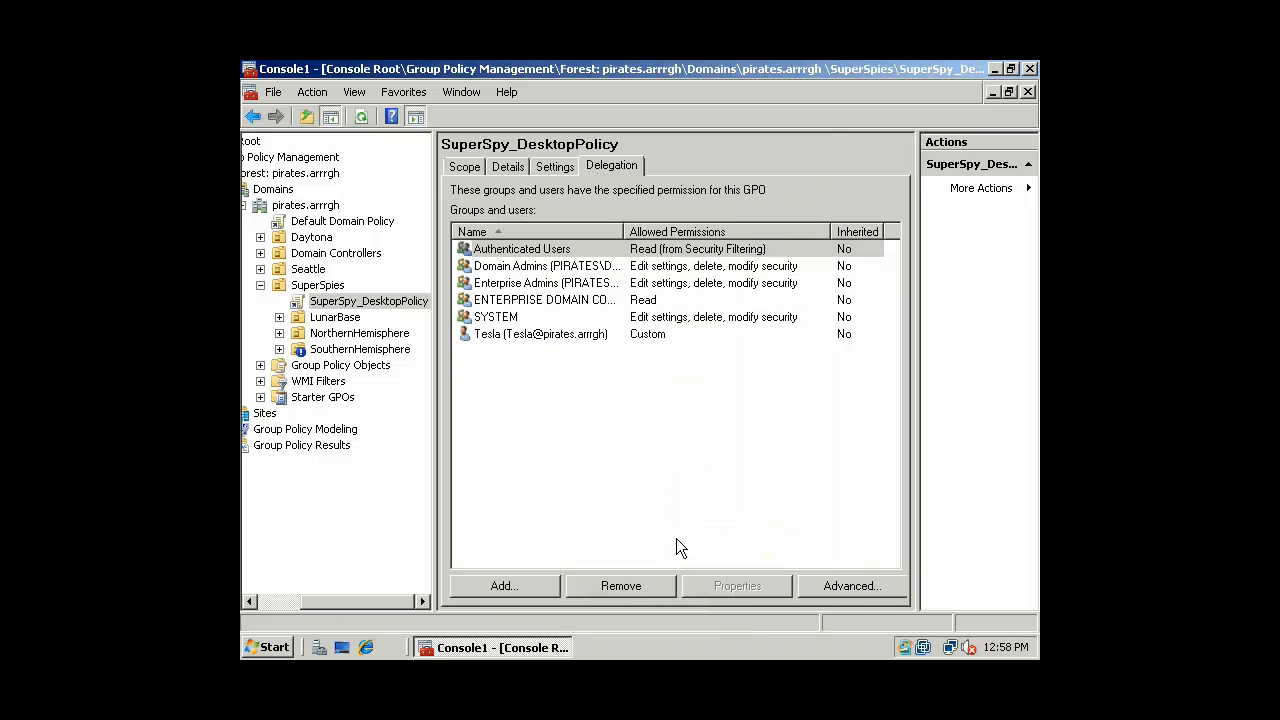
Start creating a GPO linked to the NorthernHemisphere OU
click(370, 303)
double_click(345, 333)
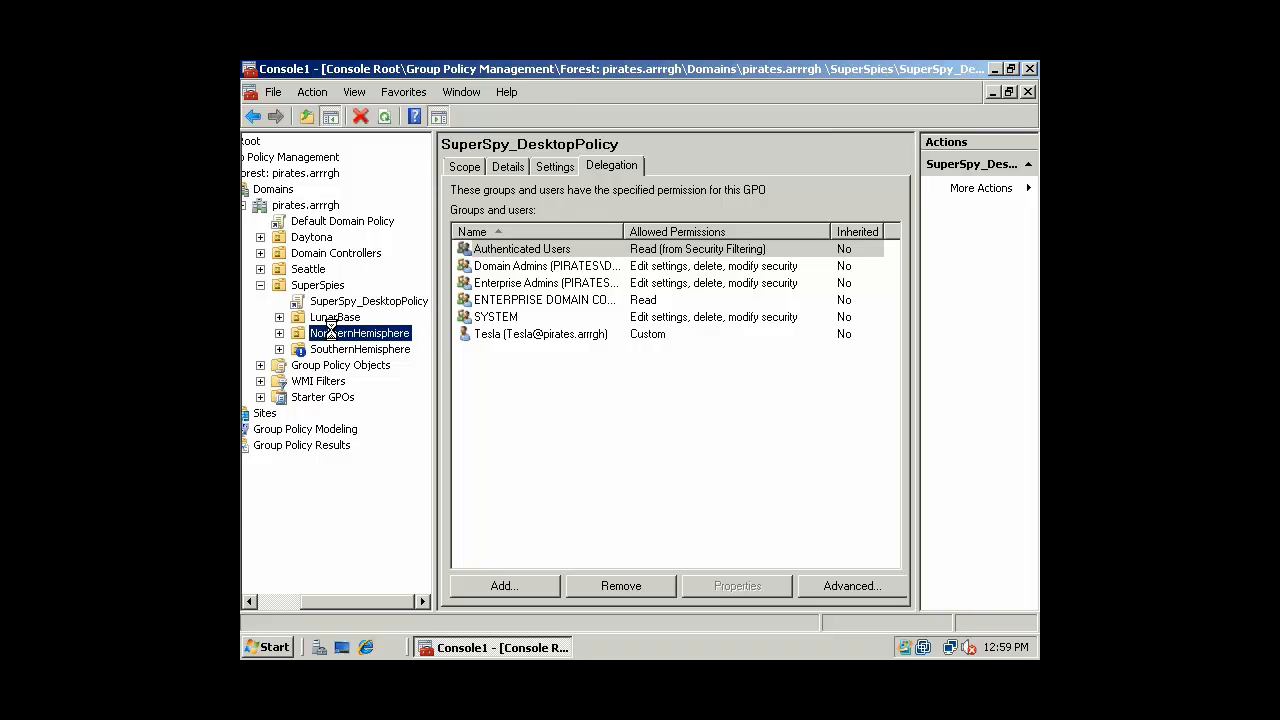
right_click(340, 340)
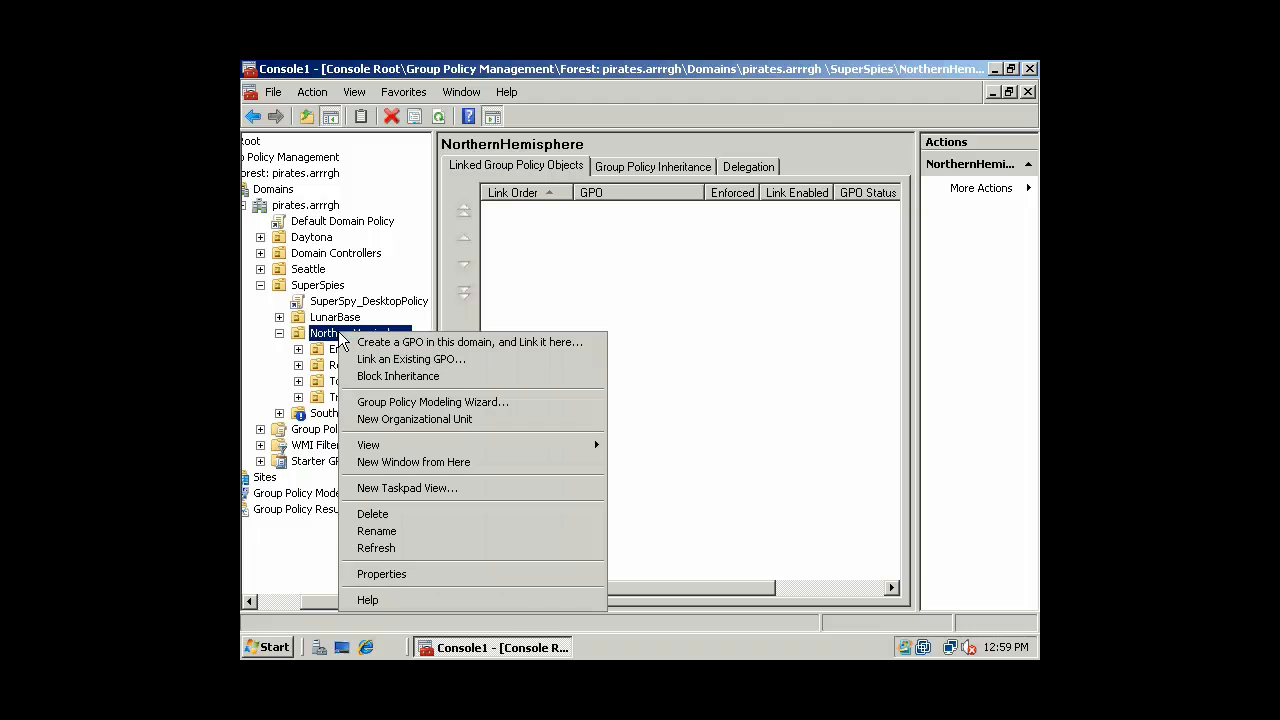
click(383, 343)
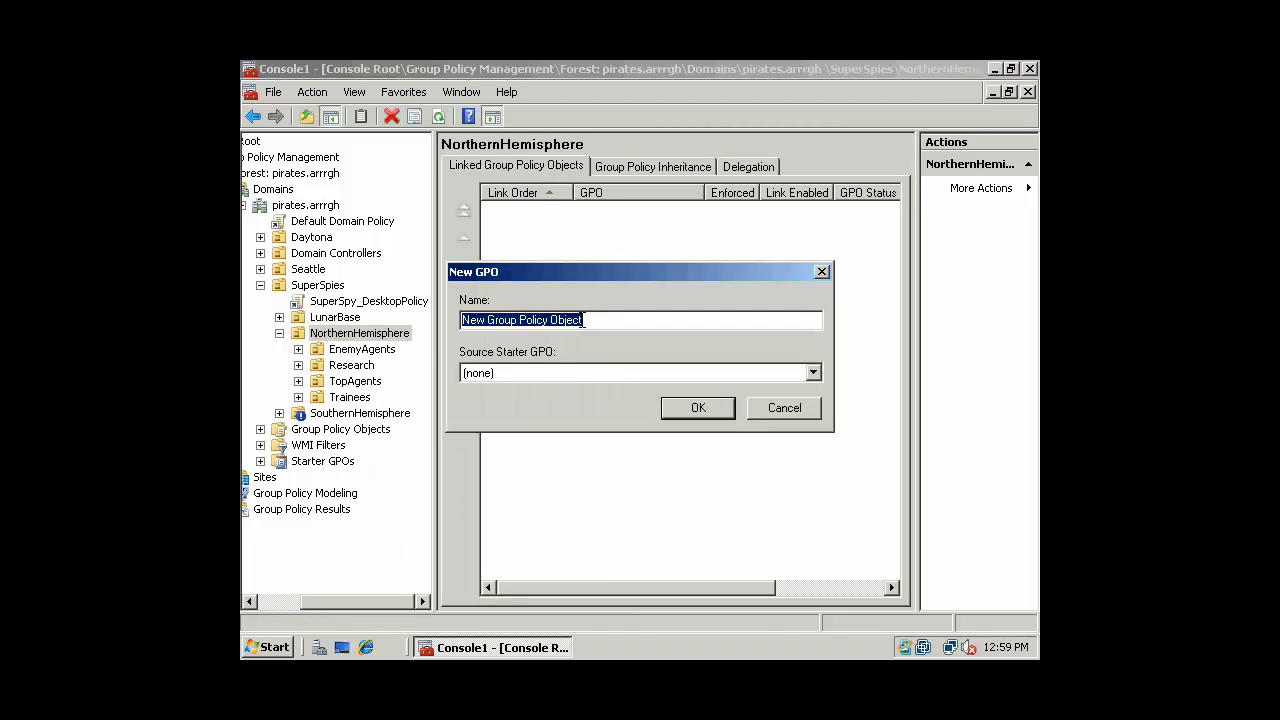
Name the new GPO NH_SoftwareInstall, confirm it, and select it under NorthernHemisphere
text(NH_SoftwareInstall)
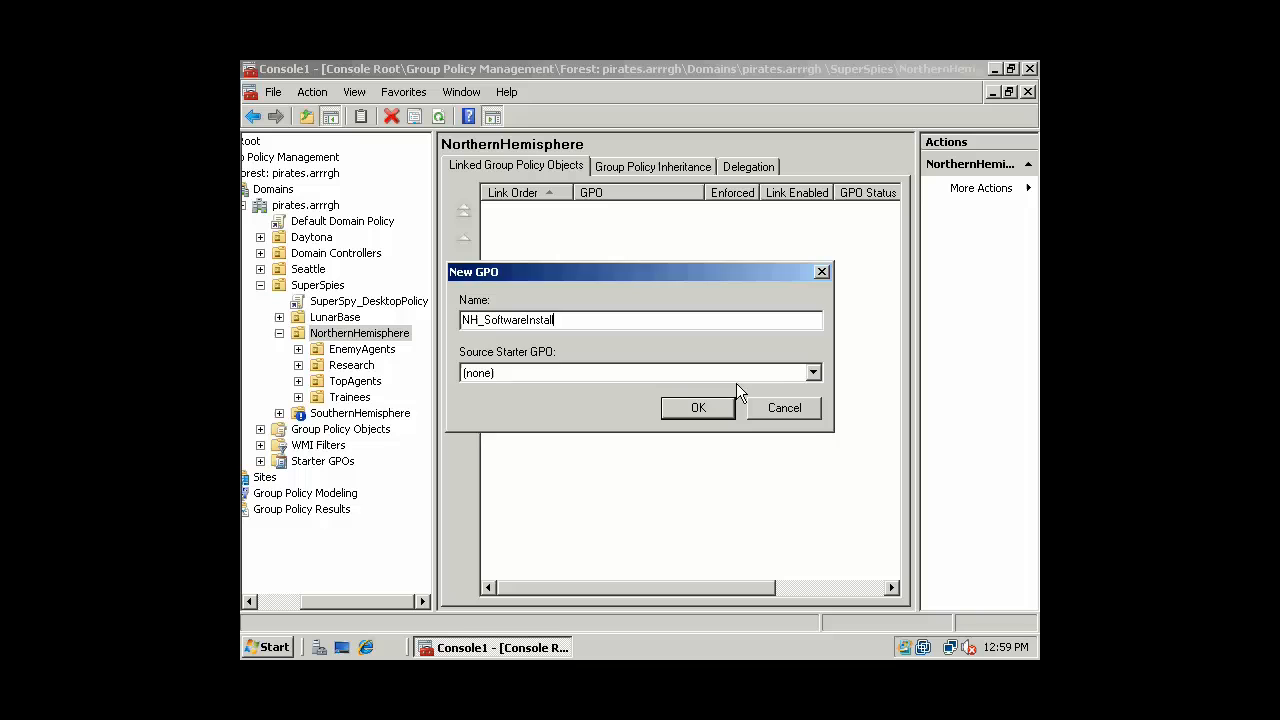
click(705, 406)
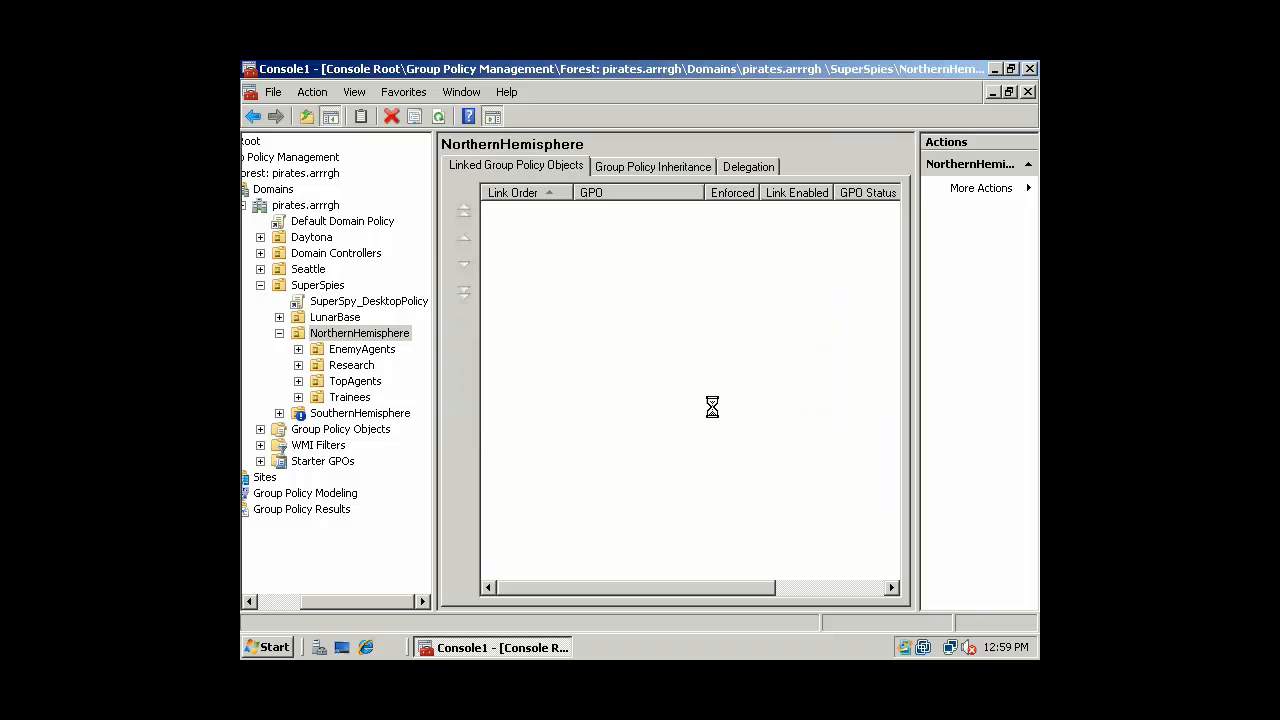
click(365, 351)
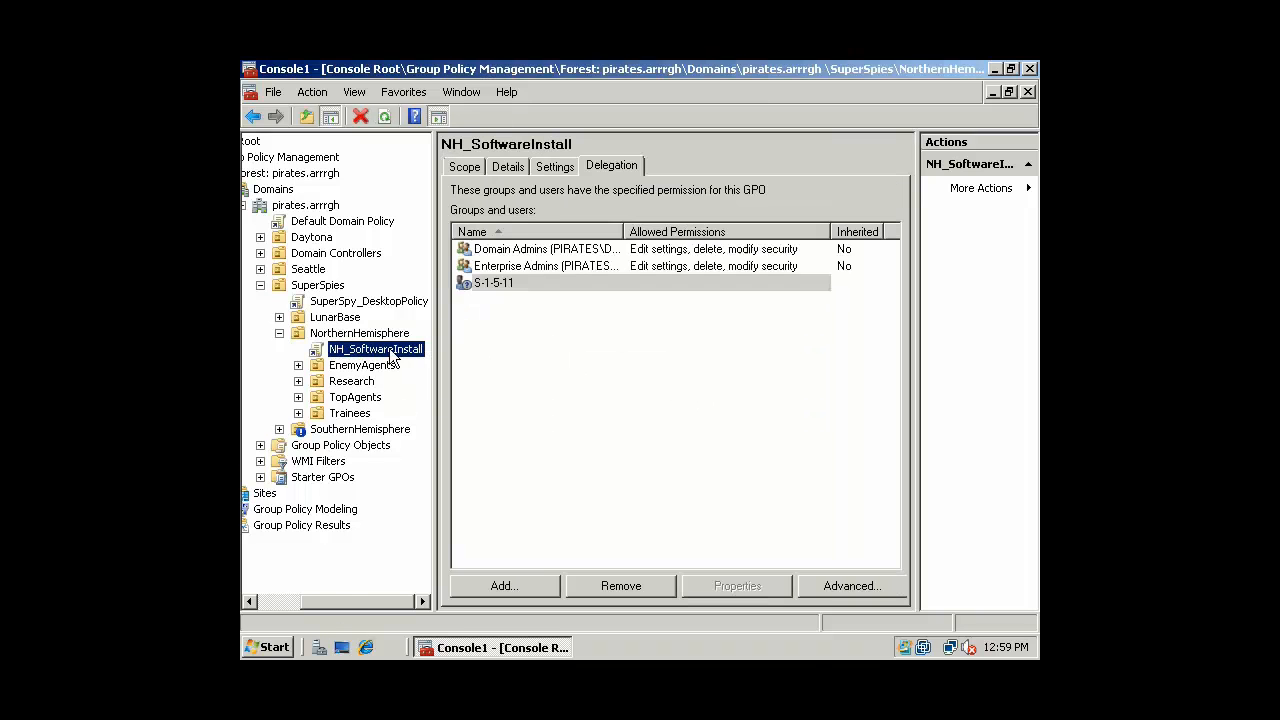
right_click(390, 350)
Edit NH_SoftwareInstall and reveal Software installation under Computer Configuration
click(414, 360)
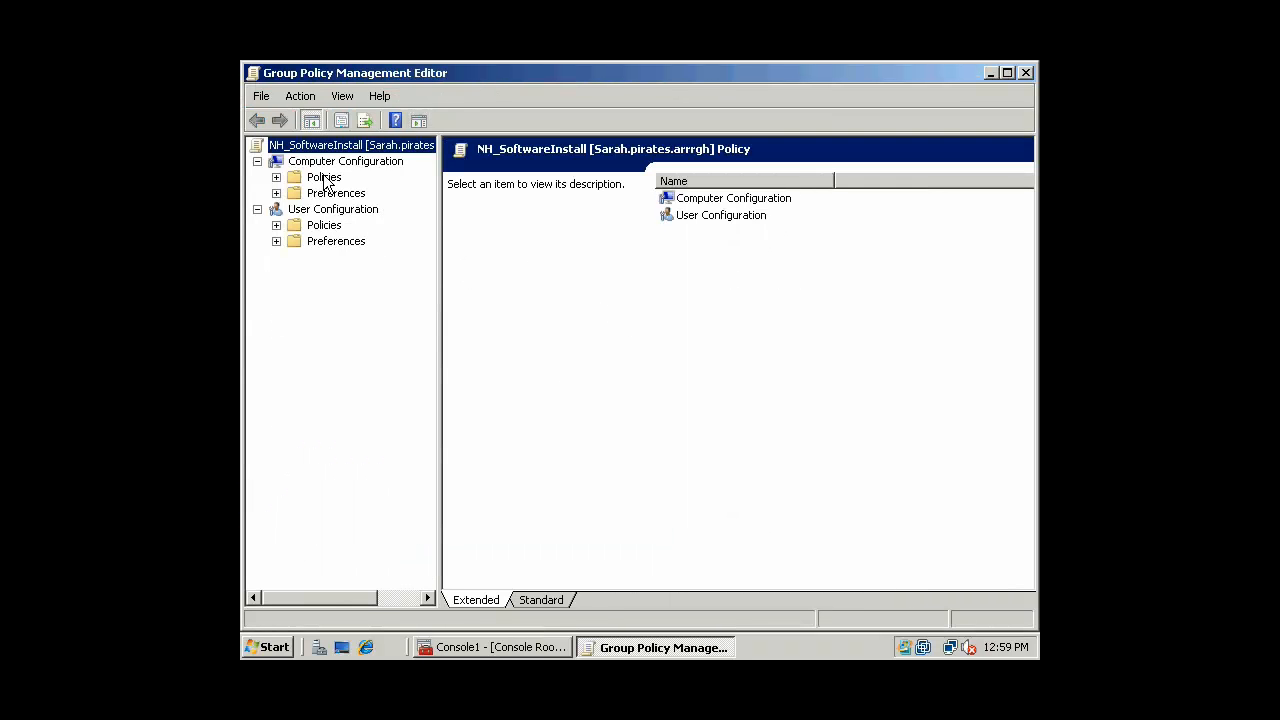
click(276, 177)
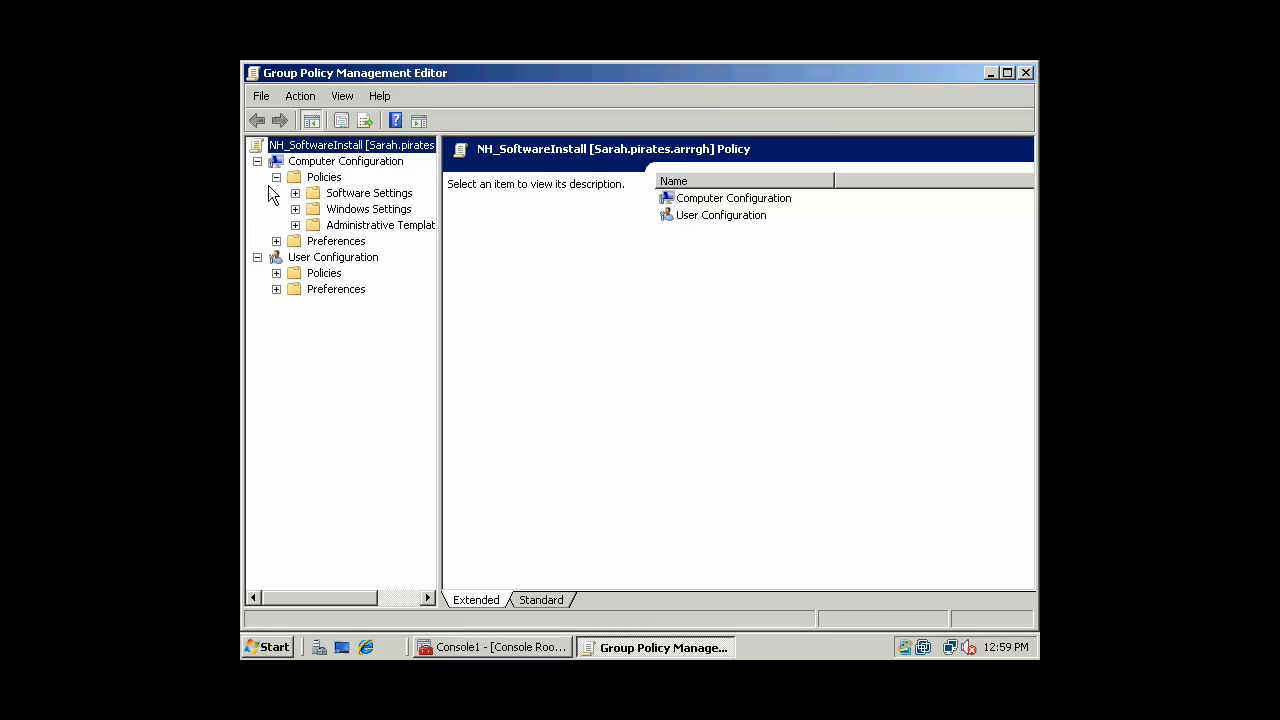
click(295, 193)
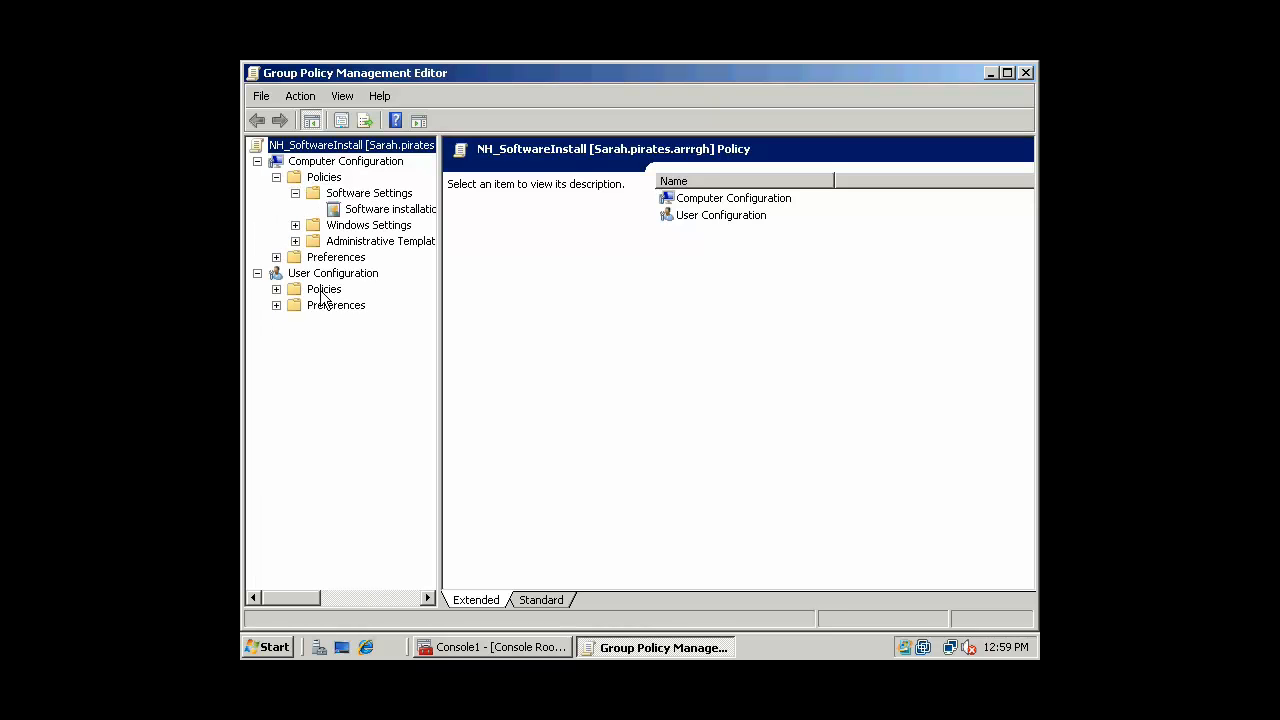
Expand User Configuration's Software Settings, then select the computer Software installation node
click(333, 274)
click(276, 289)
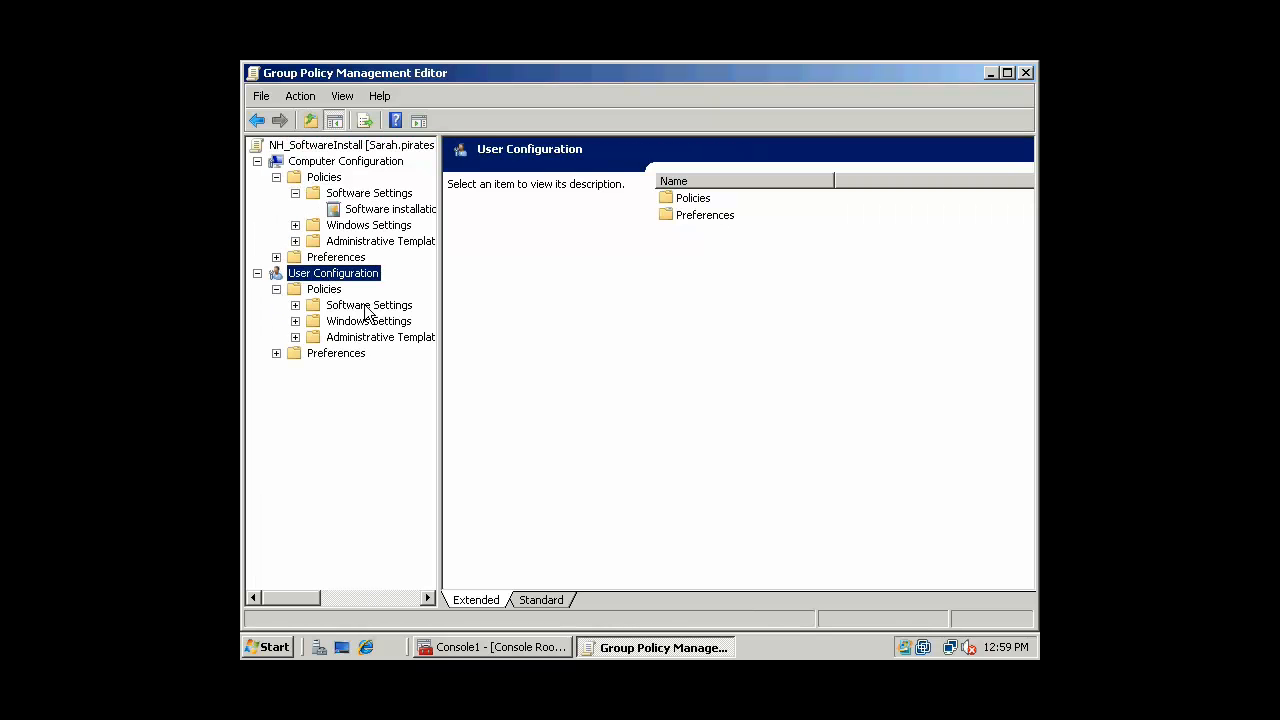
click(364, 306)
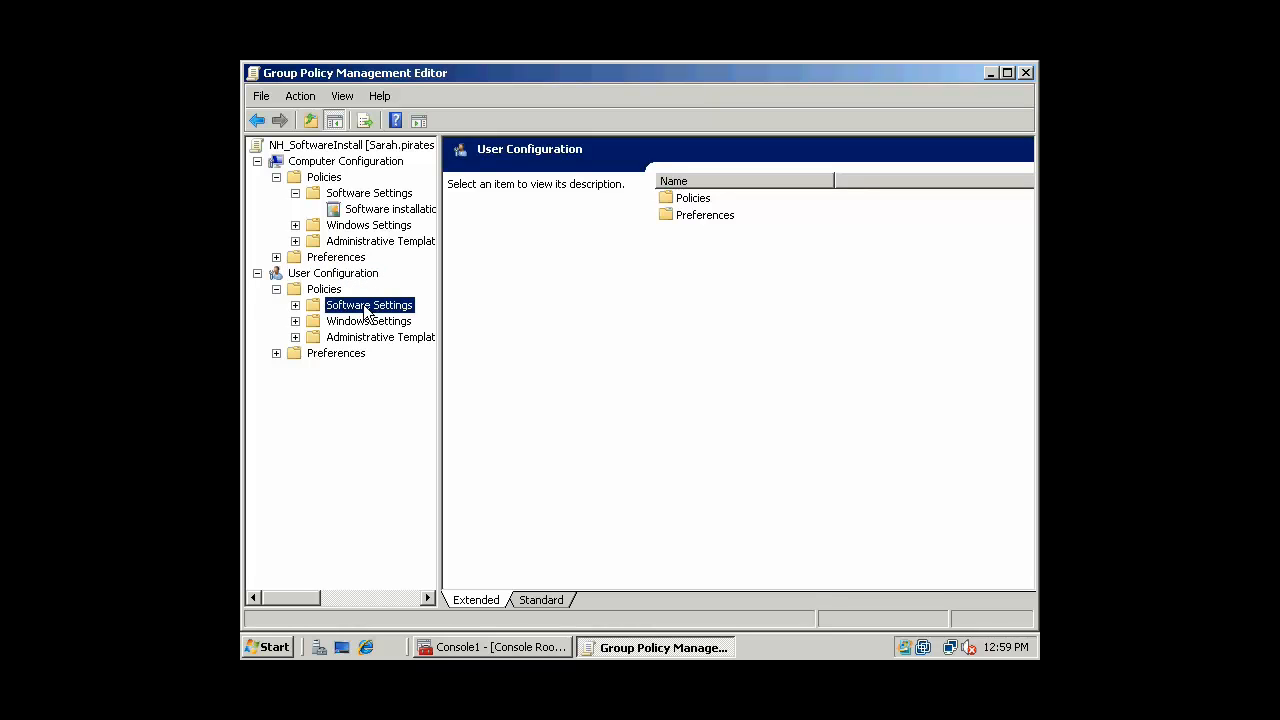
click(295, 305)
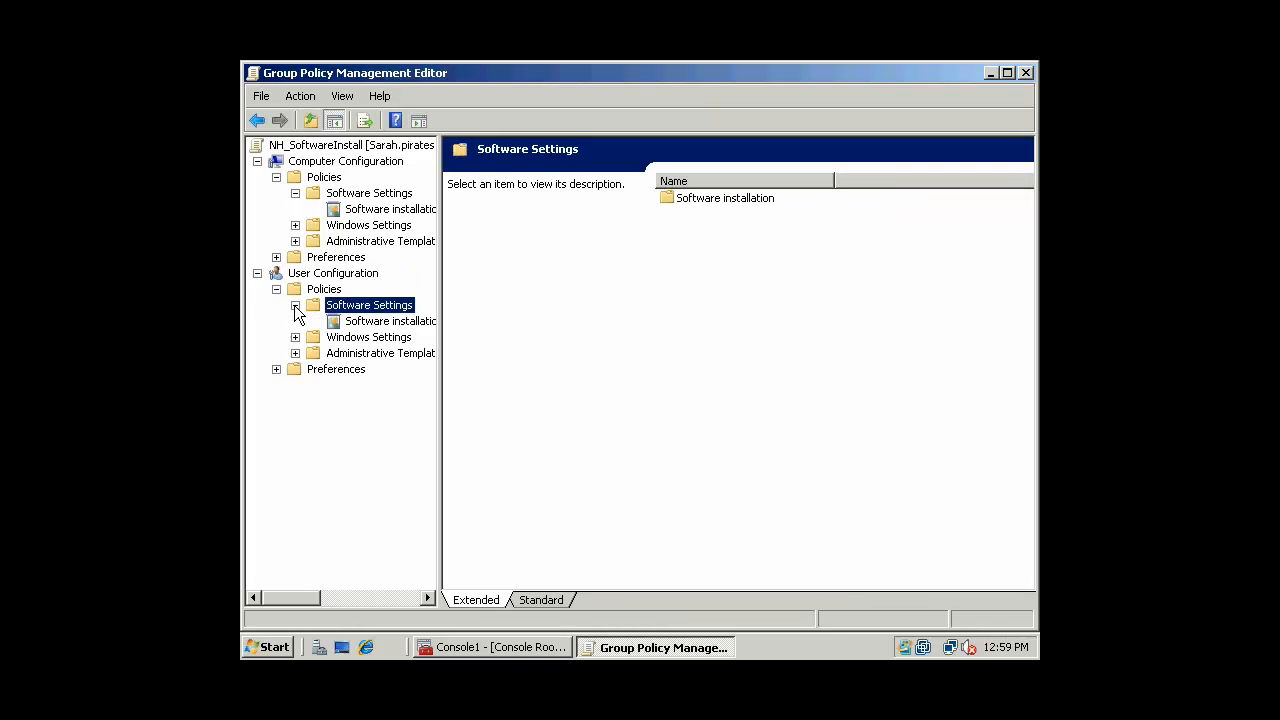
click(367, 196)
right_click(368, 213)
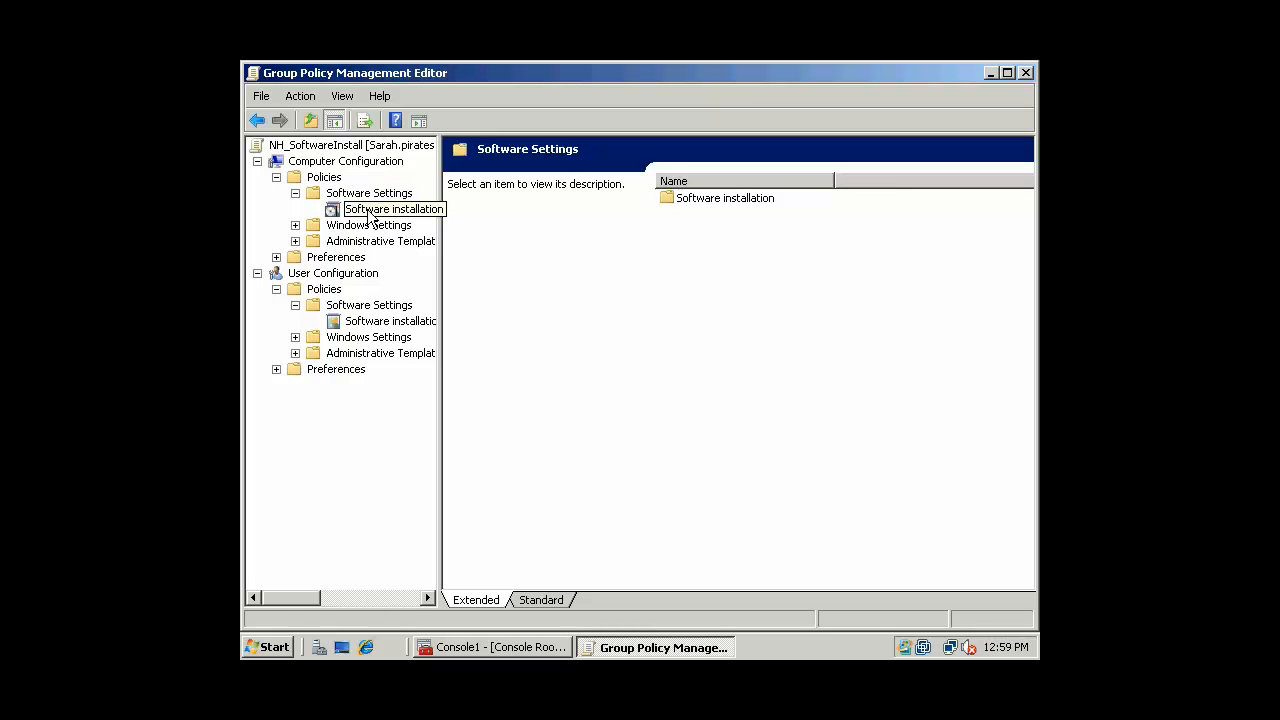
Start a new computer software package and dismiss the network path error
mouse_move(419, 216)
click(520, 220)
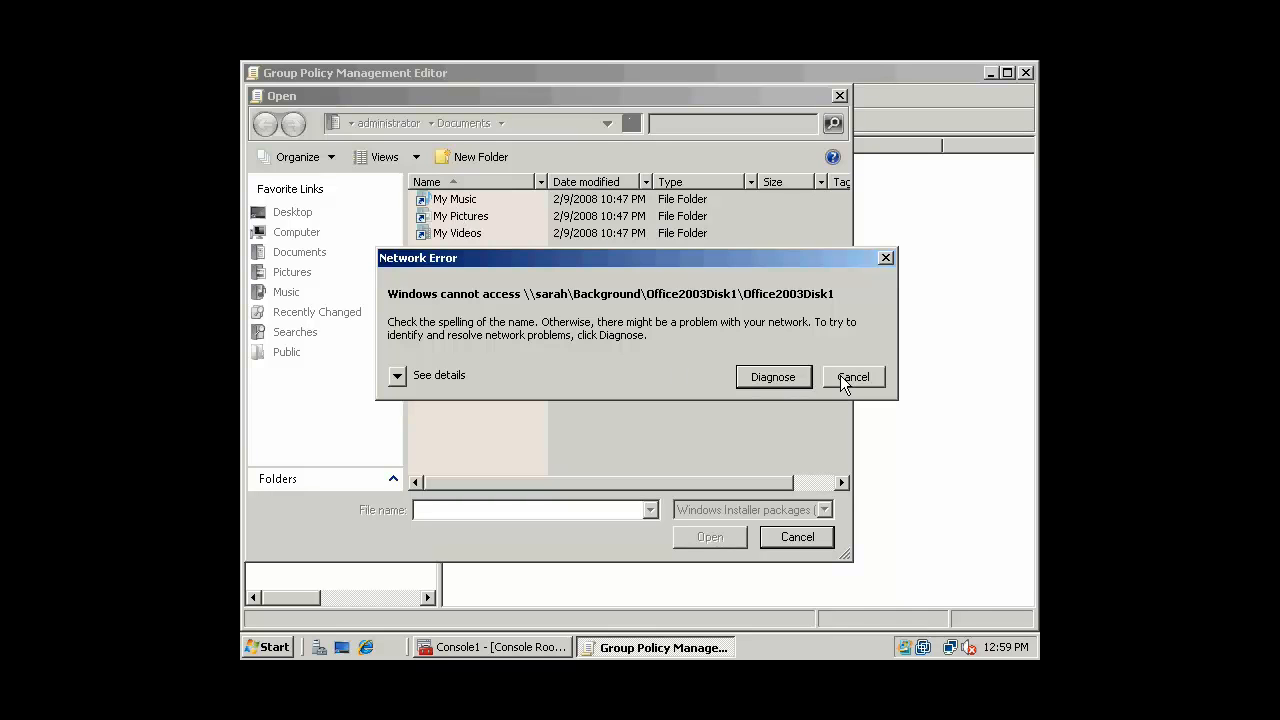
click(840, 375)
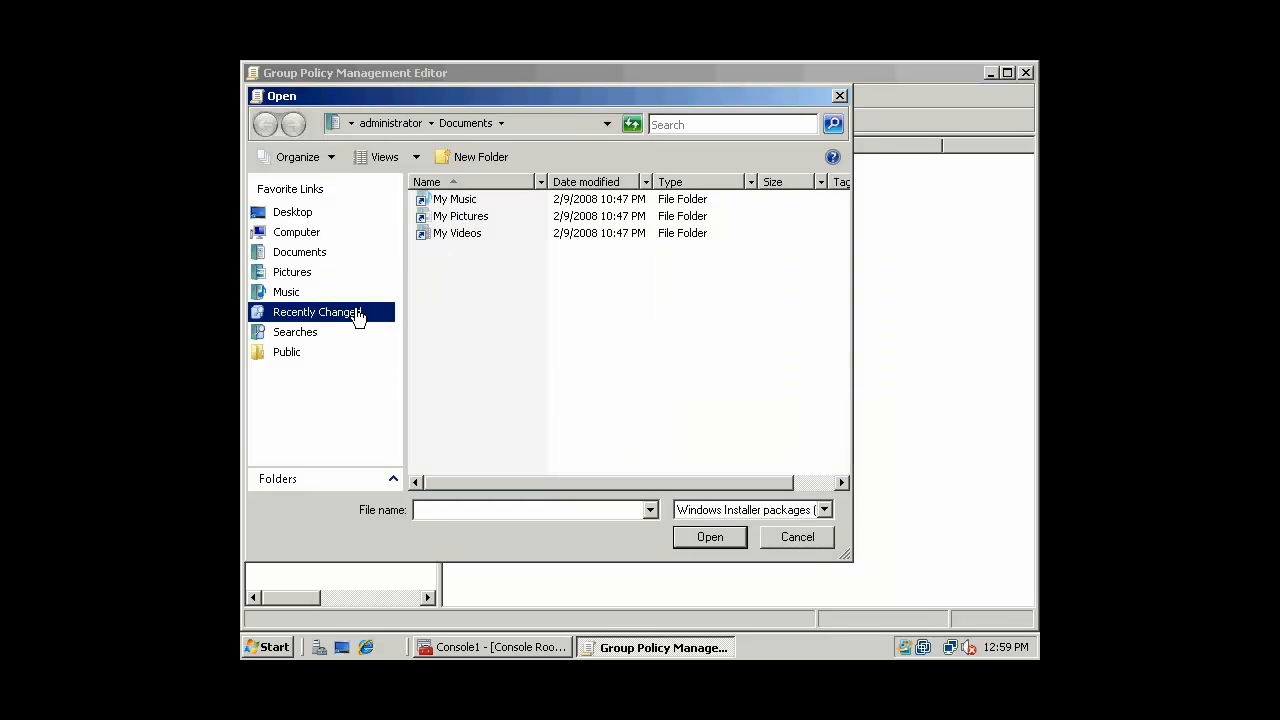
Pick OWC10.MSI from E:\Background\Office2003Disk1\Office2003Disk1 as the package file
click(290, 232)
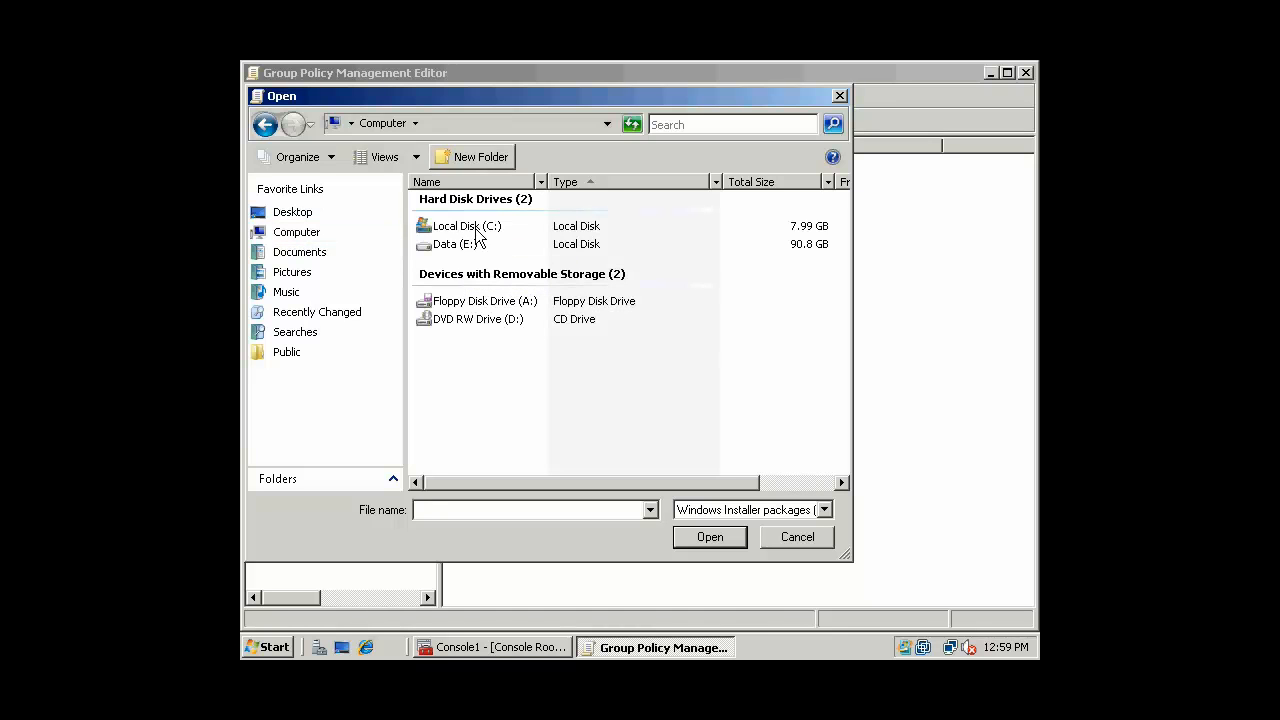
click(486, 227)
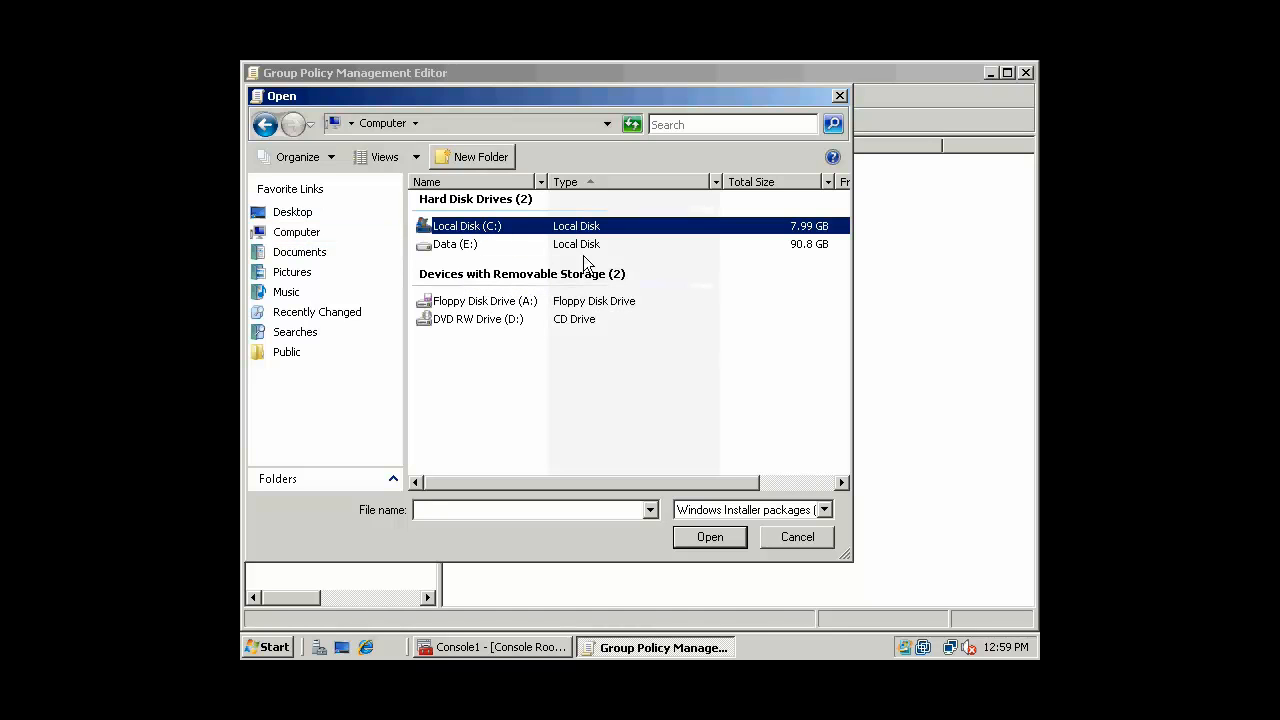
double_click(460, 244)
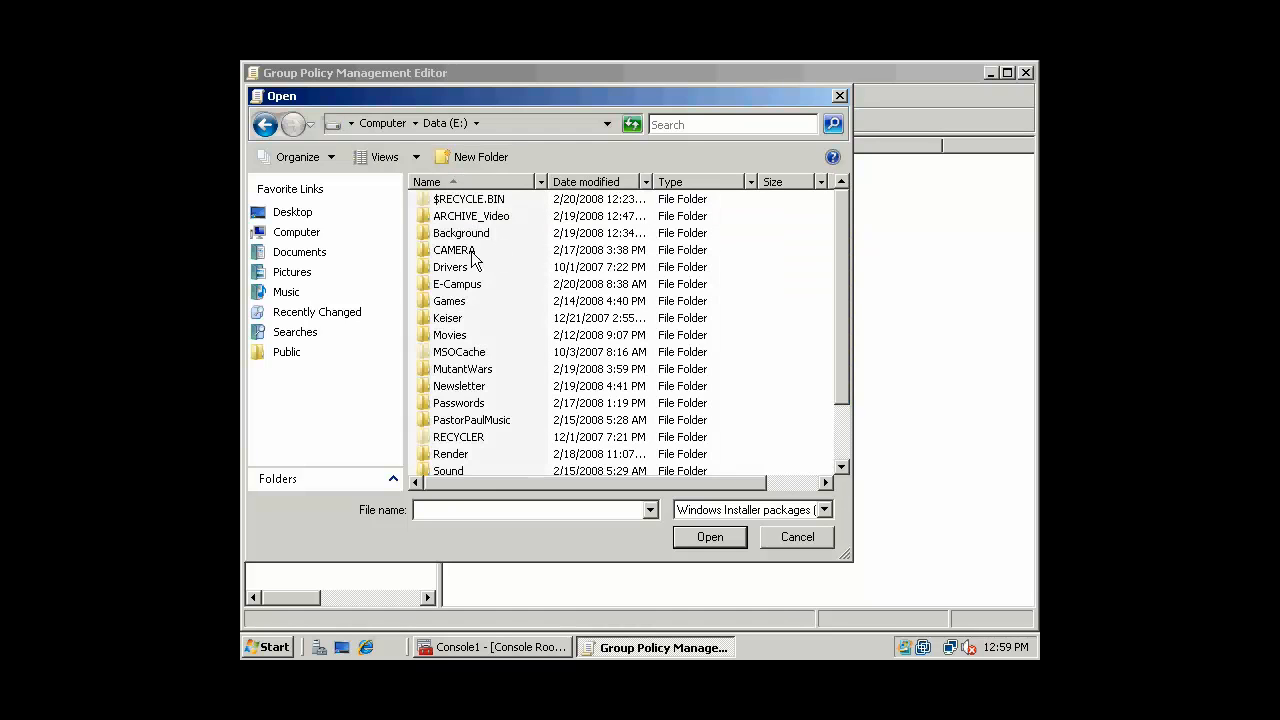
double_click(490, 233)
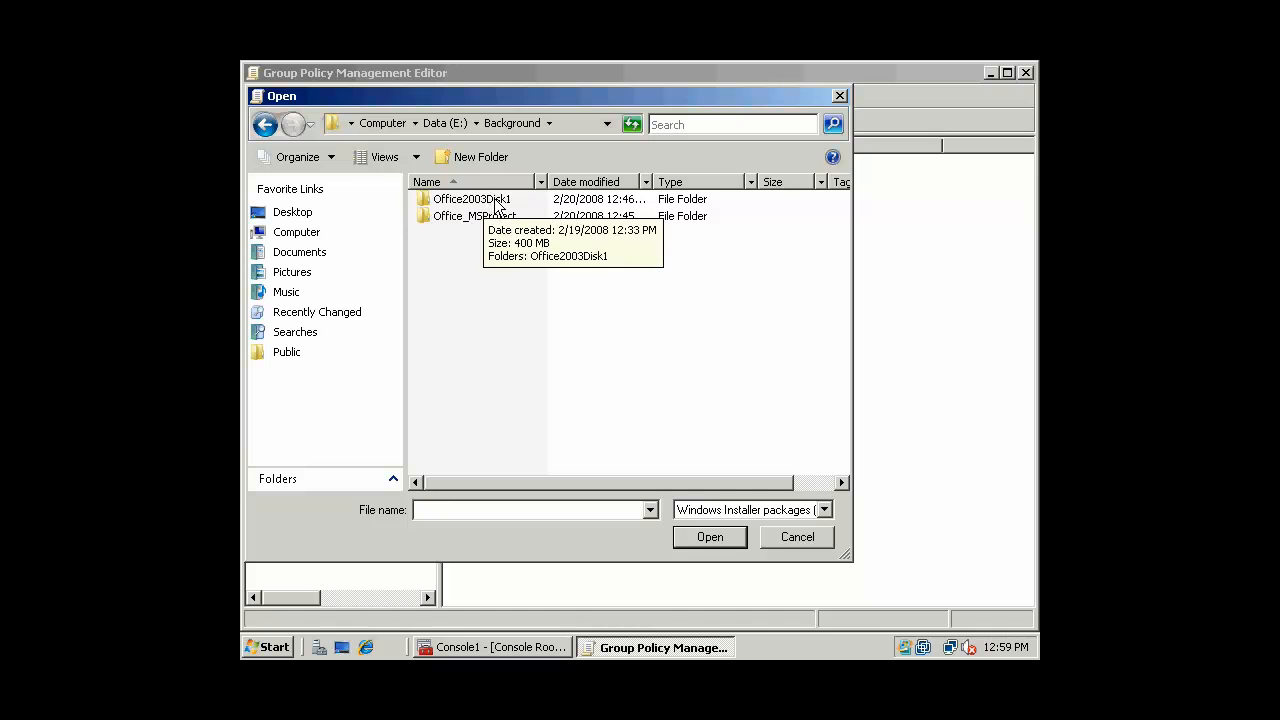
double_click(494, 202)
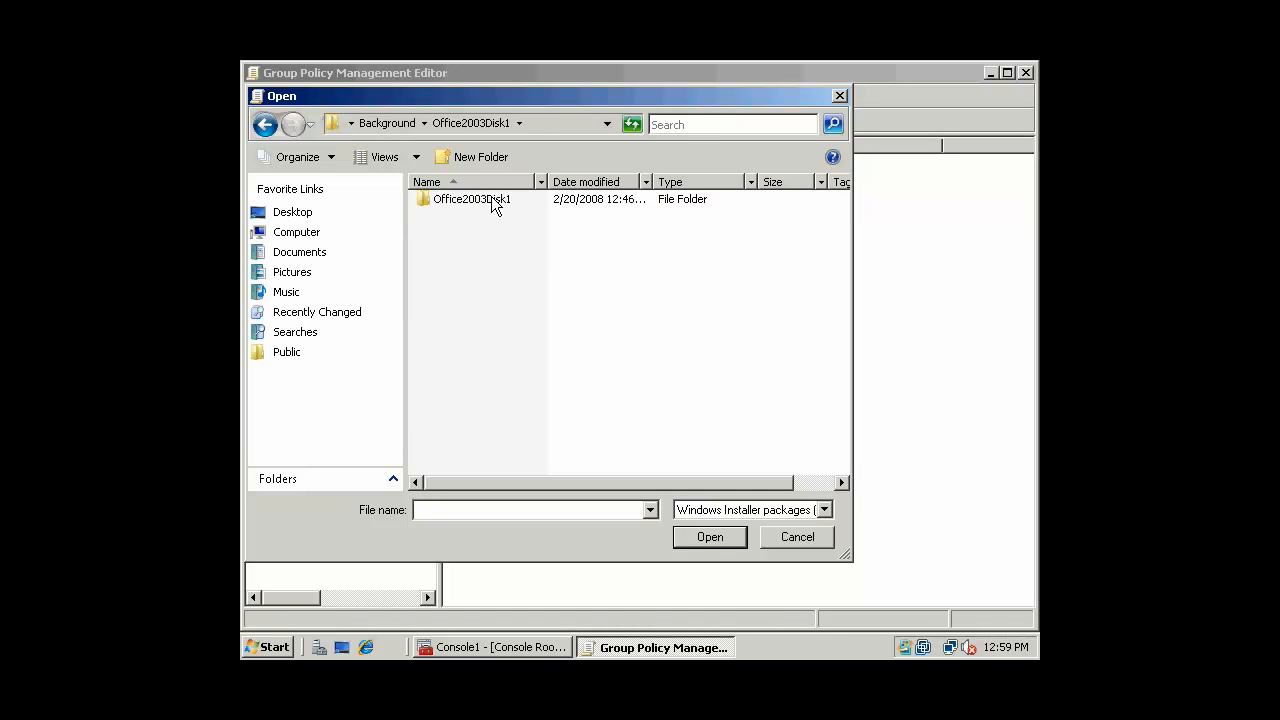
double_click(493, 203)
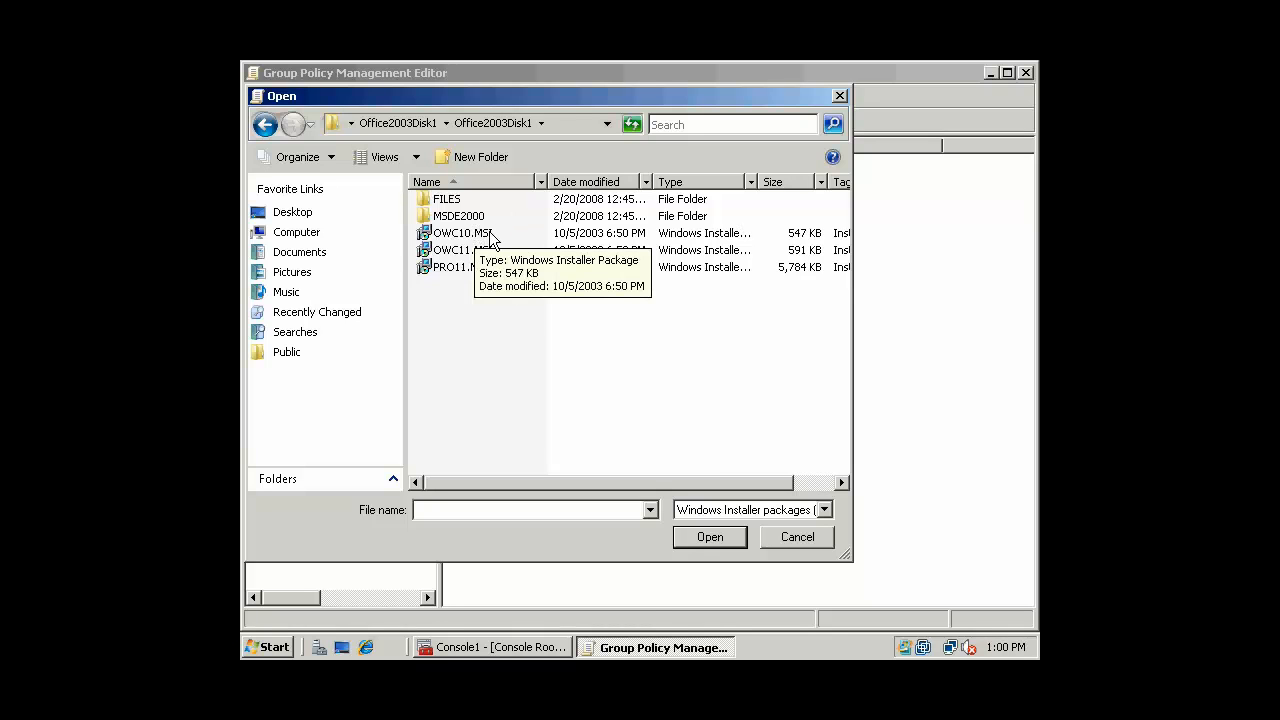
click(485, 238)
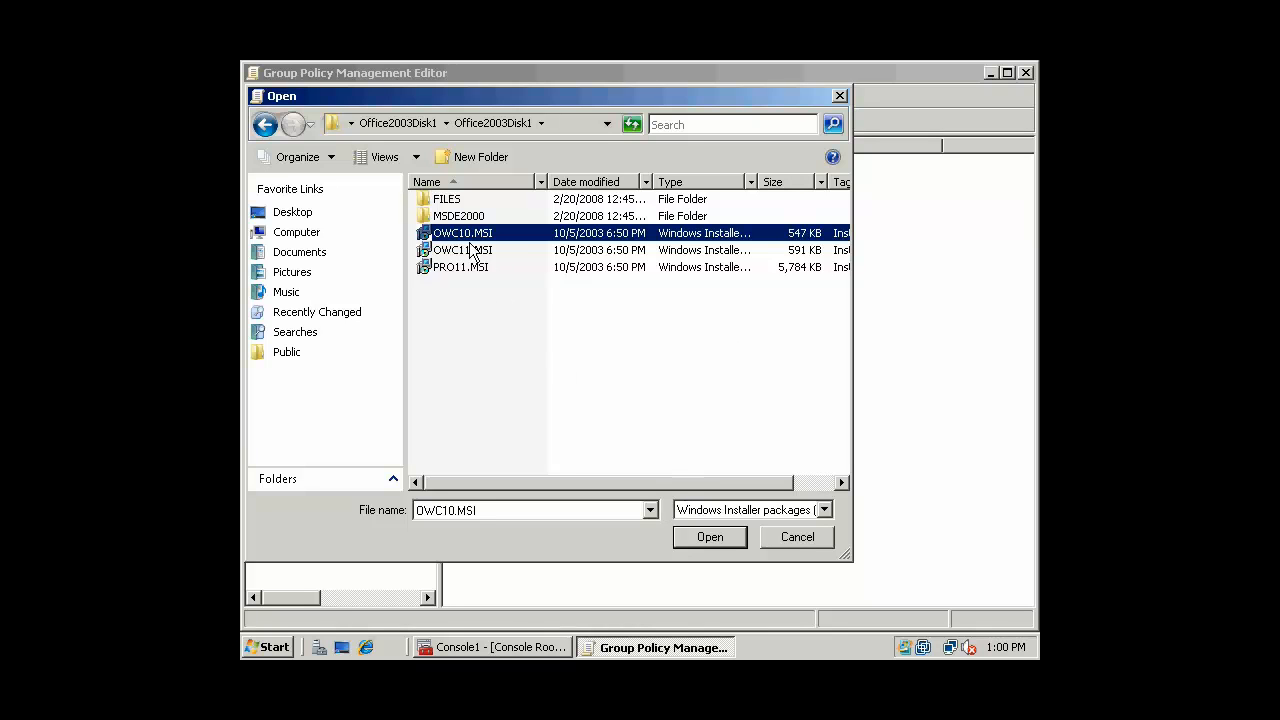
click(731, 542)
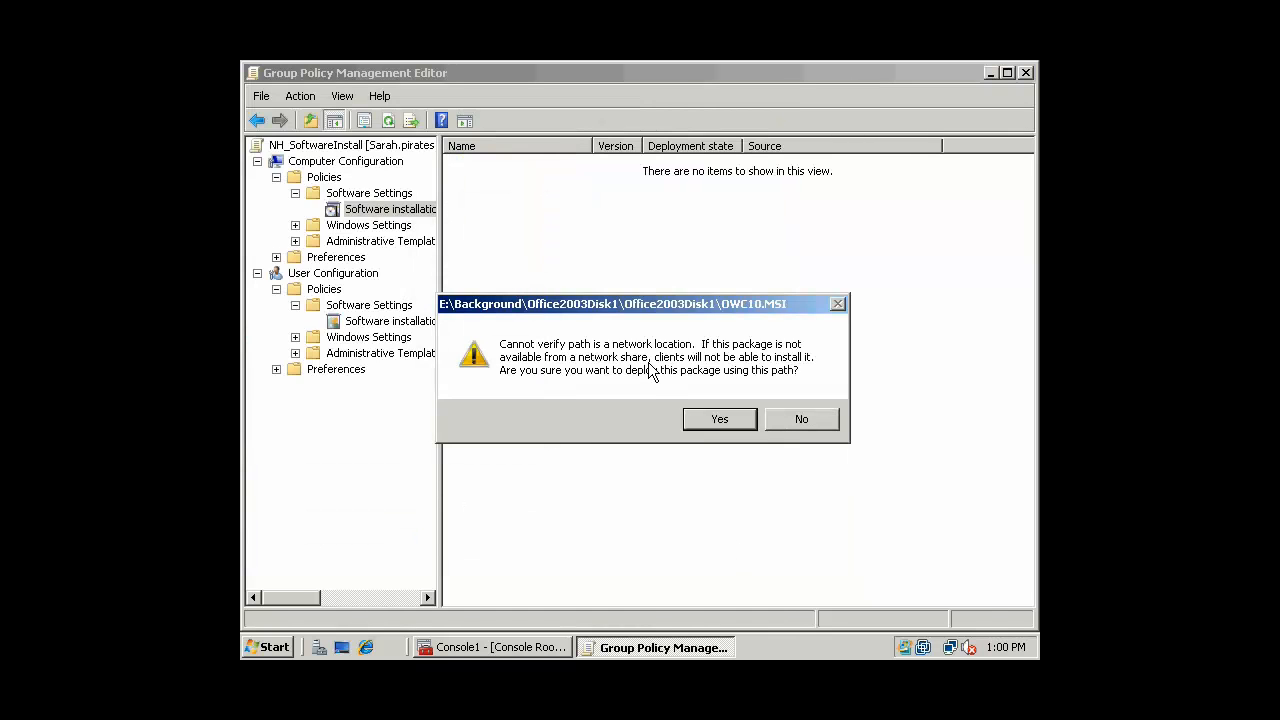
Decline the local-path package and launch Windows Explorer with the explorer command
click(810, 422)
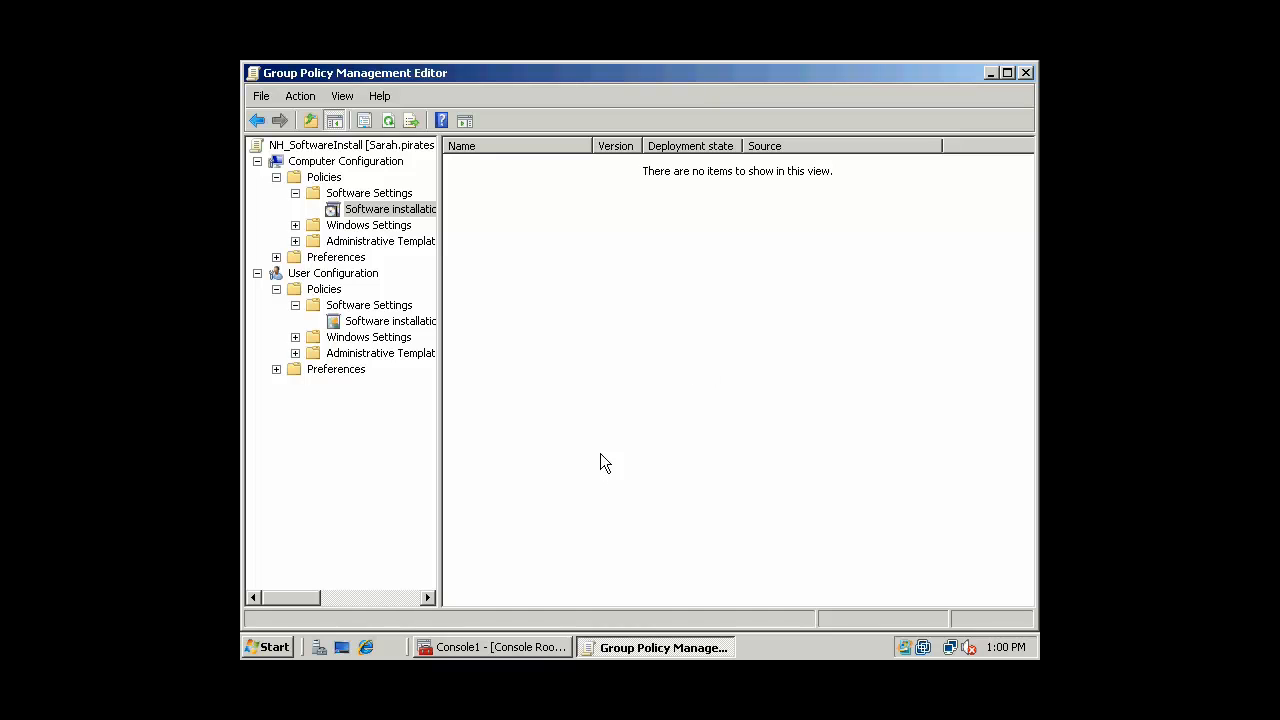
click(265, 652)
click(353, 551)
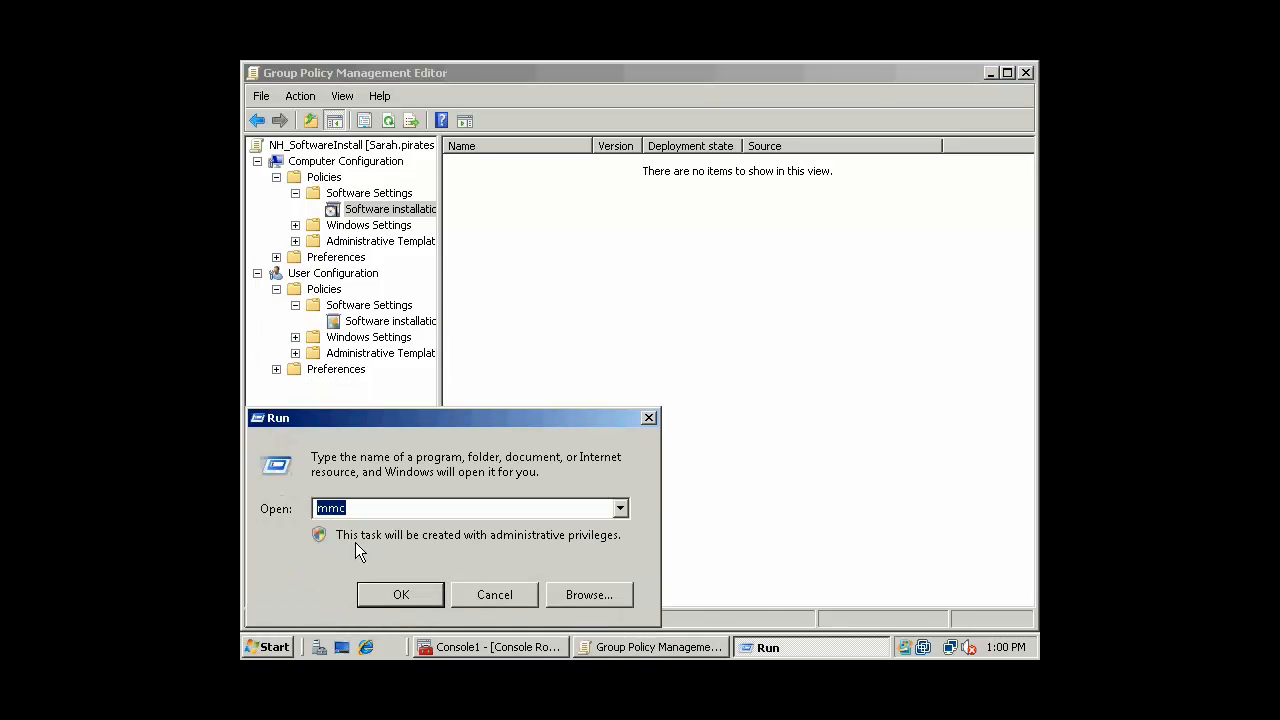
text(explorer)
key(Return)
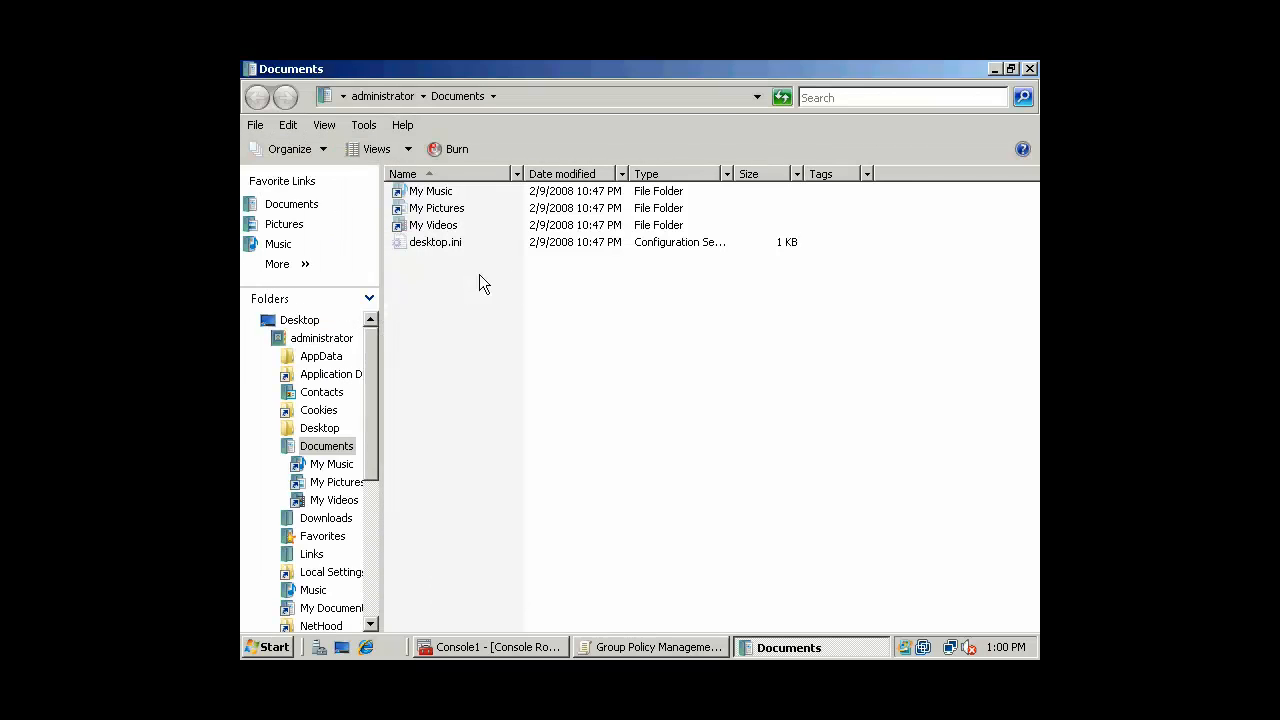
Expand Computer, open the Data (E:) drive, and select the Background folder
click(253, 321)
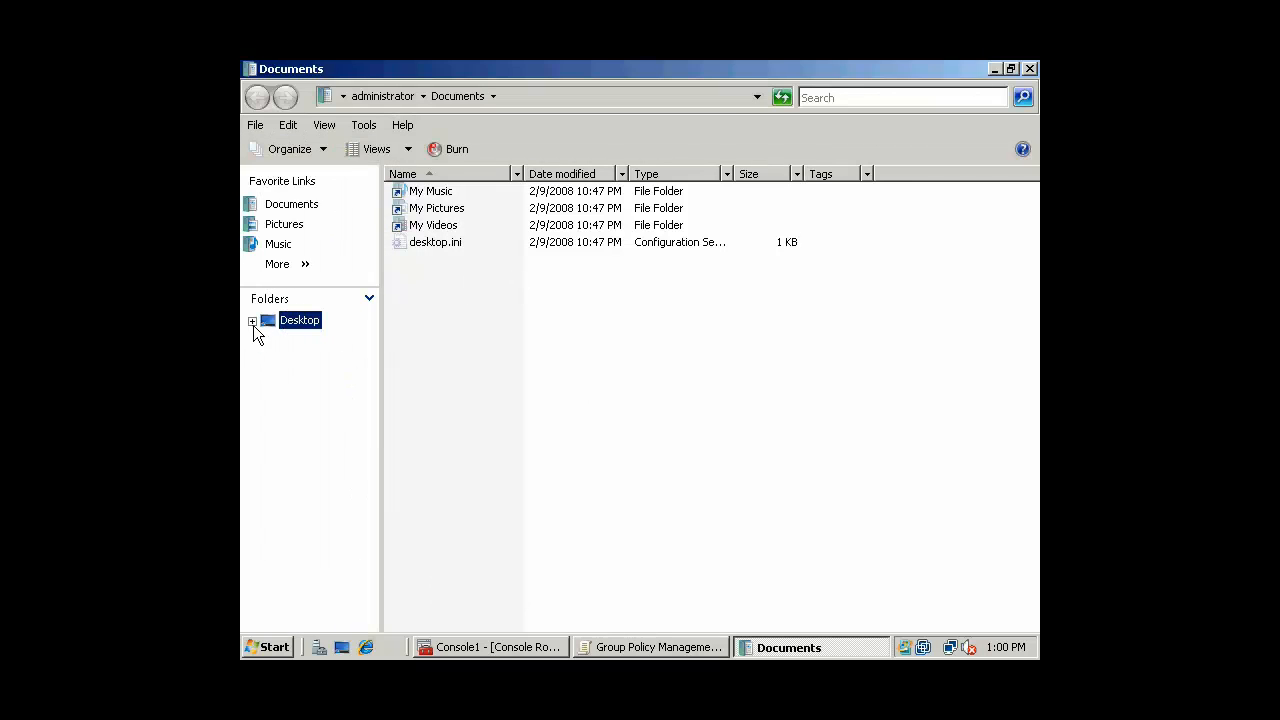
click(253, 321)
click(262, 339)
click(310, 375)
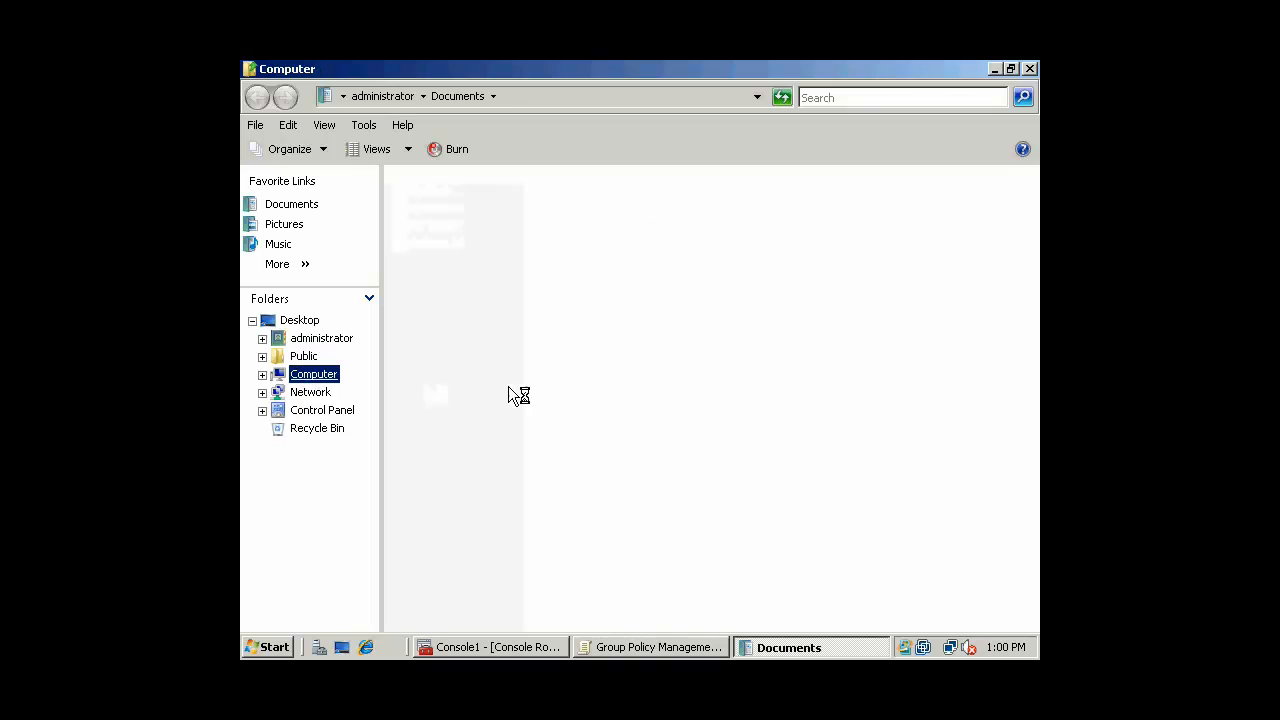
click(262, 374)
click(321, 446)
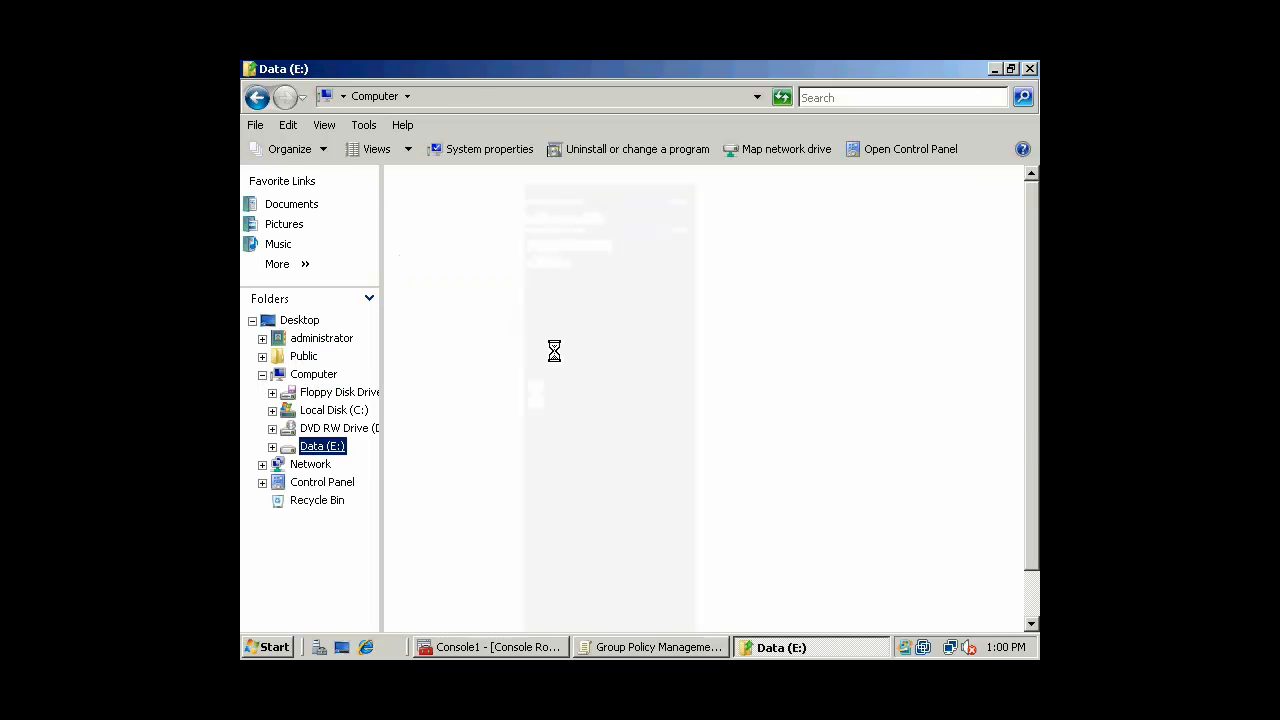
click(451, 229)
right_click(450, 231)
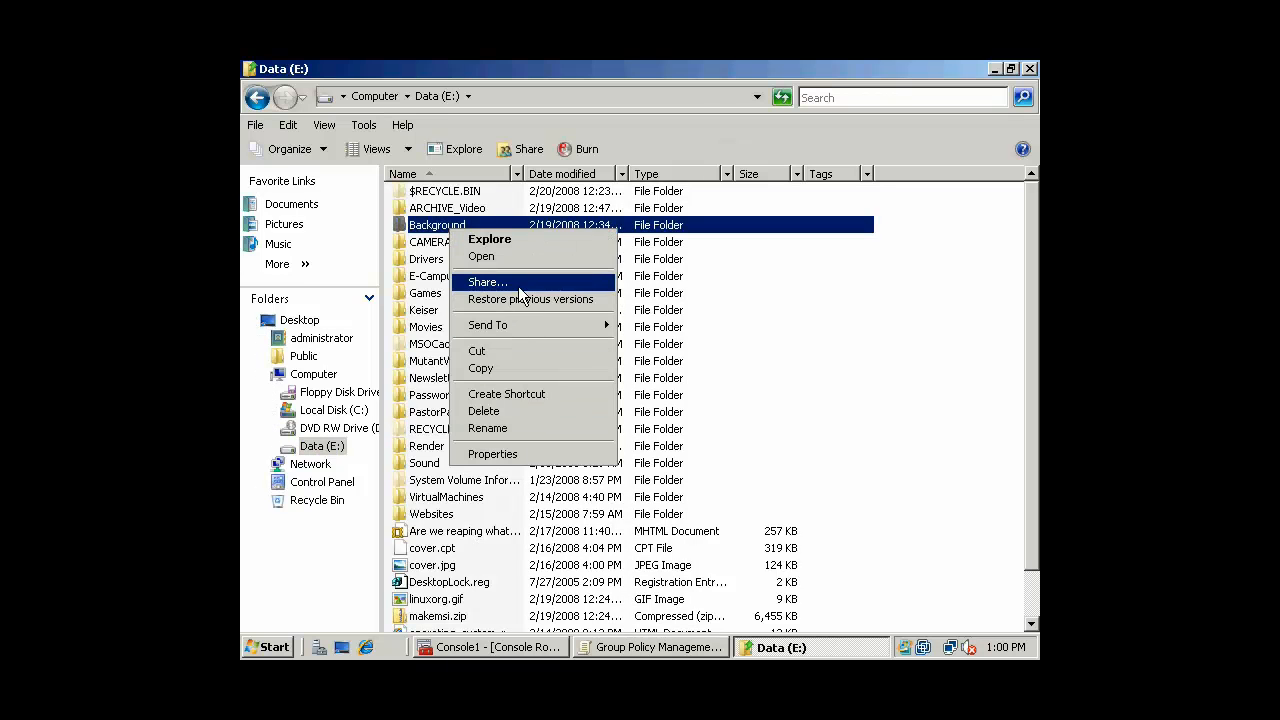
Turn on Share this folder for Background in Advanced Sharing
click(488, 283)
click(625, 433)
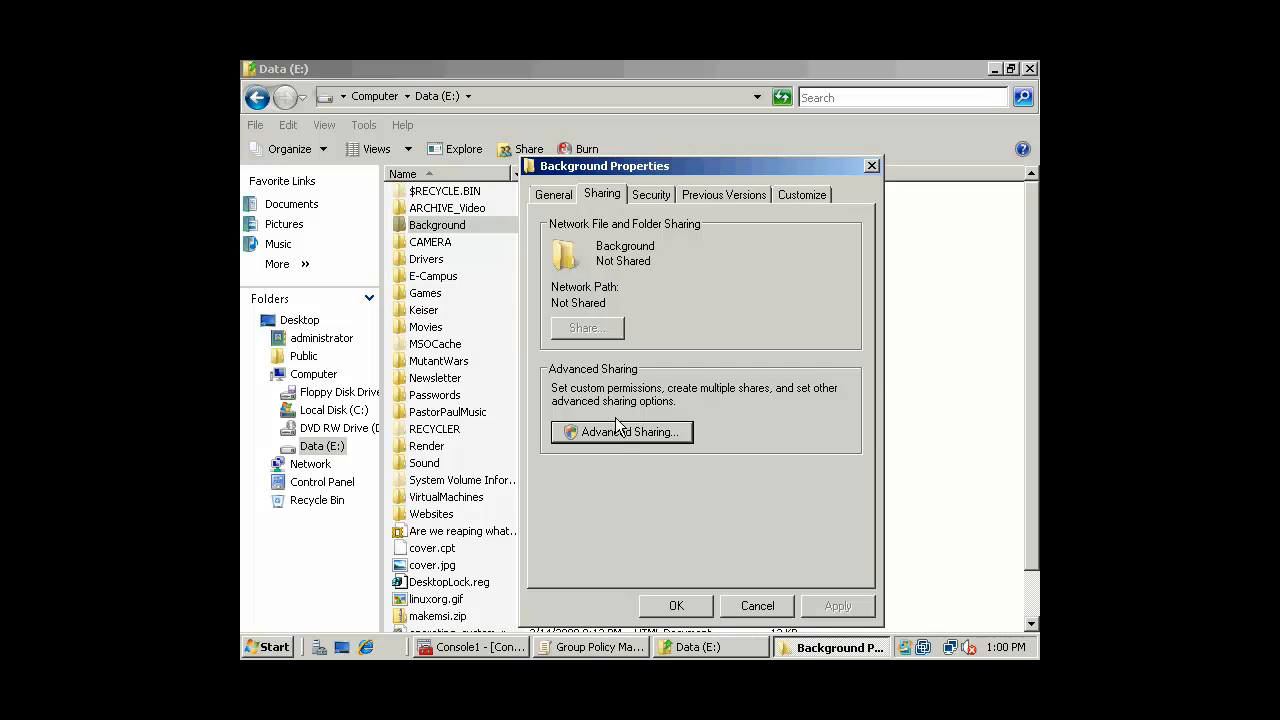
click(574, 223)
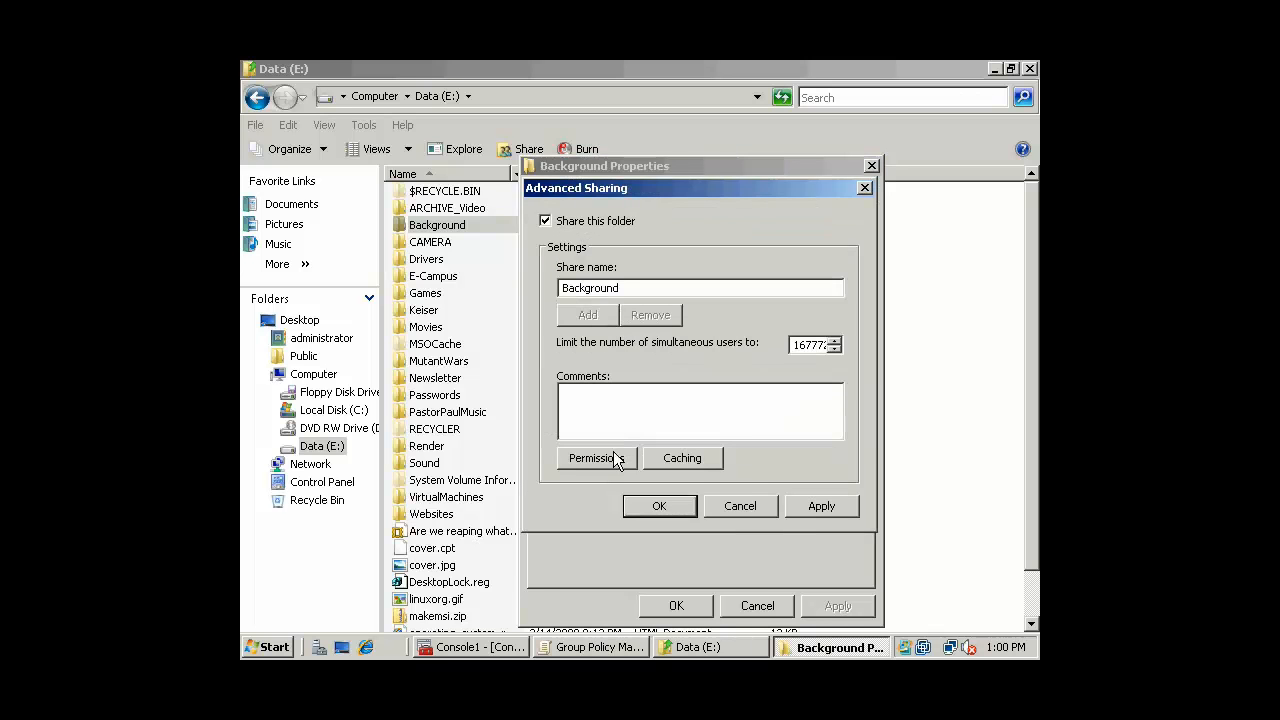
Replace Everyone with Domain Users having Read share permission, then close the dialogs
click(612, 456)
click(842, 380)
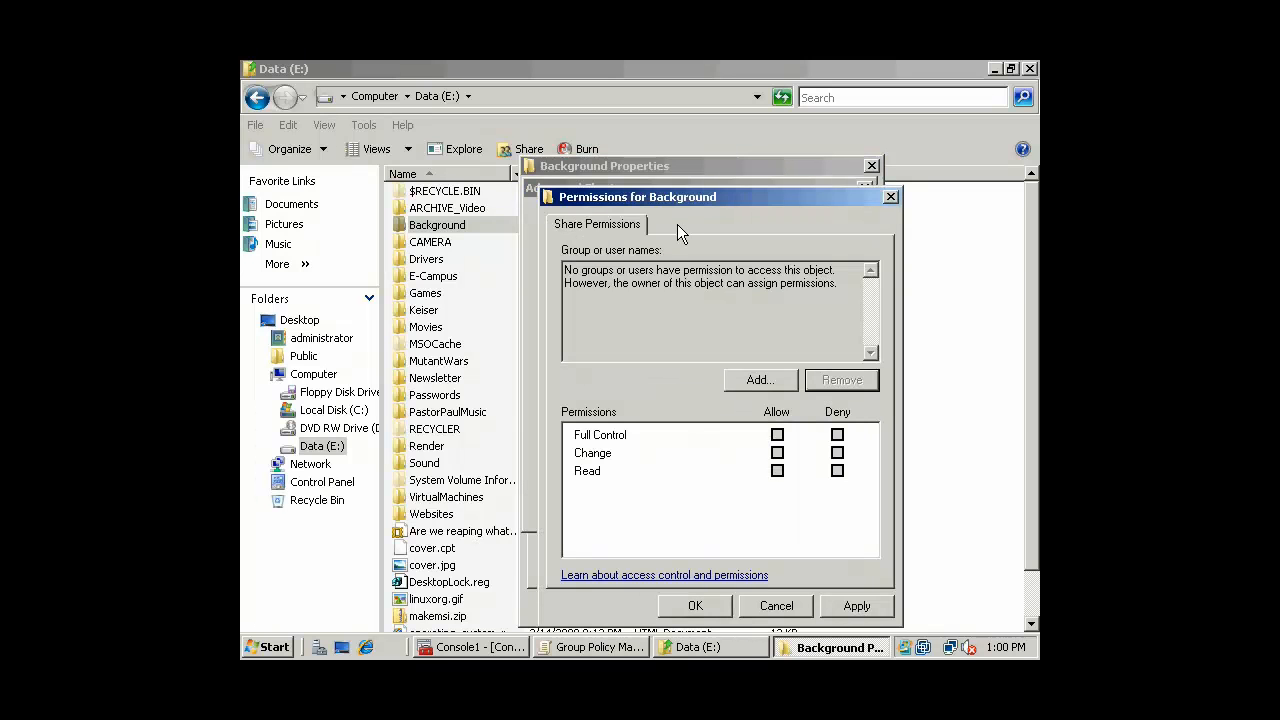
click(760, 381)
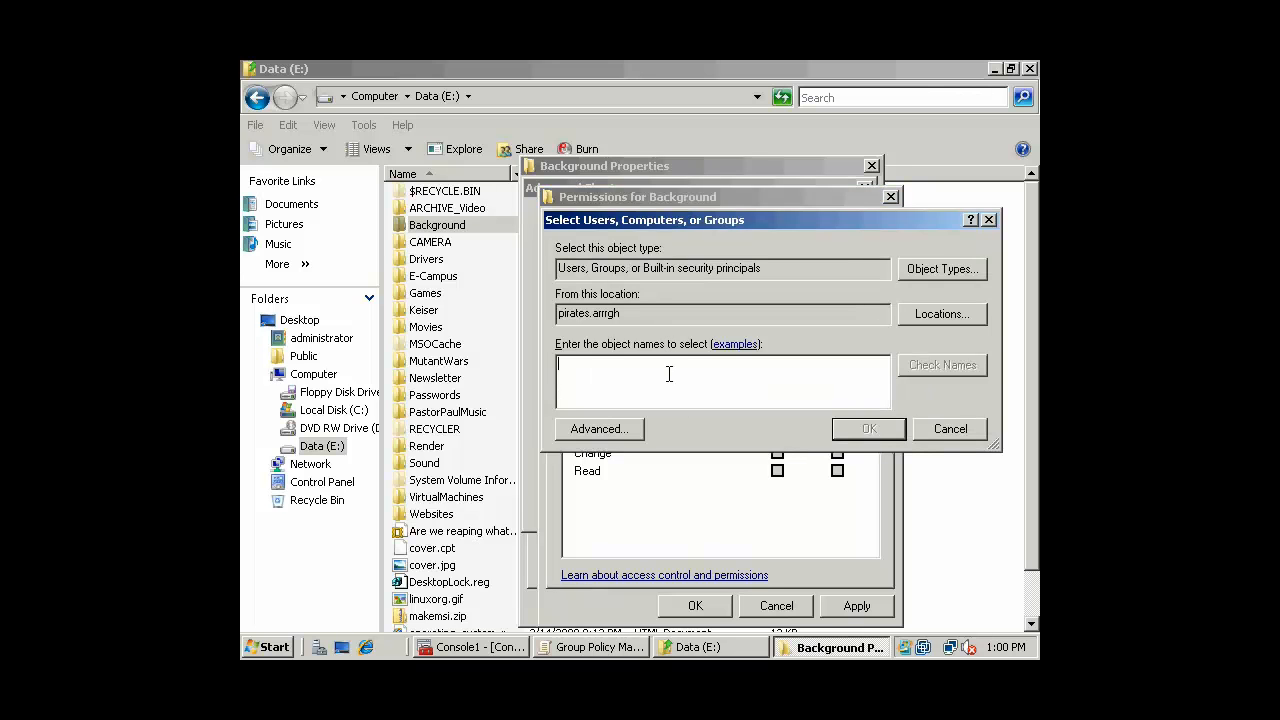
text(domain users)
key(Return)
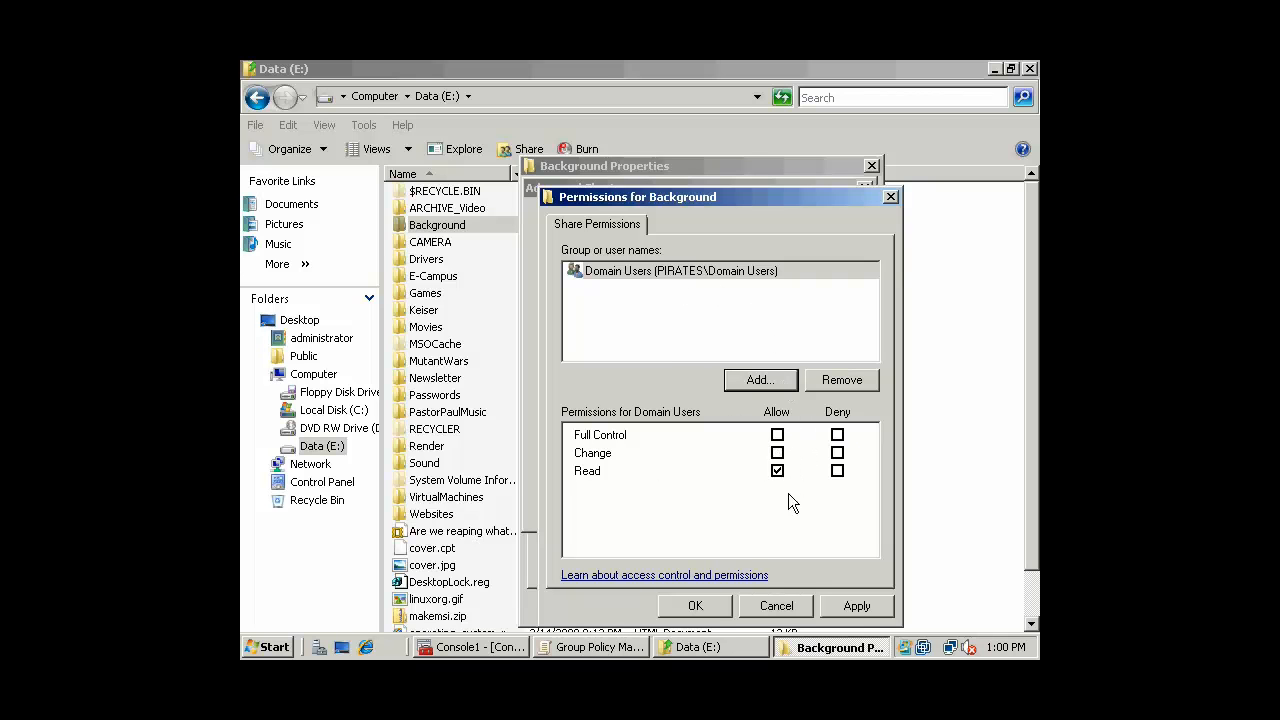
click(695, 603)
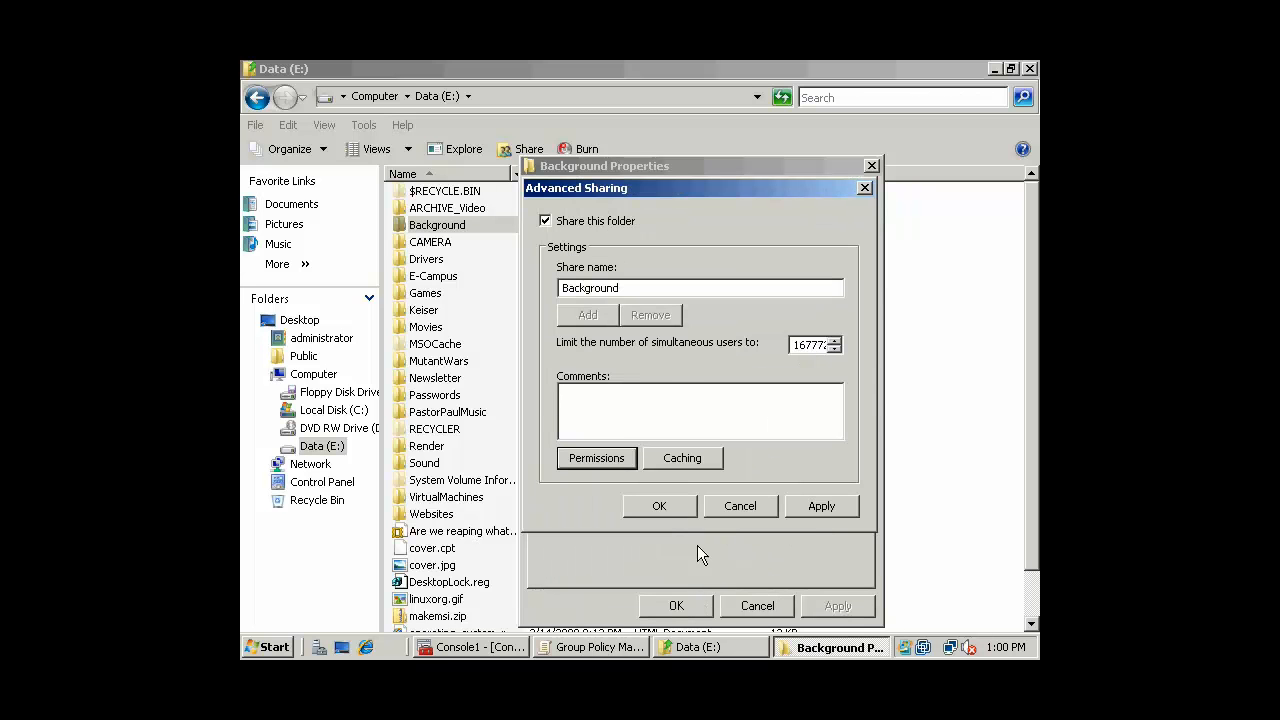
click(663, 508)
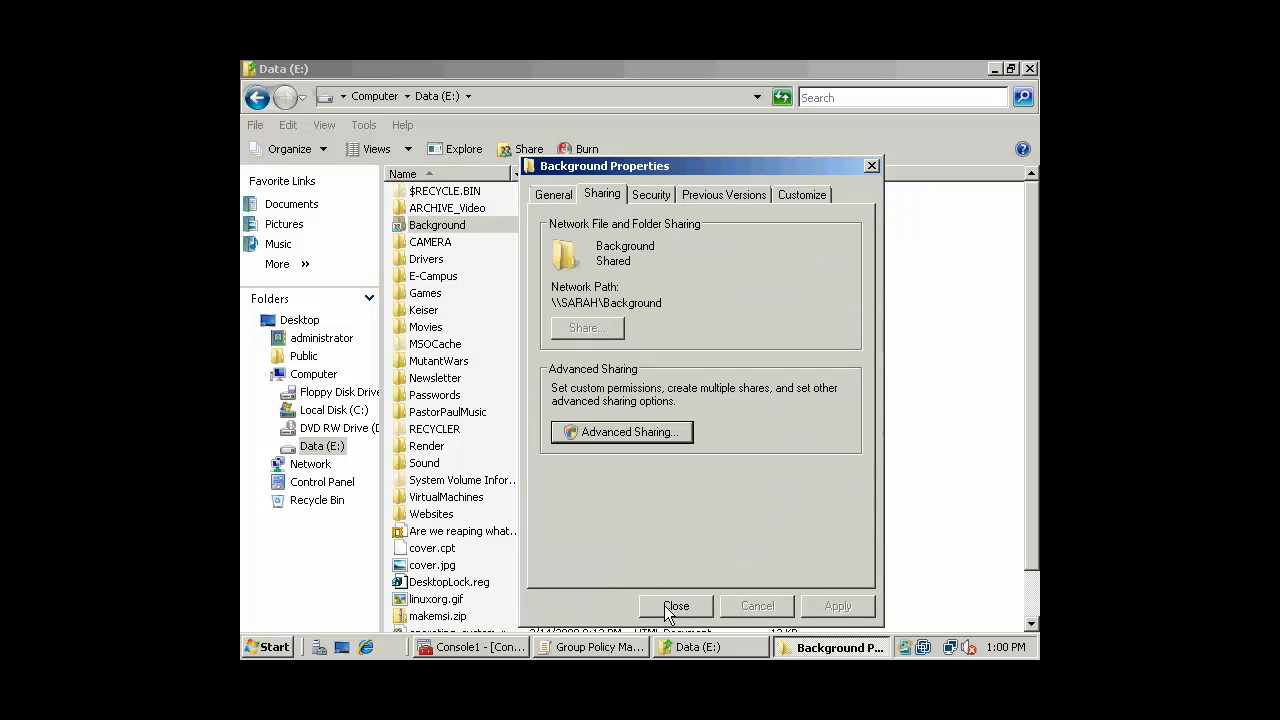
click(676, 606)
Open the shares on the sarah computer by running \\sarah
right_click(441, 222)
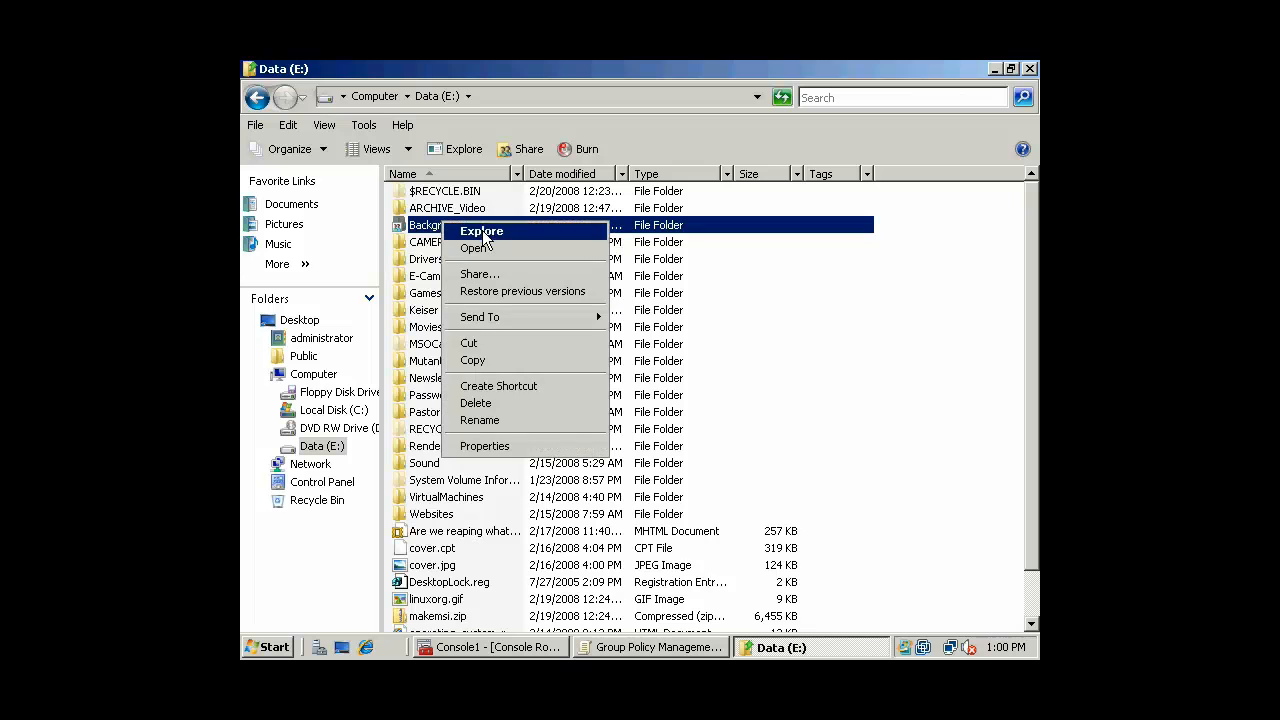
click(752, 67)
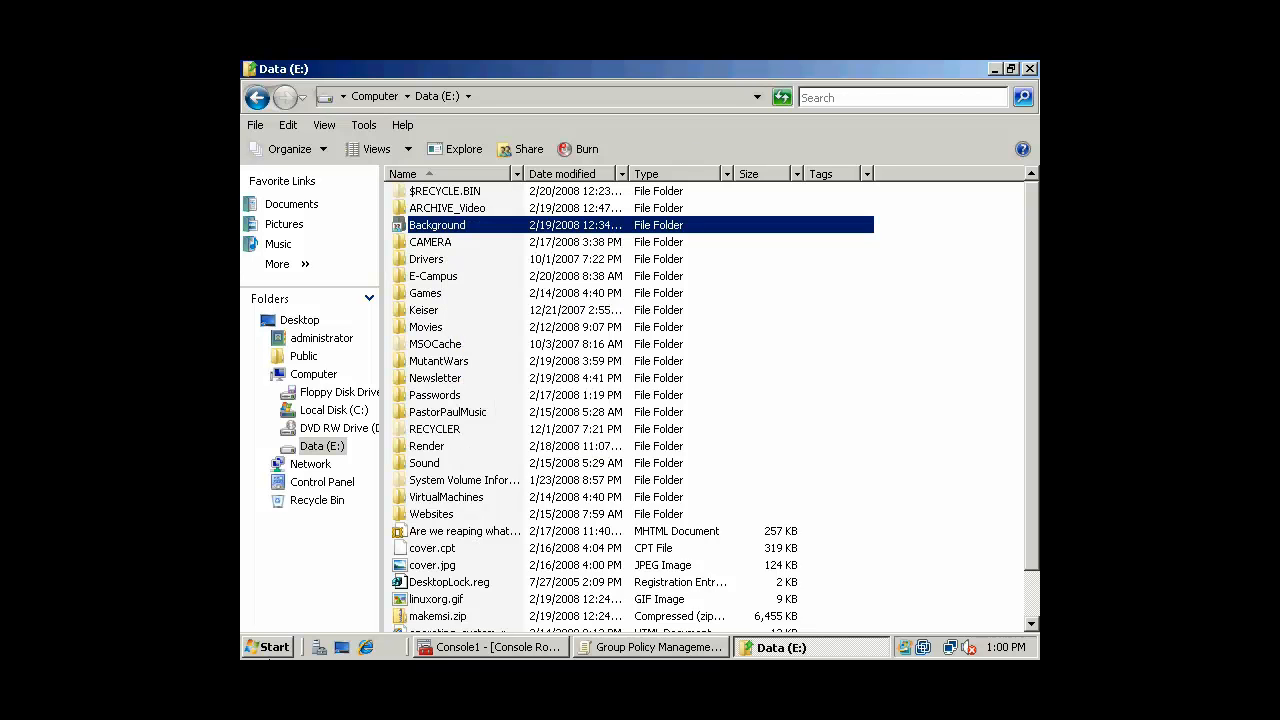
click(270, 647)
click(335, 545)
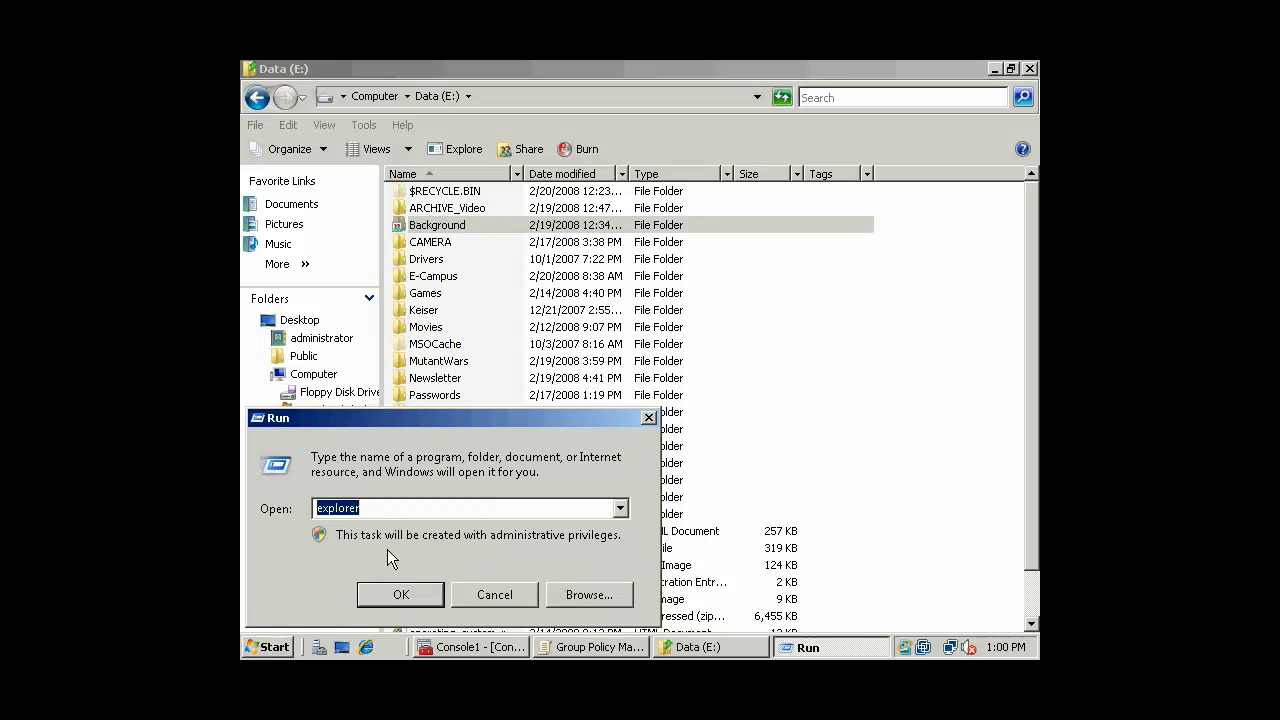
text(\\sarah)
key(Return)
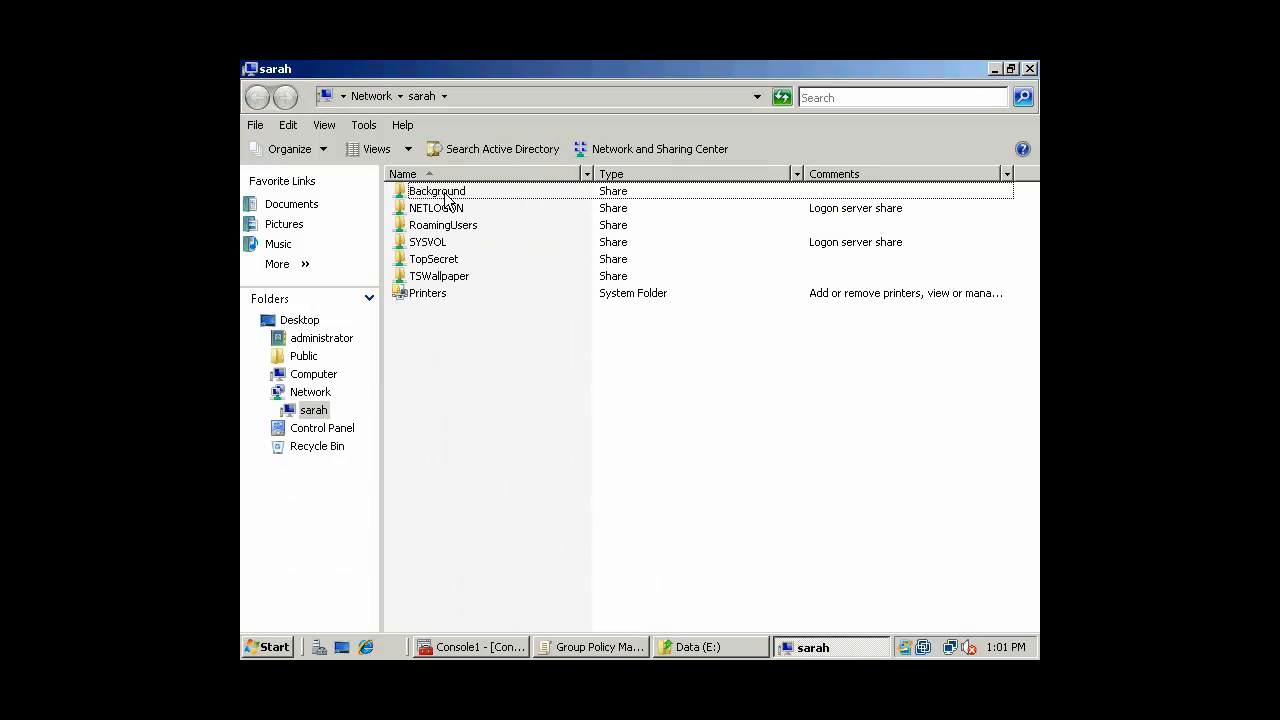
Open Background > Office2003Disk1 > Office2003Disk1 and copy its network path
click(466, 191)
double_click(465, 192)
double_click(465, 192)
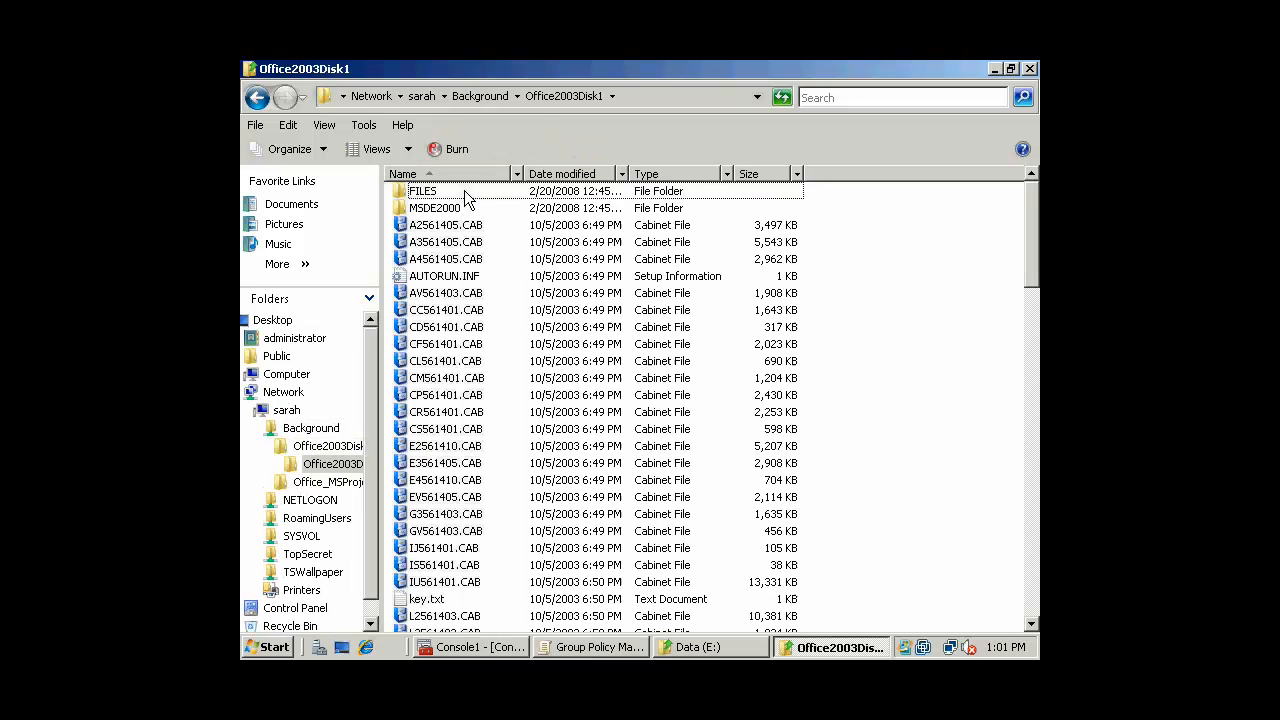
click(676, 100)
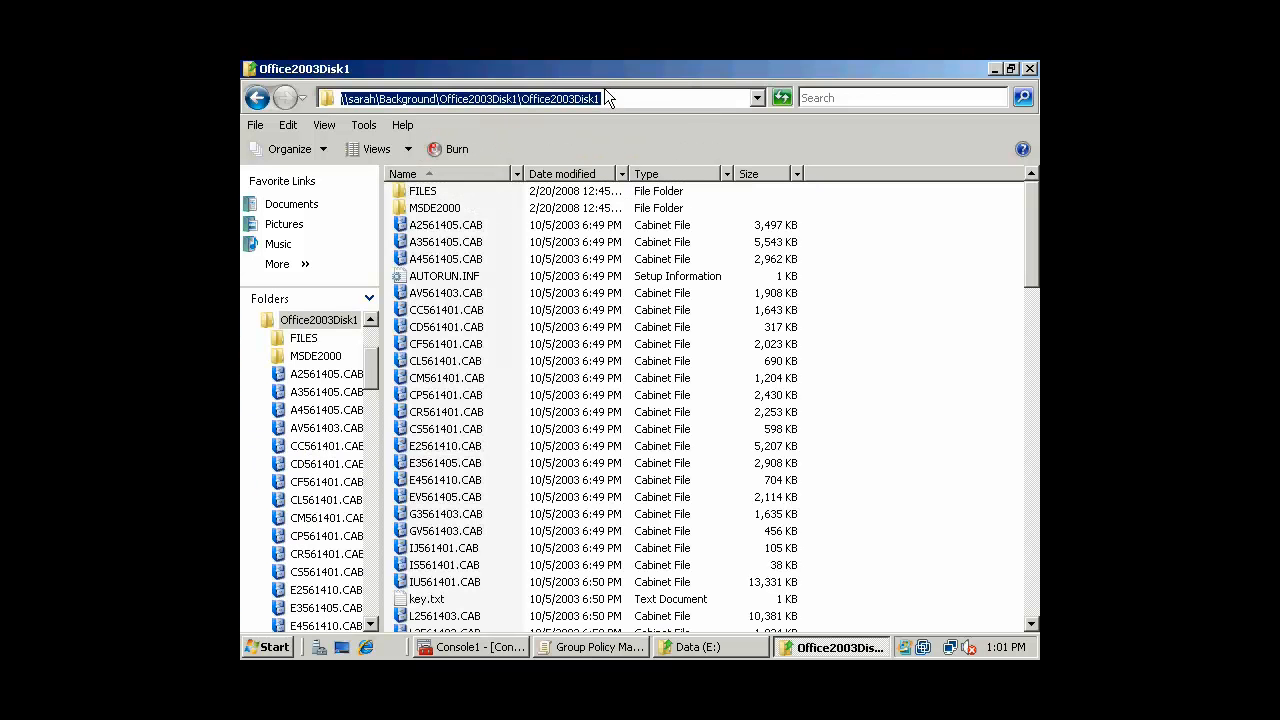
right_click(605, 97)
click(715, 149)
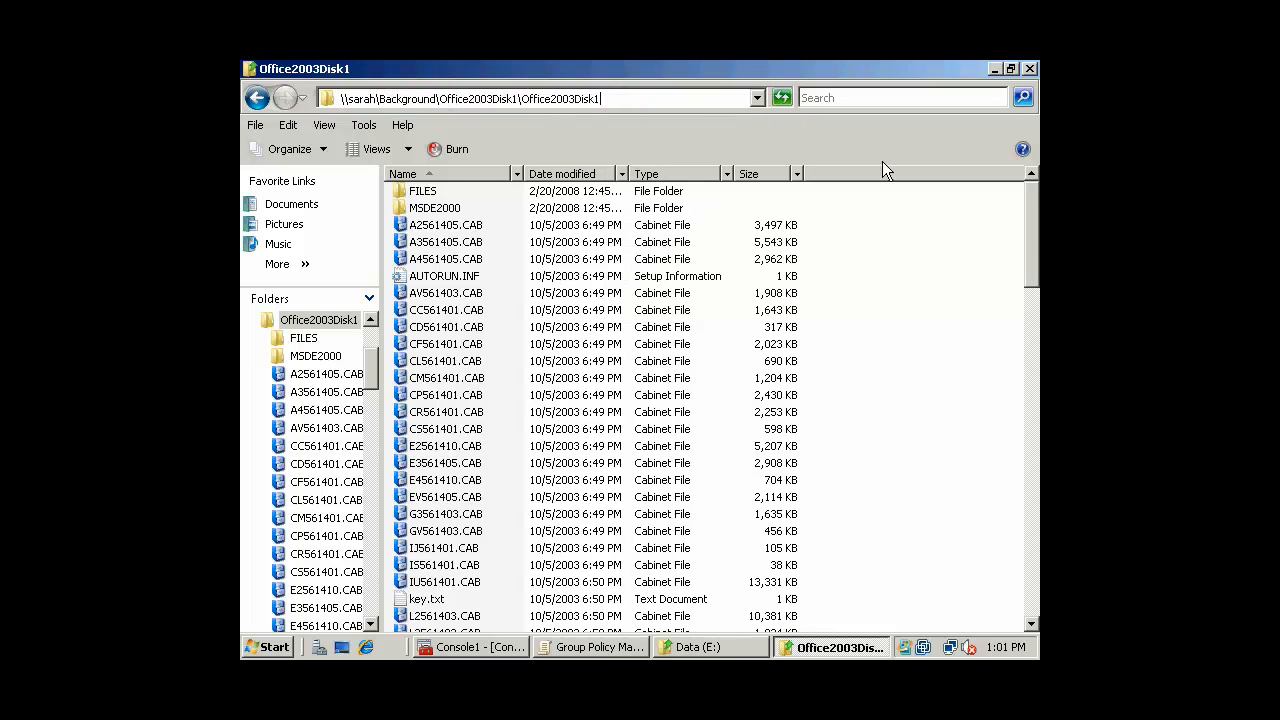
Close the folder, minimize the other windows, and restore Group Policy Management Editor
click(1030, 69)
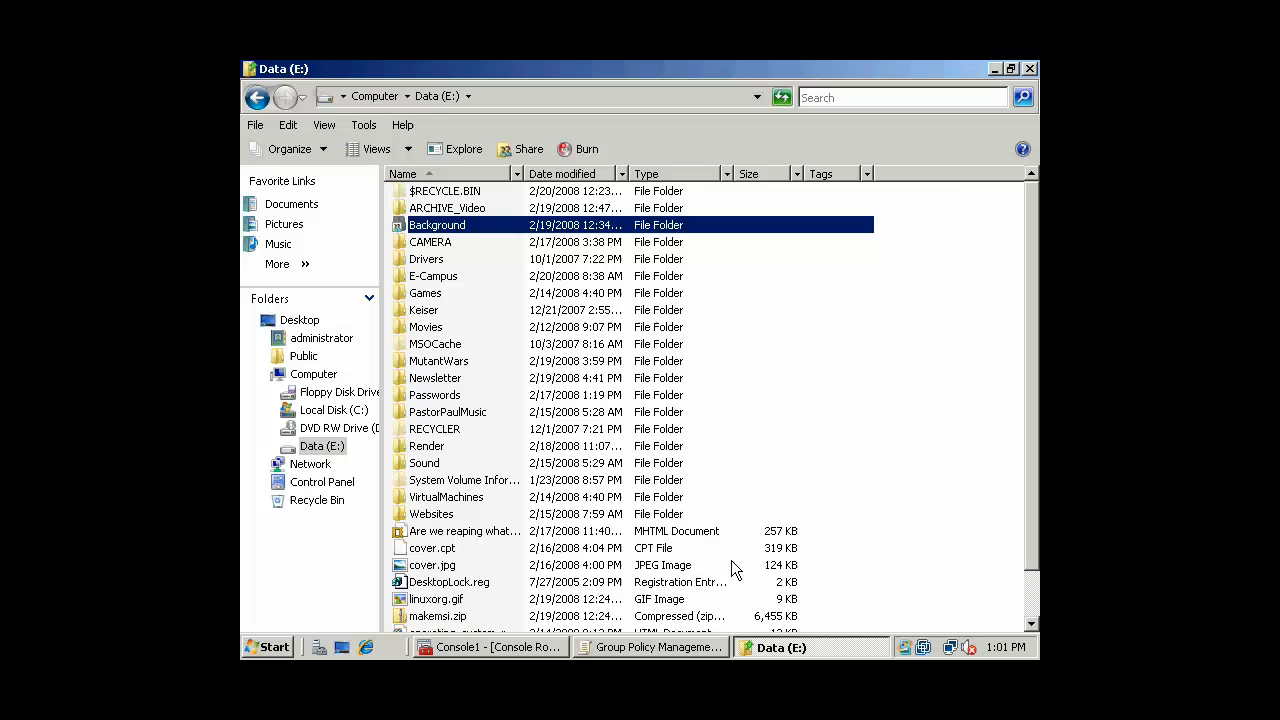
click(712, 652)
click(988, 73)
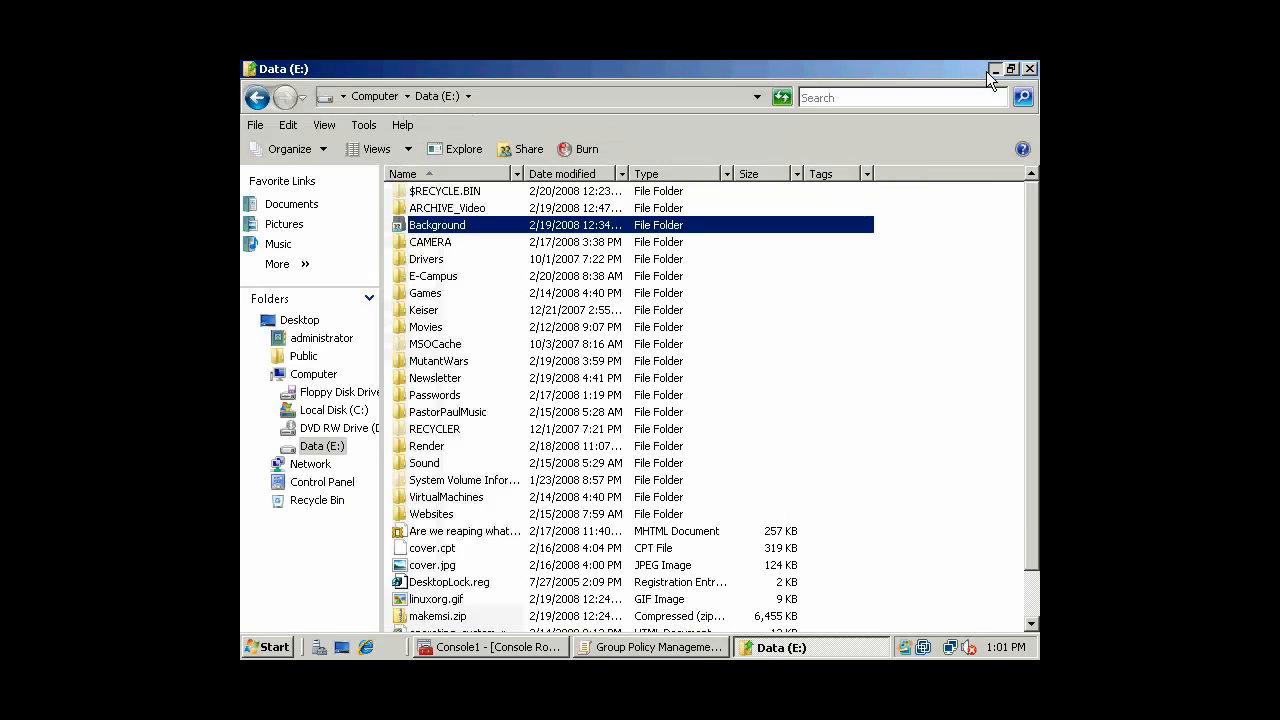
click(992, 68)
click(992, 68)
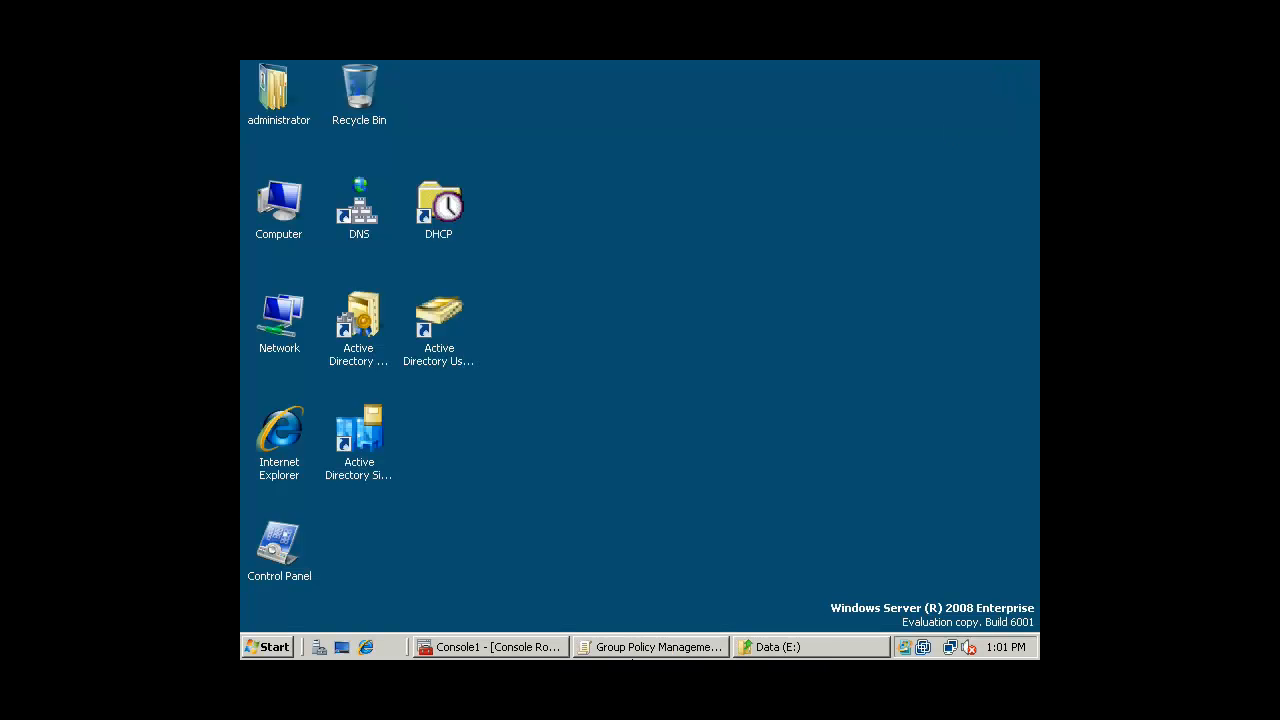
click(658, 647)
Start a new computer software package and select the OWC10.MSI installer
click(362, 207)
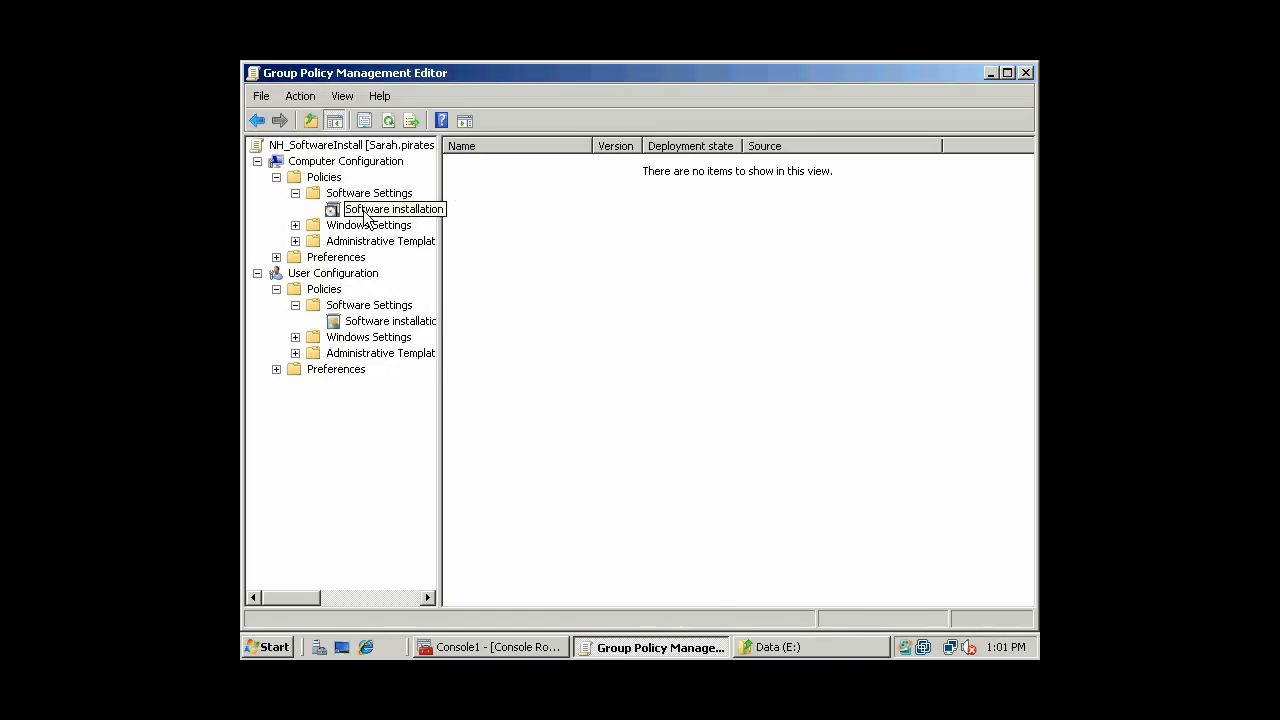
right_click(366, 213)
mouse_move(400, 221)
click(489, 228)
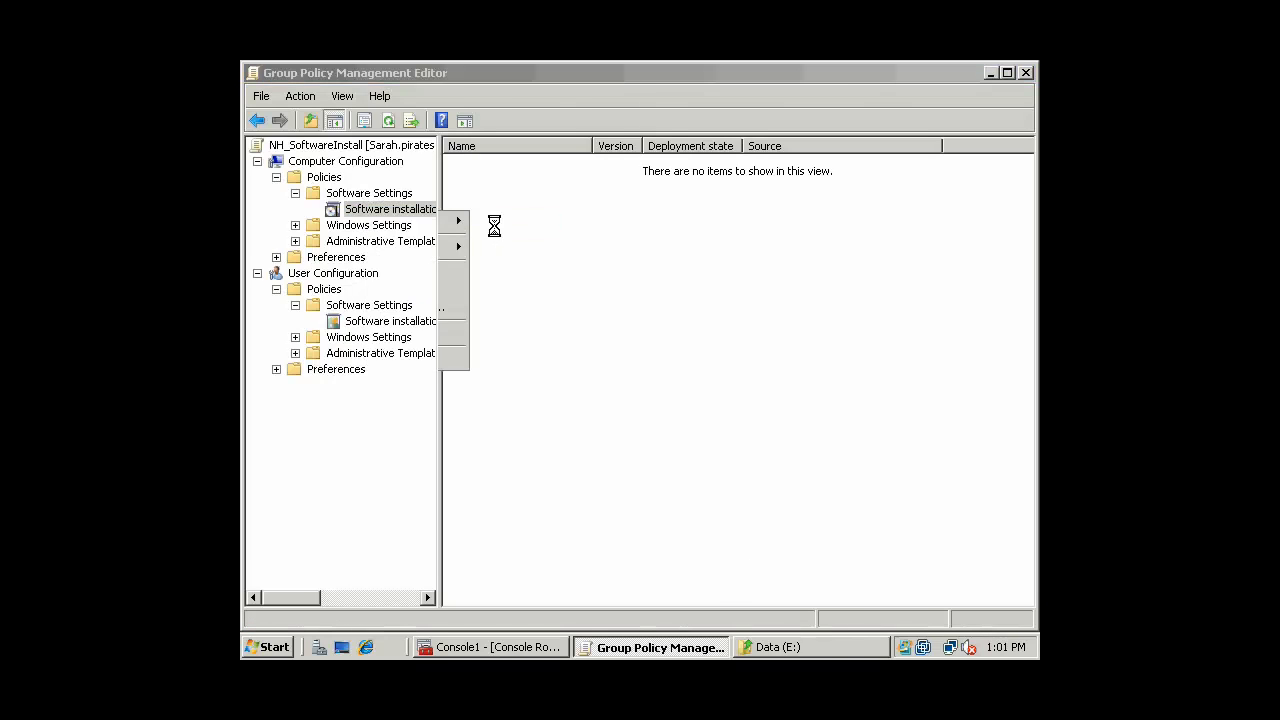
drag(501, 99, 634, 154)
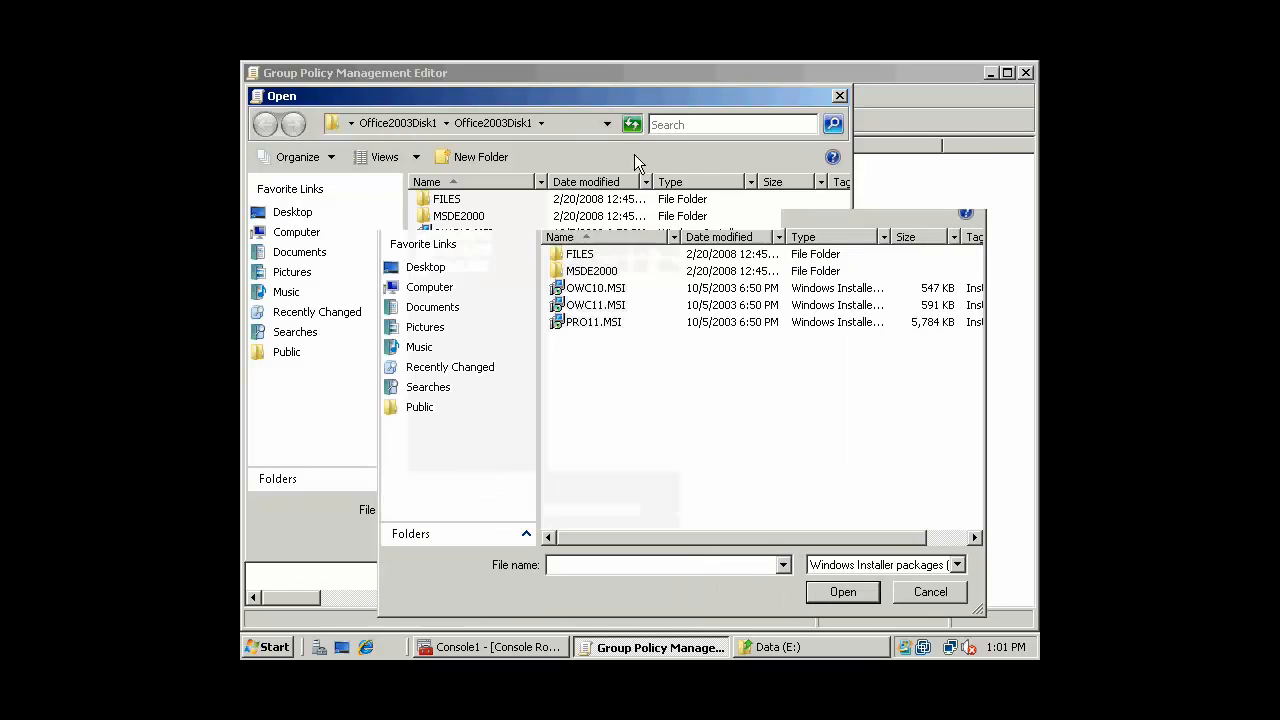
click(405, 290)
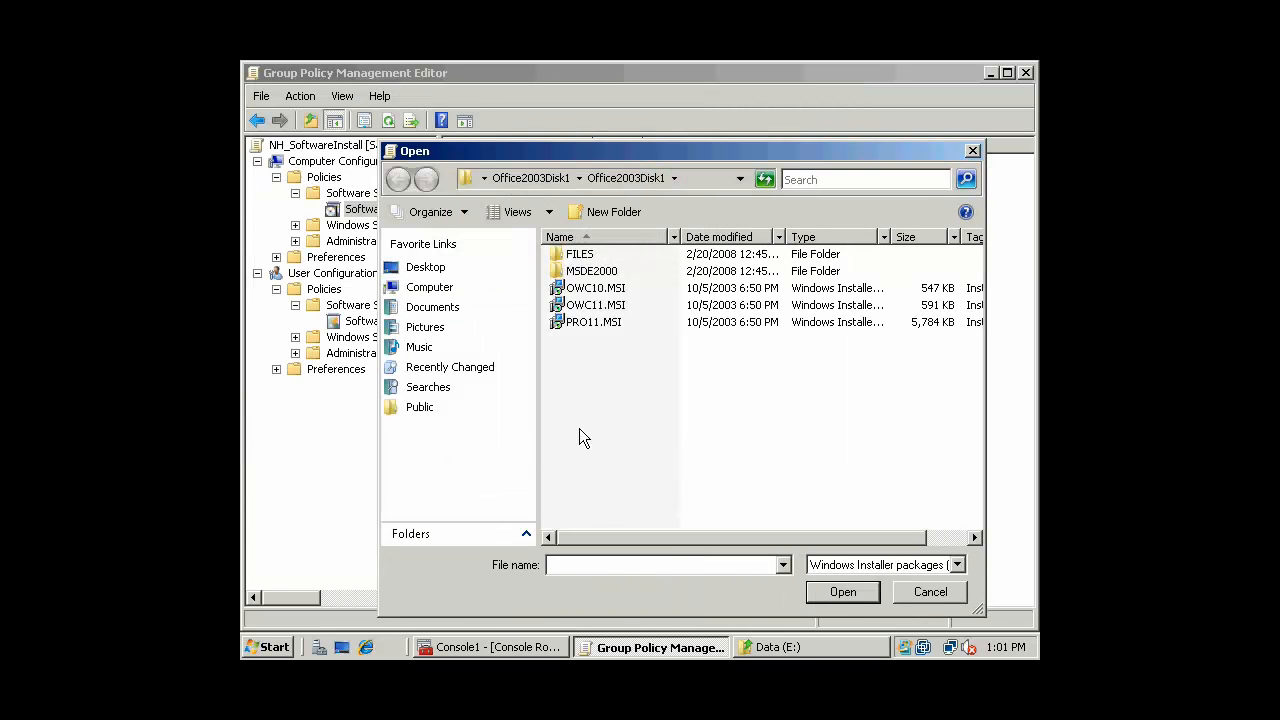
click(603, 289)
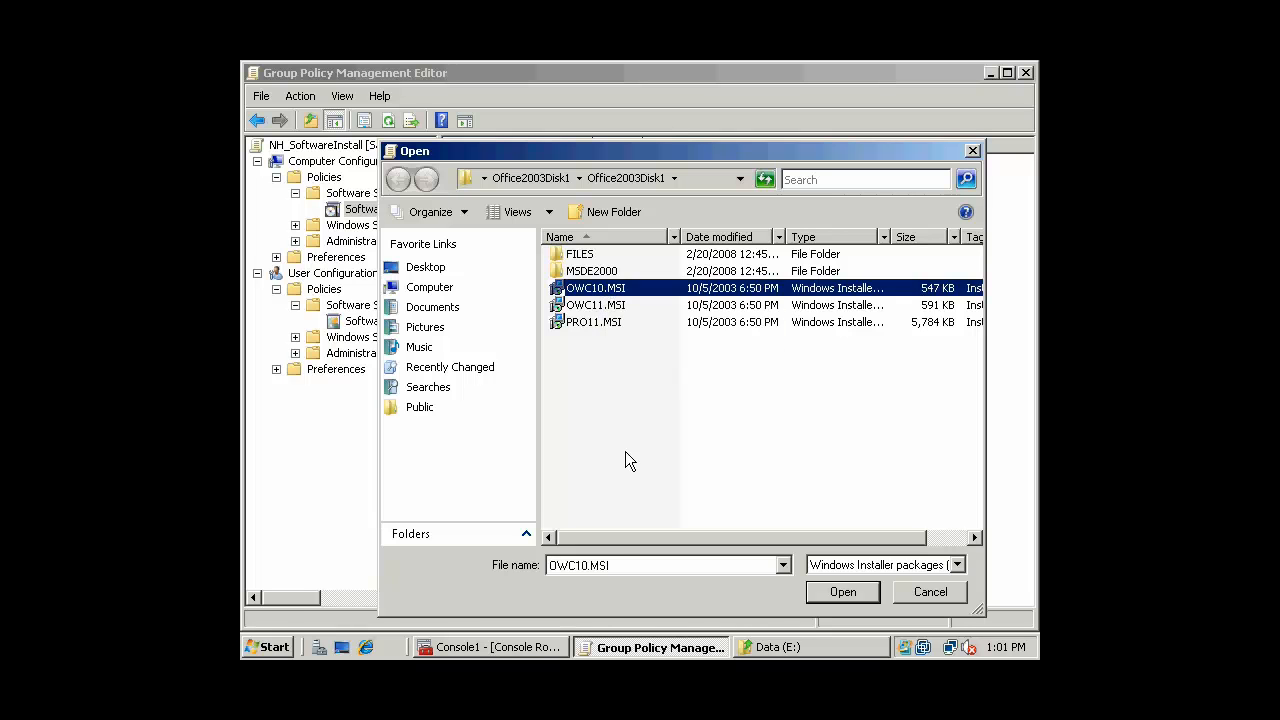
Prefix OWC10.MSI with the copied \\sarah share path and add it as Assigned
double_click(623, 574)
click(550, 566)
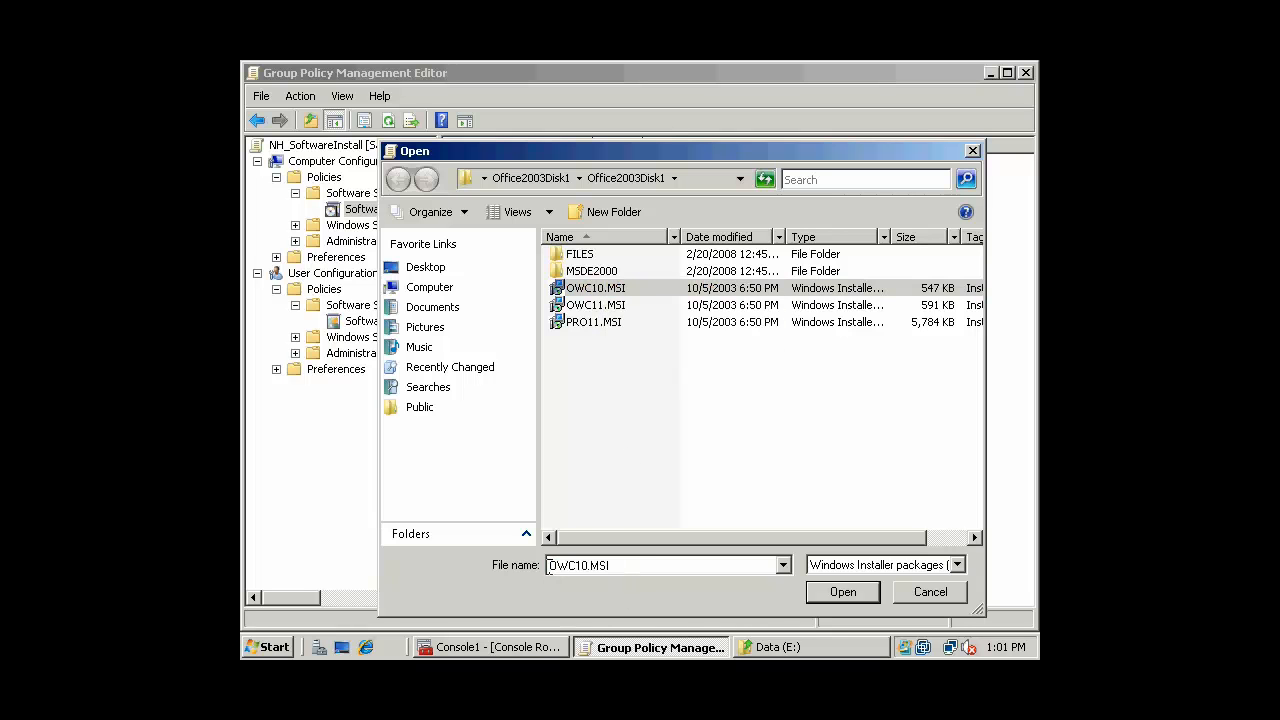
key(ctrl+v)
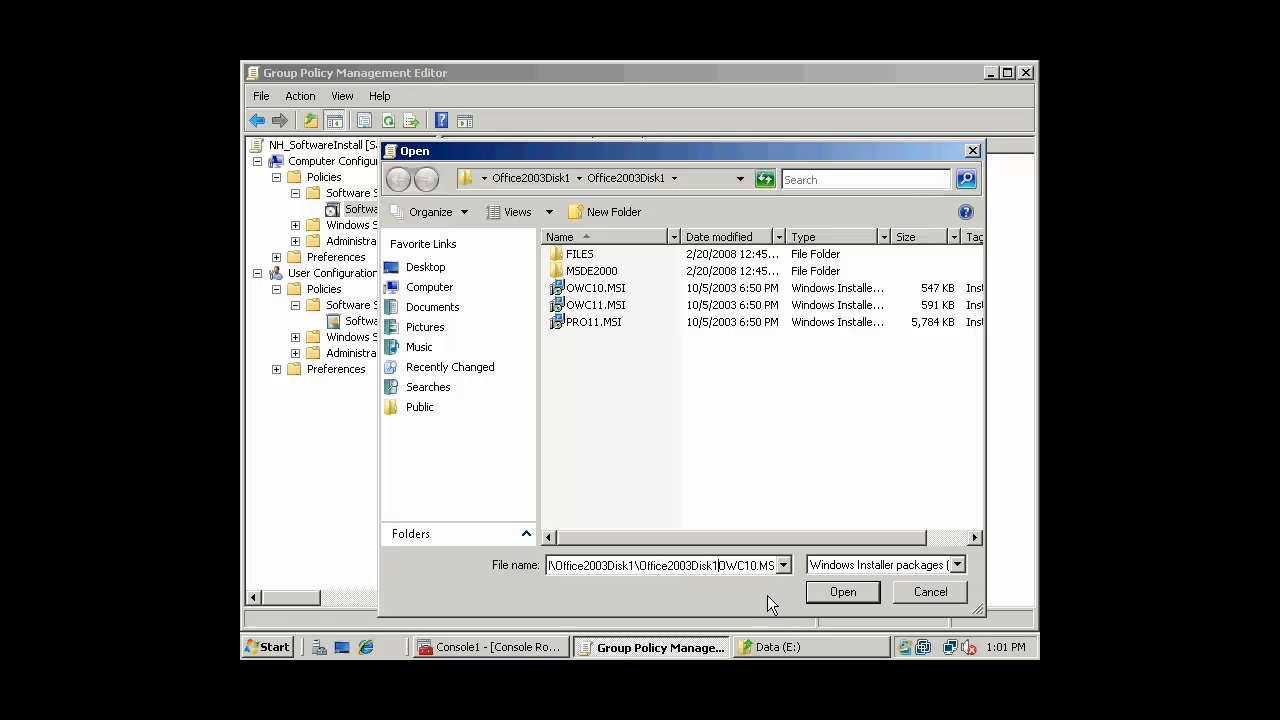
text(\)
key(Left)
key(Left)
key(Left)
key(Left)
key(Left)
key(Left)
key(Left)
key(Left)
key(Left)
key(Left)
key(Left)
key(Left)
key(Left)
key(Left)
key(Left)
key(Left)
key(Left)
key(Left)
key(Left)
key(Left)
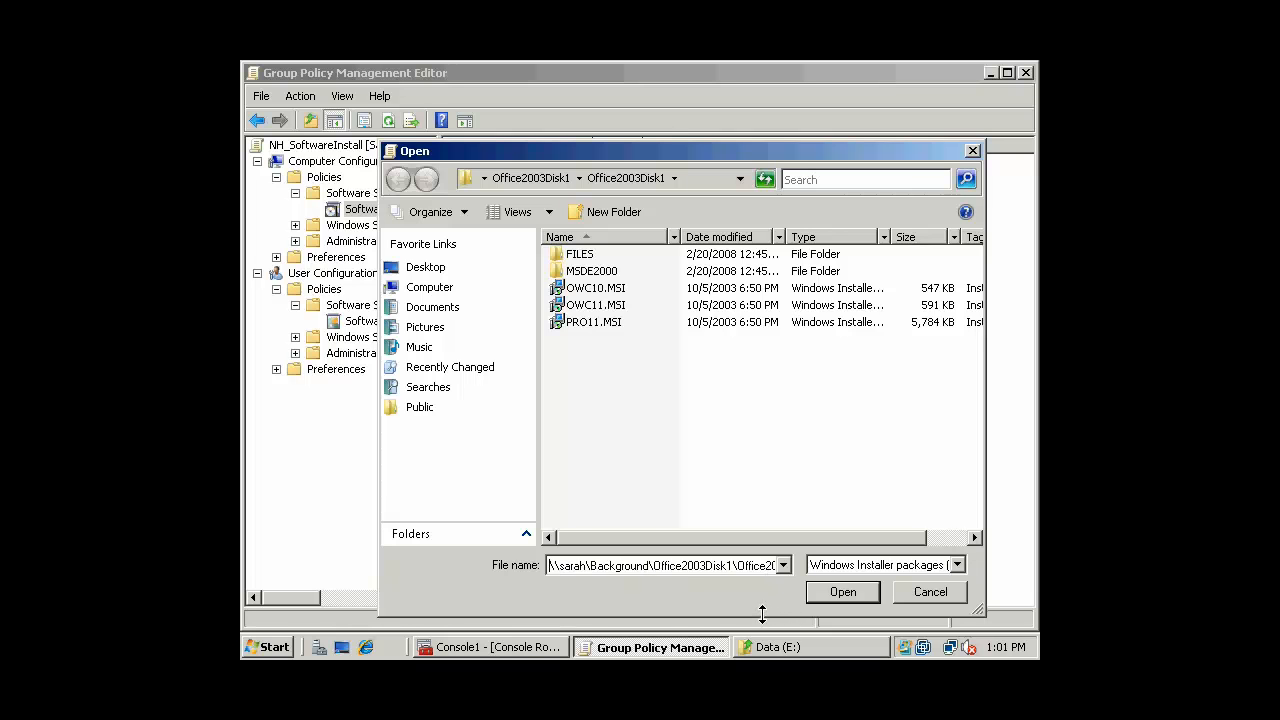
click(842, 592)
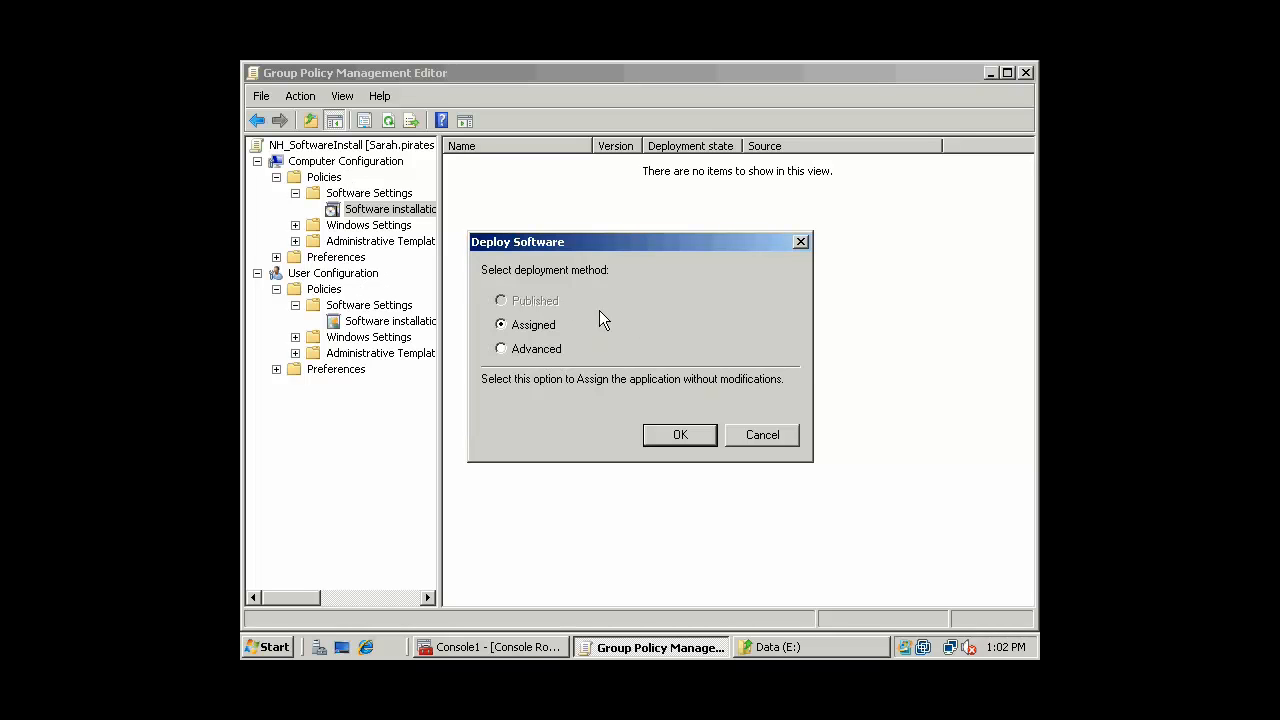
click(679, 435)
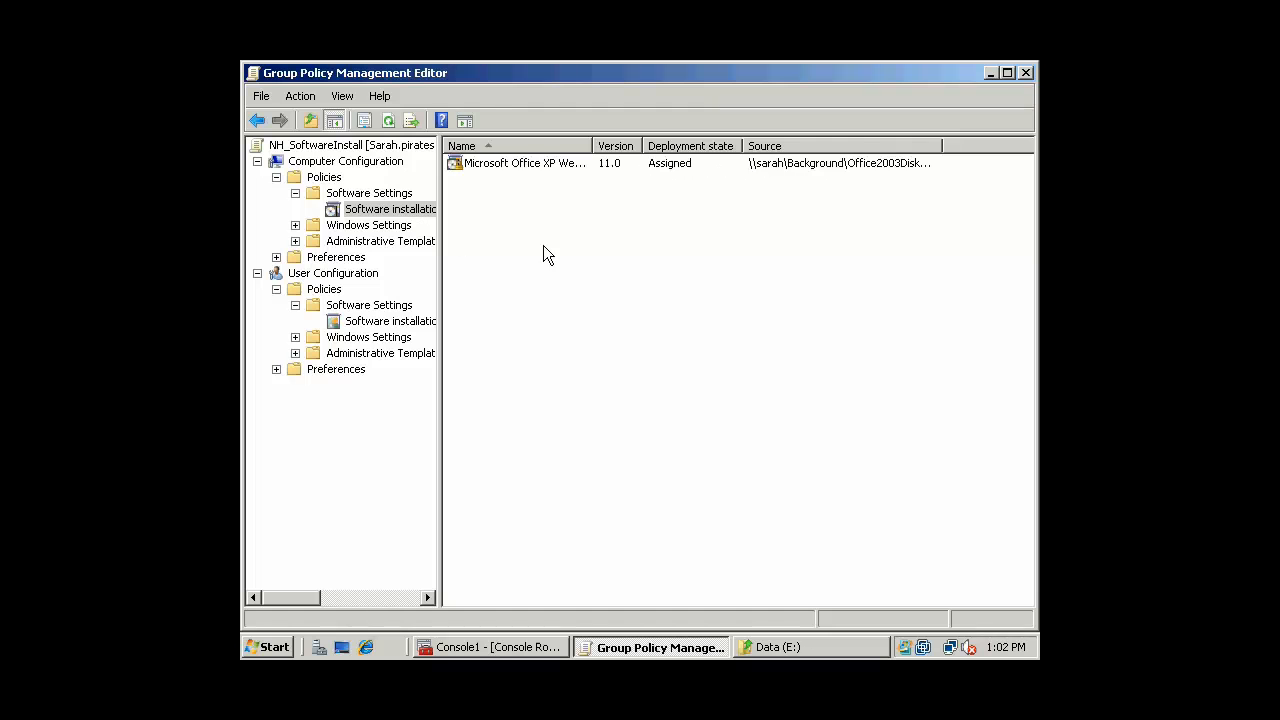
click(556, 164)
right_click(556, 164)
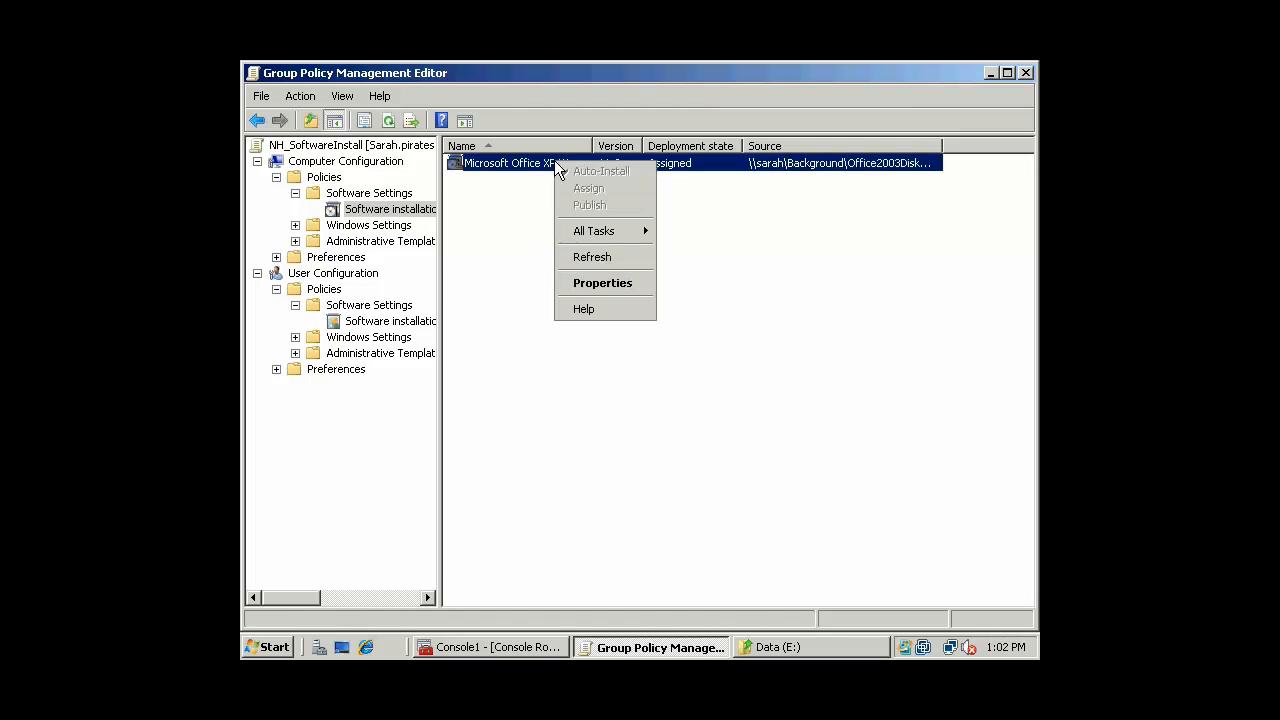
click(612, 283)
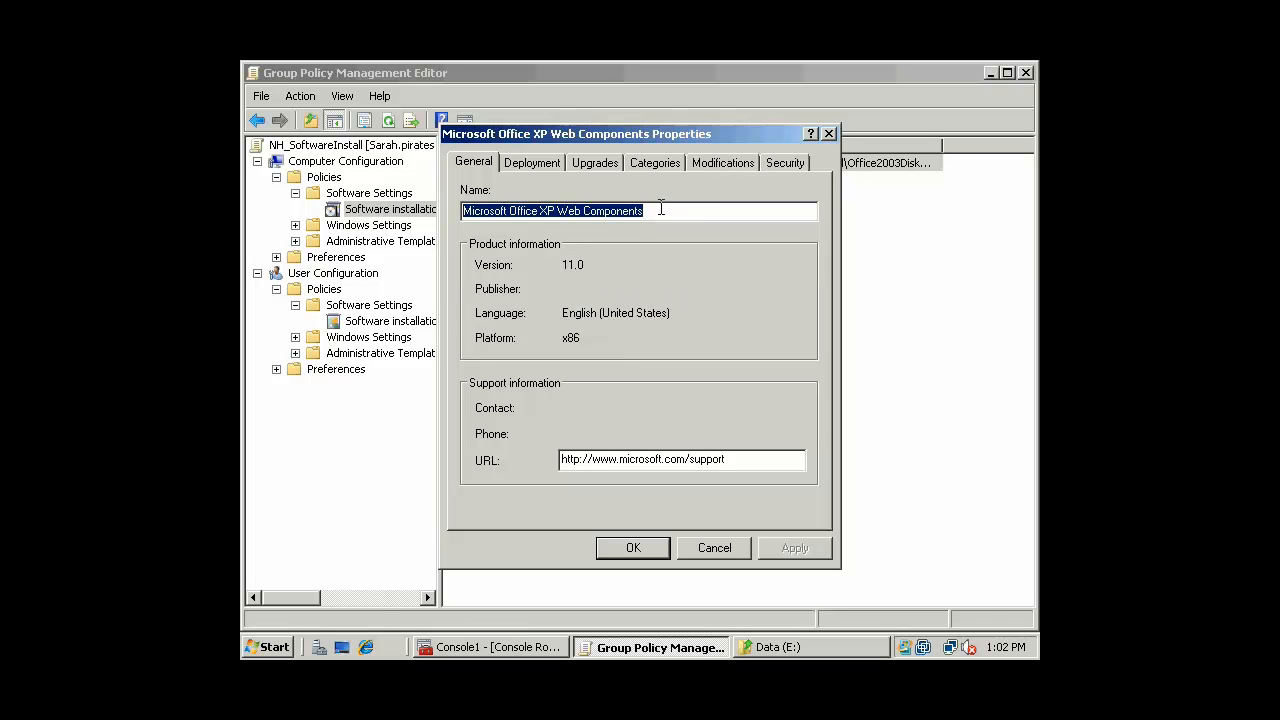
click(663, 207)
drag(671, 209, 406, 211)
click(690, 211)
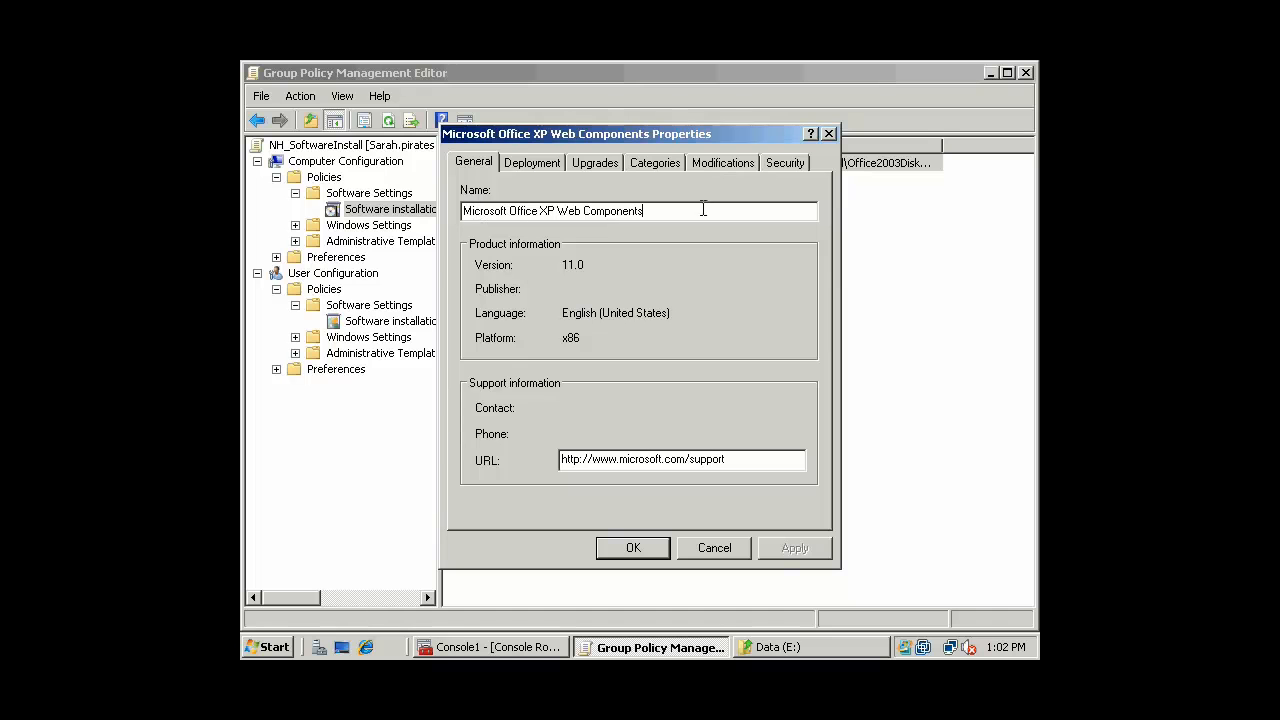
click(537, 168)
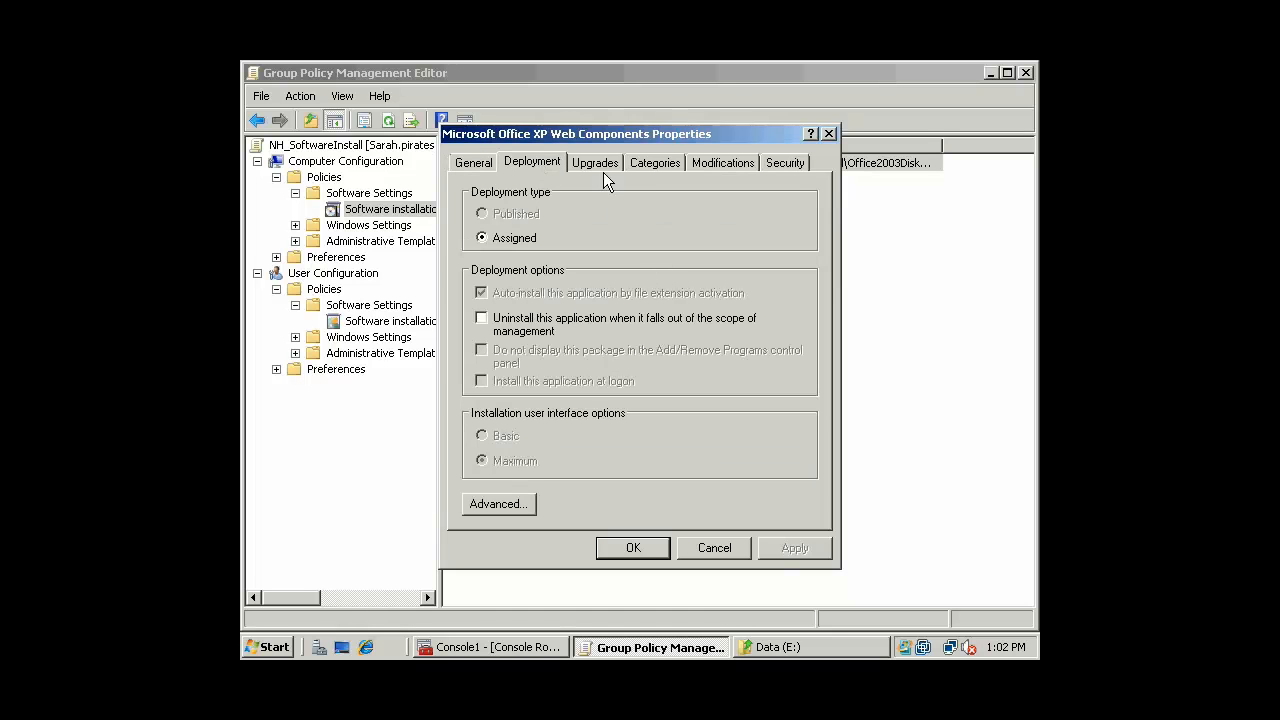
click(498, 504)
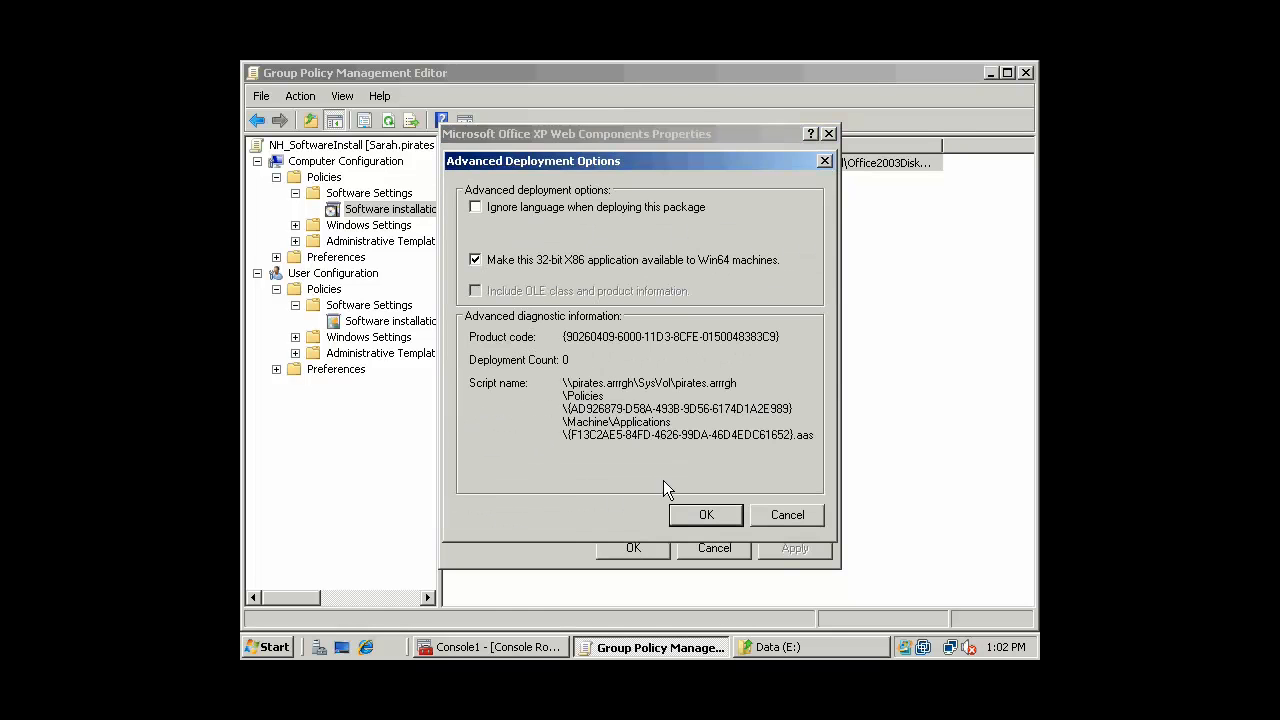
click(789, 516)
click(600, 163)
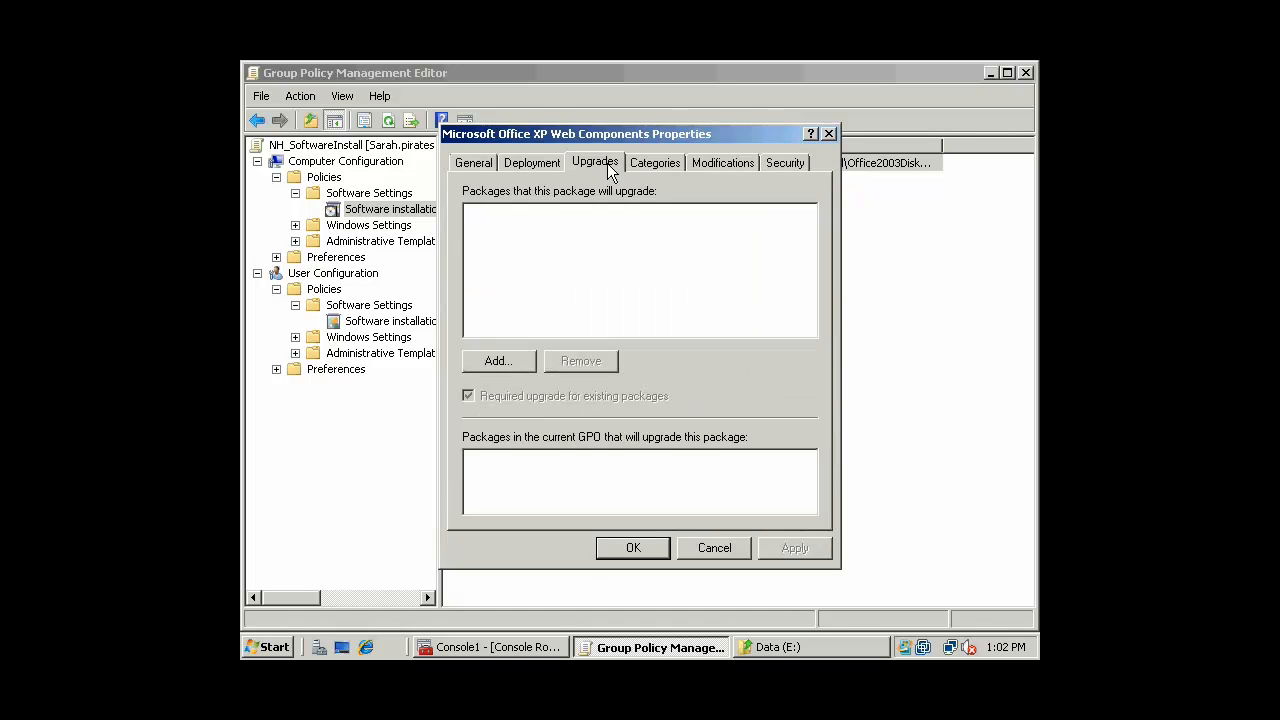
click(660, 163)
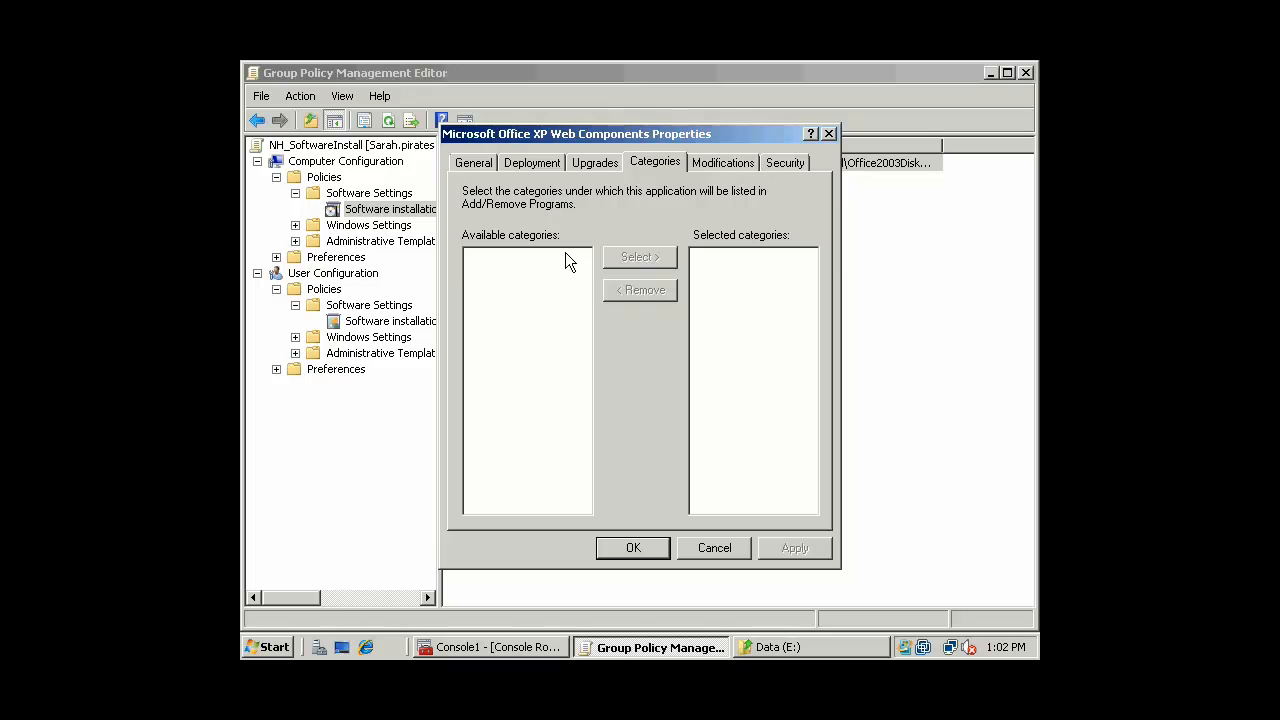
click(705, 160)
click(788, 164)
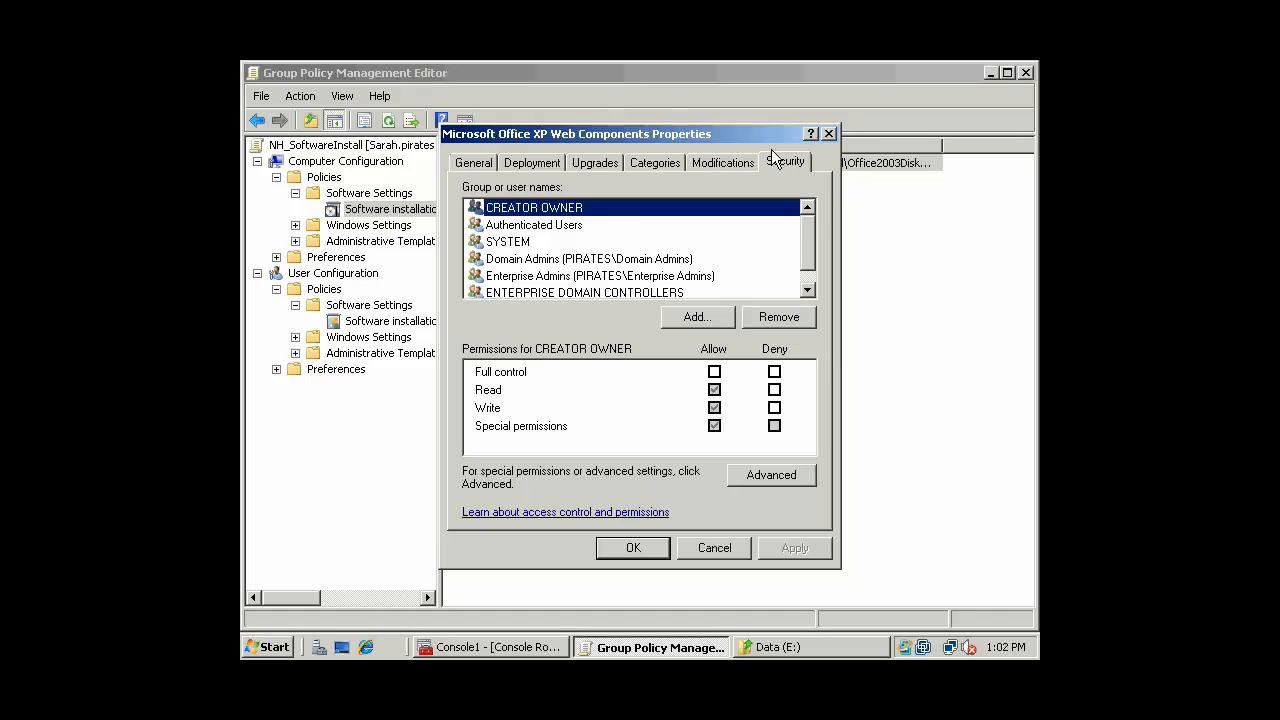
drag(775, 140, 862, 122)
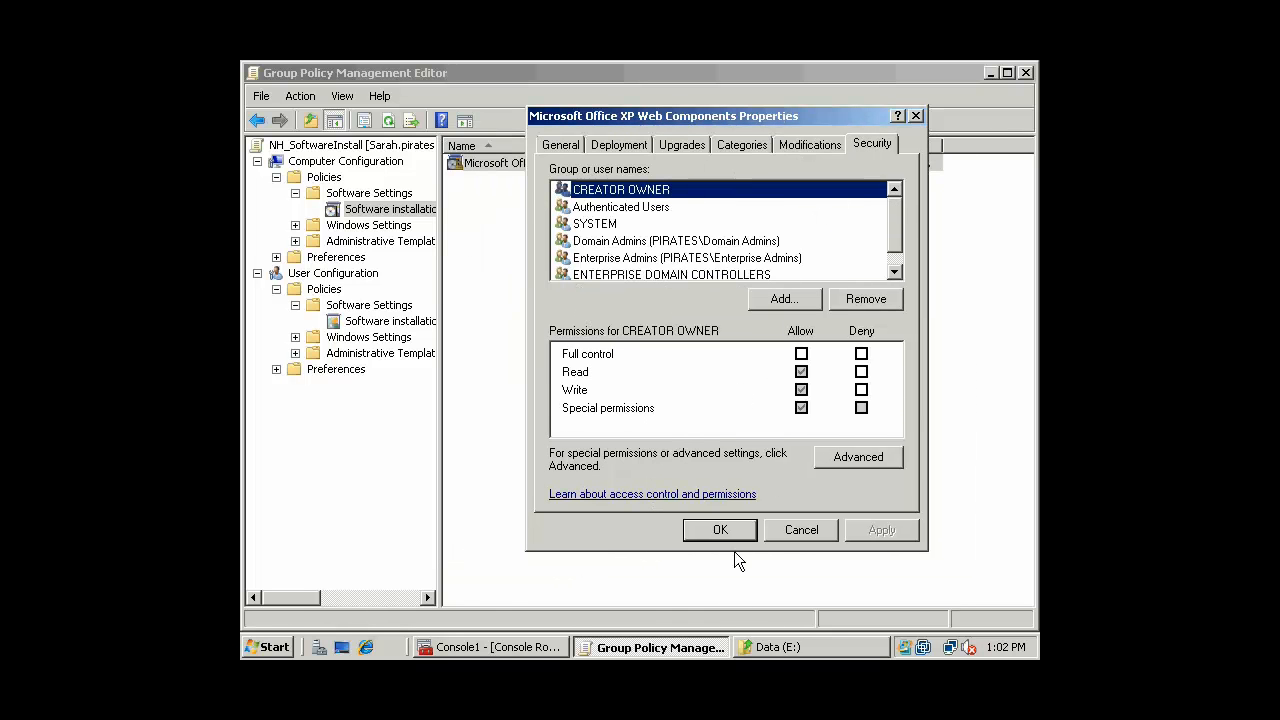
click(789, 533)
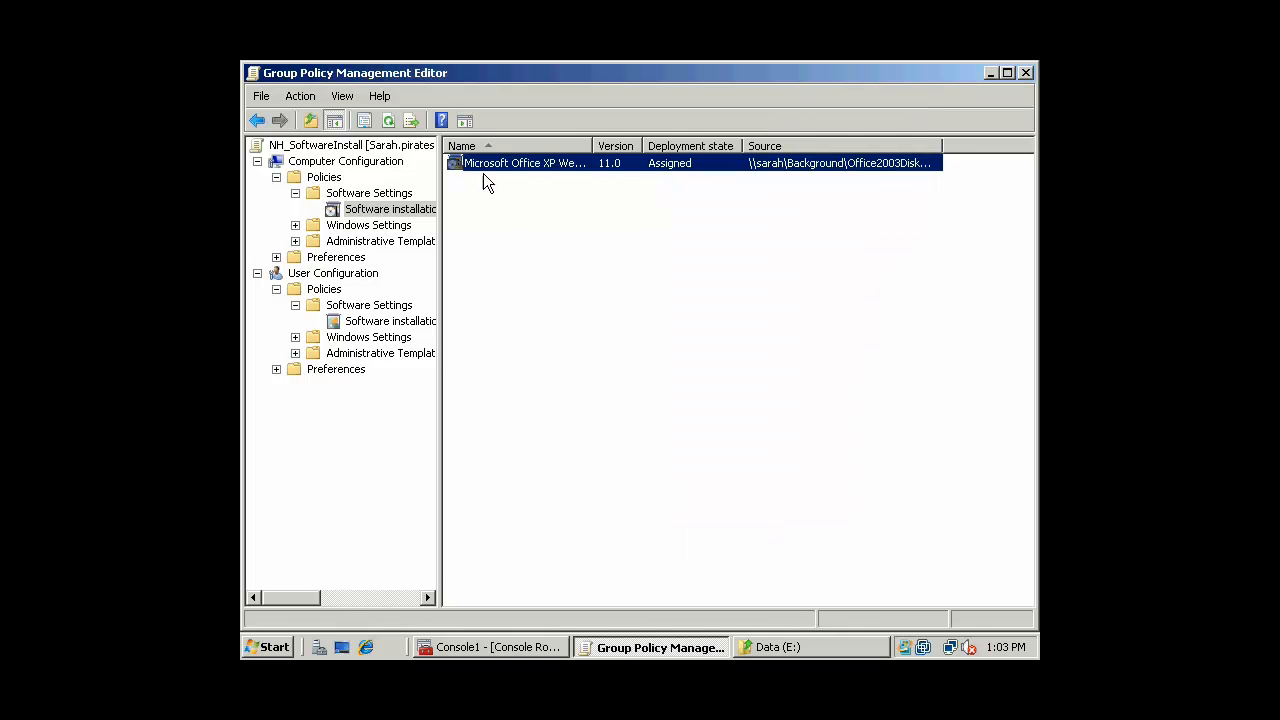
Remove the Office XP Web Components computer package and widen the tree pane
right_click(485, 160)
mouse_move(527, 237)
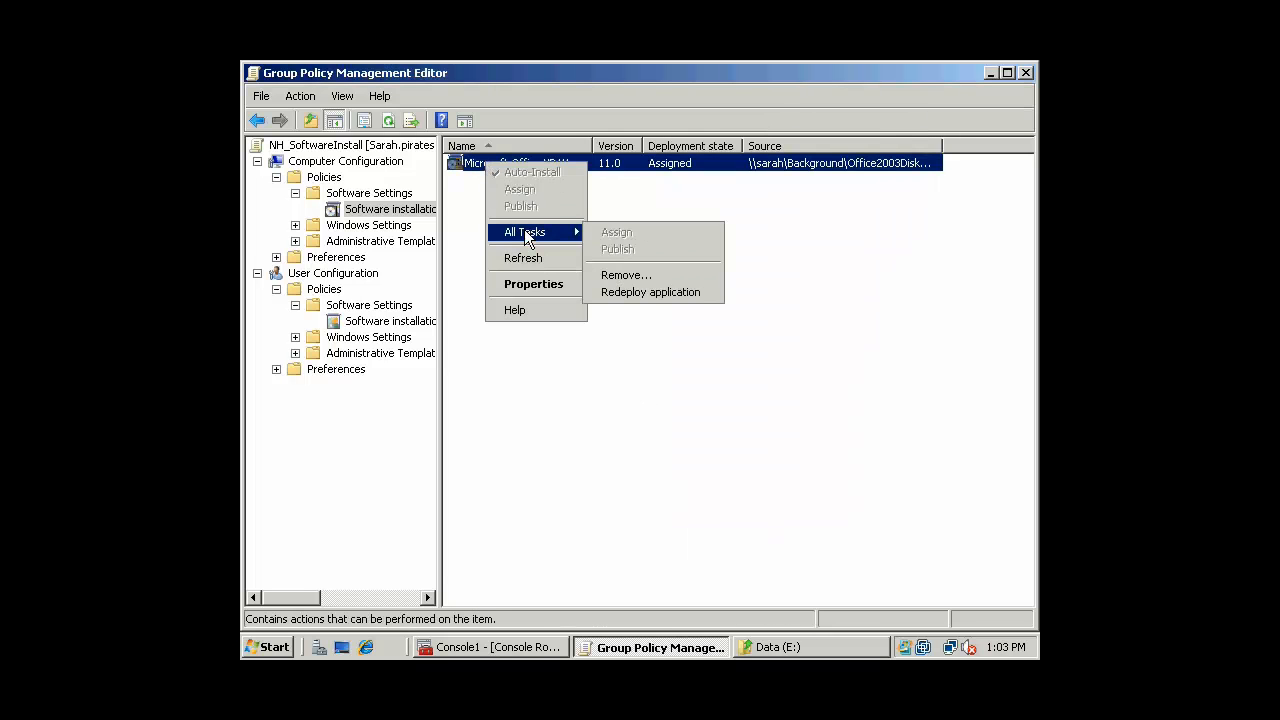
click(665, 275)
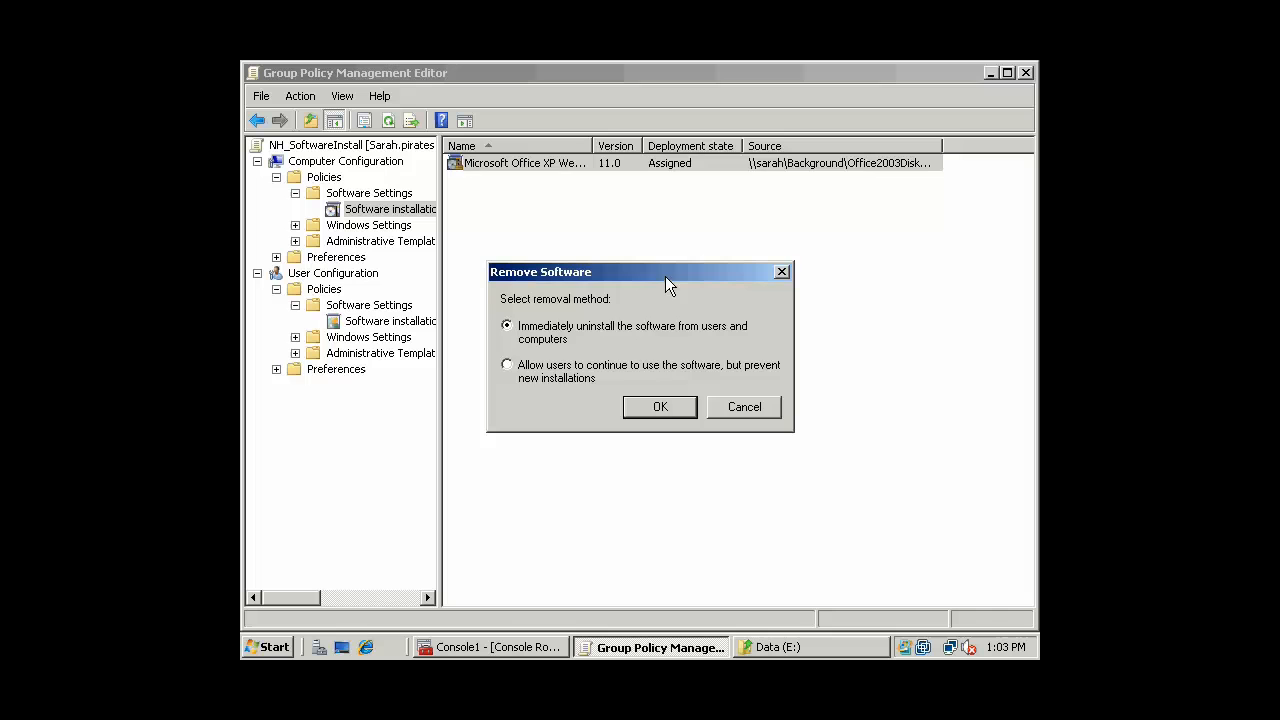
click(660, 407)
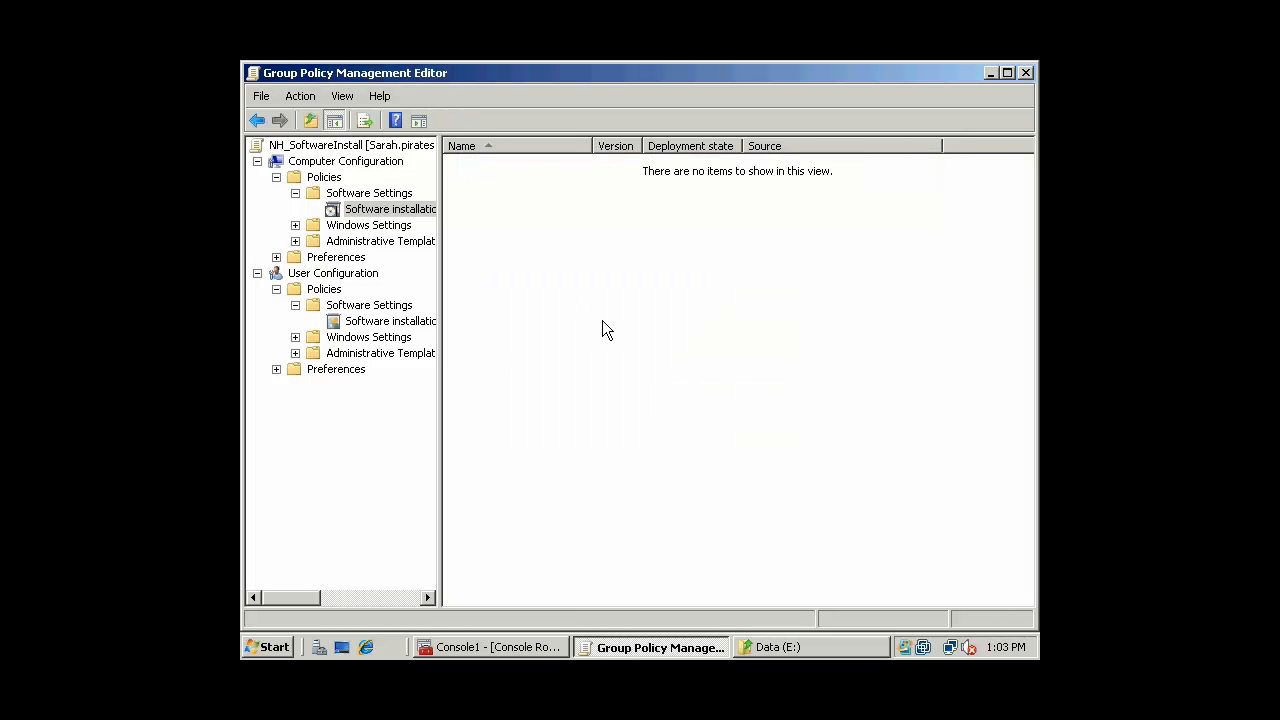
drag(437, 176, 477, 180)
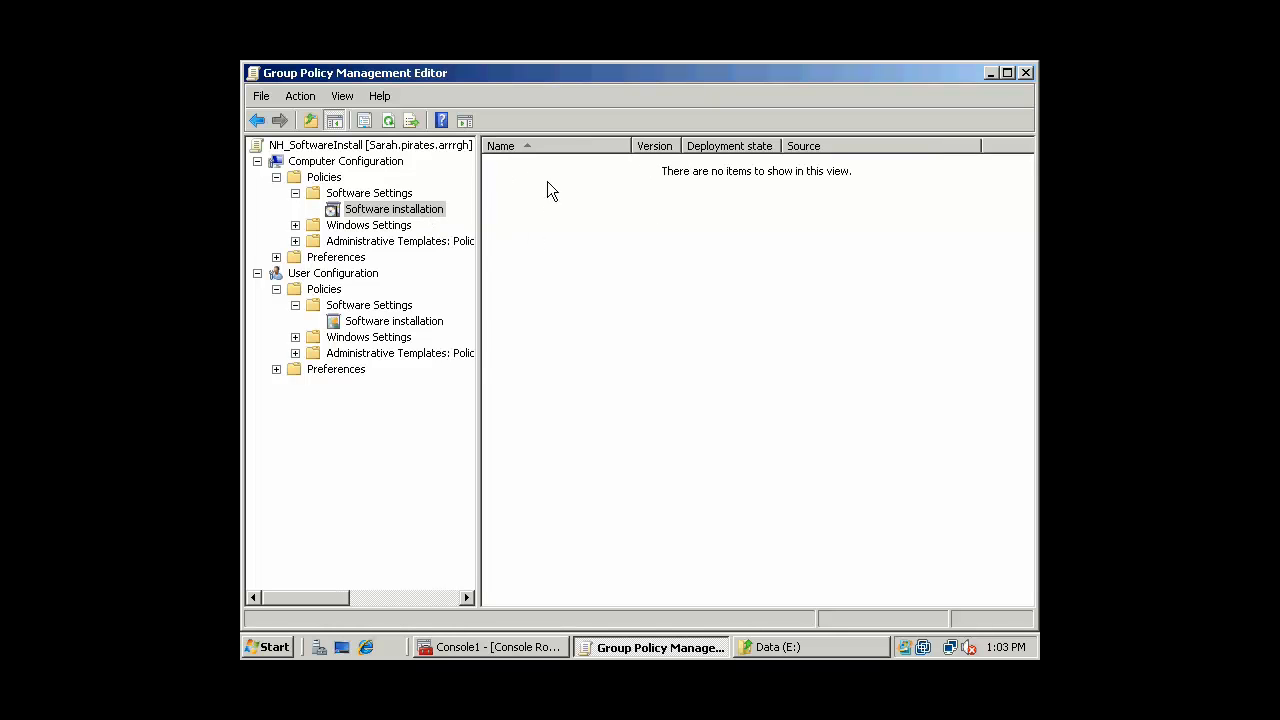
Widen the tree pane and start a new package under User Configuration's Software installation
drag(482, 231, 506, 232)
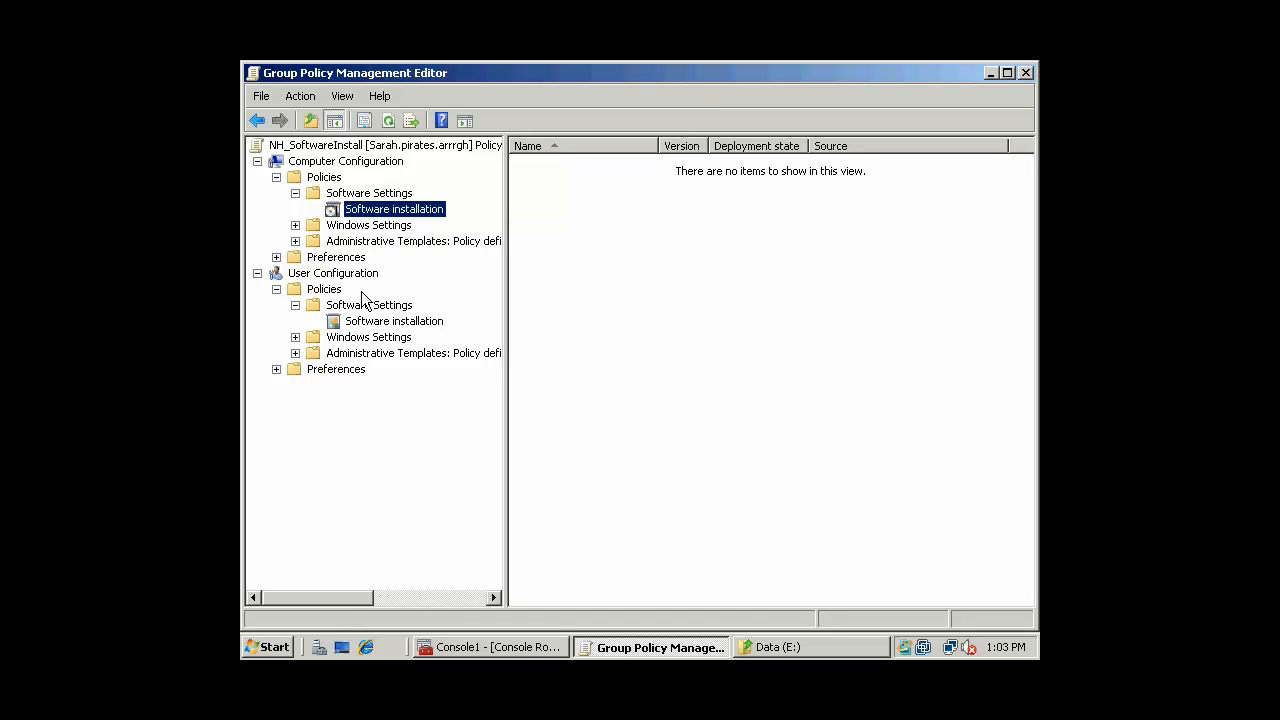
click(334, 292)
click(345, 305)
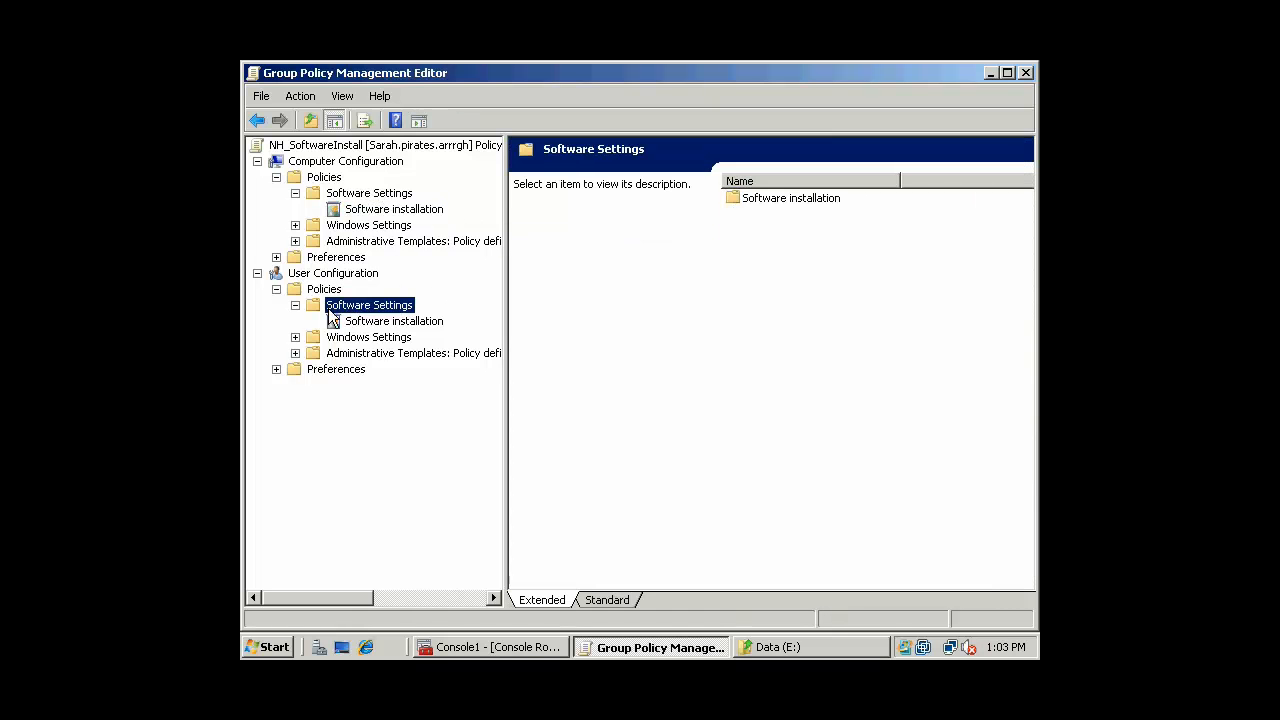
click(368, 322)
right_click(366, 322)
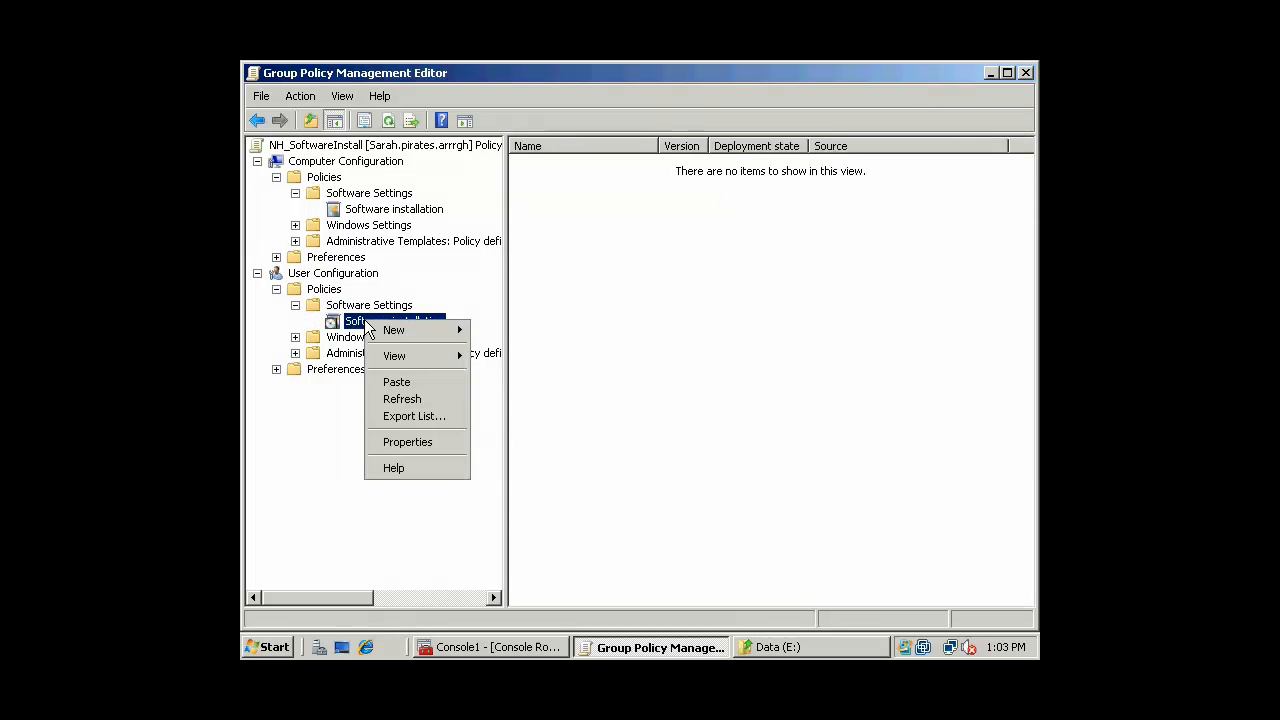
mouse_move(390, 334)
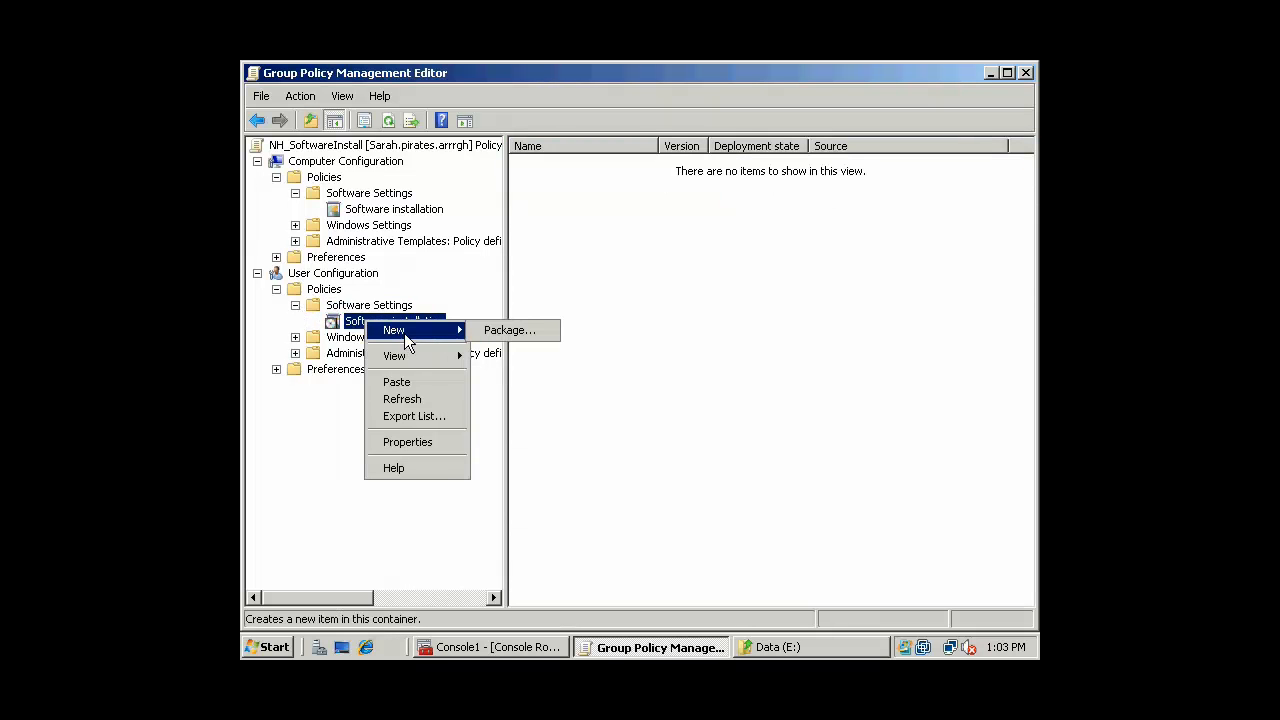
click(500, 332)
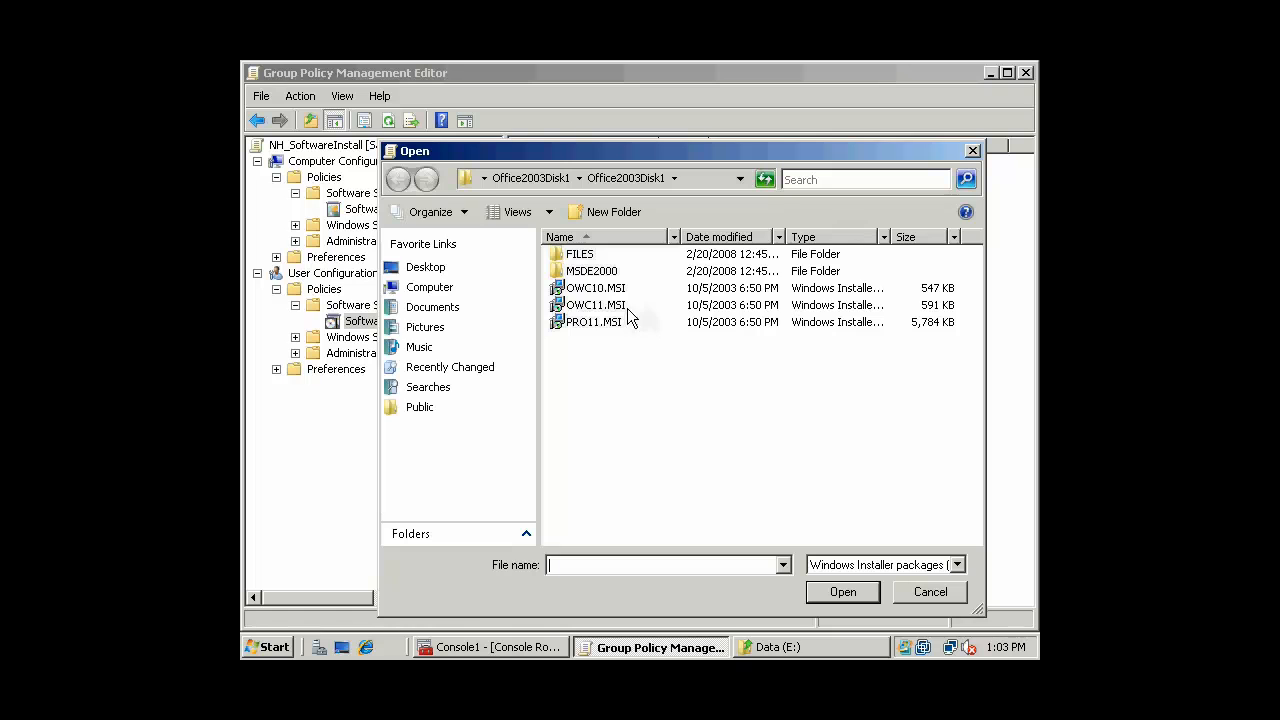
Choose PRO11.MSI and prefix its file name with the Office2003Disk1 network share path
click(598, 288)
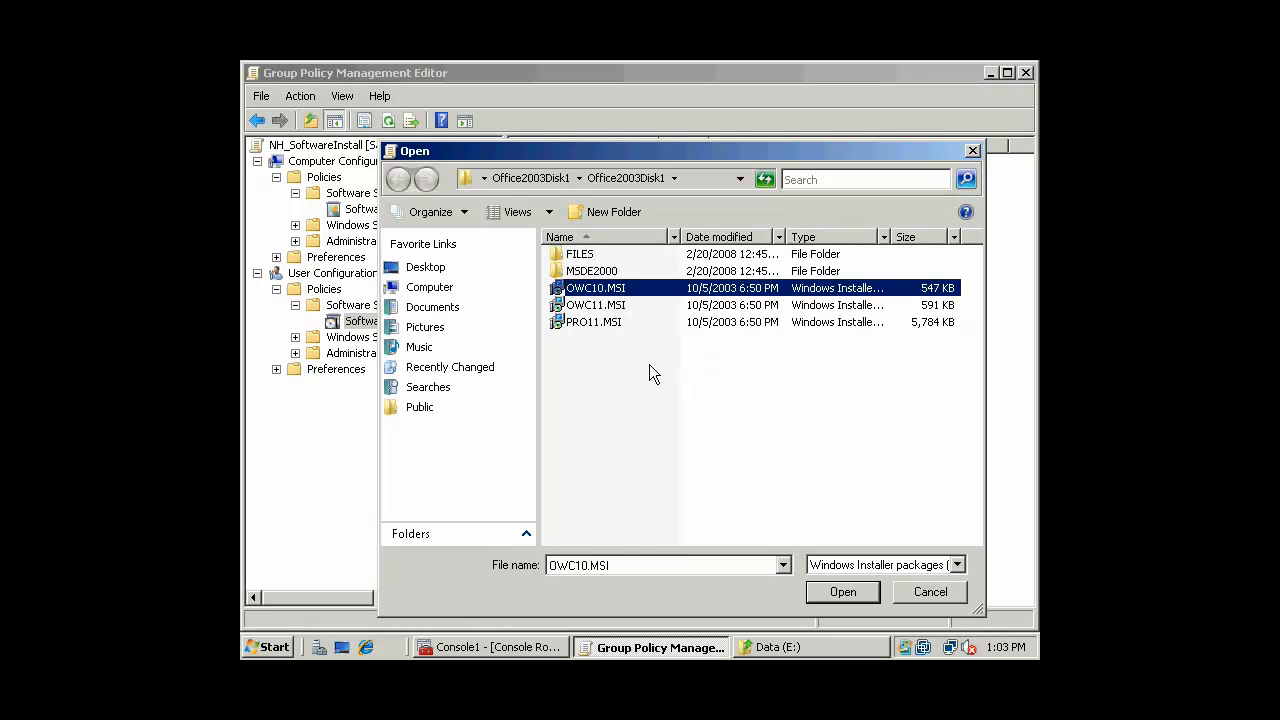
double_click(553, 565)
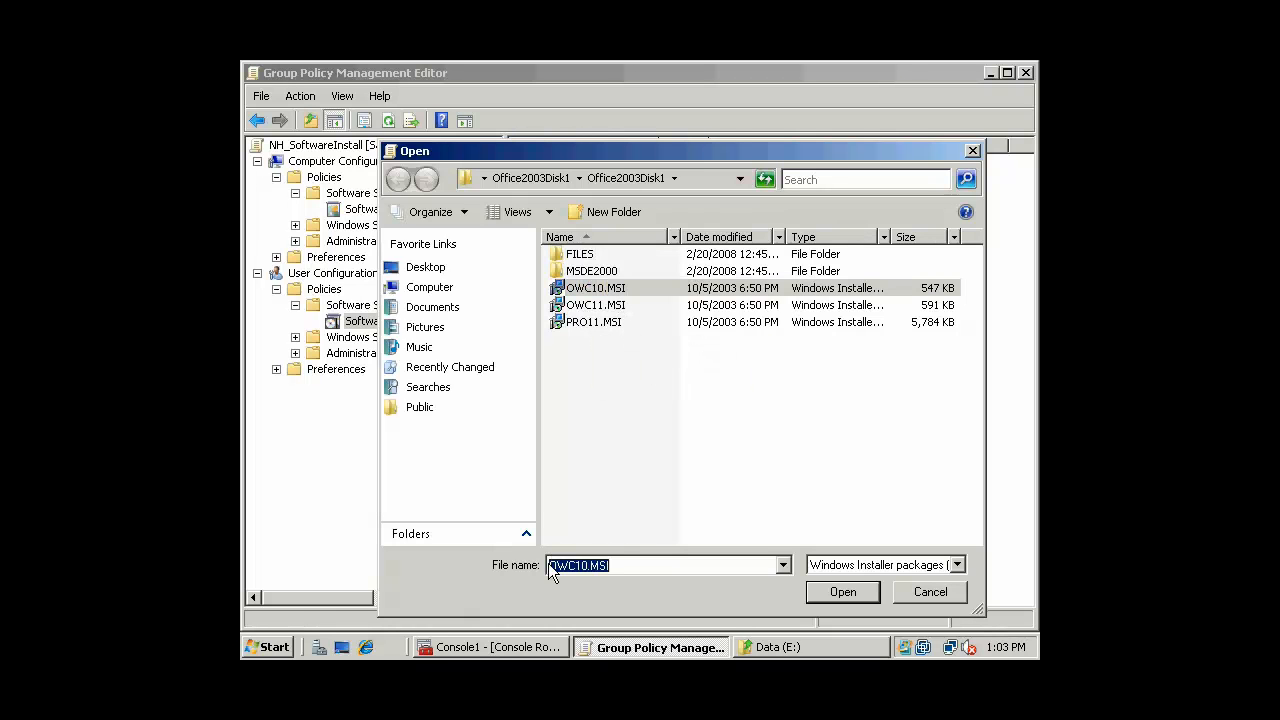
click(551, 565)
click(603, 305)
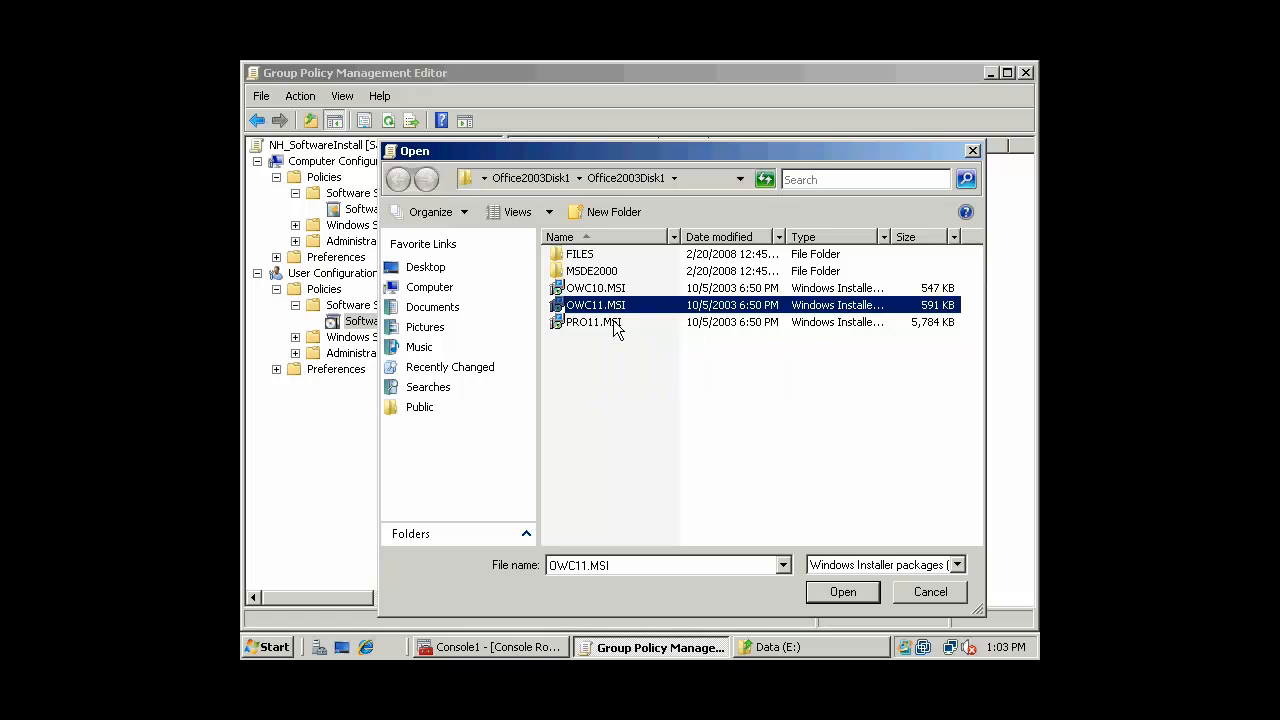
click(614, 323)
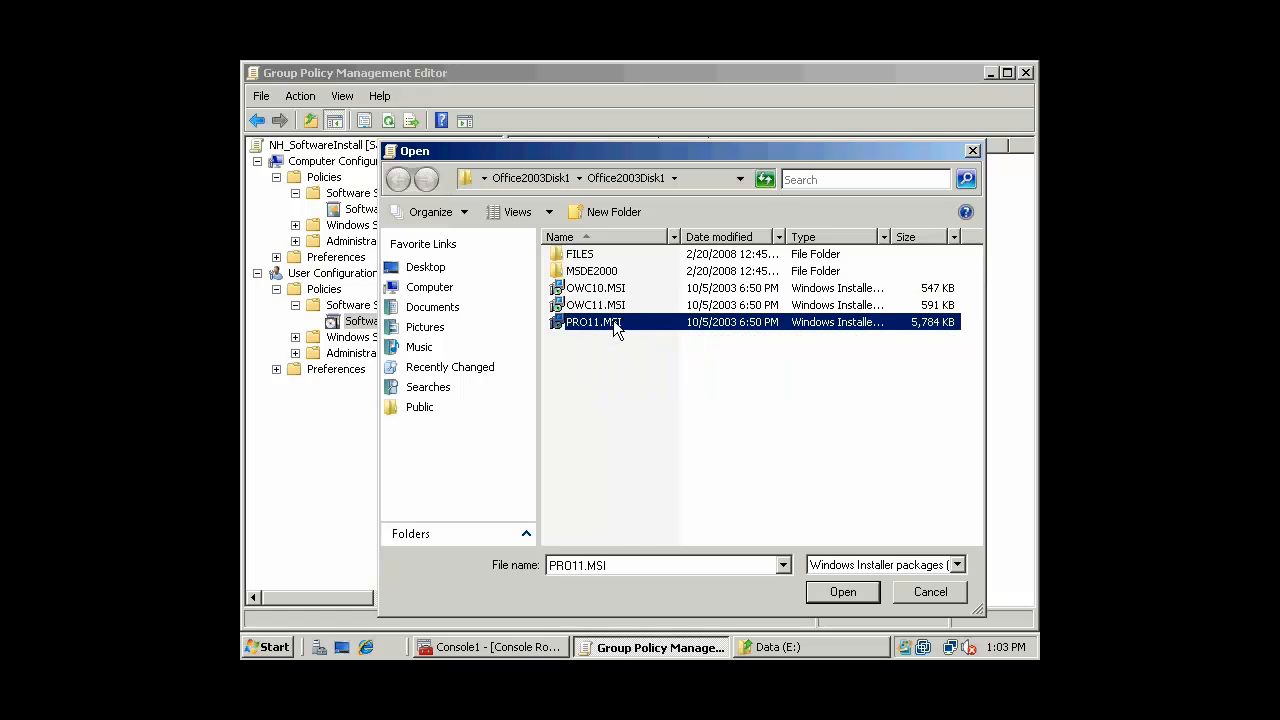
click(549, 567)
click(549, 567)
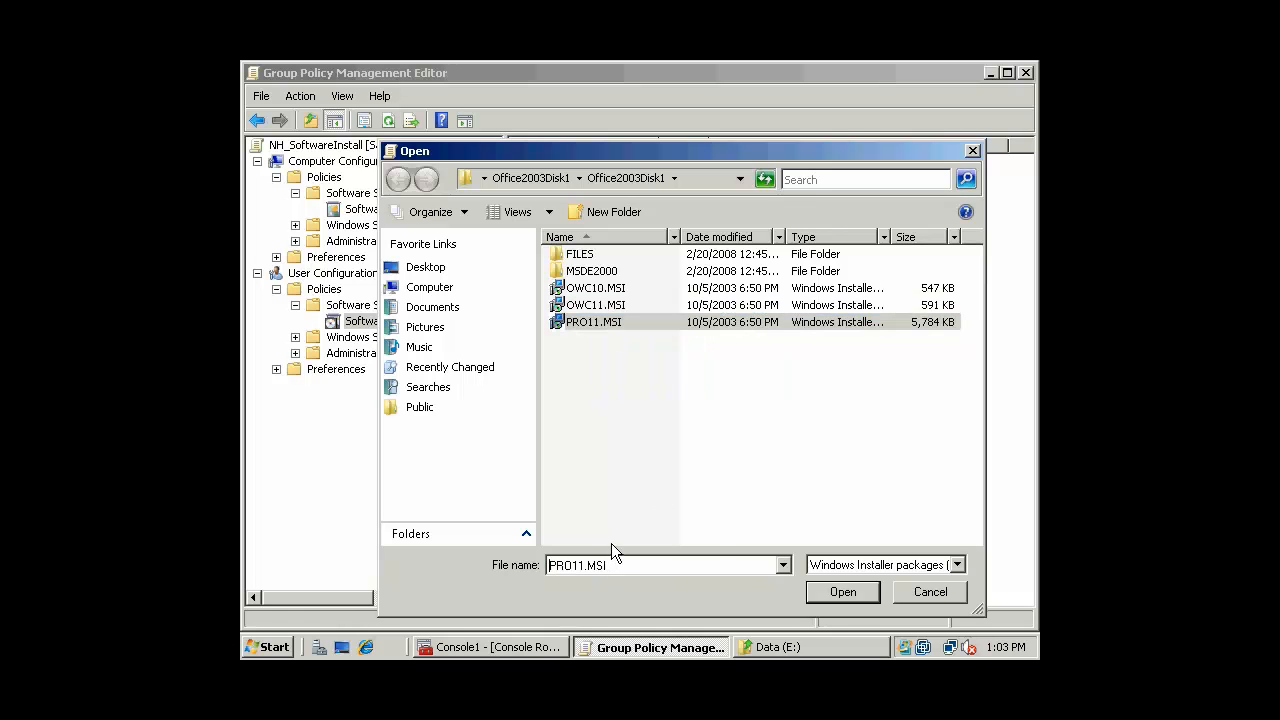
key(ctrl+v)
text(\)
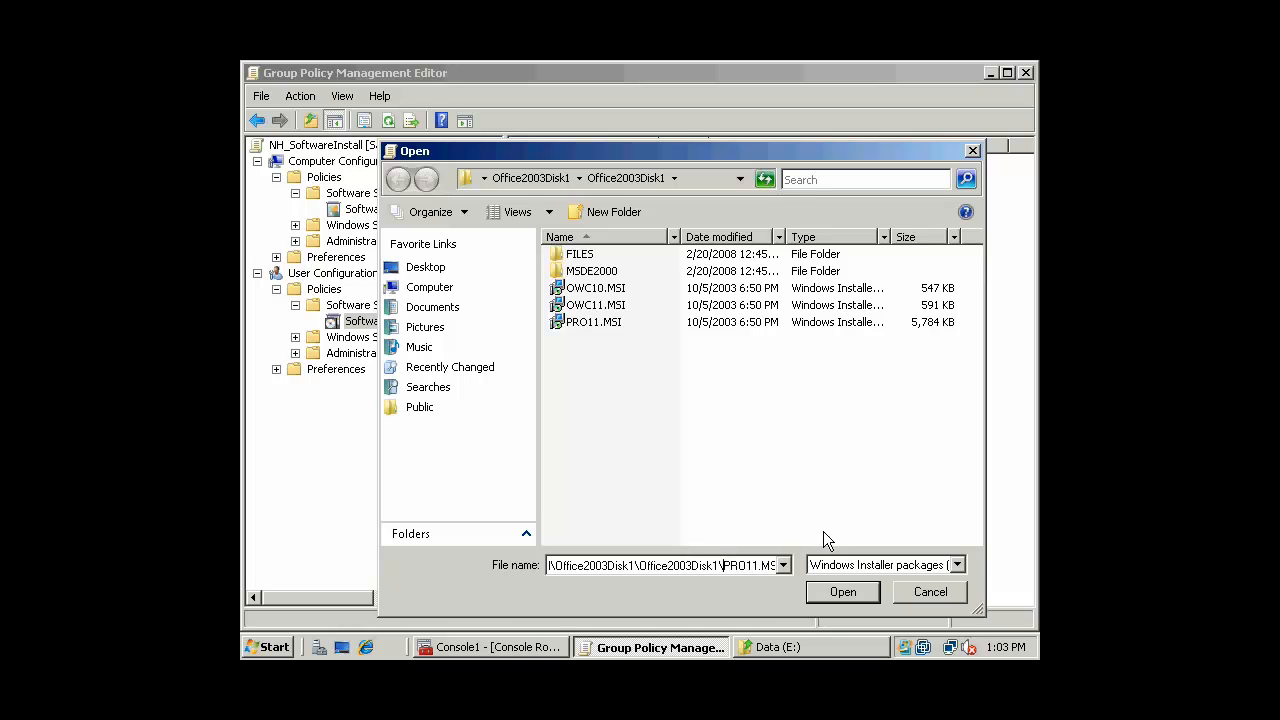
drag(681, 567, 510, 562)
click(581, 567)
Open PRO11.MSI and deploy Office Professional Edition 2003 to users as Published
click(840, 594)
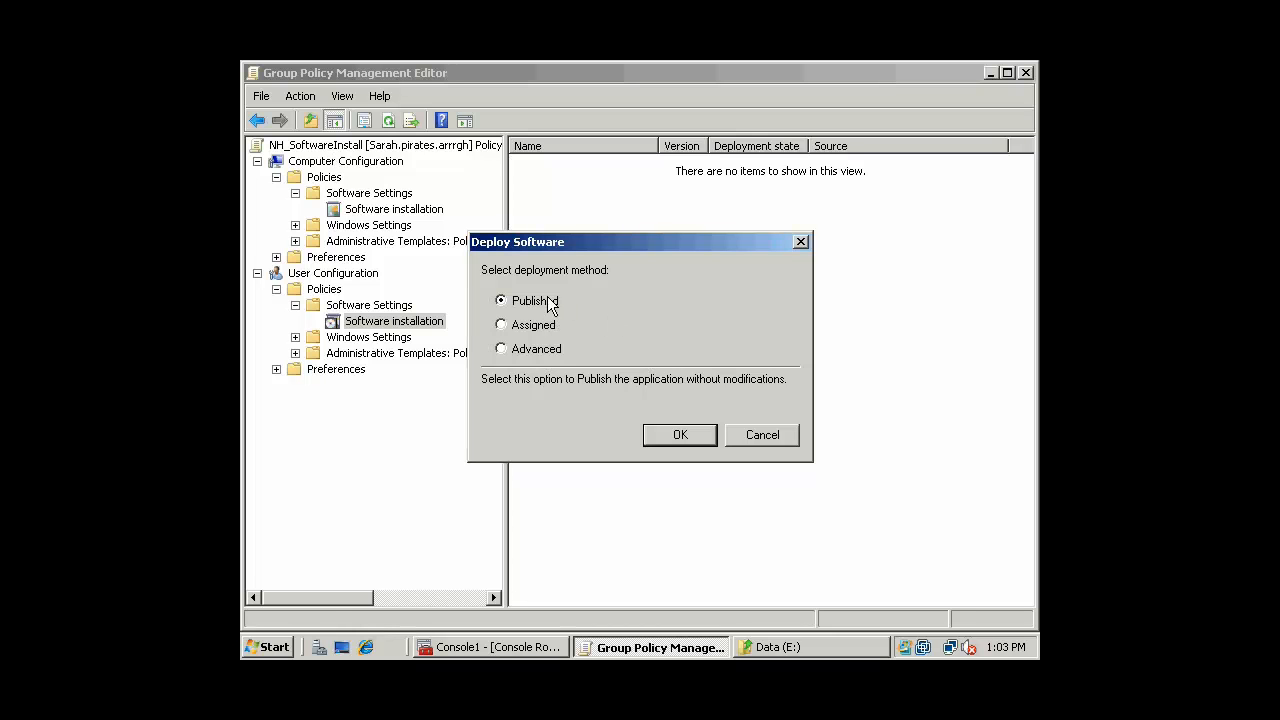
click(501, 324)
click(527, 301)
click(692, 434)
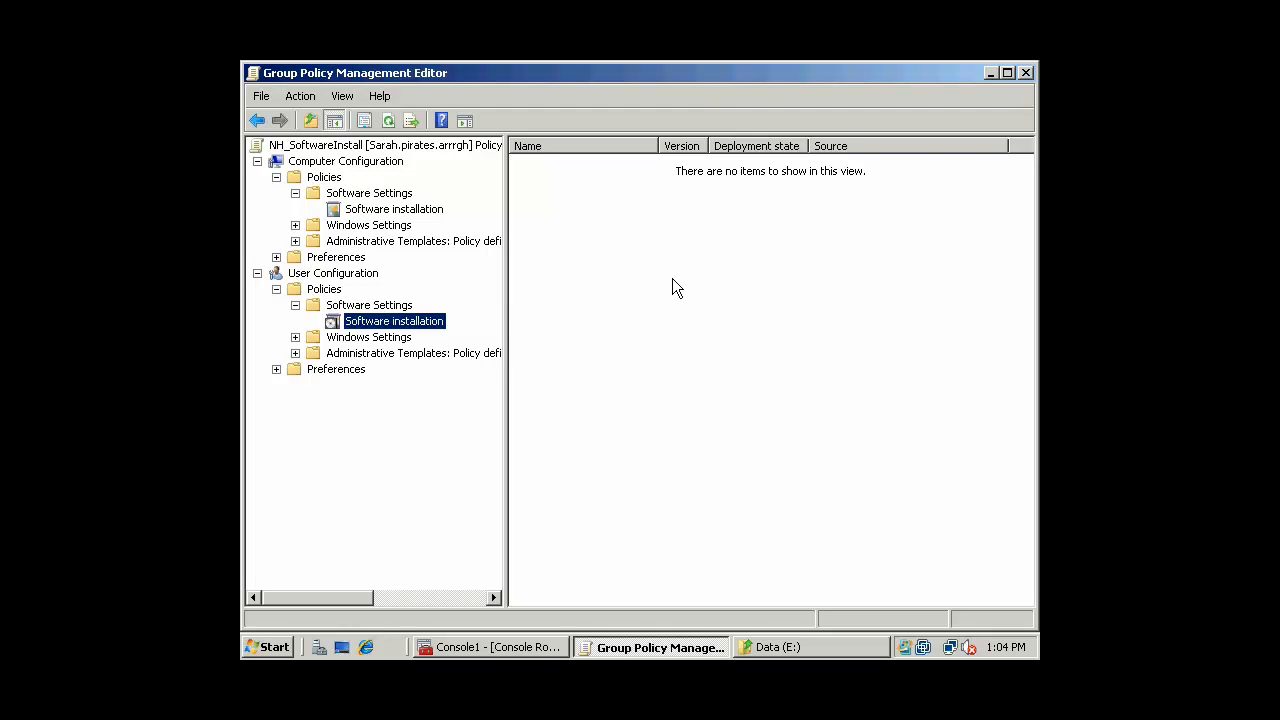
click(612, 165)
Open the Categories tab of the user Software installation properties
drag(657, 146, 738, 146)
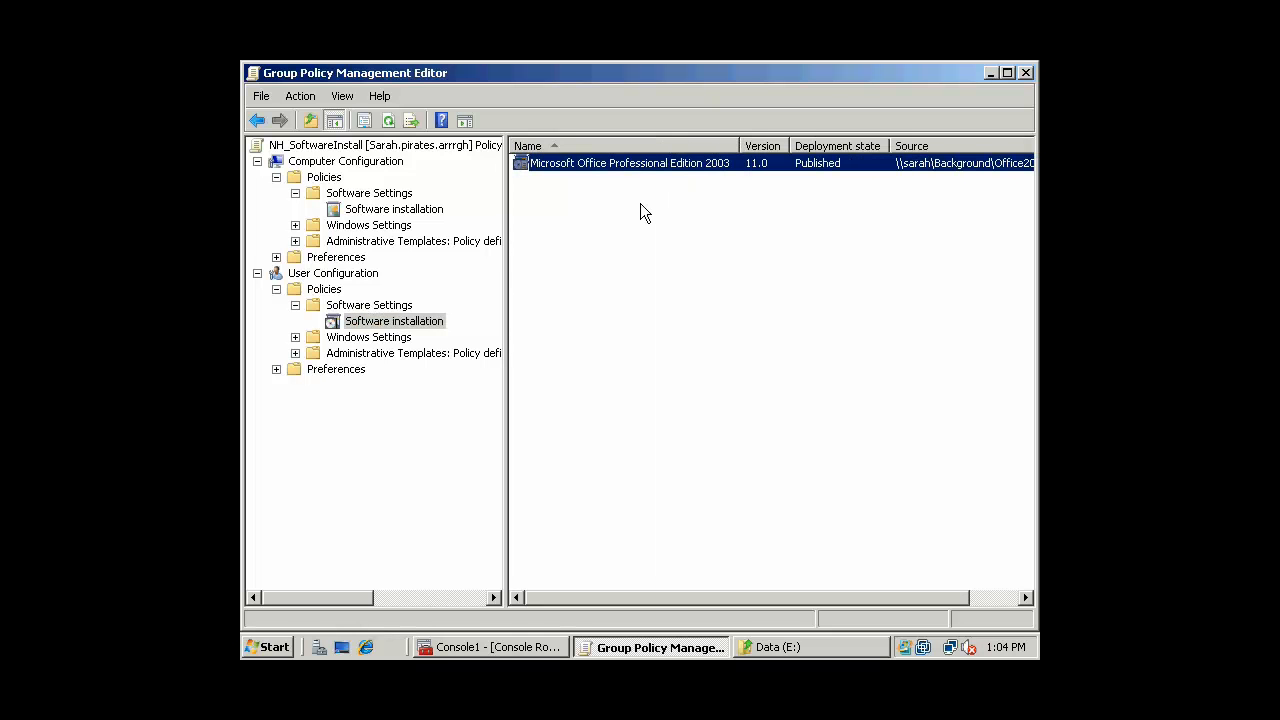
right_click(654, 165)
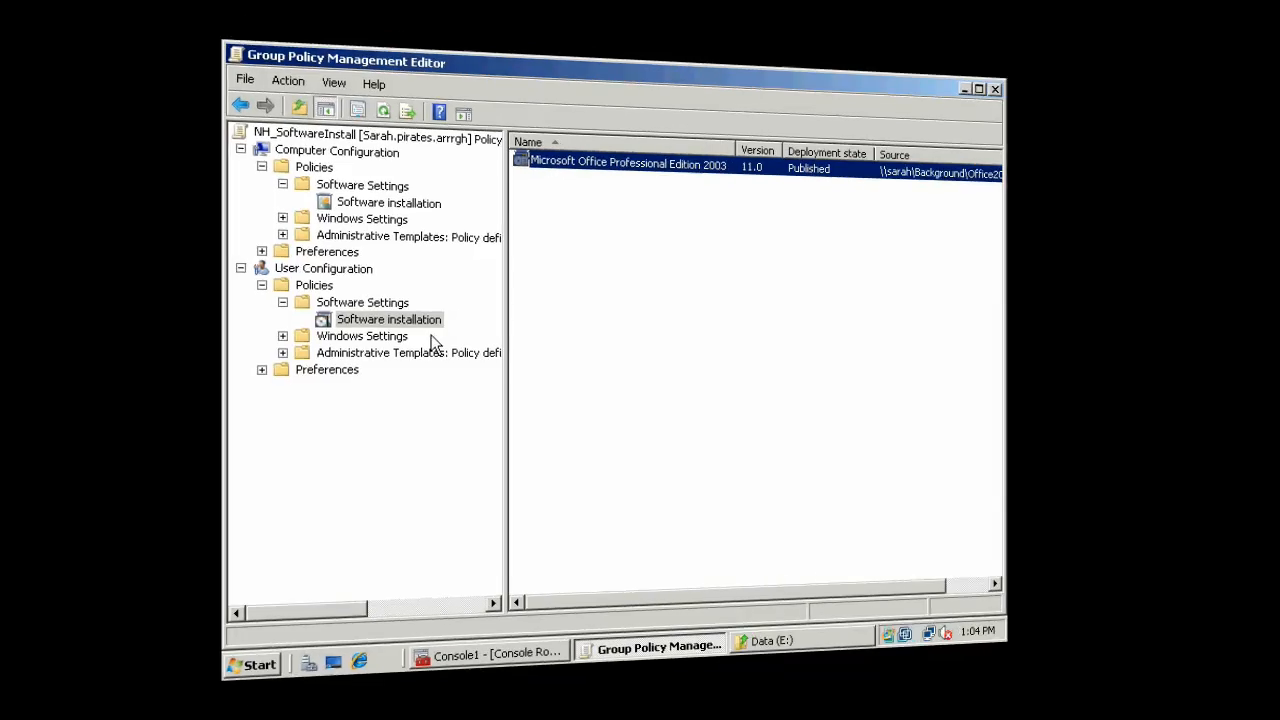
click(384, 309)
right_click(384, 310)
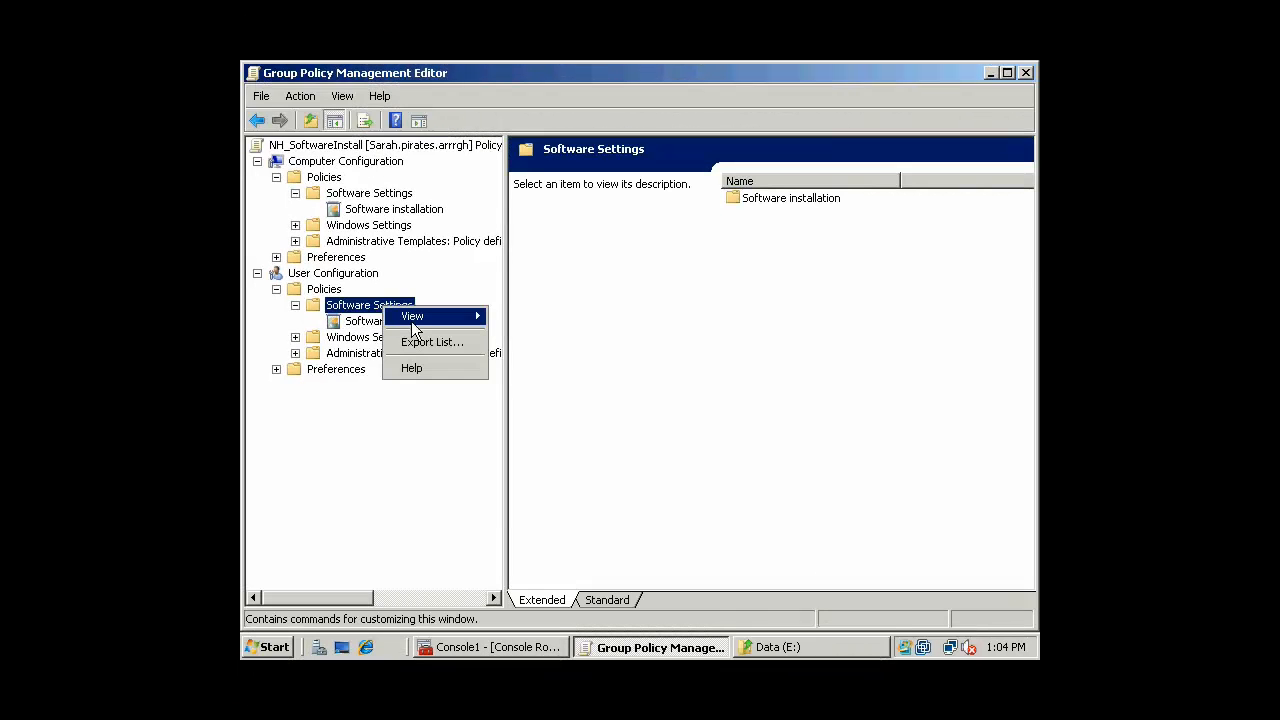
mouse_move(412, 320)
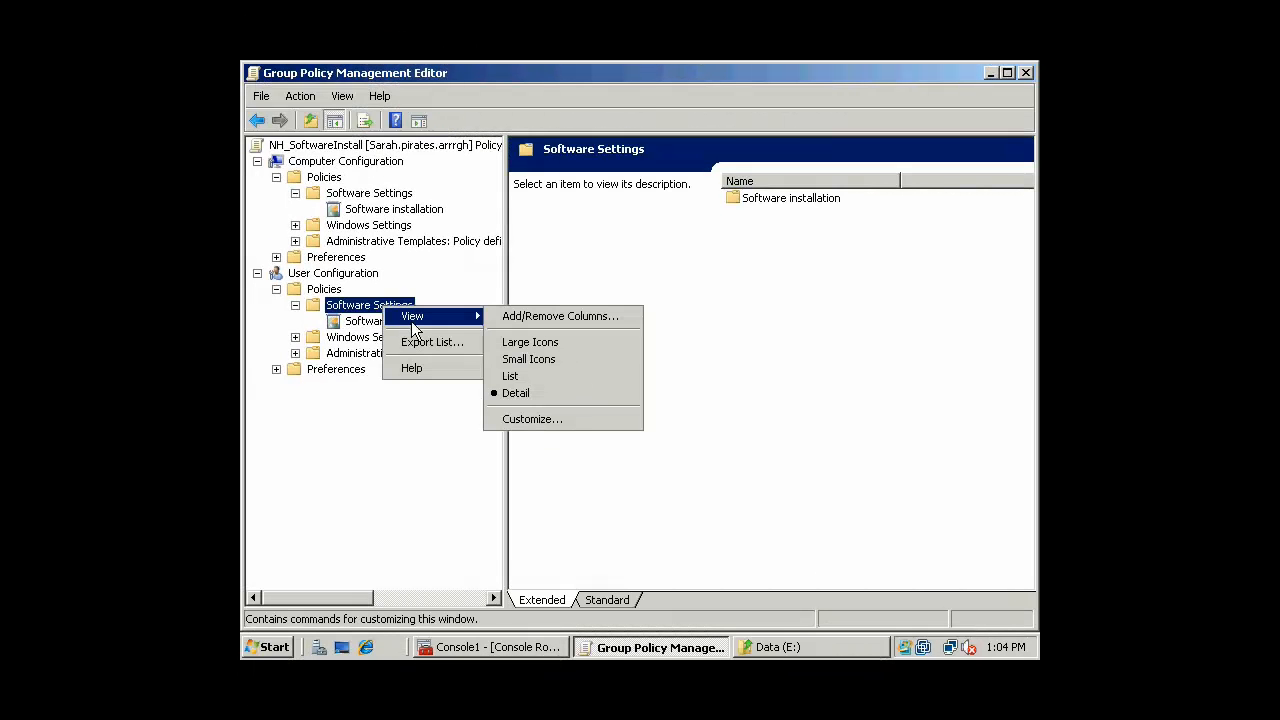
click(352, 324)
right_click(352, 324)
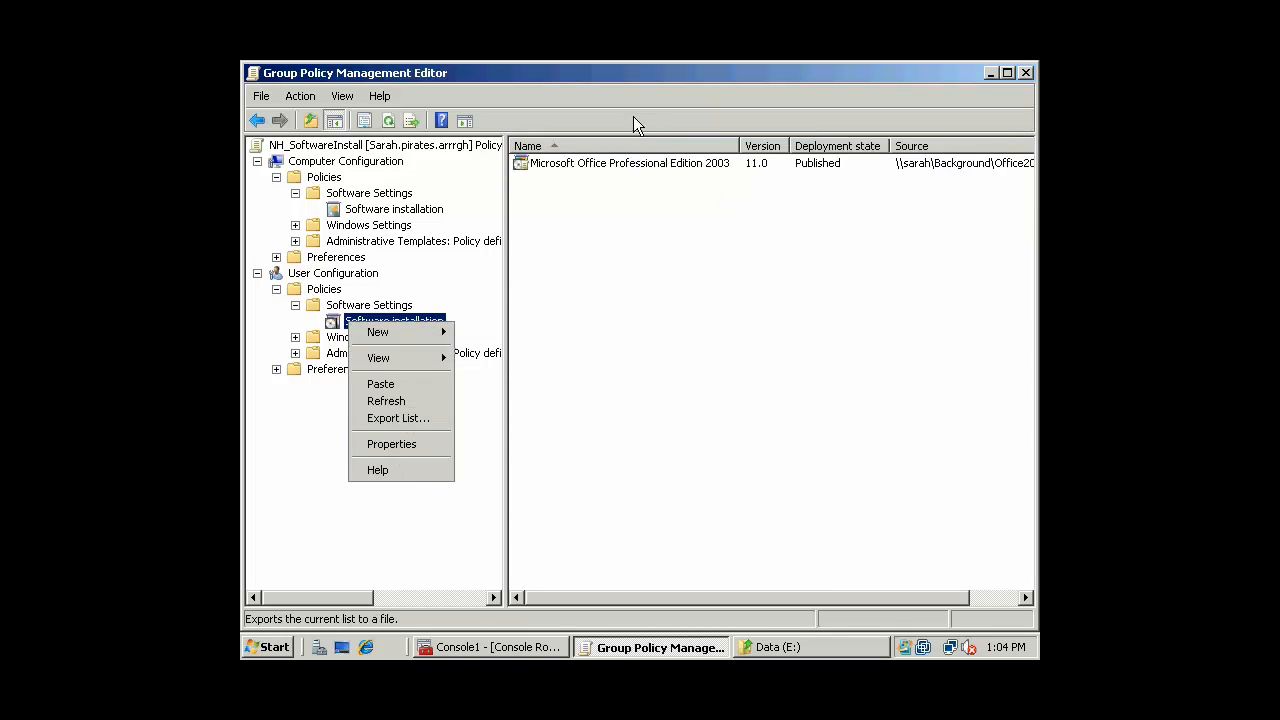
click(424, 445)
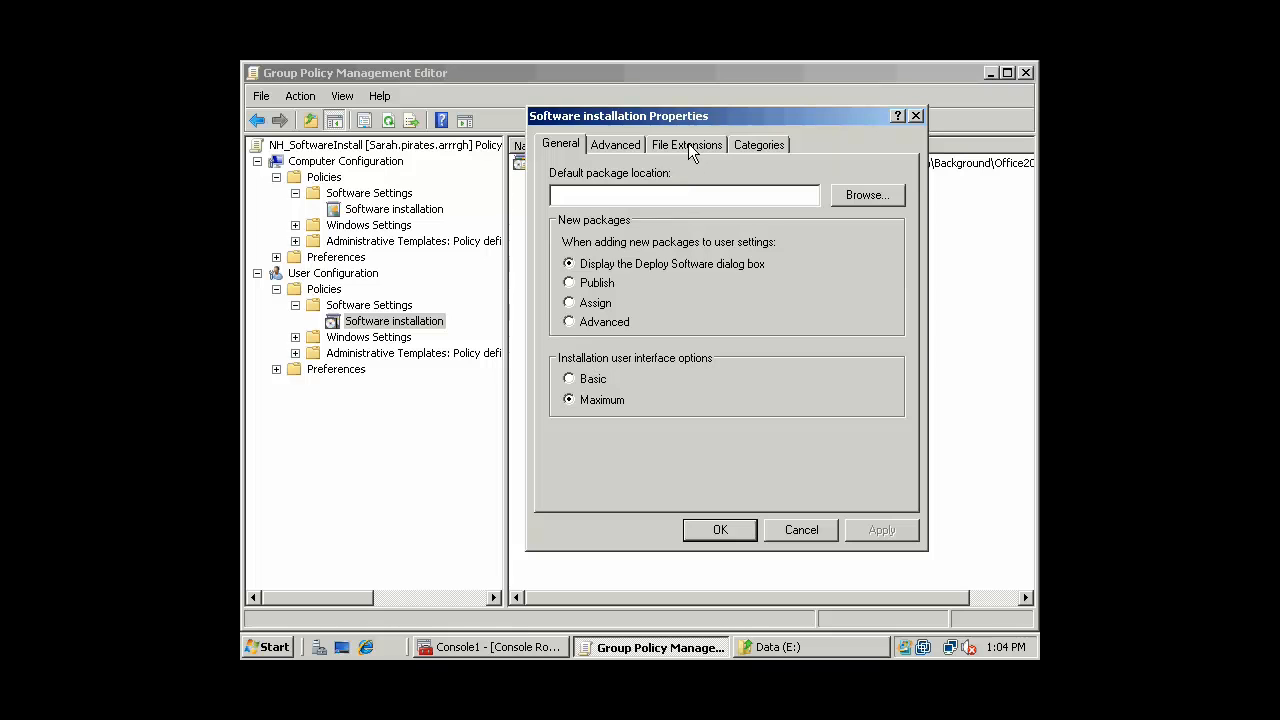
click(758, 145)
Add the categories 'Office Software' and 'Engineering Software'
click(590, 488)
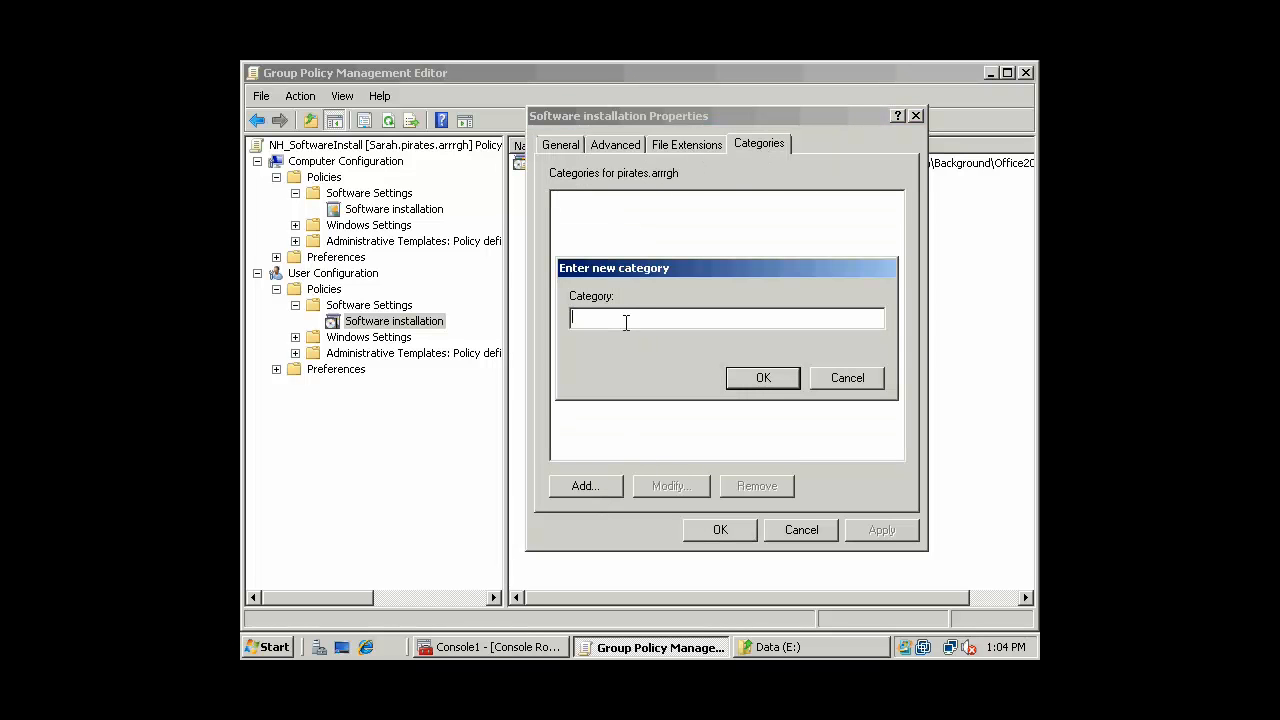
text(Desktop)
key(BackSpace)
key(BackSpace)
key(BackSpace)
key(BackSpace)
key(BackSpace)
key(BackSpace)
key(BackSpace)
text(Office ASoftwar)
key(Left)
key(Left)
key(Left)
key(Left)
key(Left)
key(Left)
key(BackSpace)
click(763, 377)
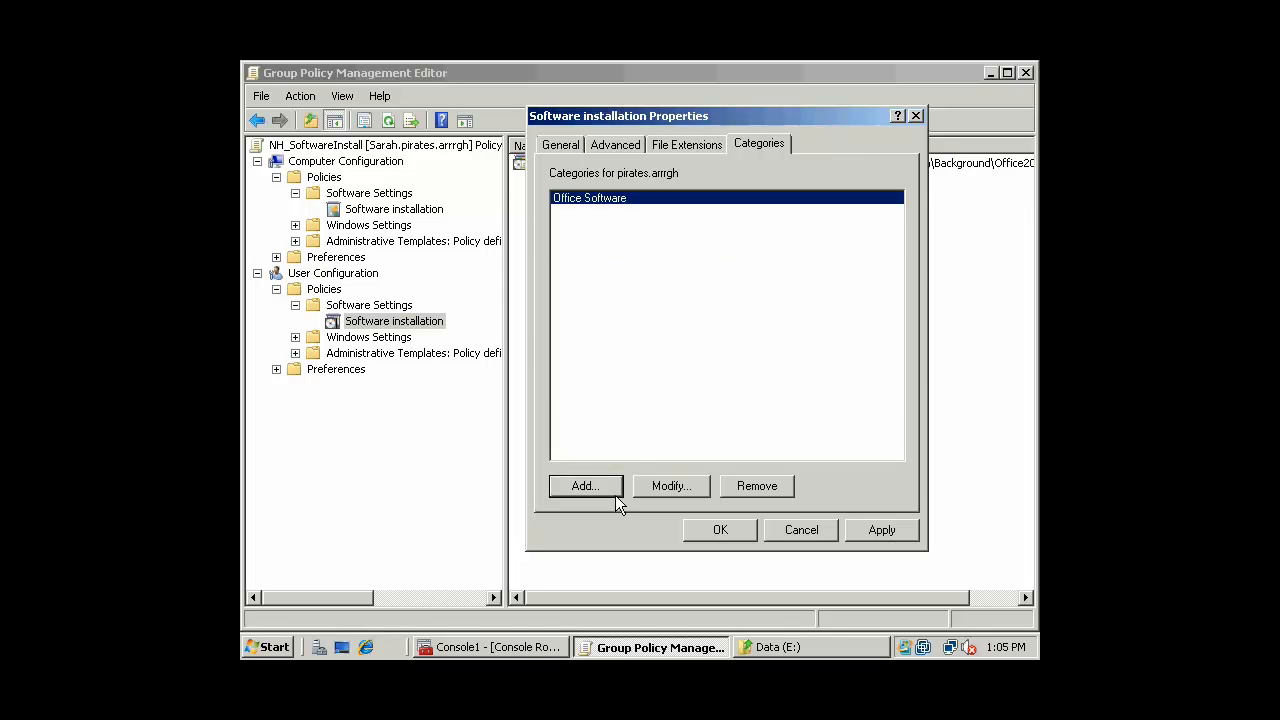
click(584, 485)
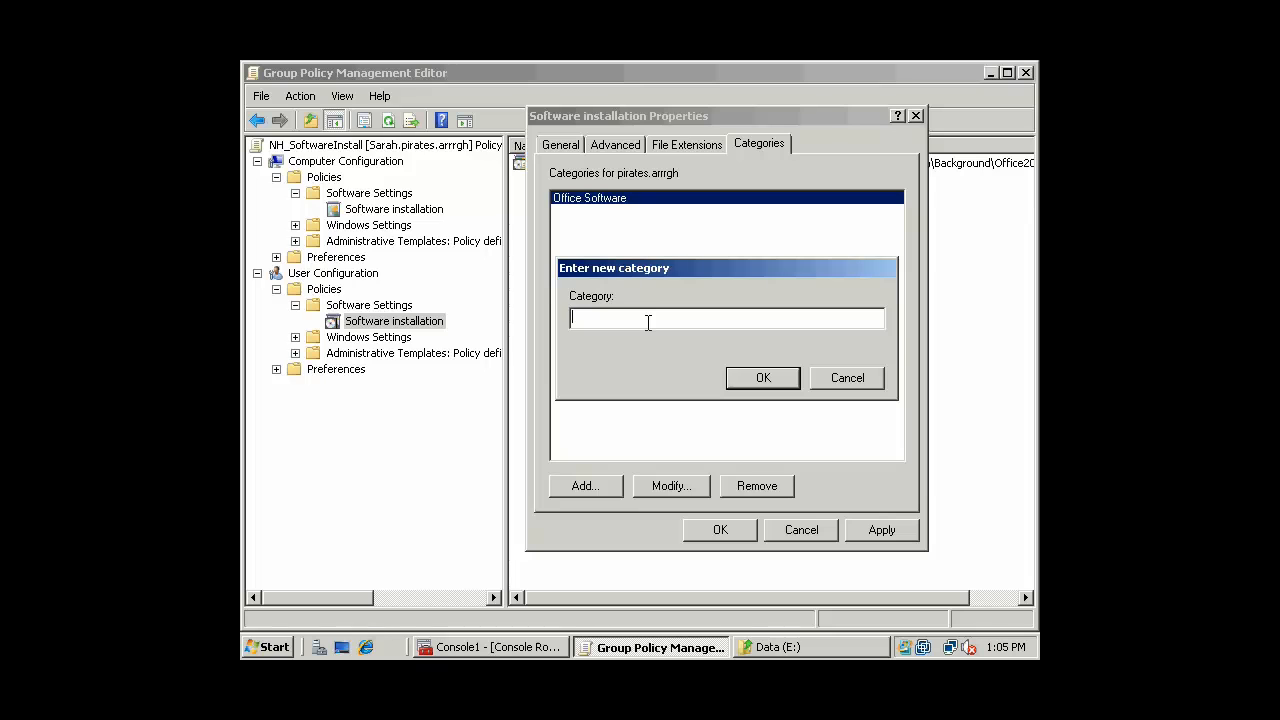
text(Engineering Software)
click(796, 386)
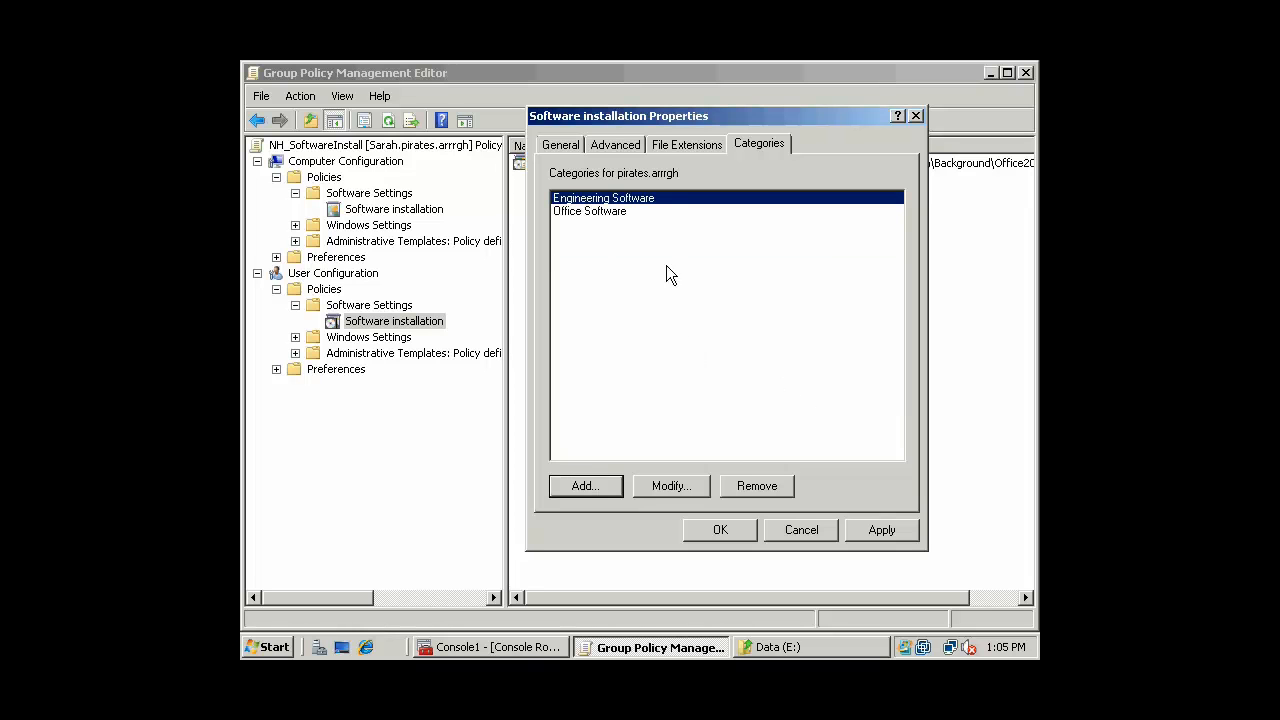
Save the new categories and start adding another user software package
click(723, 530)
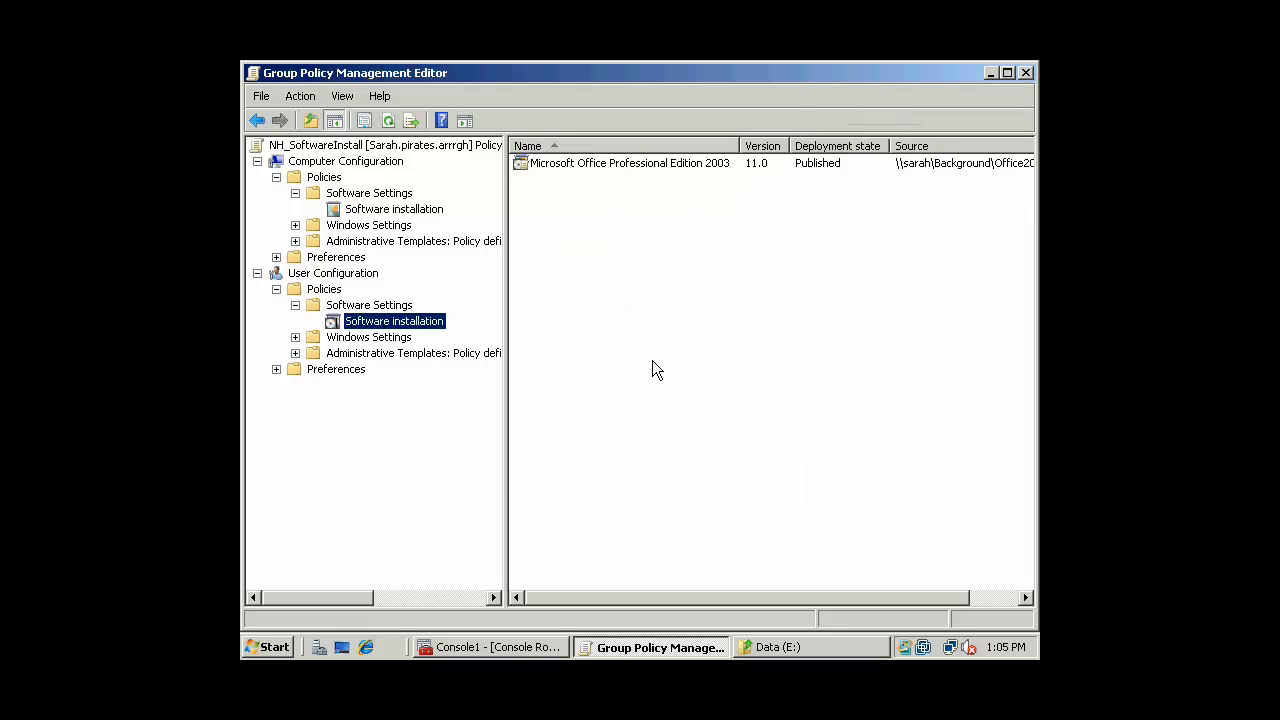
right_click(422, 326)
mouse_move(471, 339)
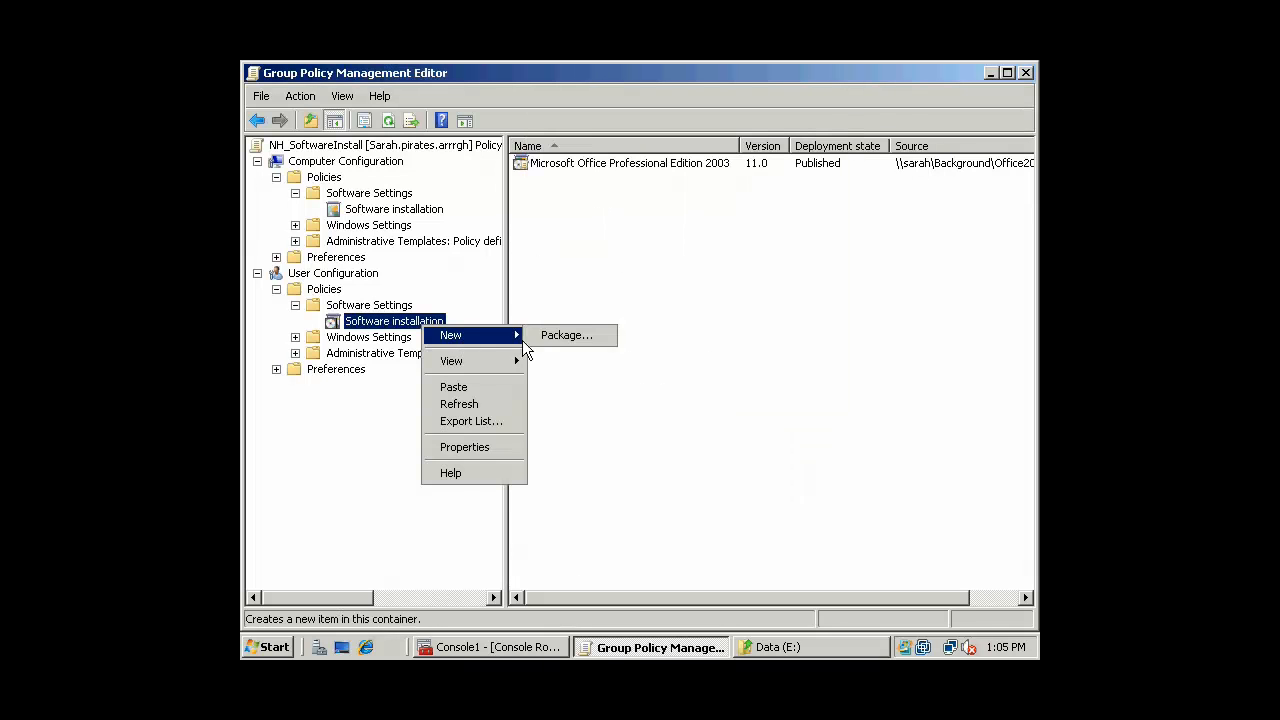
click(566, 336)
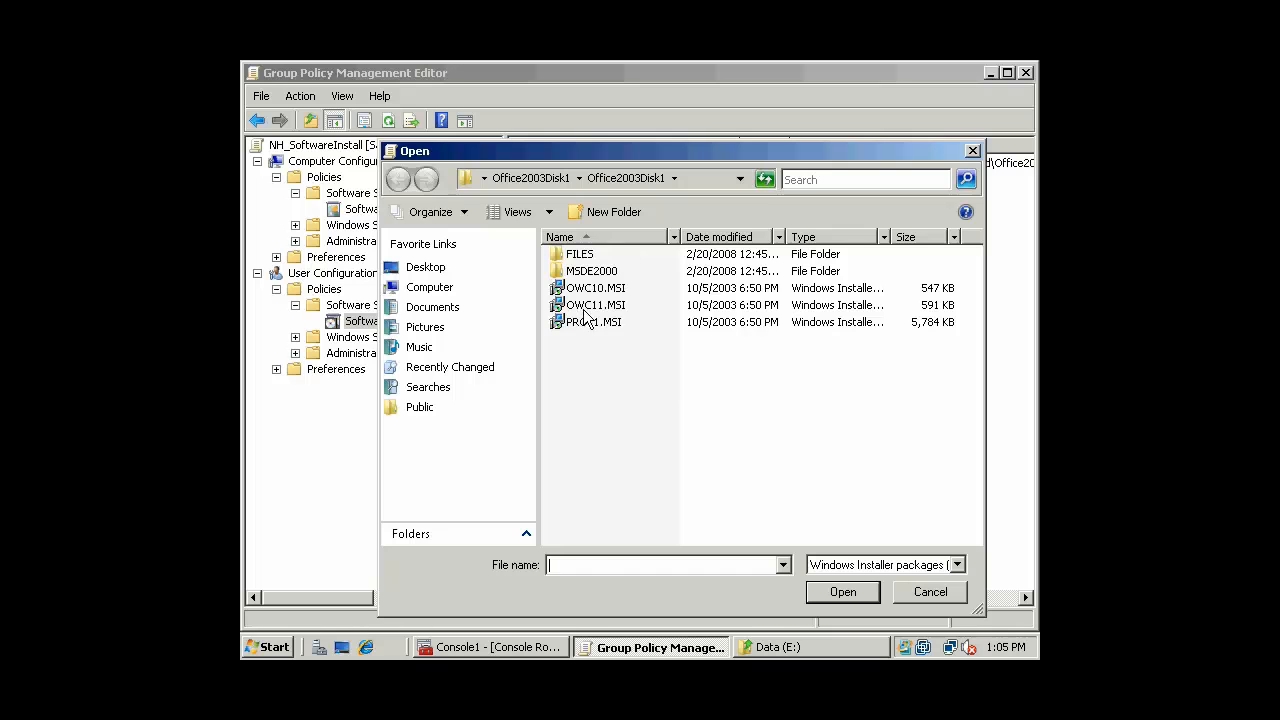
Publish OWC10.MSI to users using its full network share path
click(596, 288)
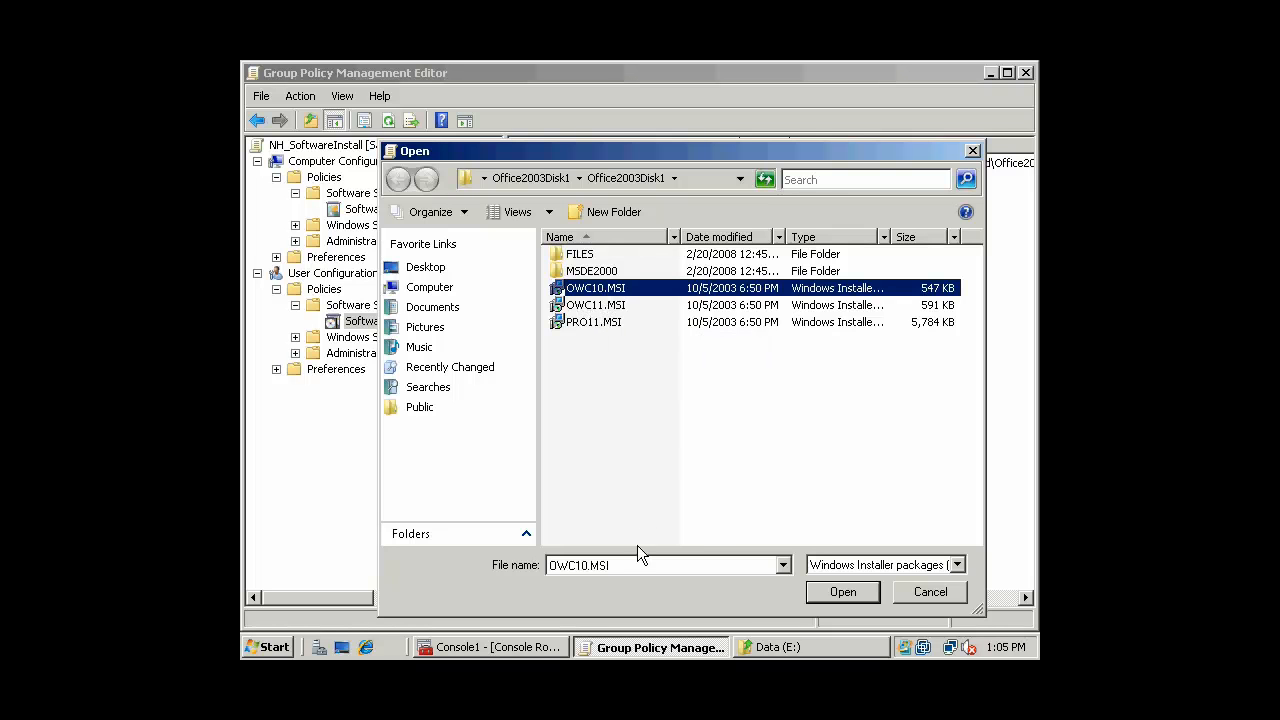
click(548, 565)
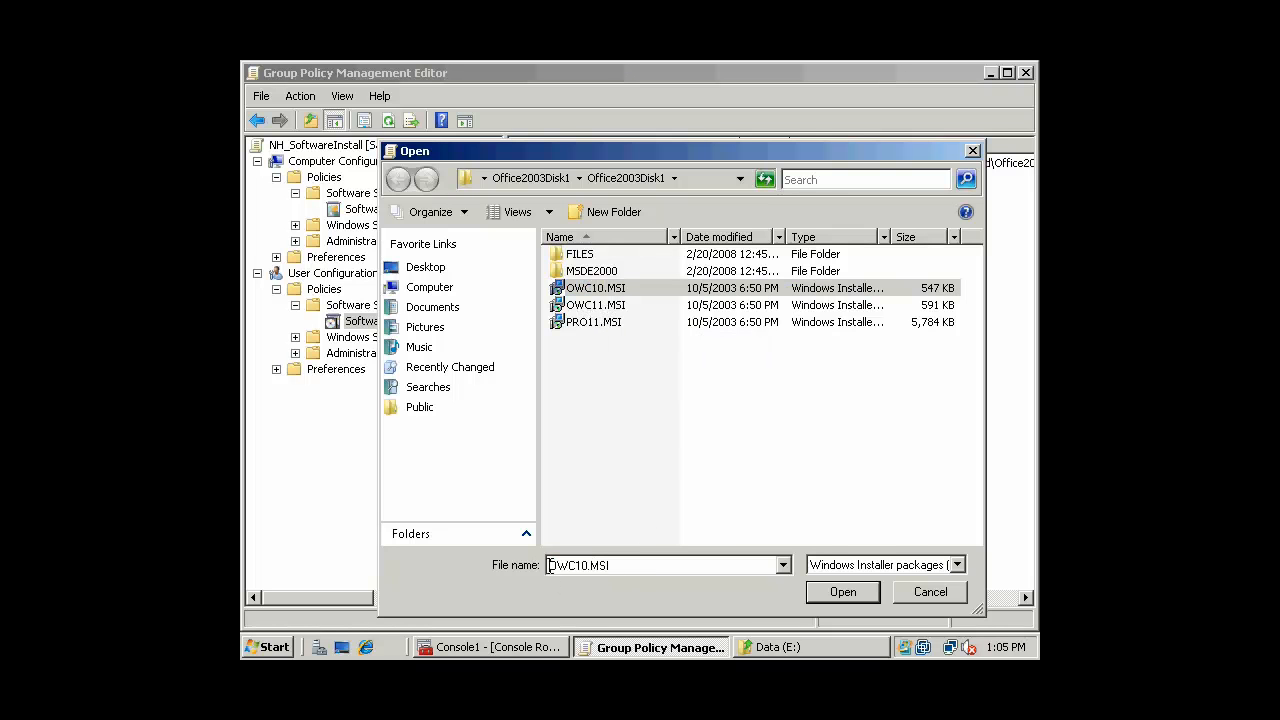
key(ctrl+v)
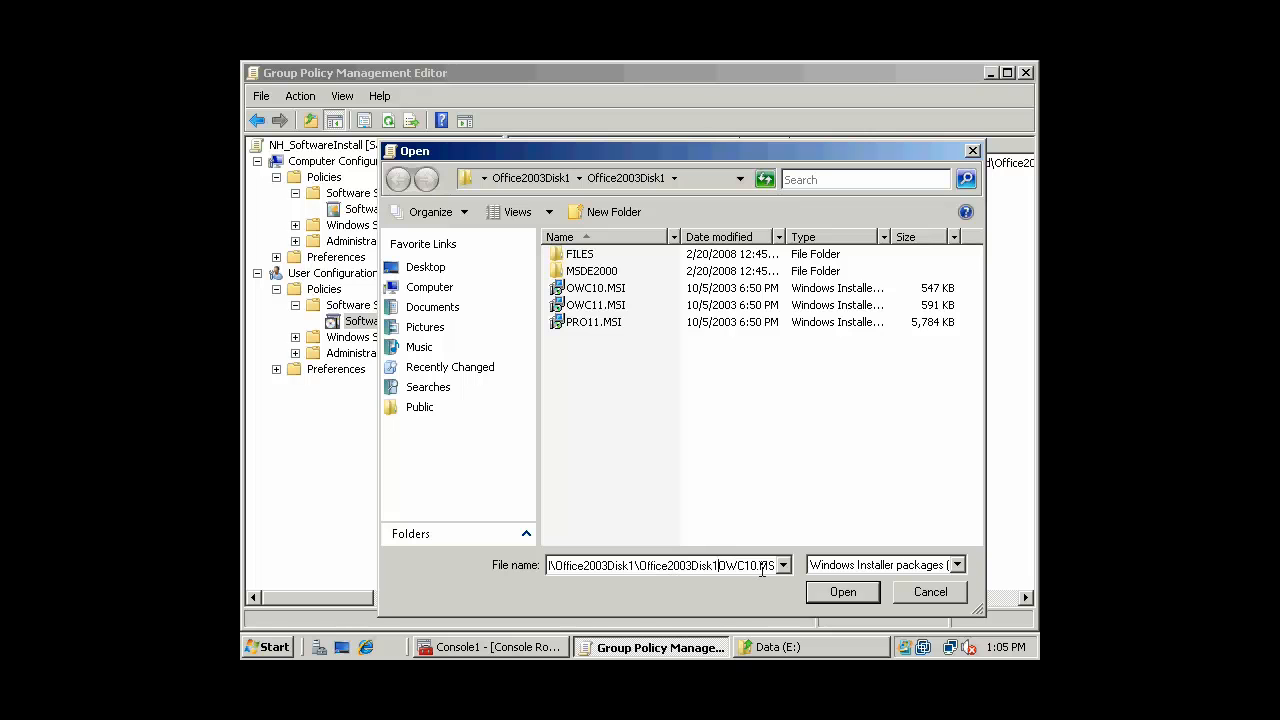
text(\)
drag(728, 566, 420, 561)
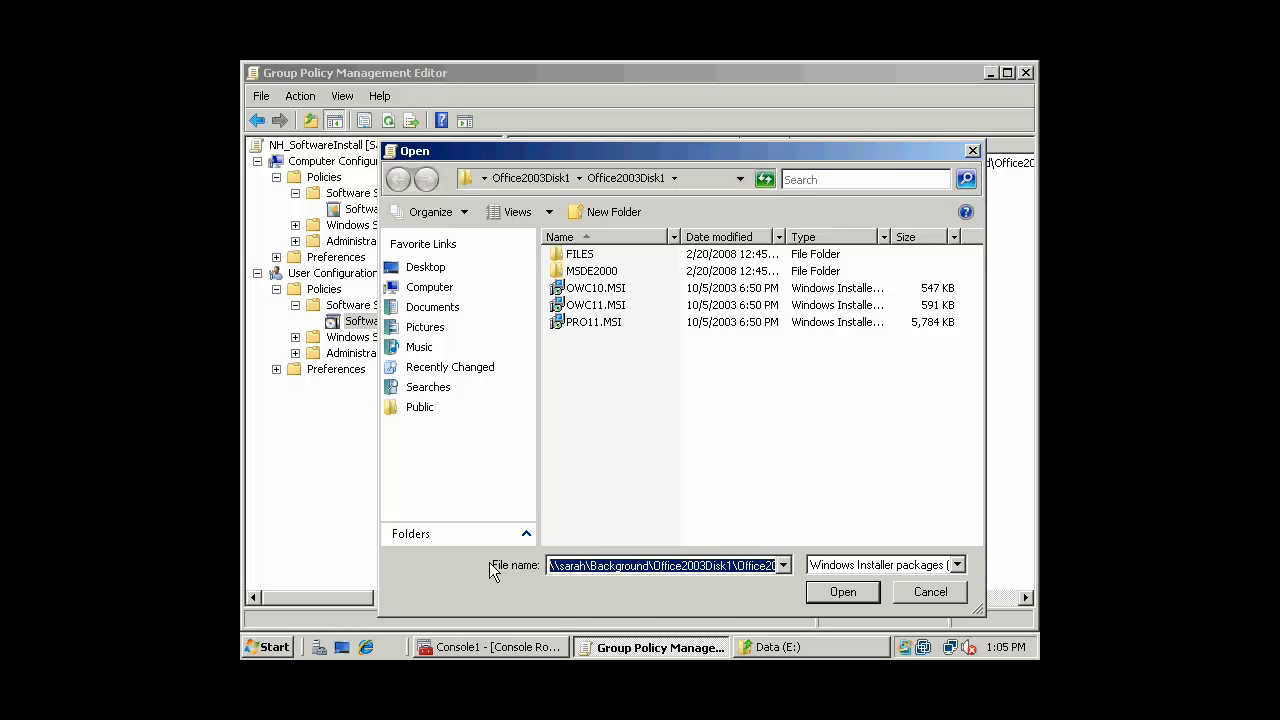
click(842, 592)
click(540, 327)
click(540, 303)
click(679, 434)
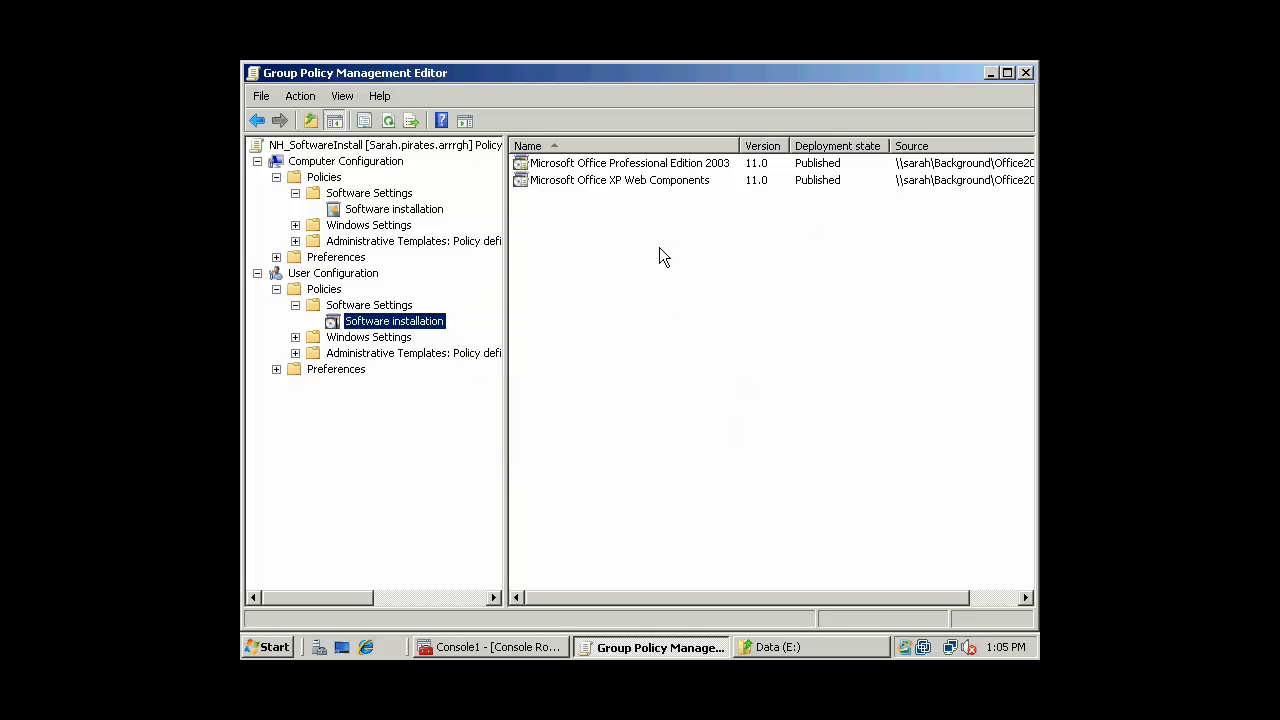
Put Office Professional Edition 2003 in the Office Software category
click(642, 183)
drag(739, 146, 768, 146)
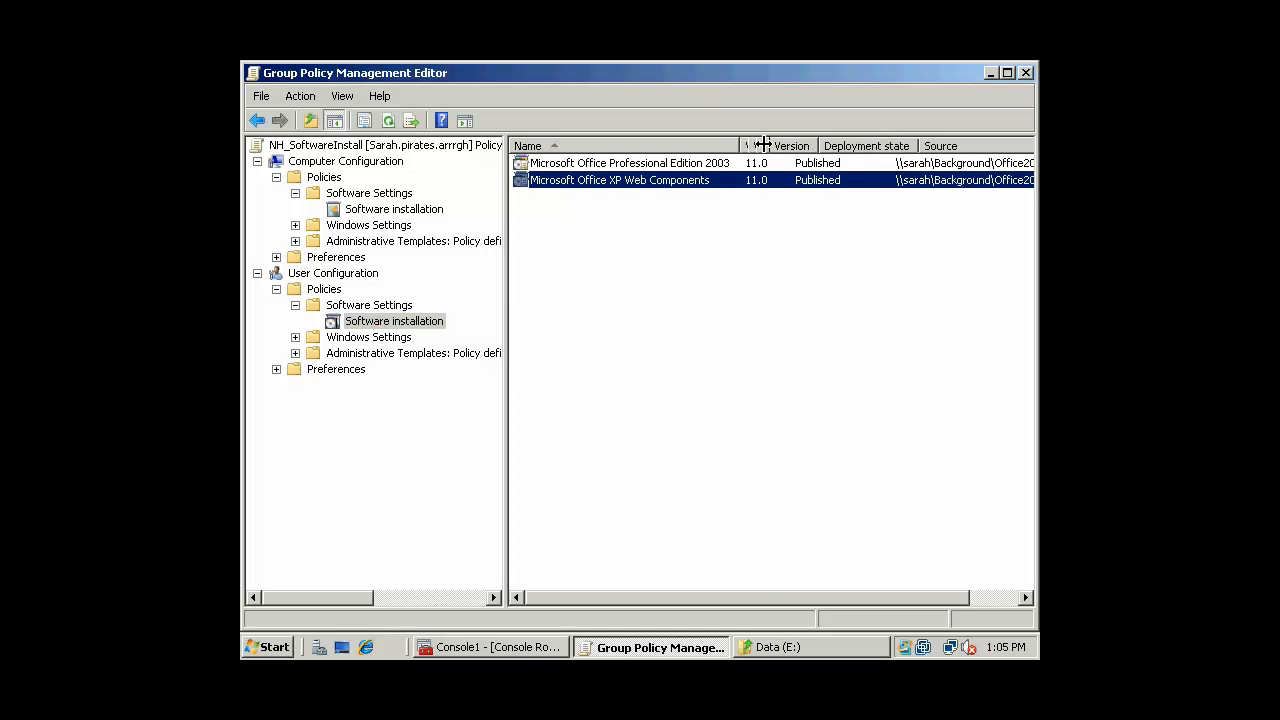
right_click(634, 165)
click(682, 289)
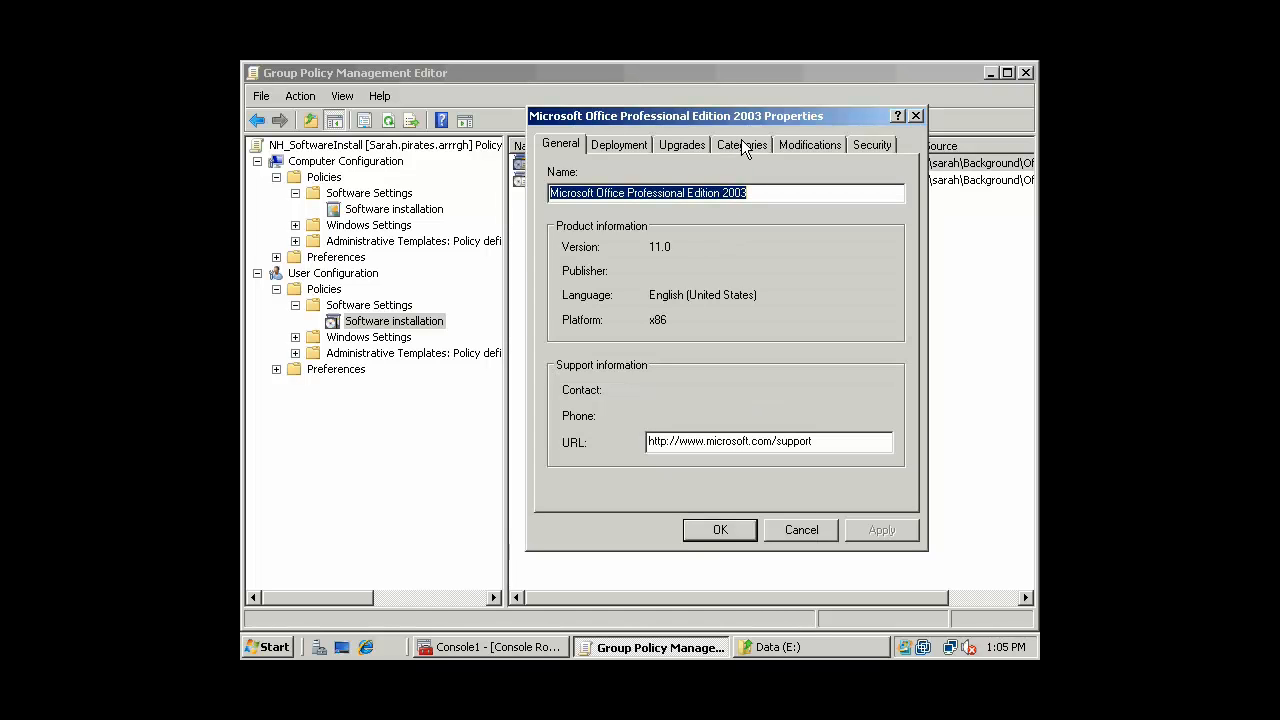
click(740, 145)
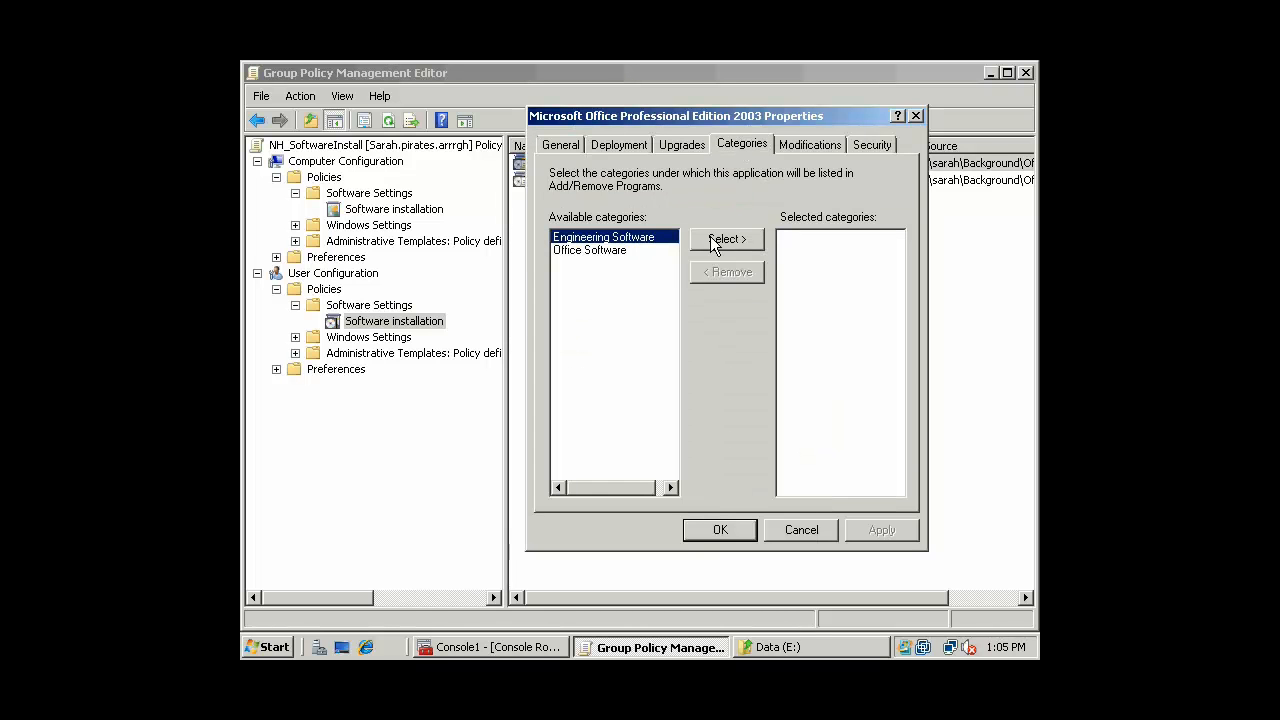
click(623, 250)
click(726, 238)
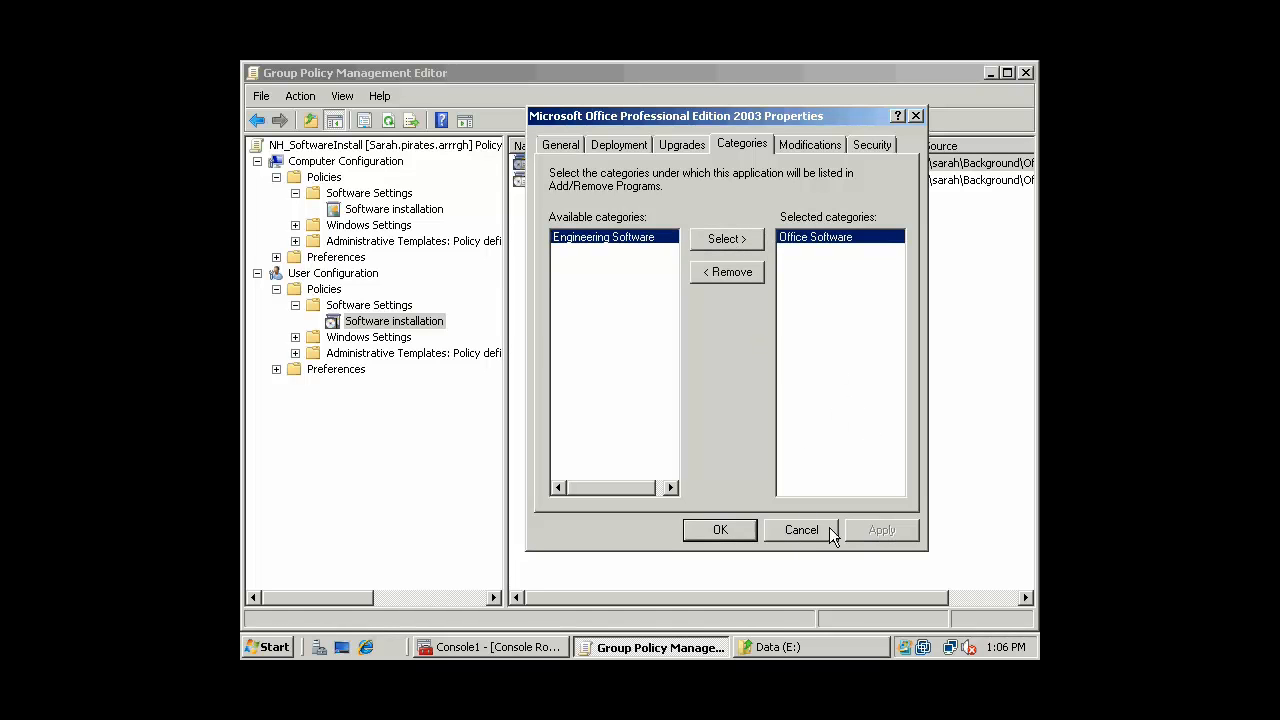
click(736, 530)
Put Office XP Web Components in the Engineering Software category
right_click(682, 188)
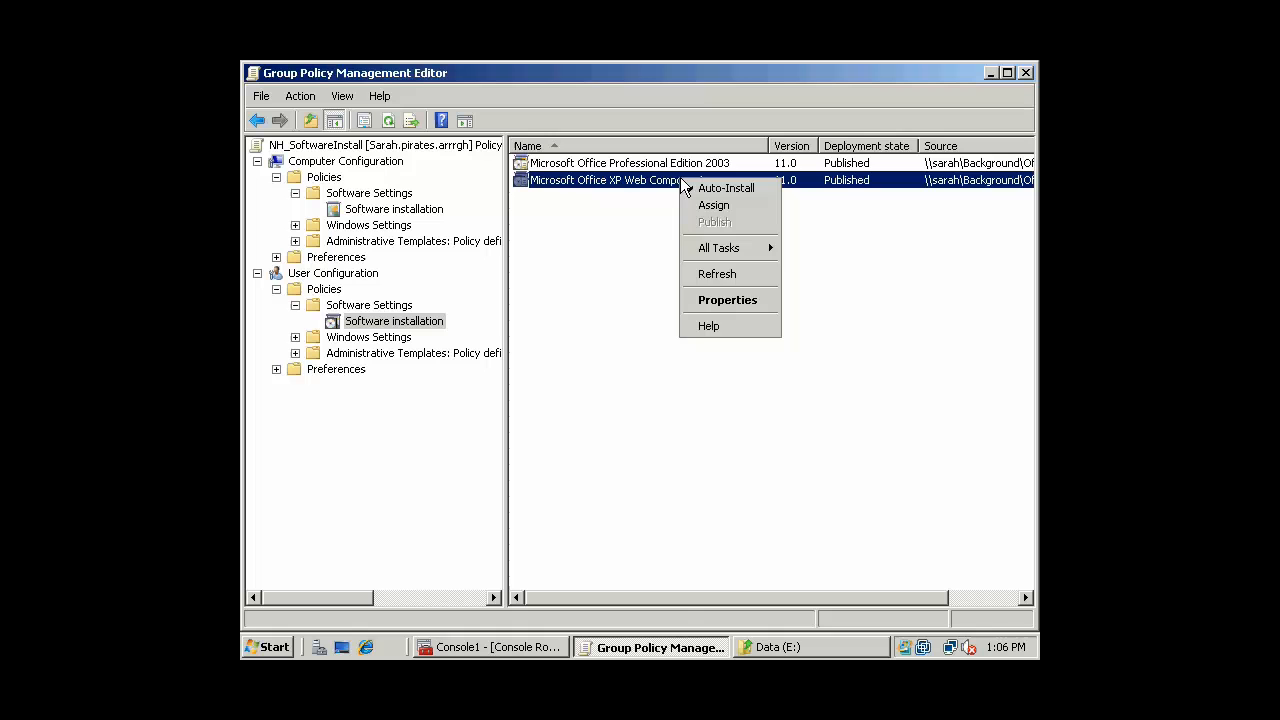
click(731, 300)
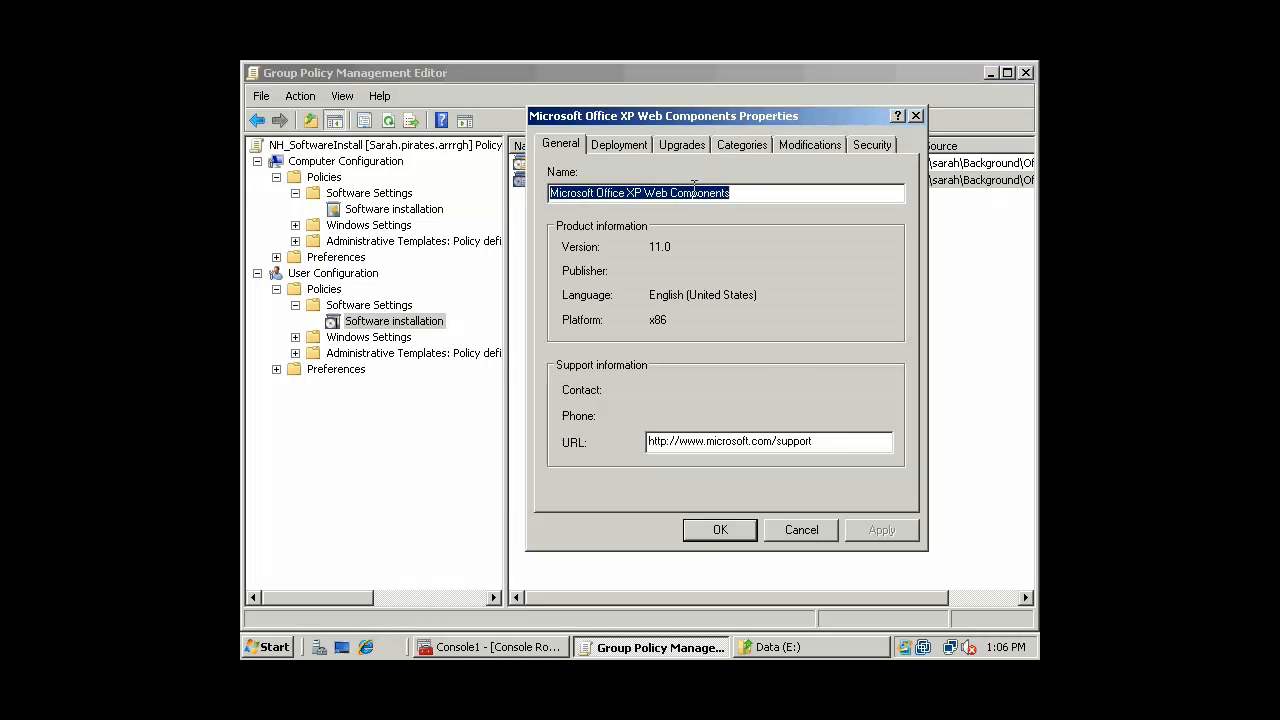
click(741, 145)
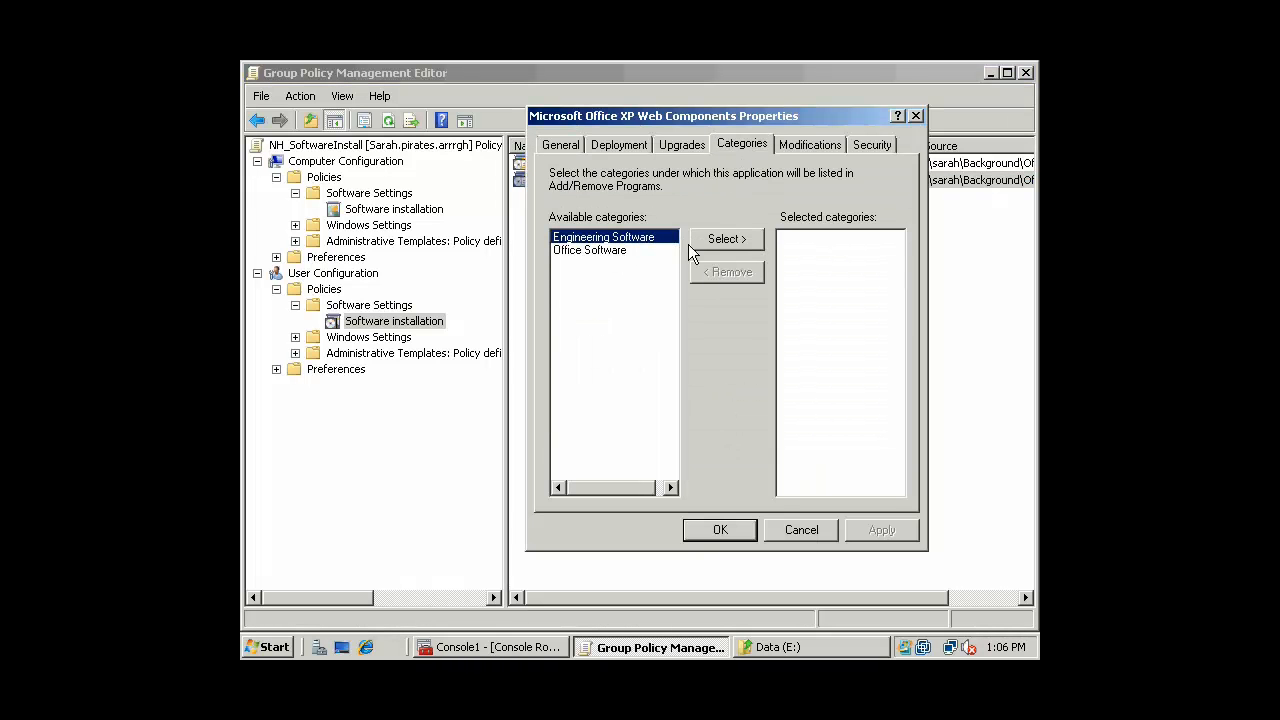
click(727, 240)
click(859, 528)
click(732, 530)
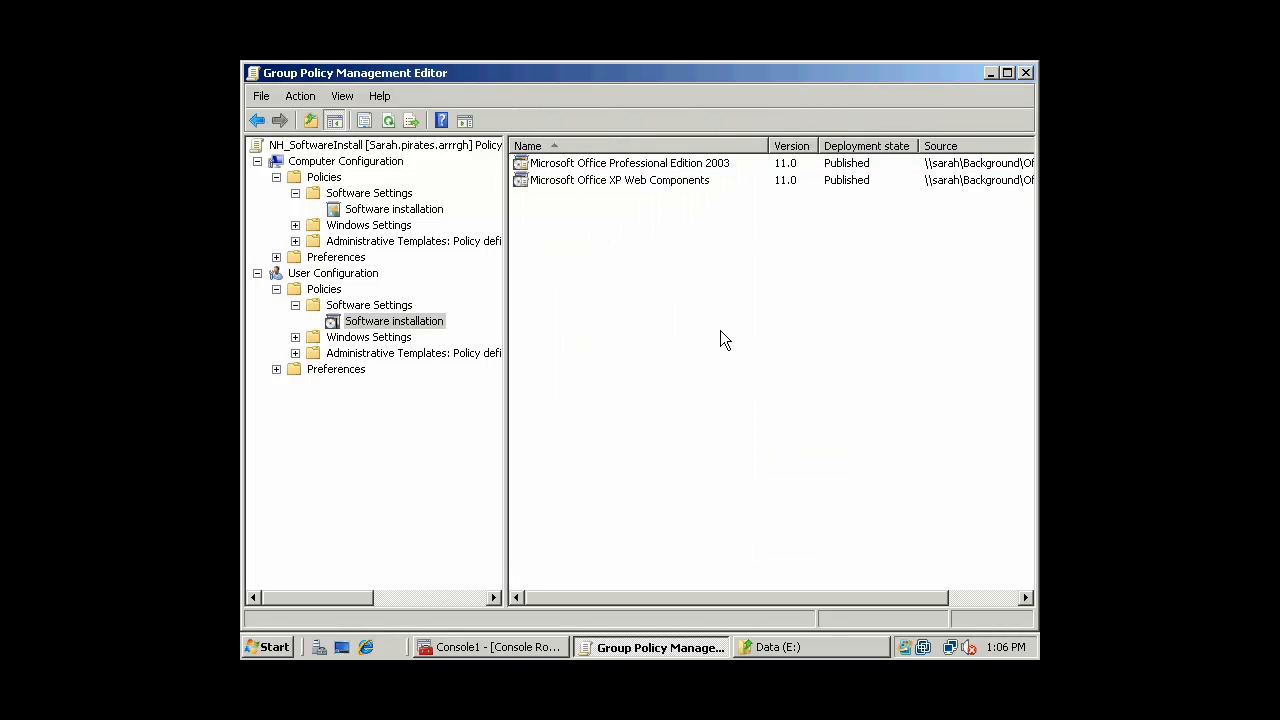
Start adding a new package under the user Software installation node
click(357, 306)
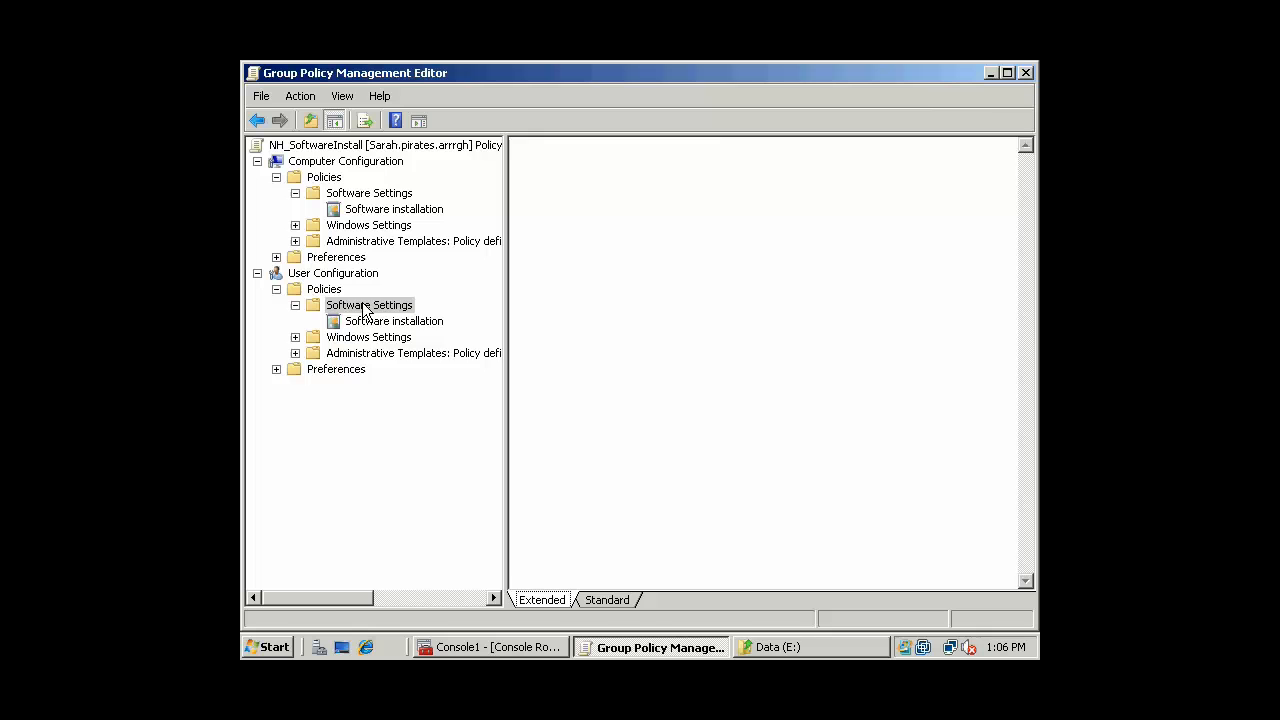
right_click(363, 305)
click(352, 324)
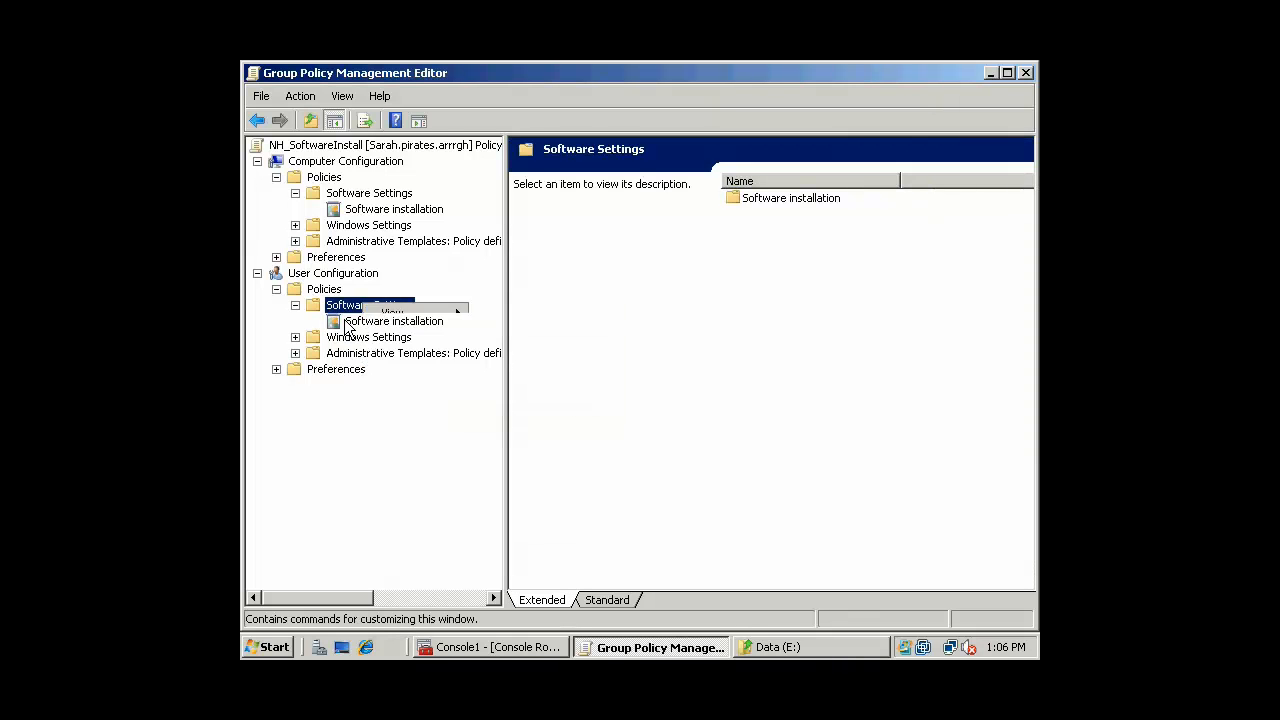
right_click(372, 332)
mouse_move(433, 335)
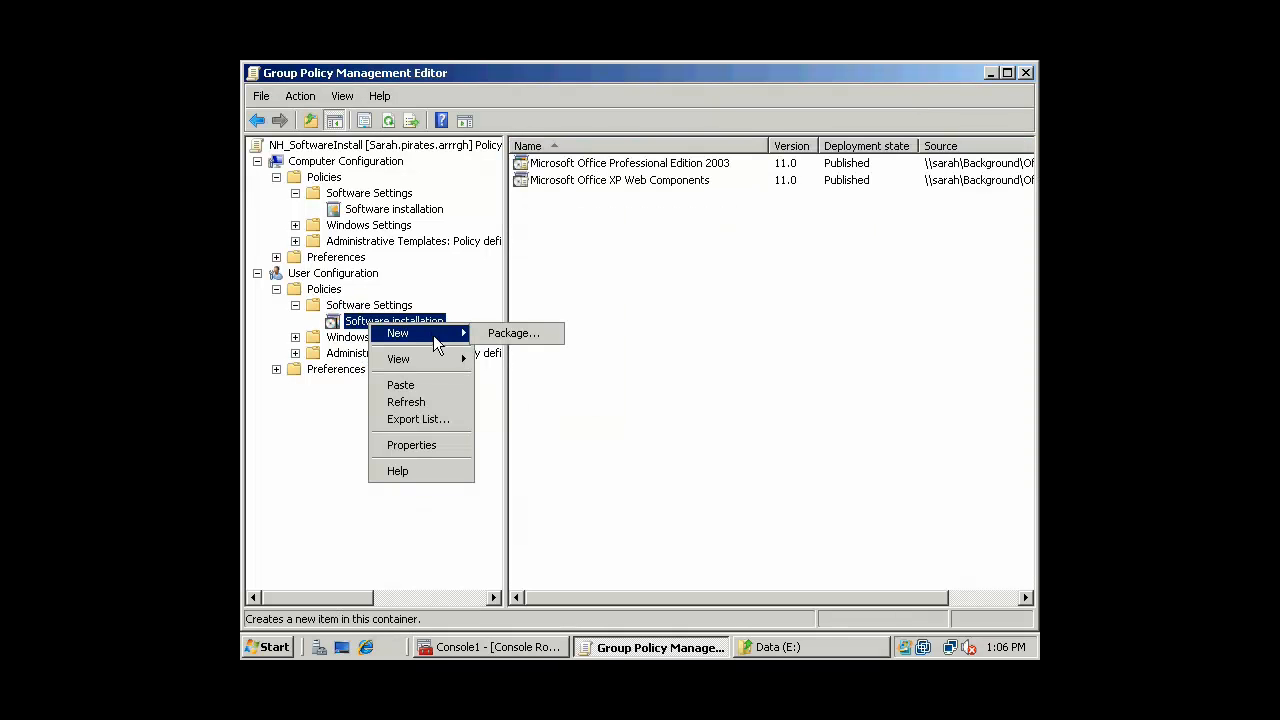
click(533, 338)
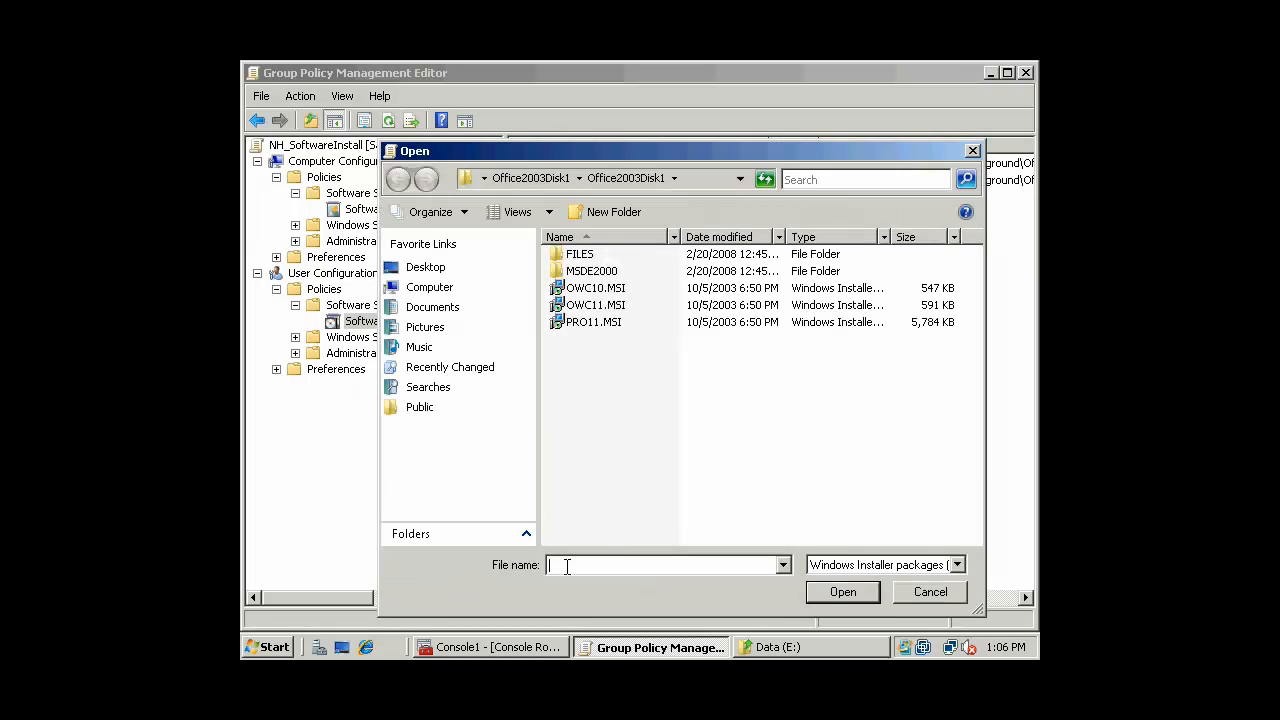
Browse to Data (E:) > Background > Office_MSProject > Office_MSProject and select PRJPRO.MSI
click(424, 388)
click(424, 288)
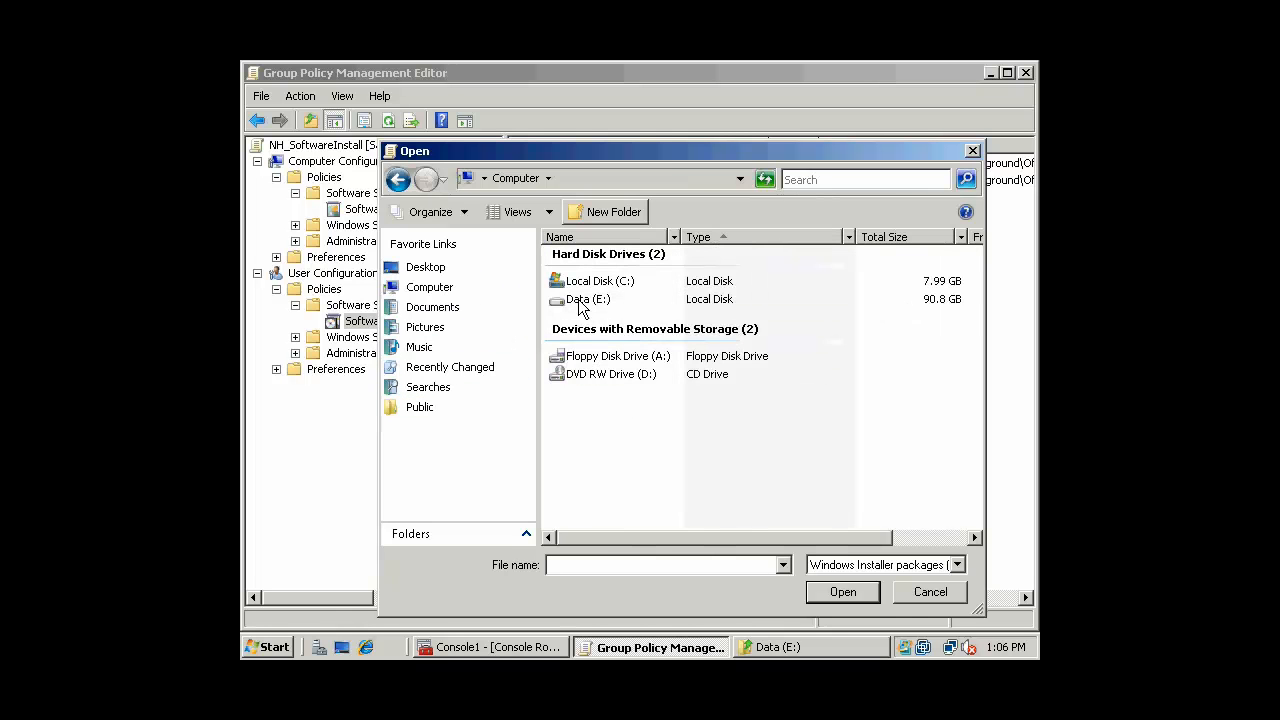
double_click(587, 299)
double_click(603, 286)
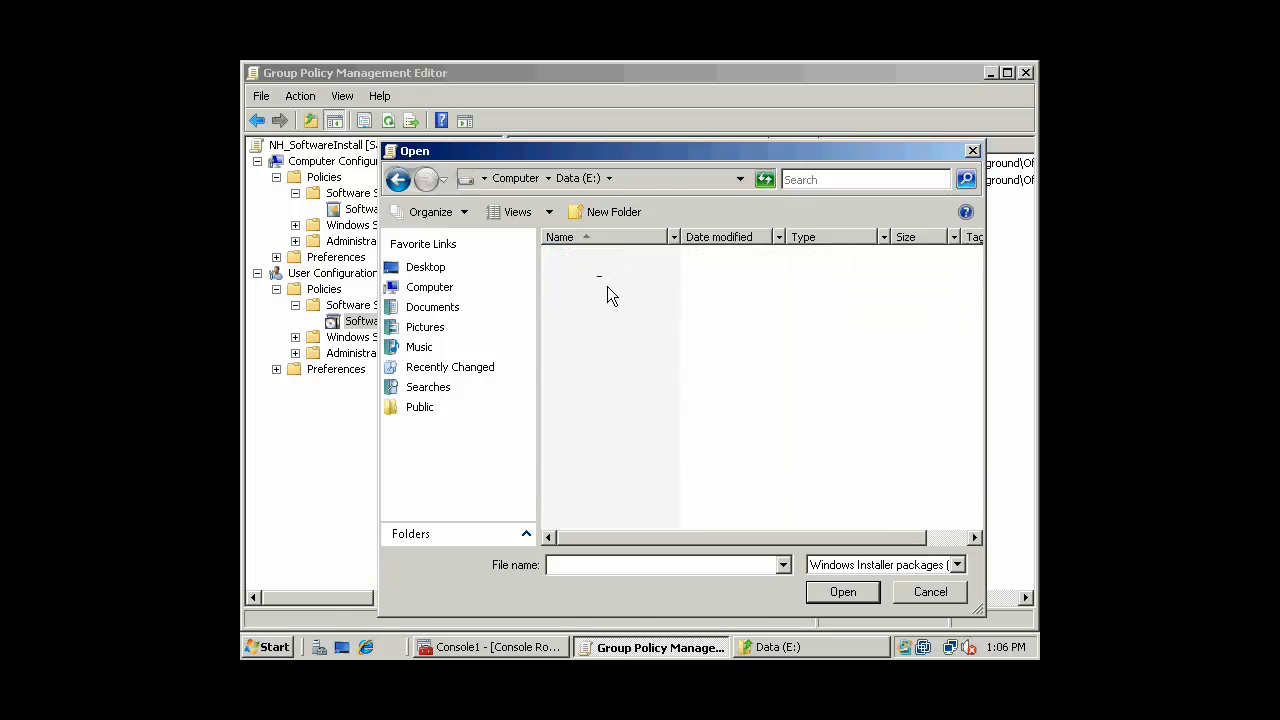
double_click(600, 273)
click(607, 255)
double_click(607, 255)
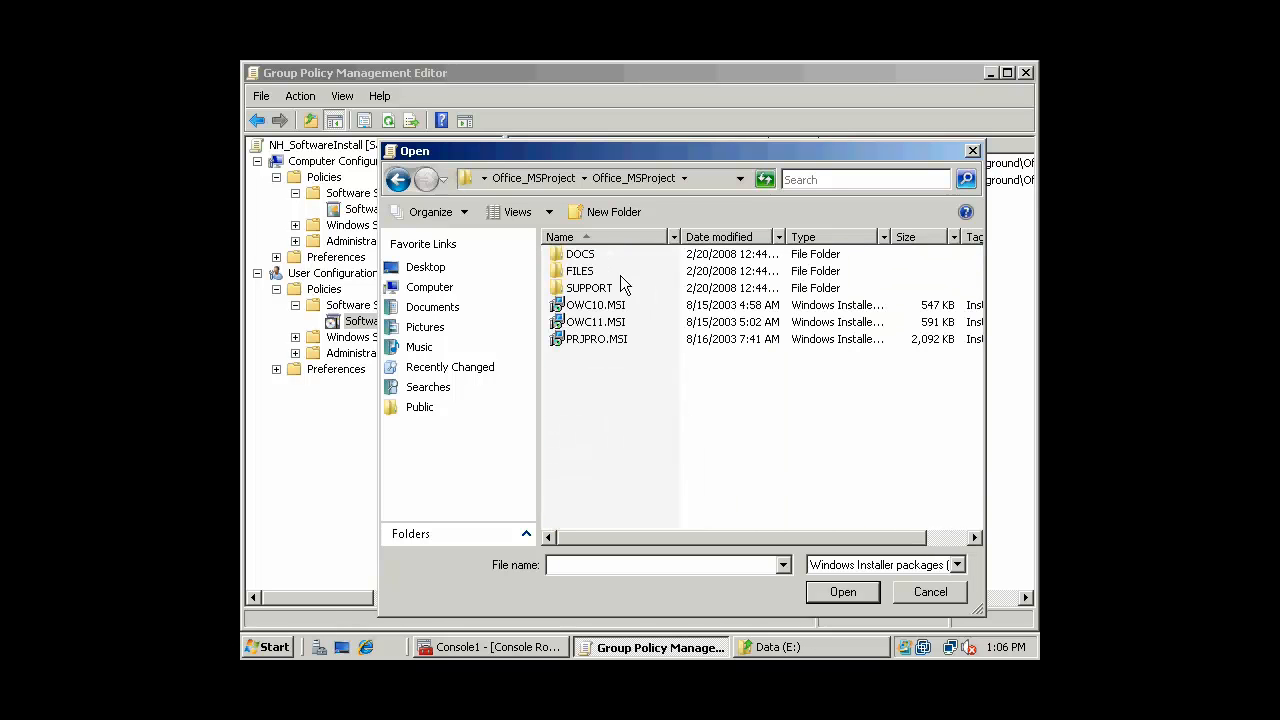
click(595, 341)
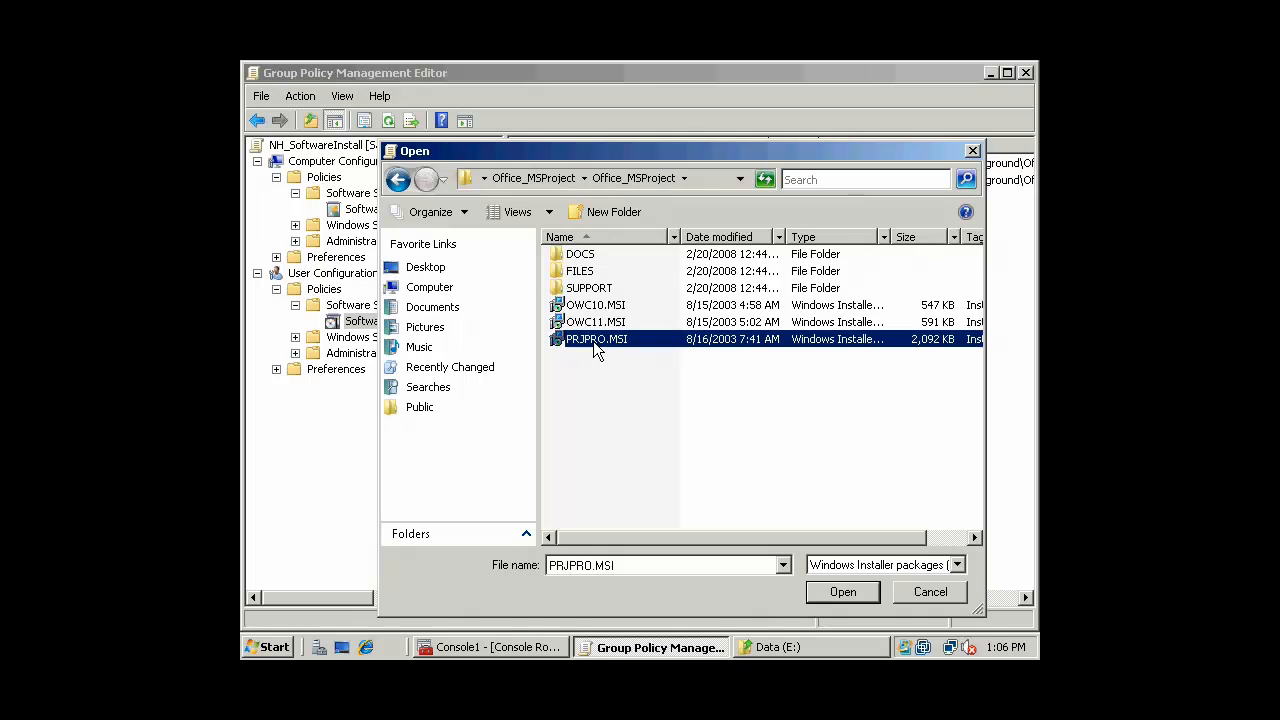
Reach Office_MSProject via the server's Background share, copy its network path, and close Explorer
click(552, 570)
click(255, 650)
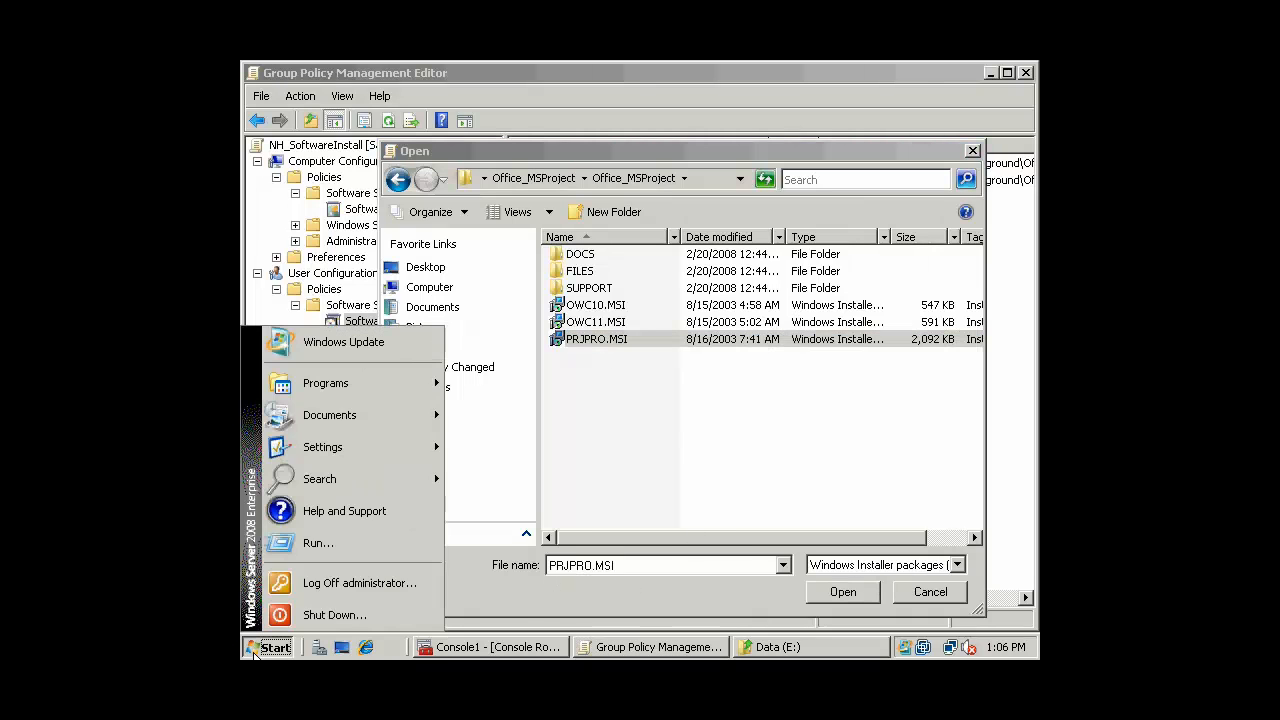
click(316, 543)
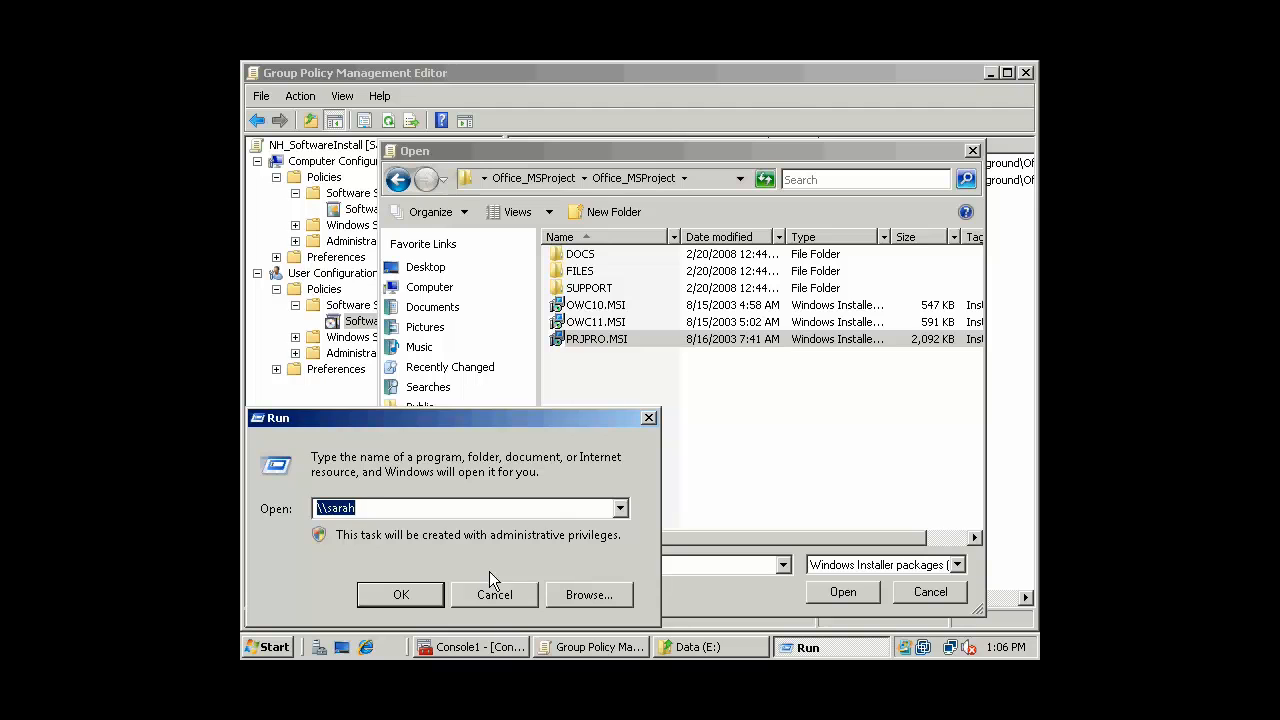
key(Return)
click(443, 198)
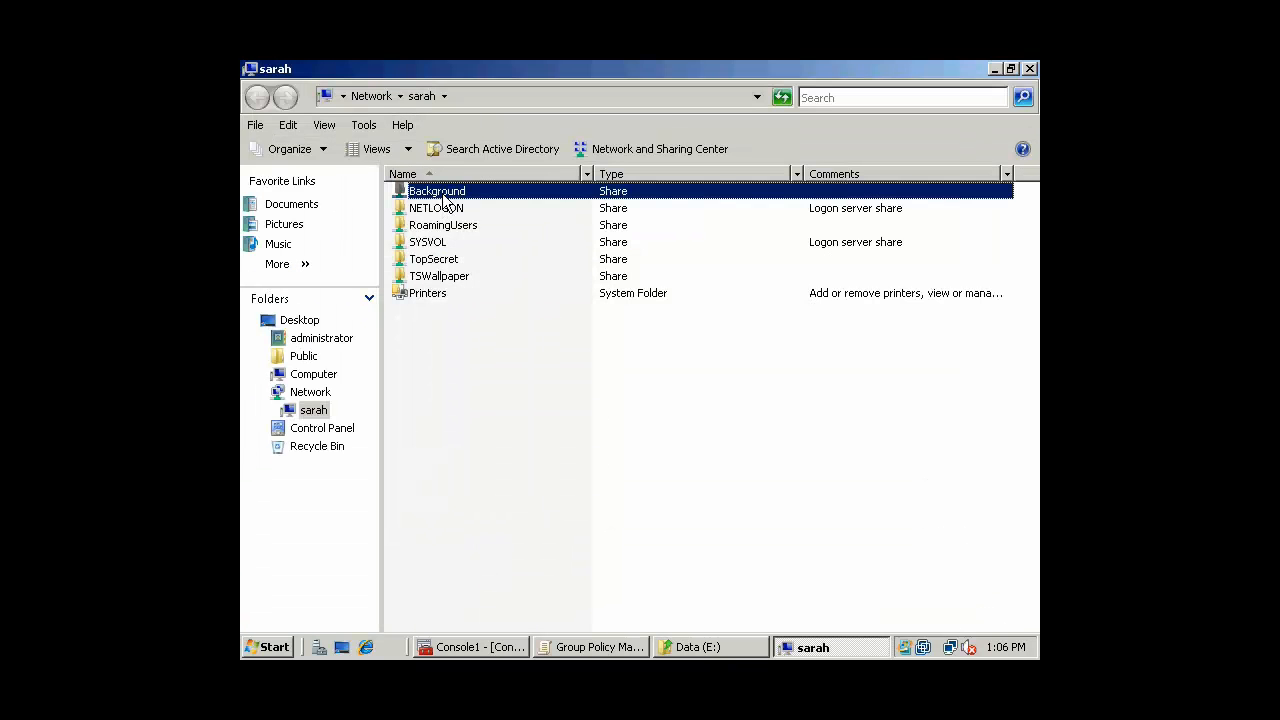
double_click(443, 203)
double_click(443, 208)
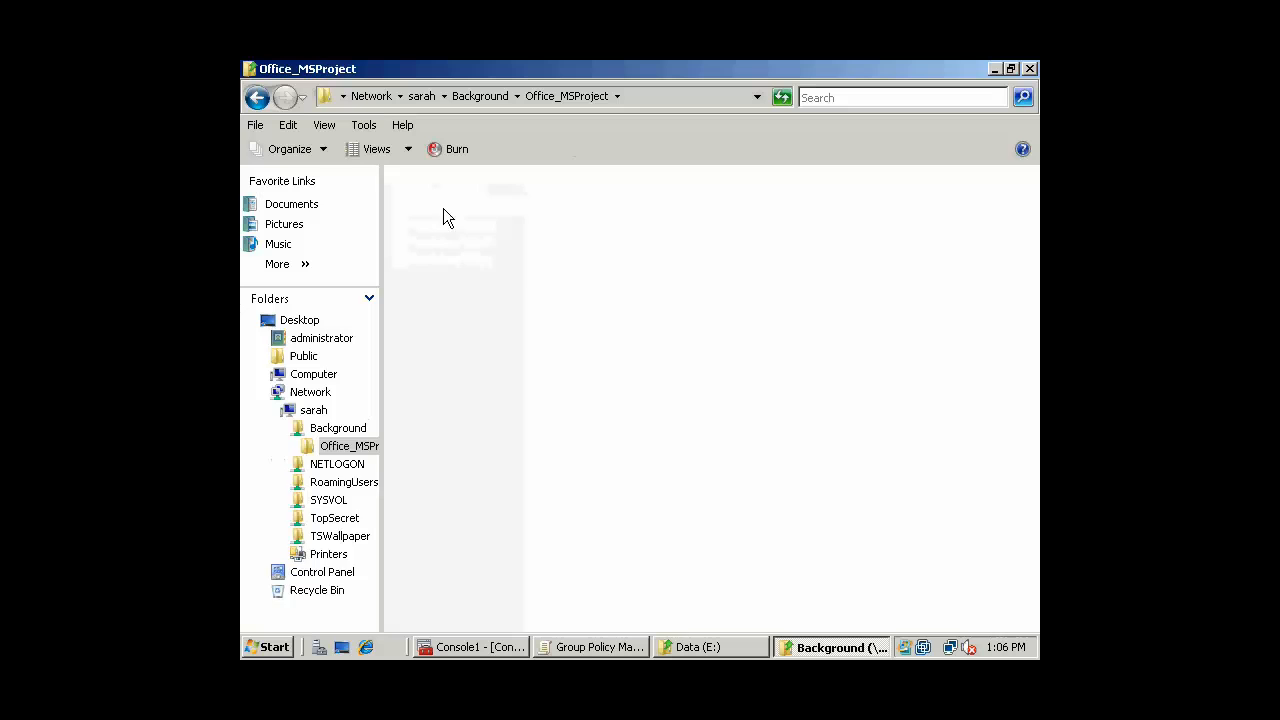
double_click(445, 190)
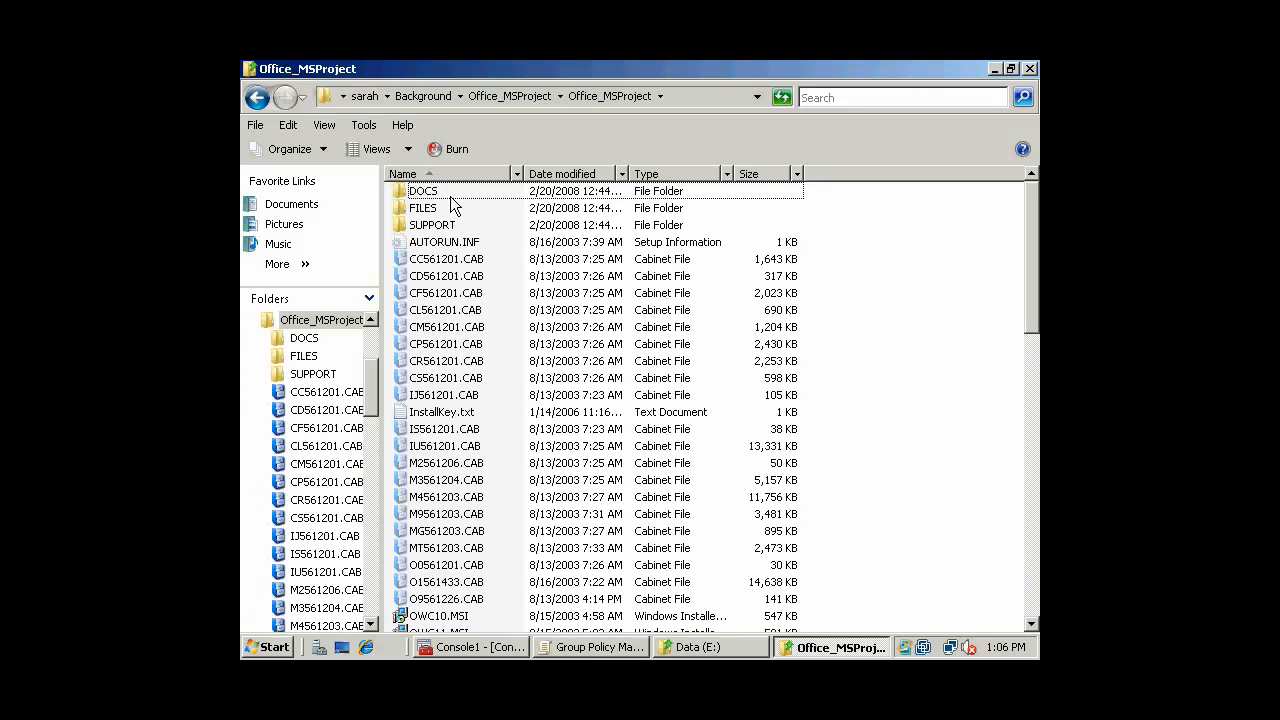
click(655, 96)
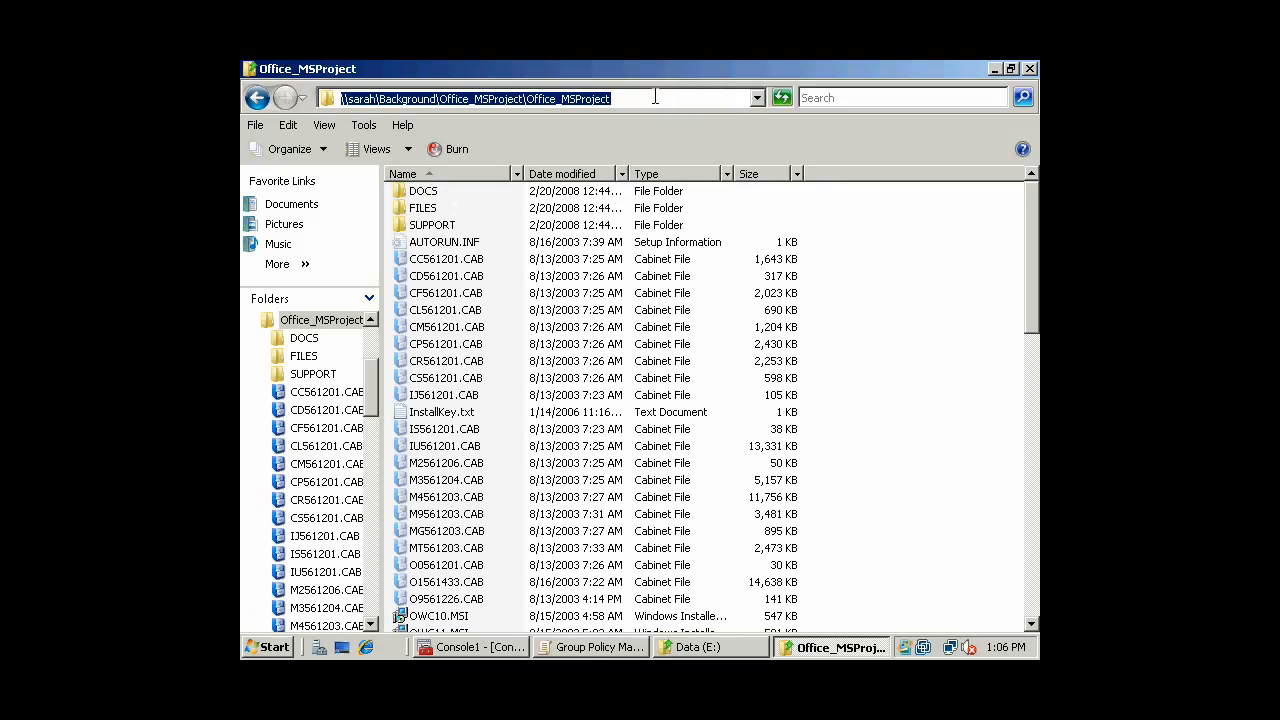
click(1025, 70)
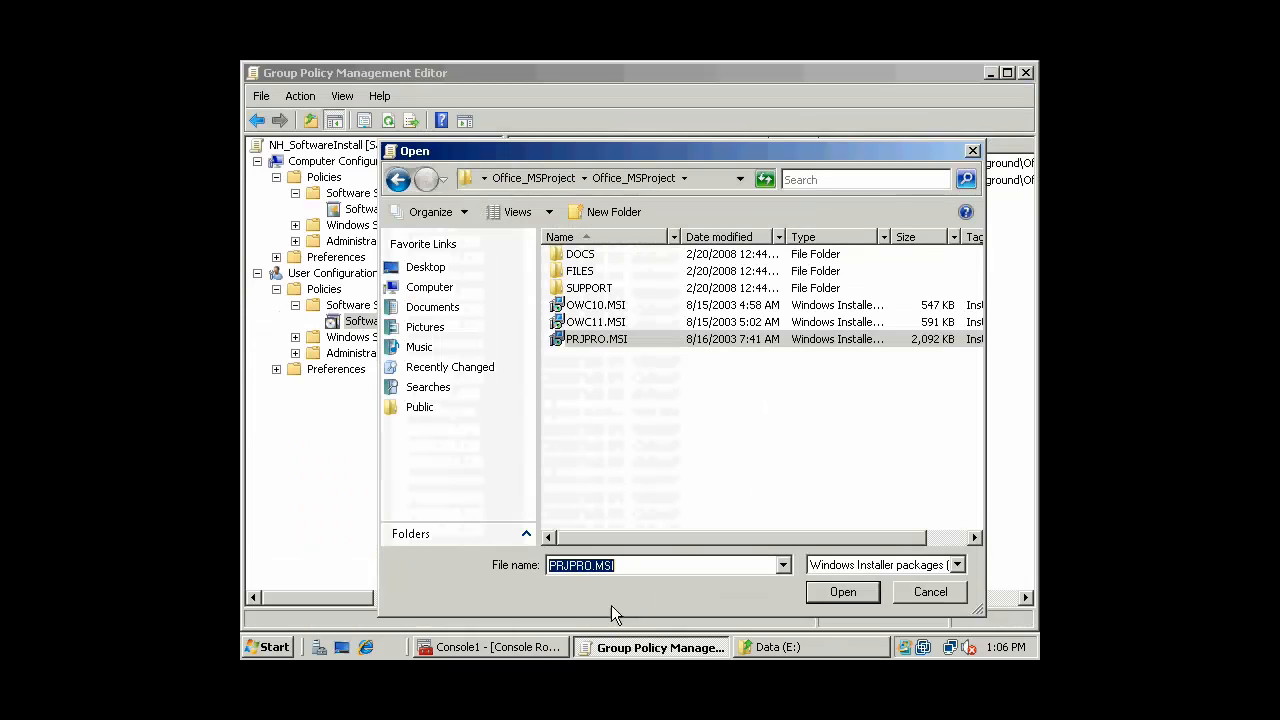
Prefix PRJPRO.MSI with the copied share path and deploy Project Professional 2003 as Assigned
click(549, 566)
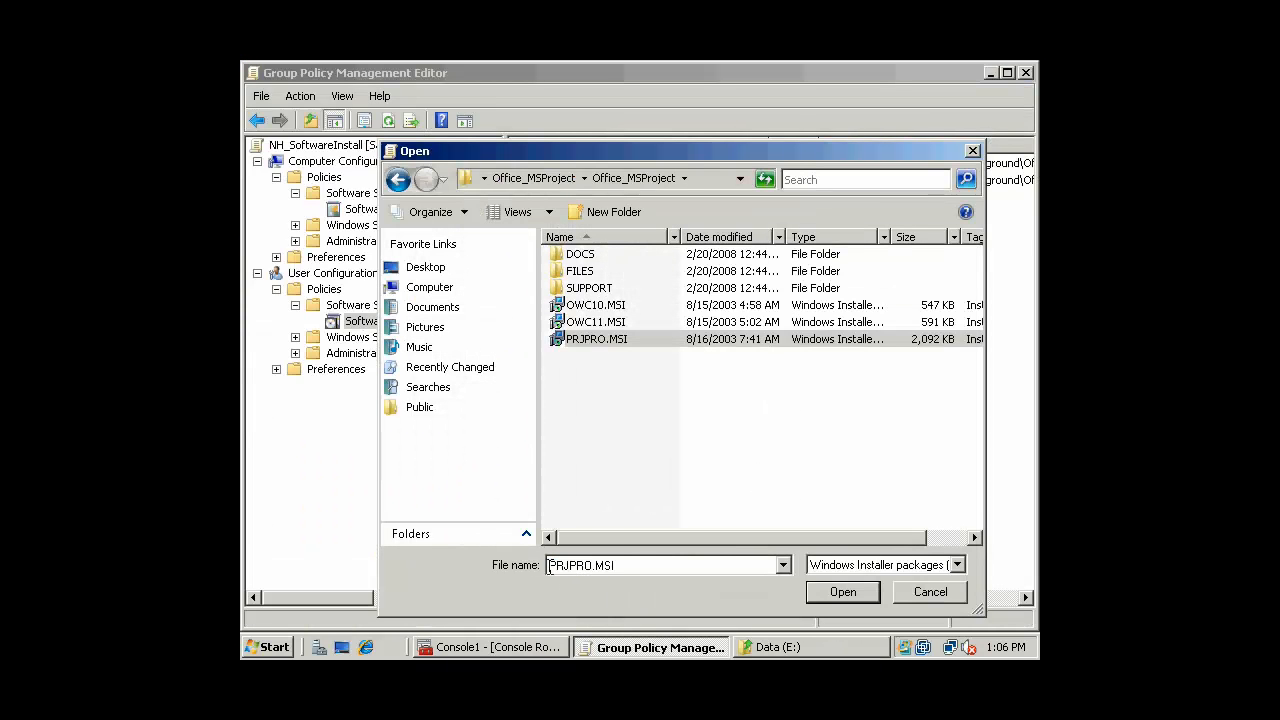
key(ctrl+v)
text(\)
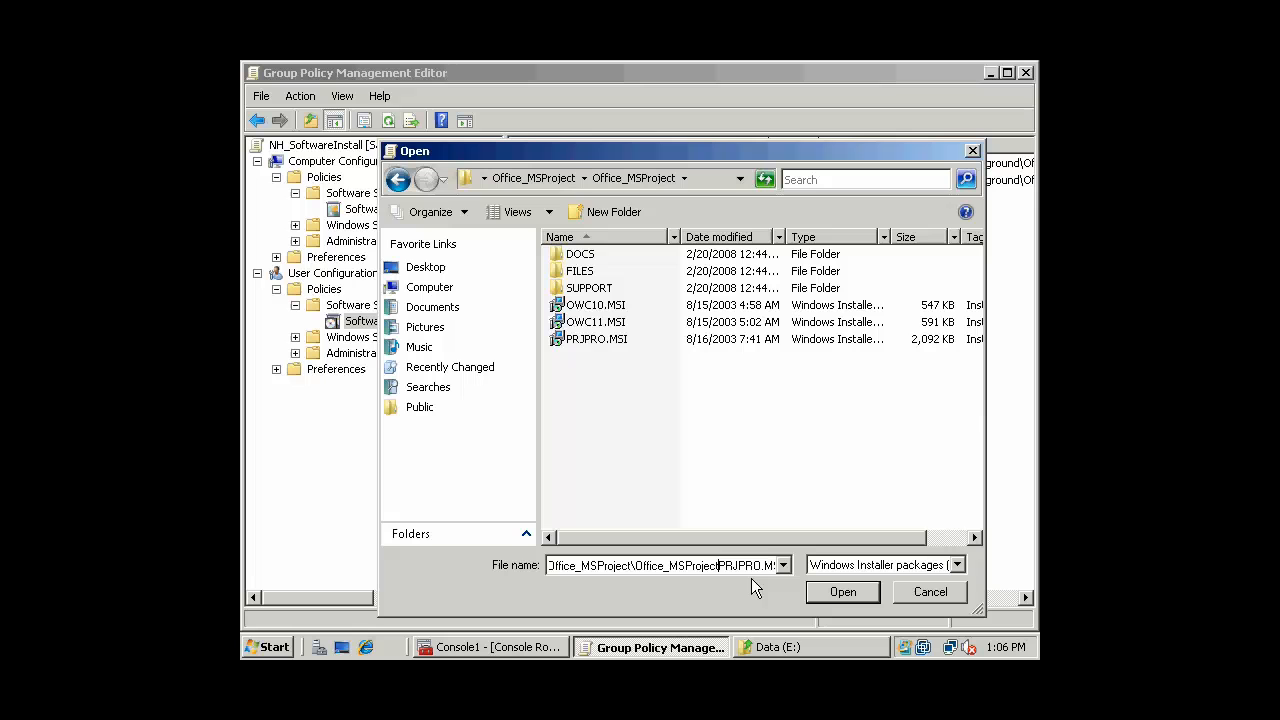
key(Left)
key(Left)
key(Left)
key(Left)
key(Left)
key(Left)
key(Left)
key(Left)
key(Left)
key(Left)
key(Left)
key(Left)
key(Left)
key(Left)
key(Left)
key(Left)
key(Left)
key(Left)
key(Left)
key(Left)
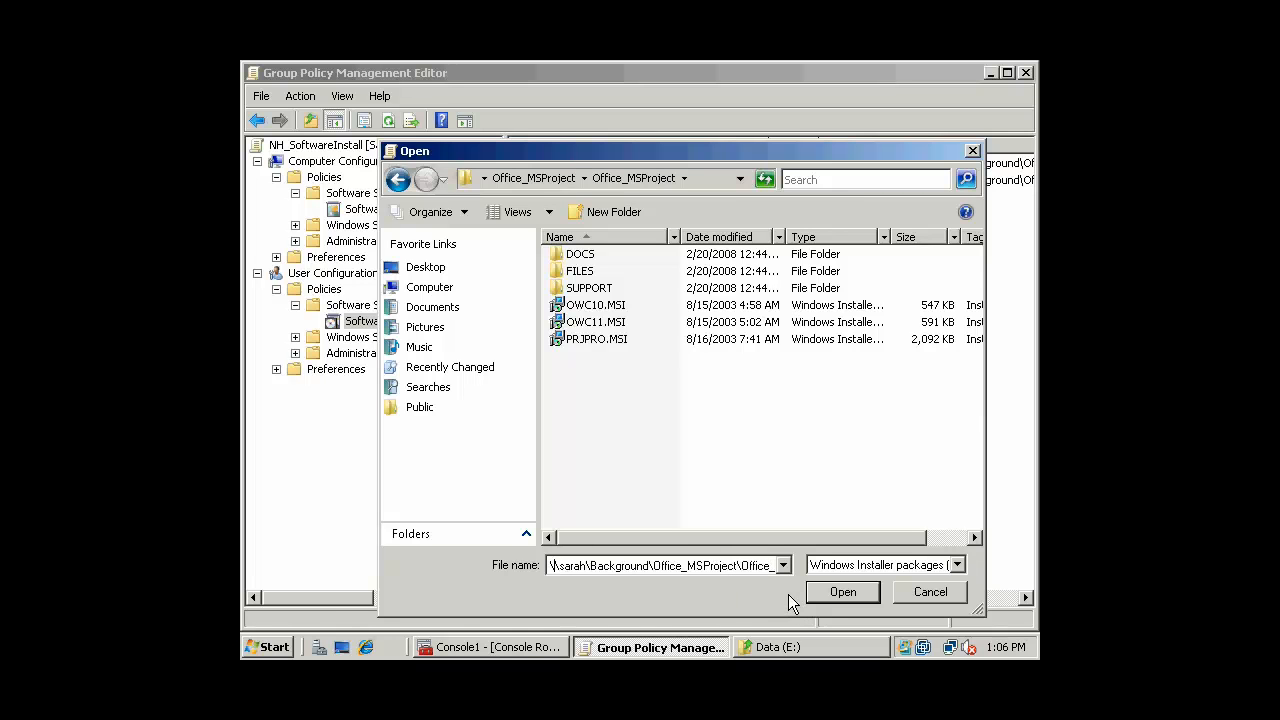
key(Right)
key(Right)
key(Right)
key(Right)
key(Right)
key(Right)
key(Right)
key(Right)
key(Right)
key(Right)
key(Right)
key(Right)
key(Right)
key(Right)
key(Right)
key(Right)
key(Right)
key(Right)
key(Right)
key(Right)
click(843, 592)
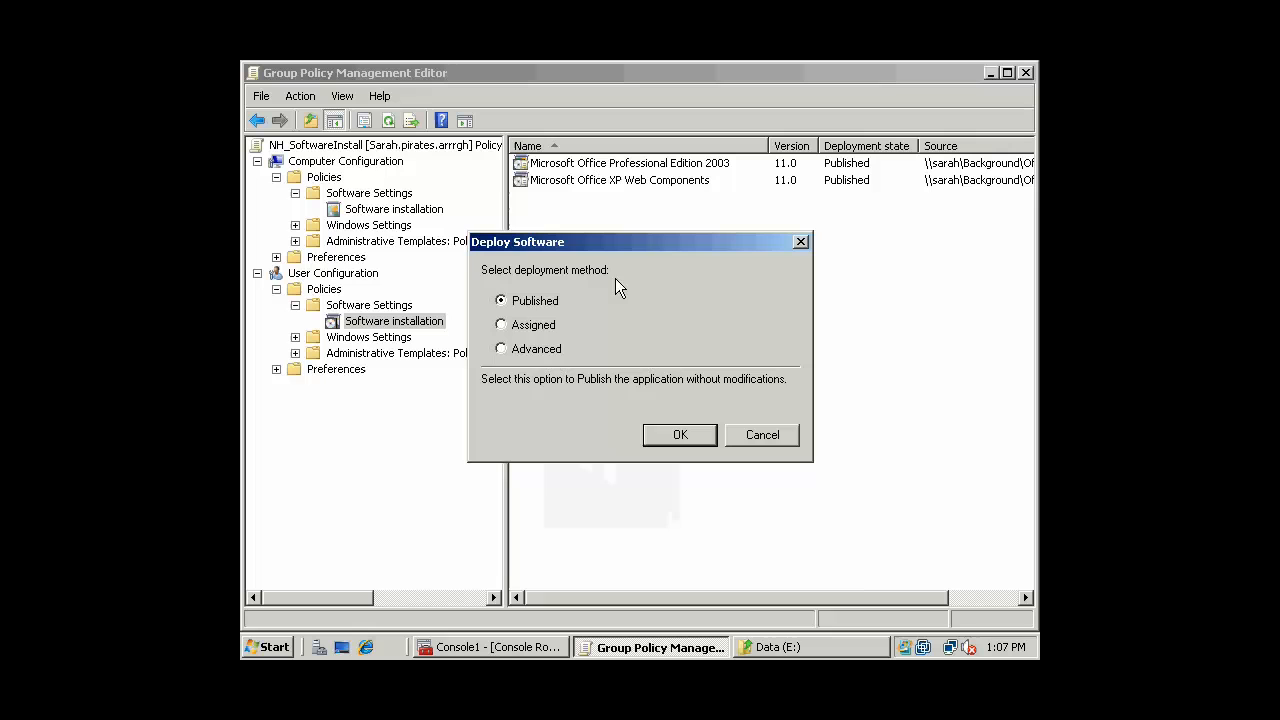
click(527, 325)
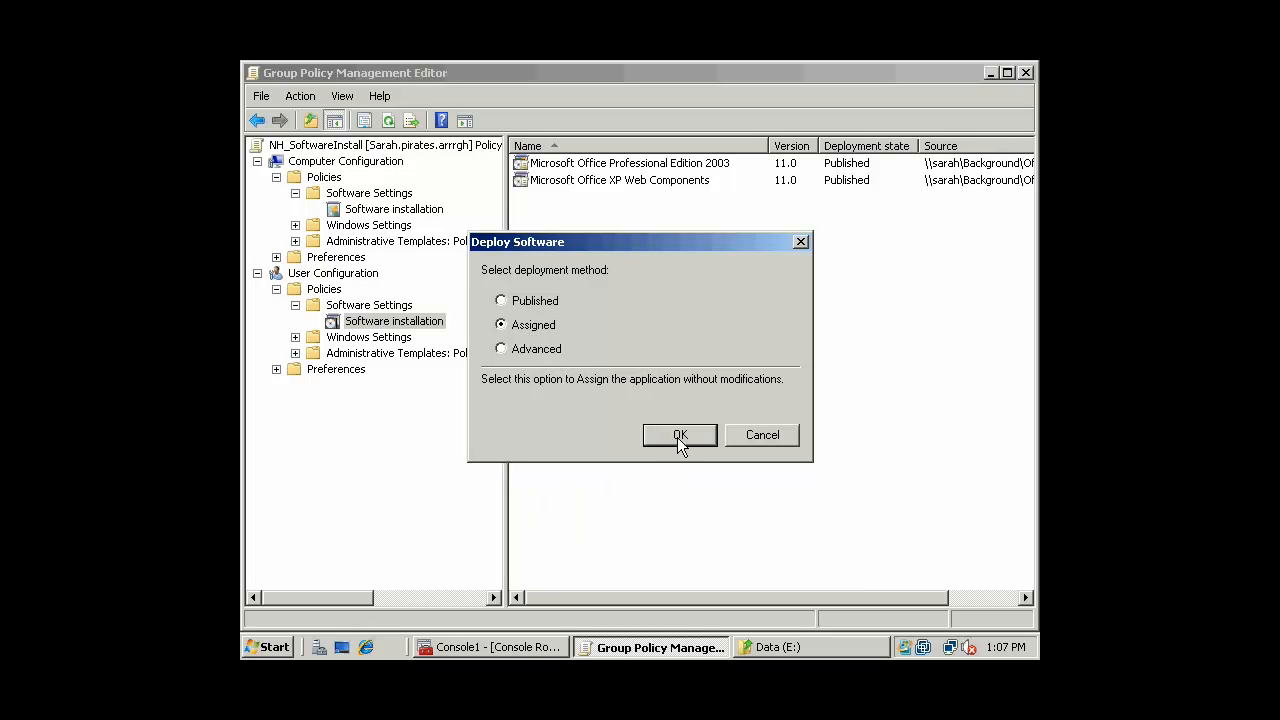
click(679, 440)
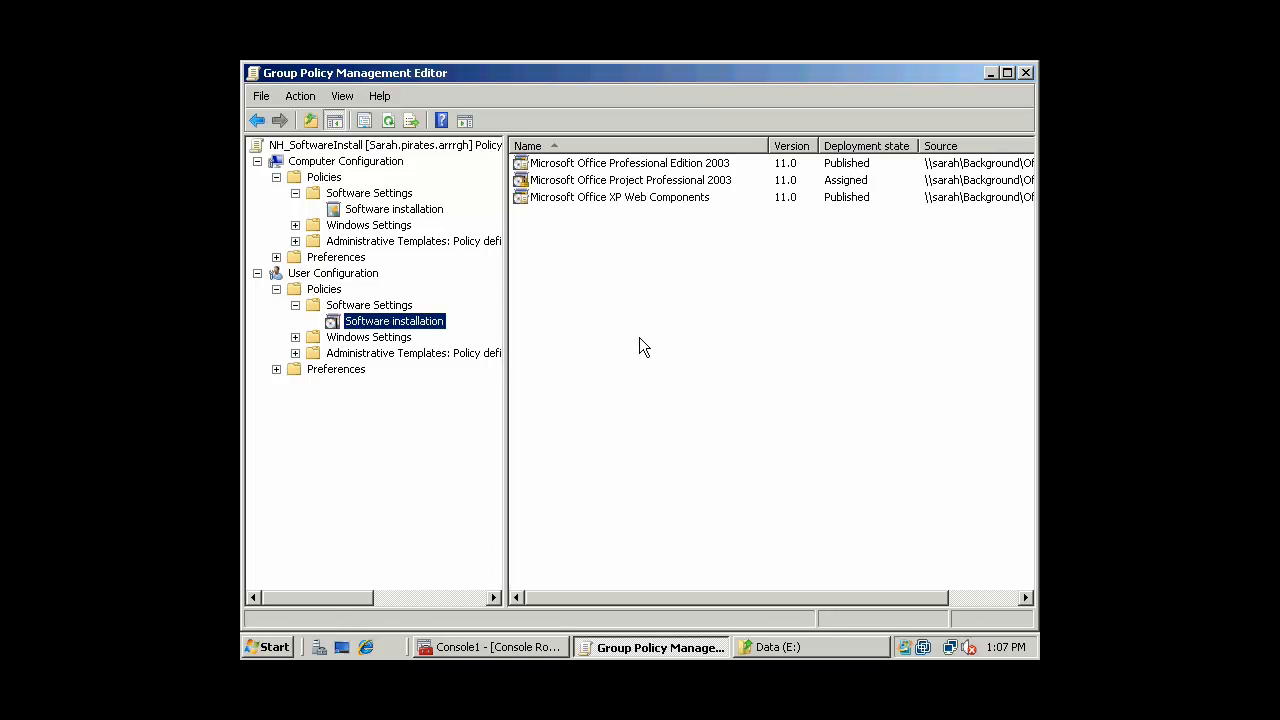
Collapse Software Settings and view Applications under user Preferences > Windows Settings
click(295, 306)
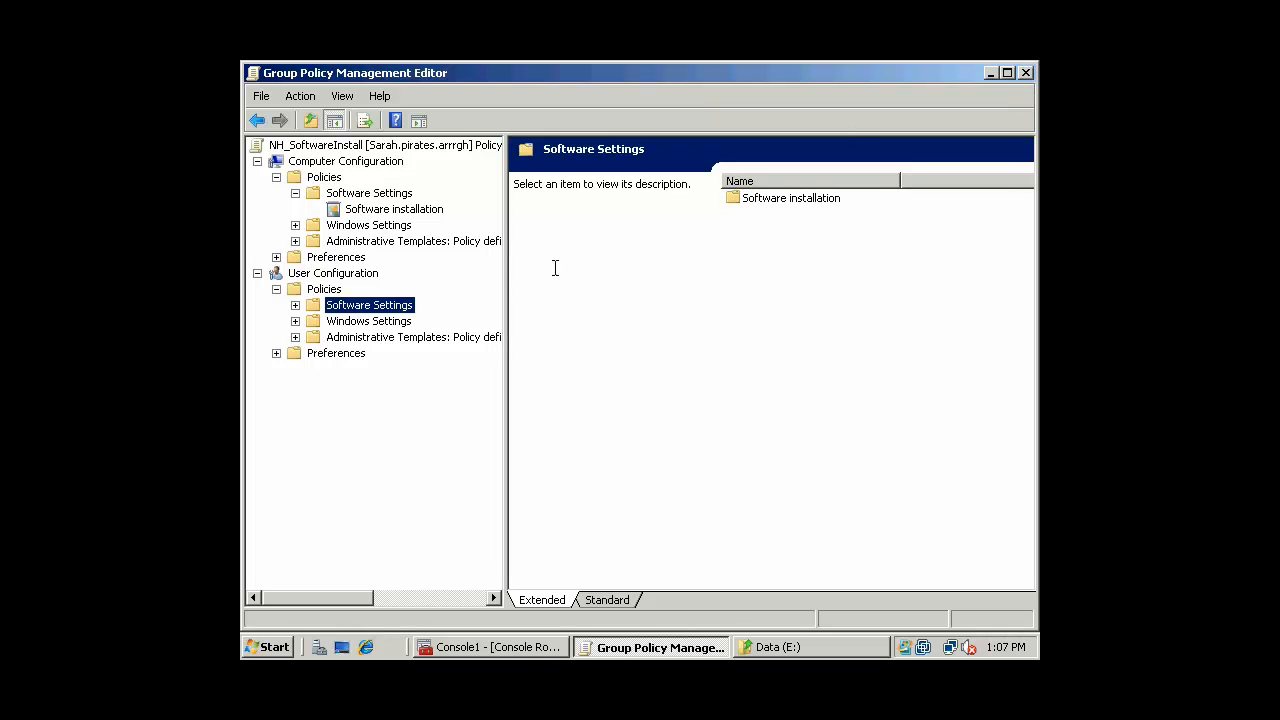
click(276, 354)
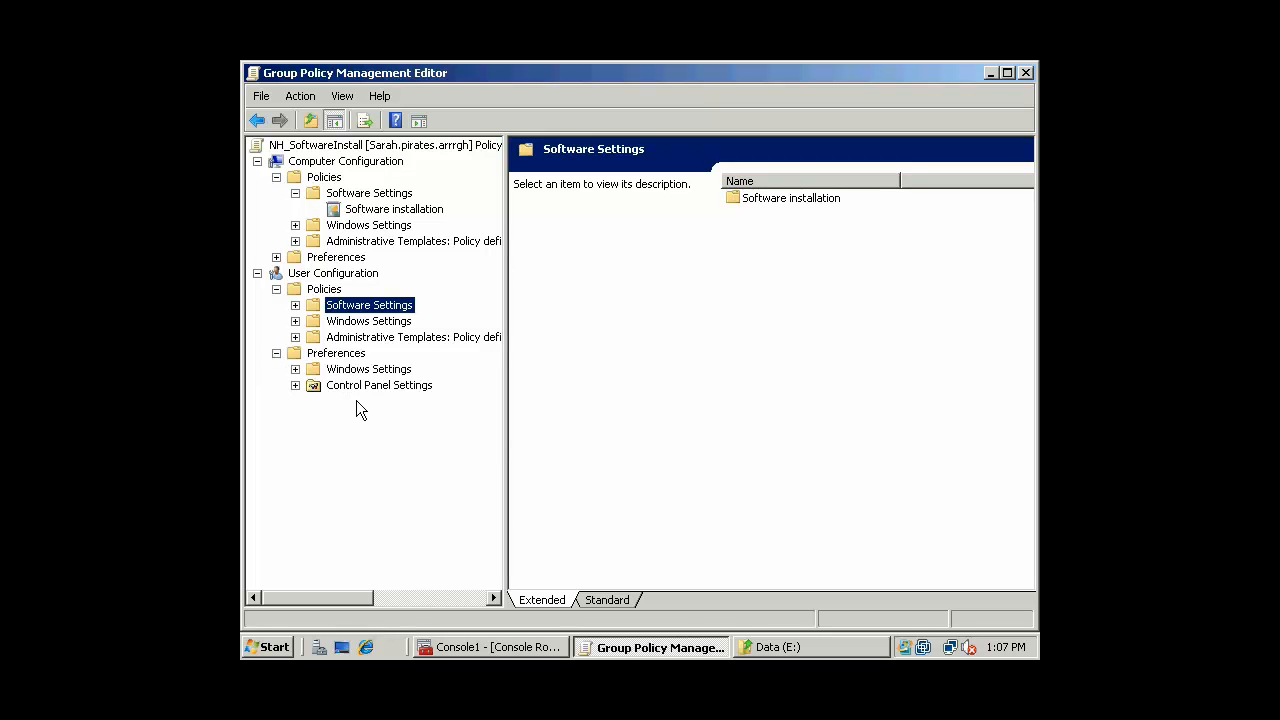
click(295, 369)
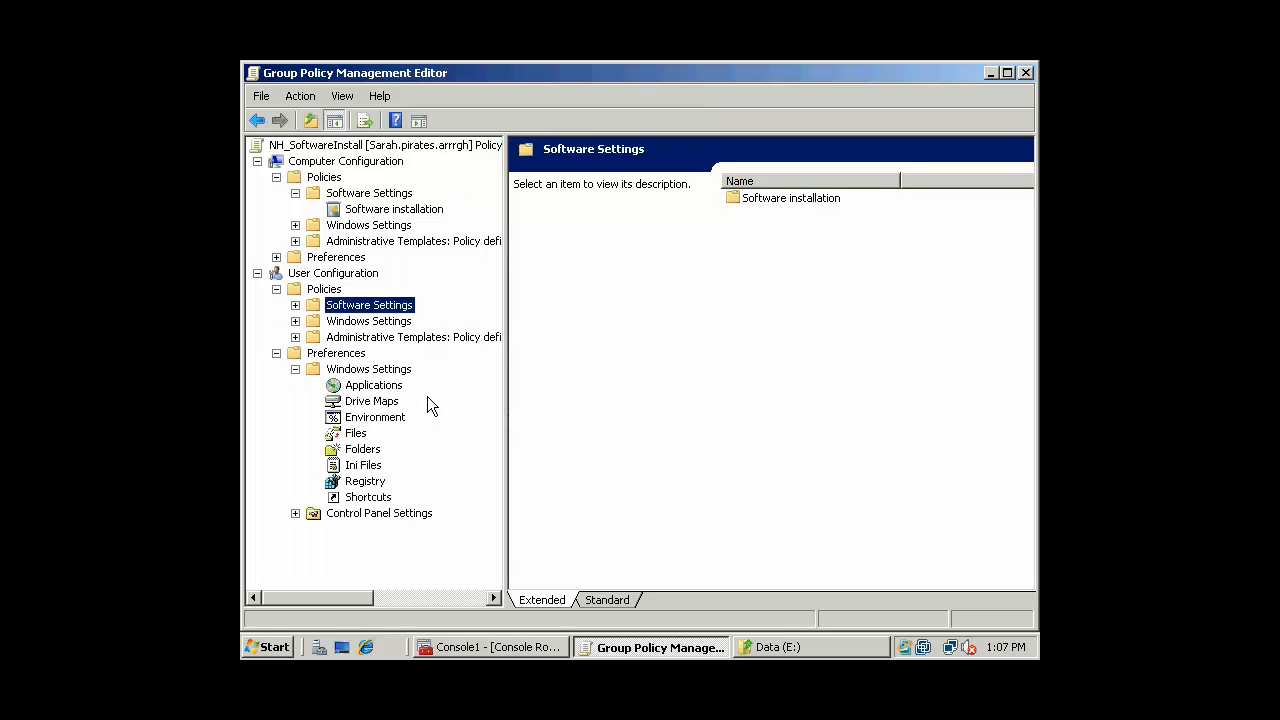
click(373, 389)
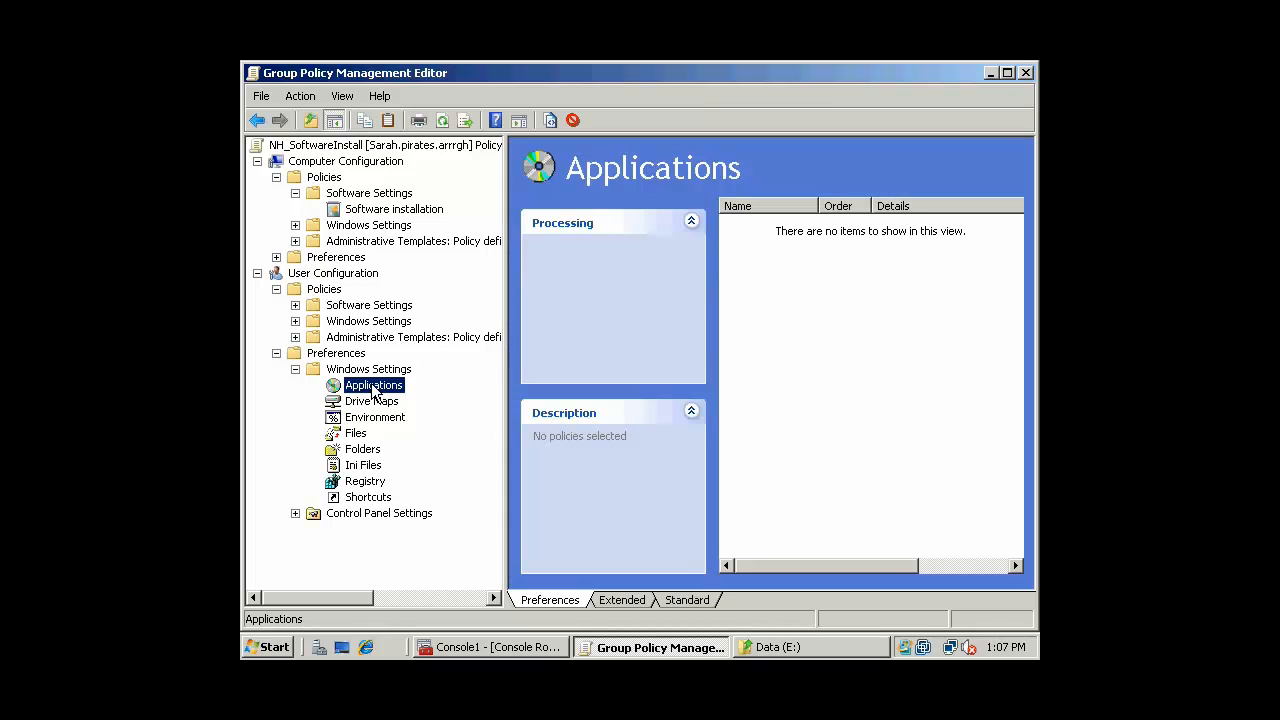
Close the policy editor and the Data (E:) Explorer window
click(1025, 73)
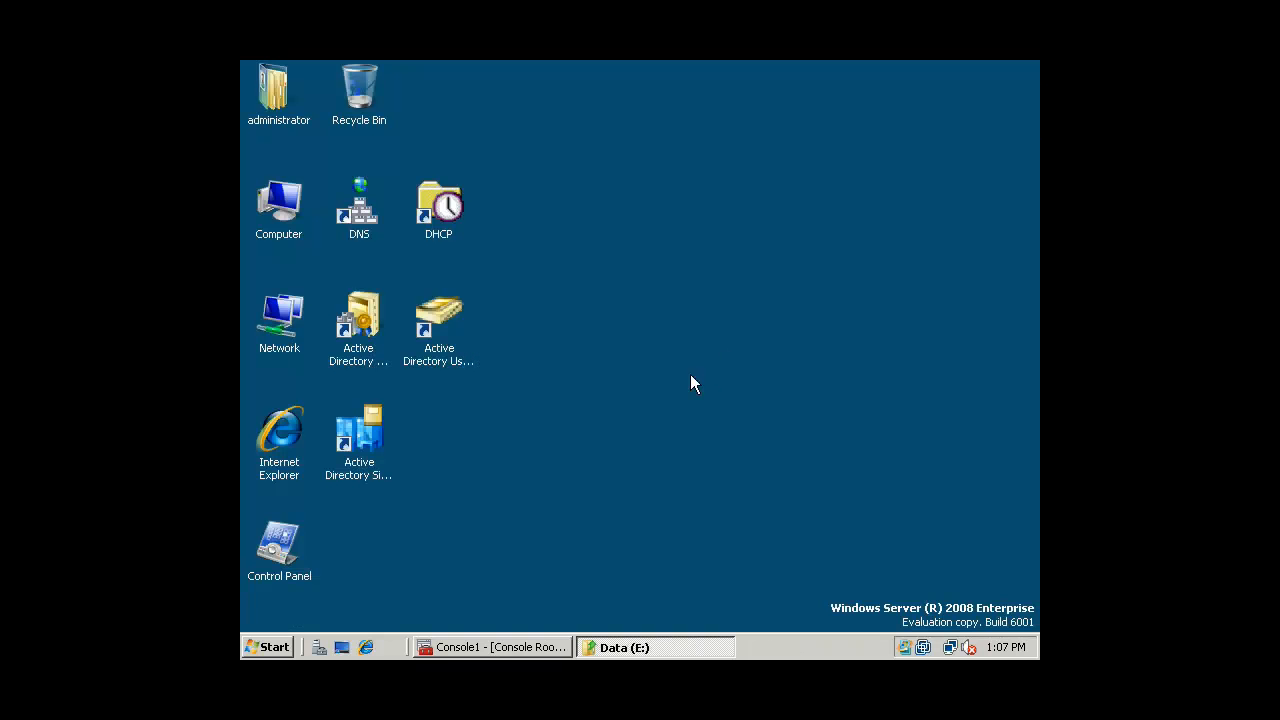
click(600, 647)
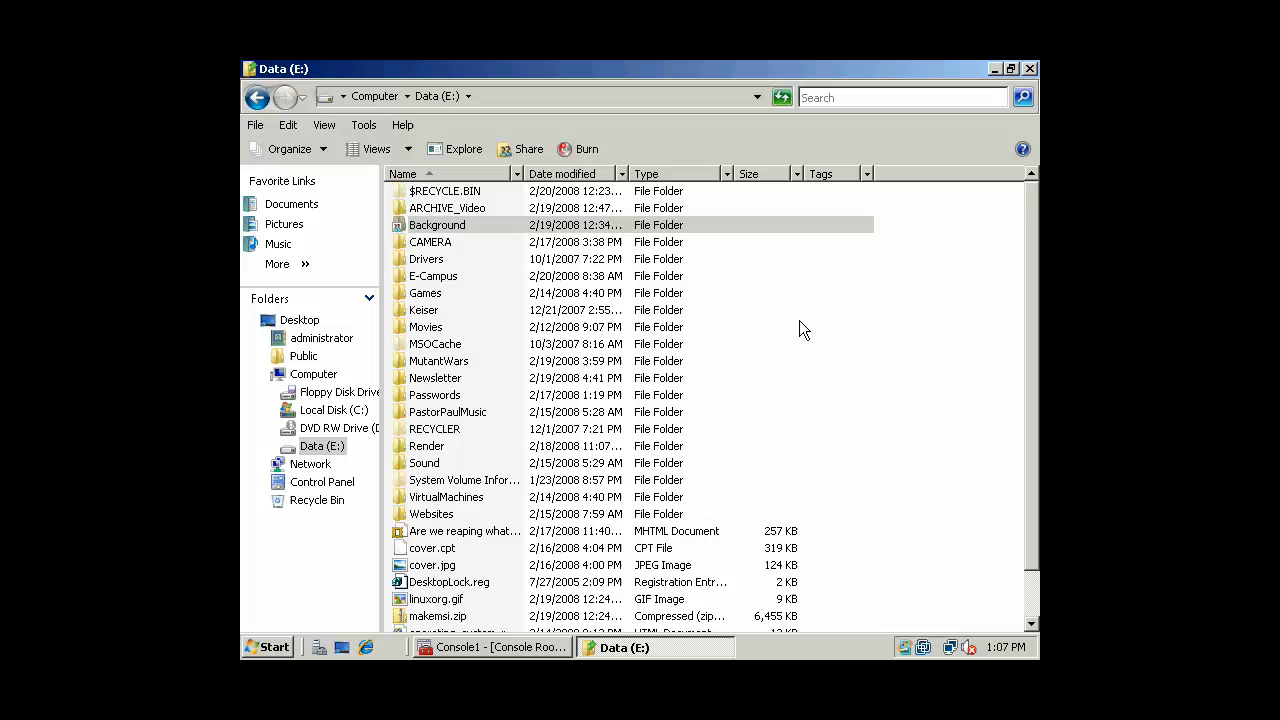
click(1029, 69)
Back in Group Policy Management, check EnemyAgents and Research, then right-click NH_SoftwareInstall
click(463, 652)
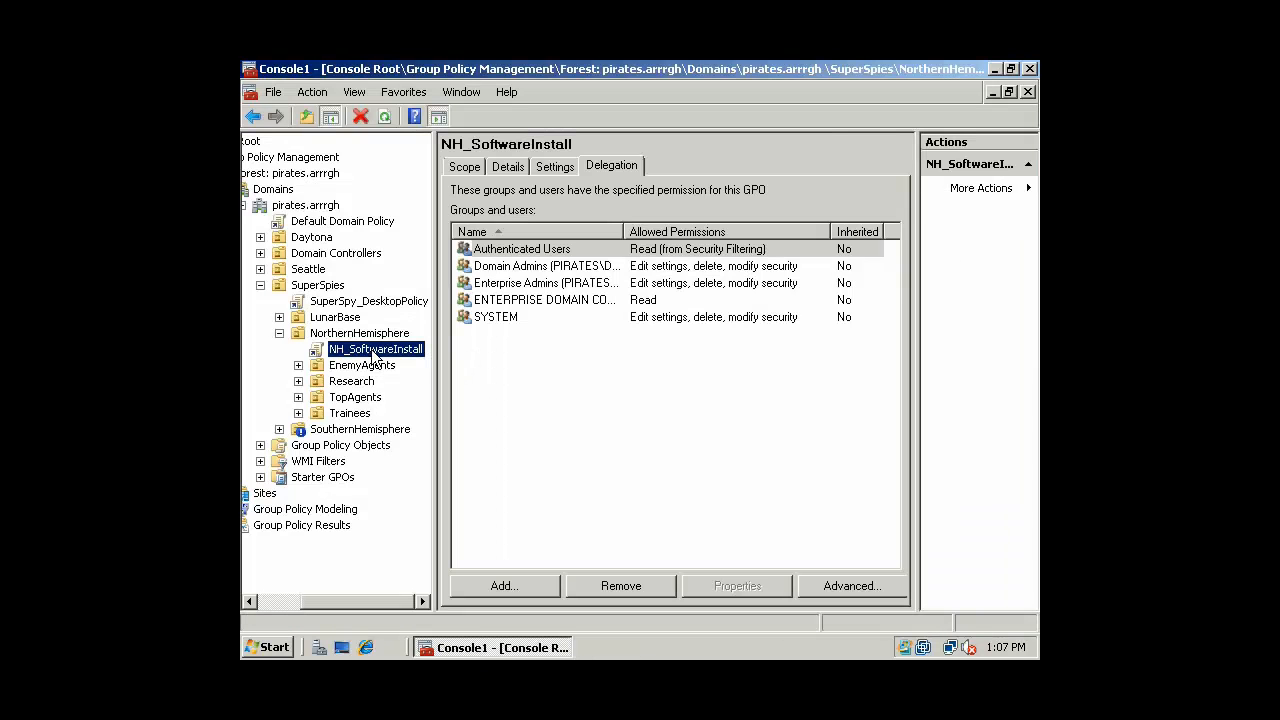
click(364, 368)
click(375, 352)
click(362, 384)
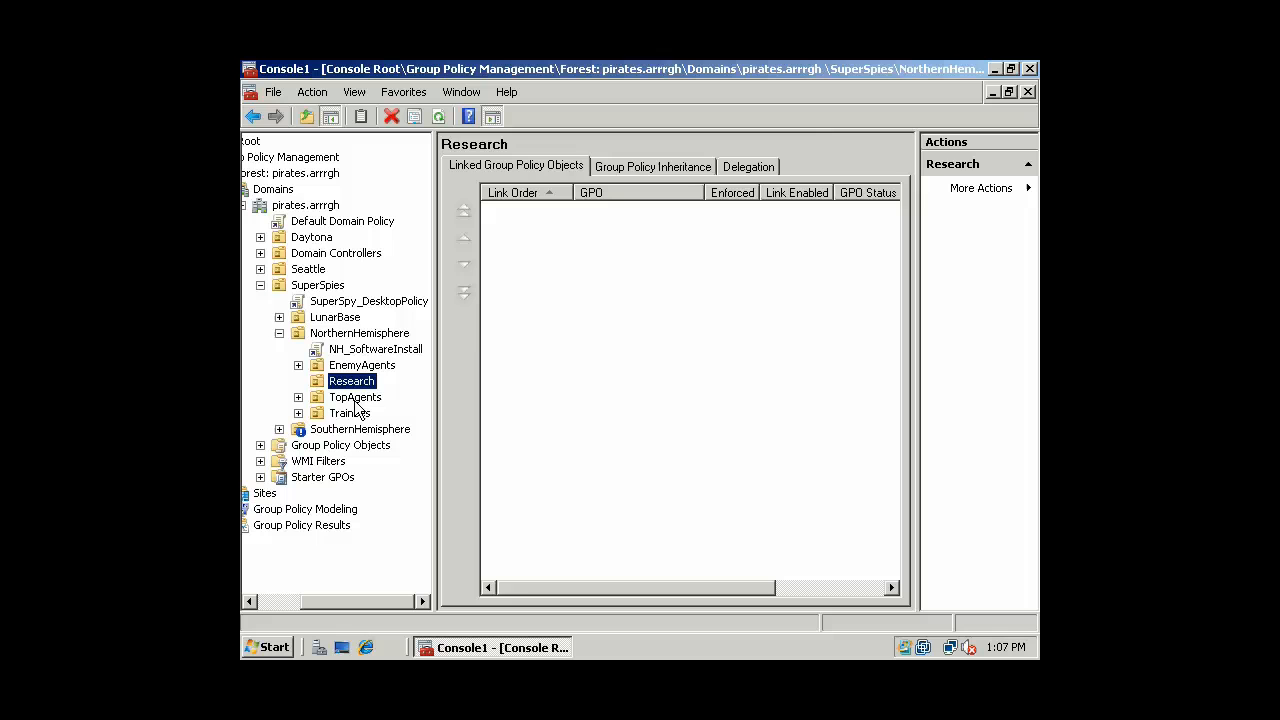
click(378, 349)
right_click(378, 349)
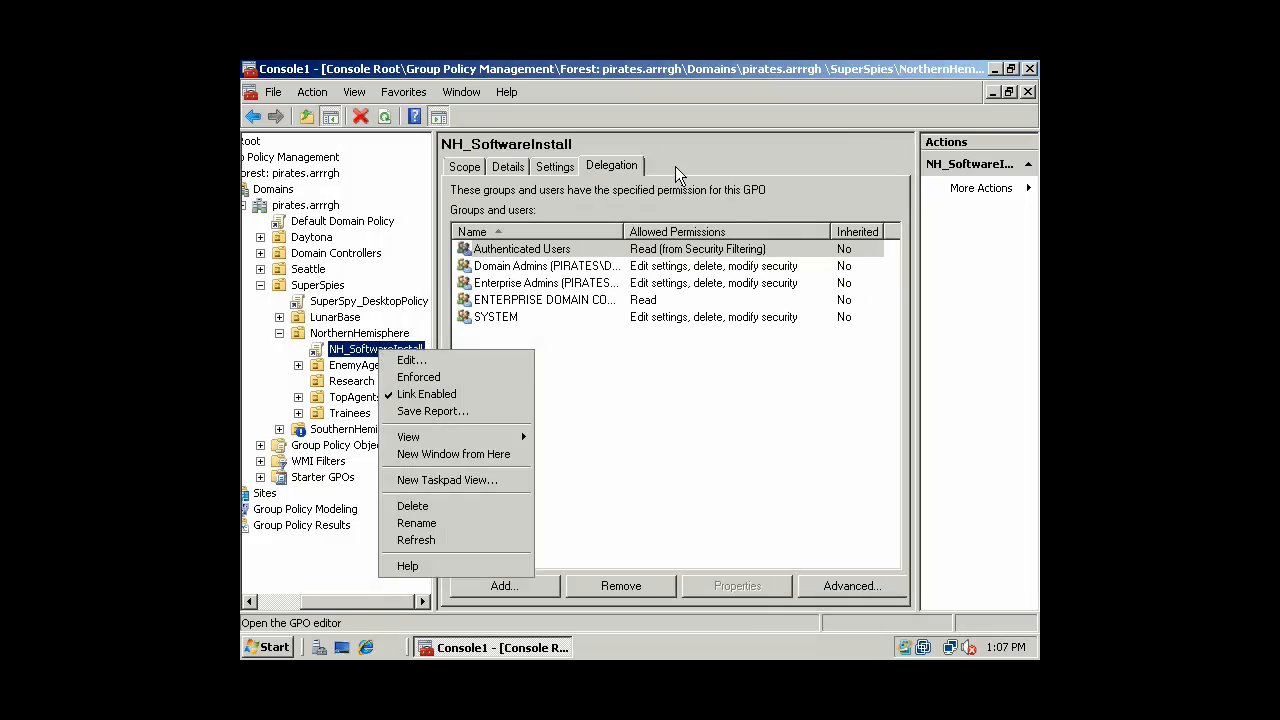
Open NH_SoftwareInstall's full security settings from the Delegation tab
click(614, 172)
click(839, 588)
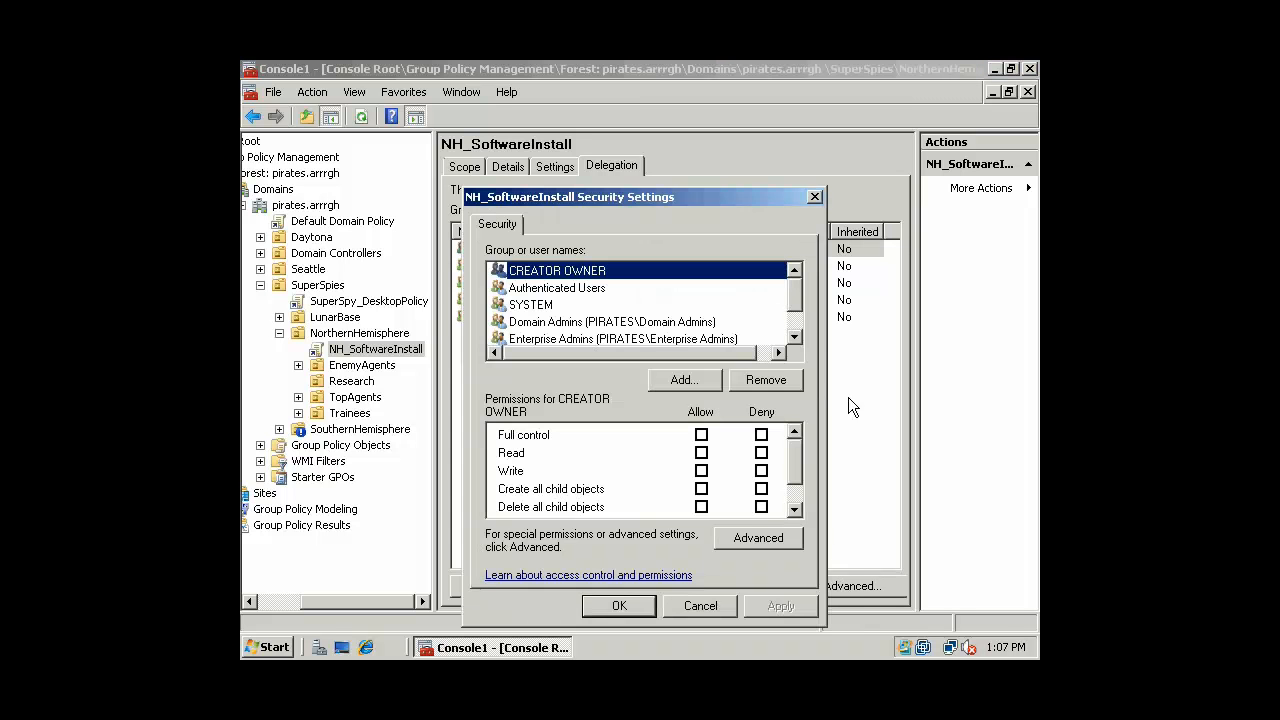
click(796, 335)
scroll(798, 318, up, 1)
In Advanced security settings, trial-add an entry, review Auditing, then cancel without changes
click(768, 538)
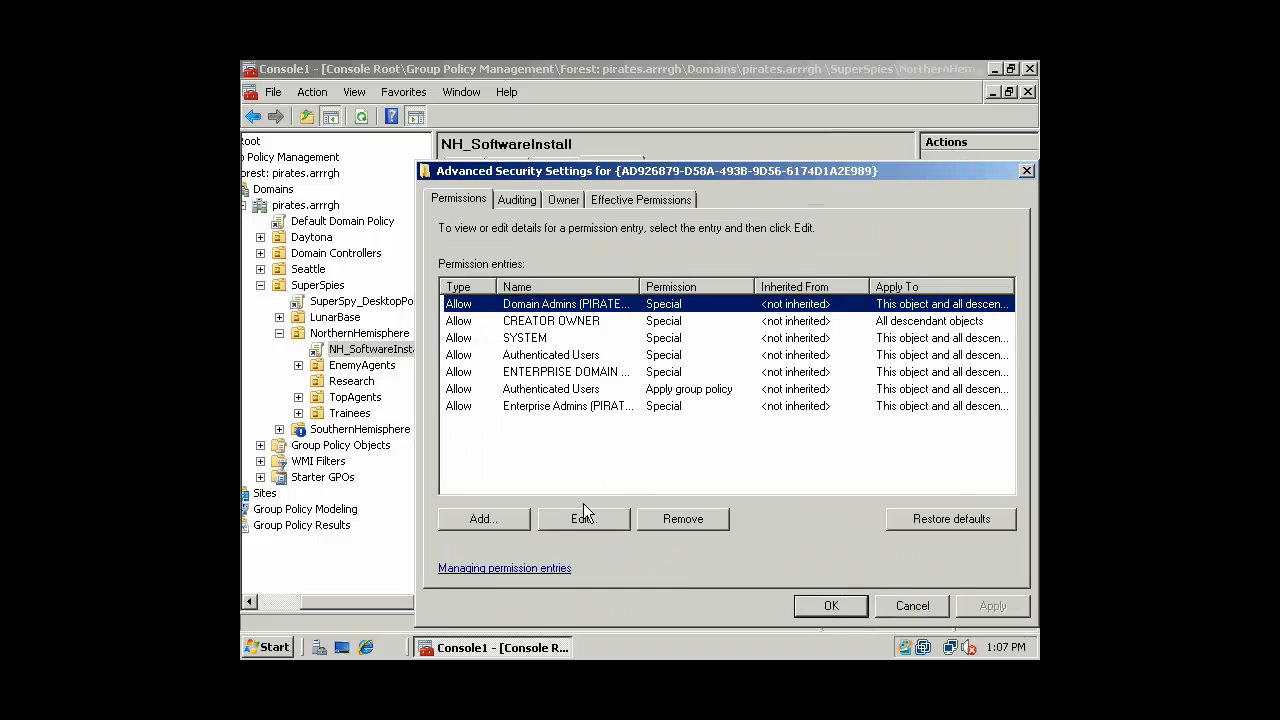
click(484, 518)
text(Einstein)
key(Return)
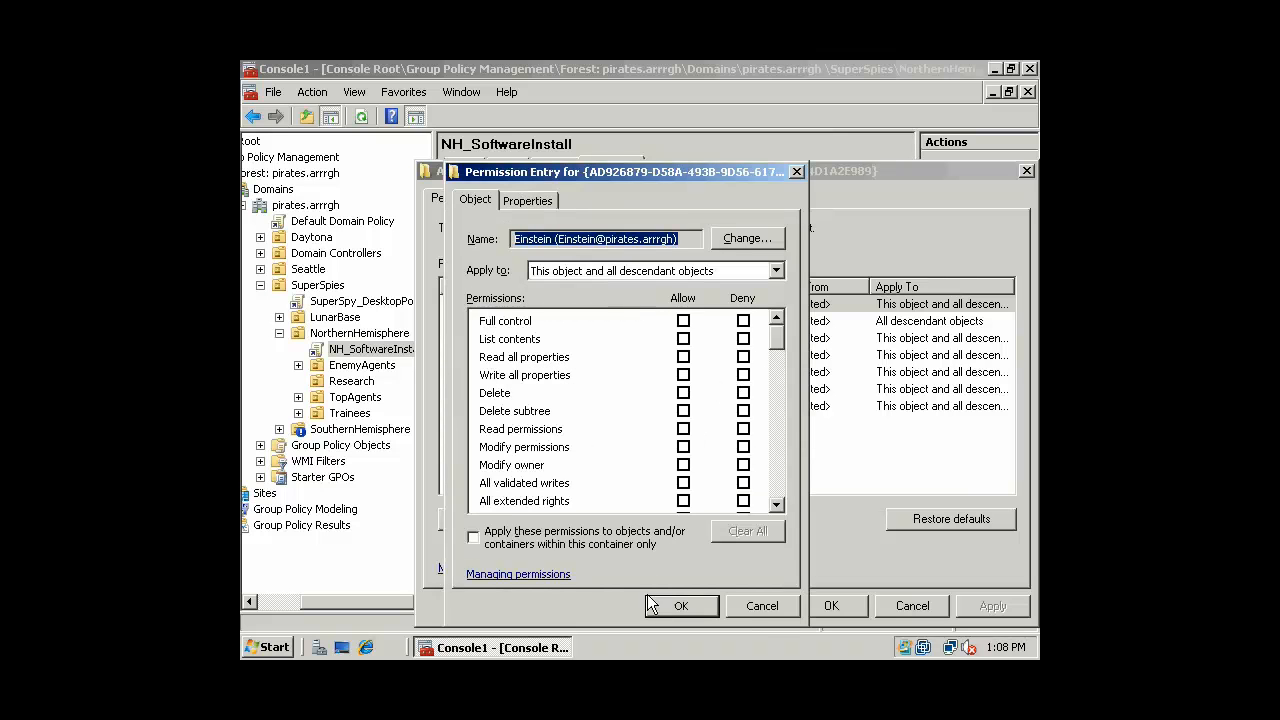
click(686, 605)
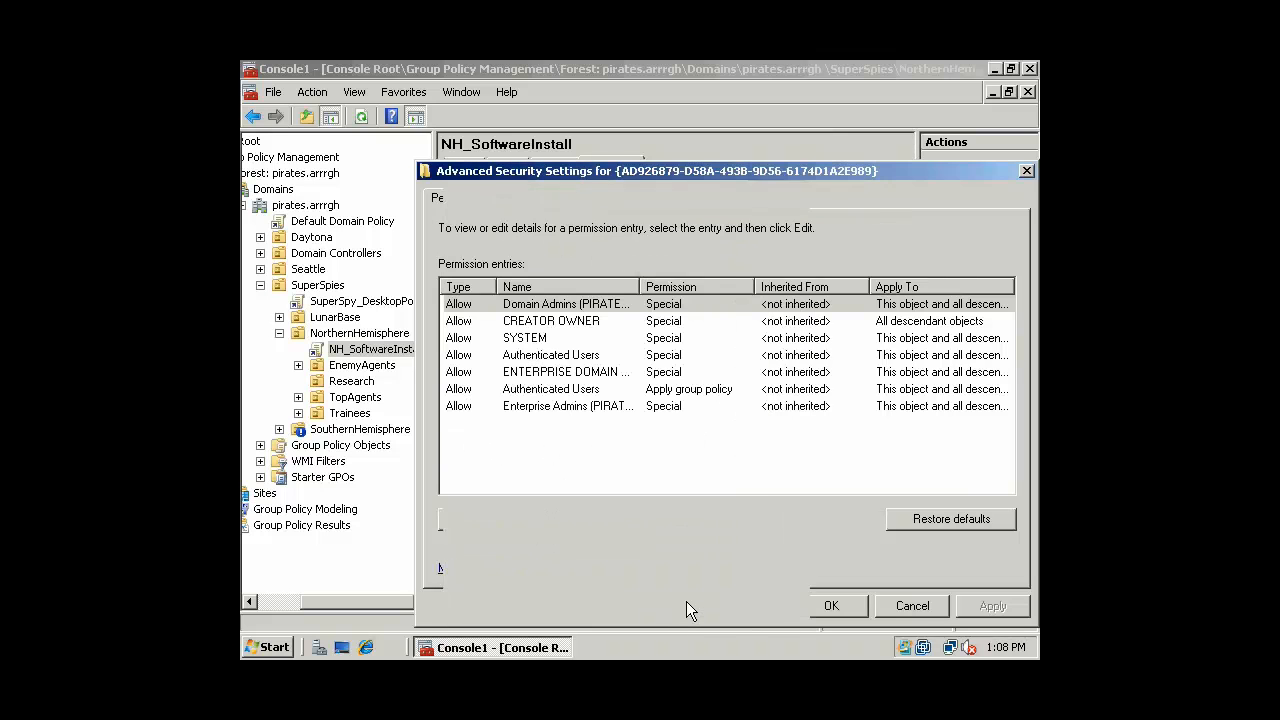
click(522, 200)
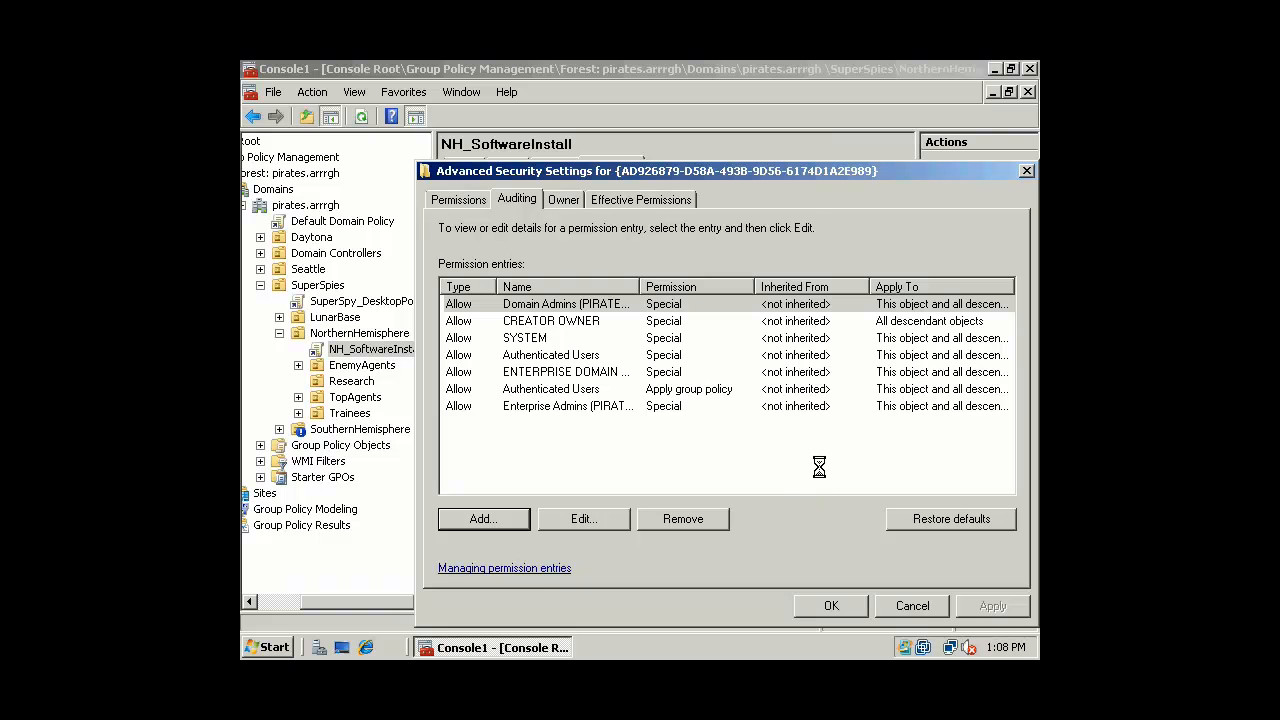
click(912, 606)
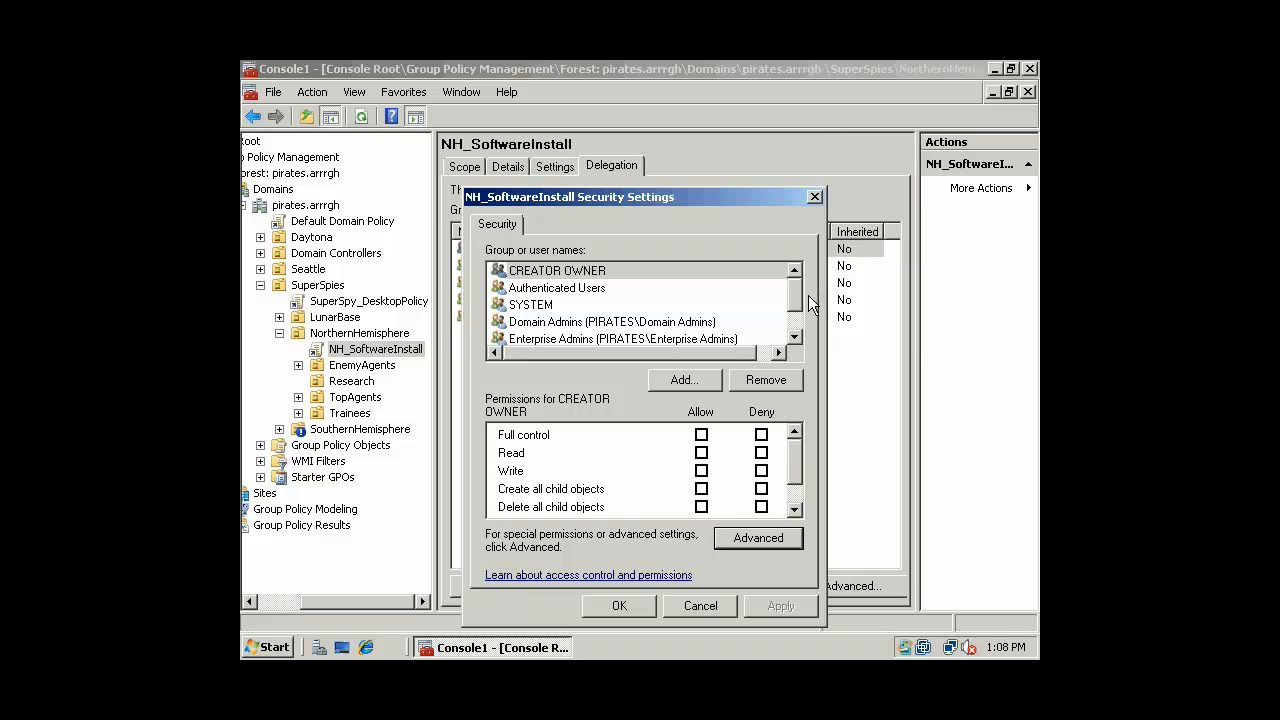
Add a user to NH_SoftwareInstall's permissions with Deny on Read and Apply group policy, confirming the warning
click(793, 308)
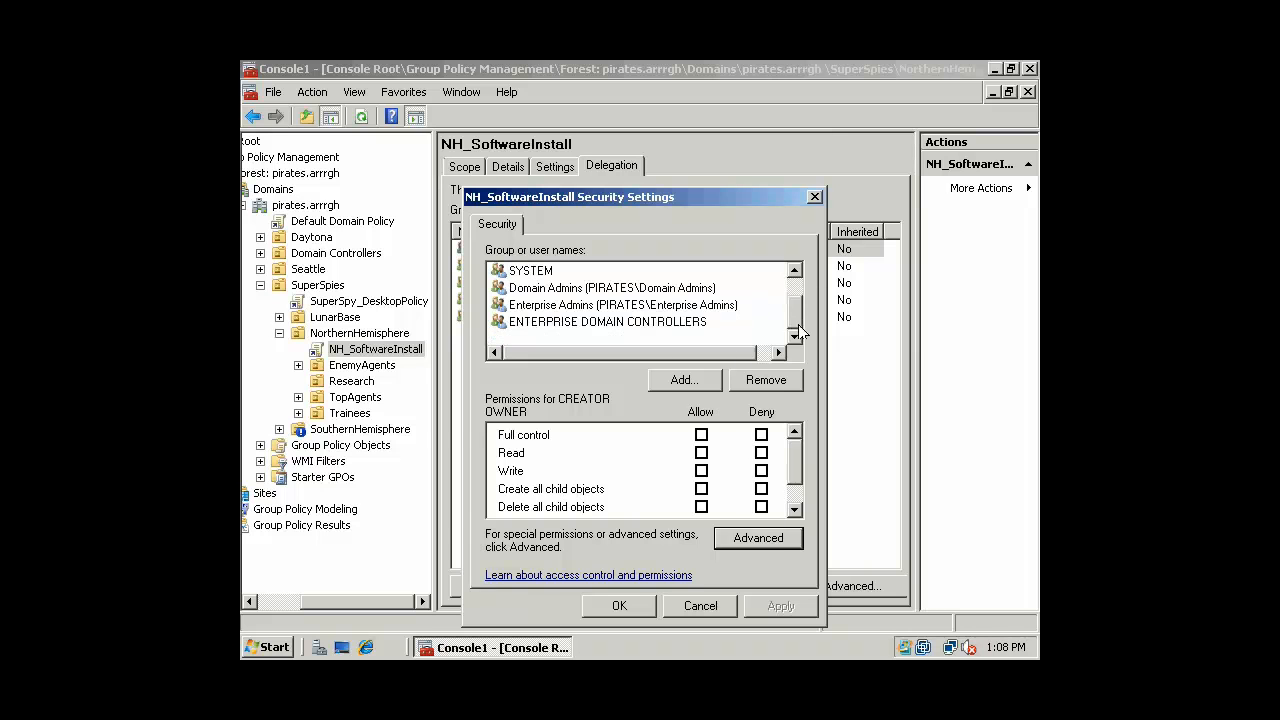
click(688, 384)
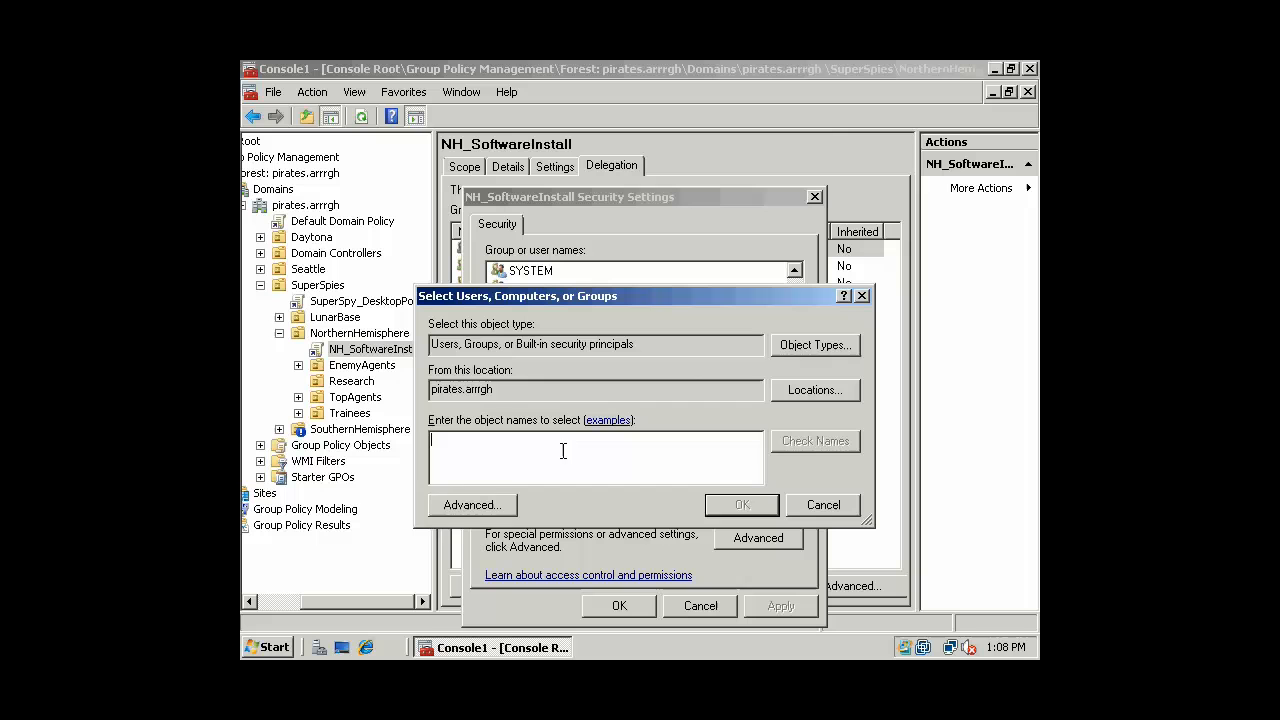
text(Einstein)
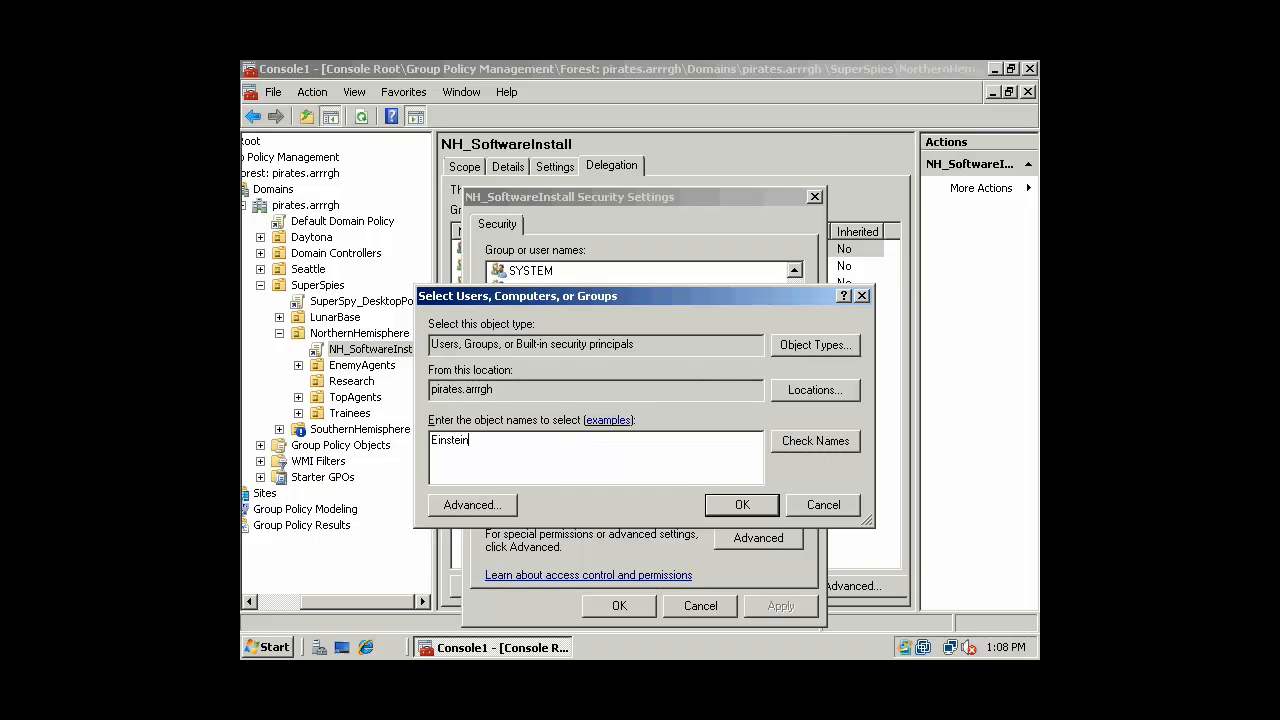
key(Return)
mouse_move(793, 460)
mouse_down()
mouse_move(793, 494)
mouse_move(797, 452)
mouse_up()
click(761, 452)
click(761, 488)
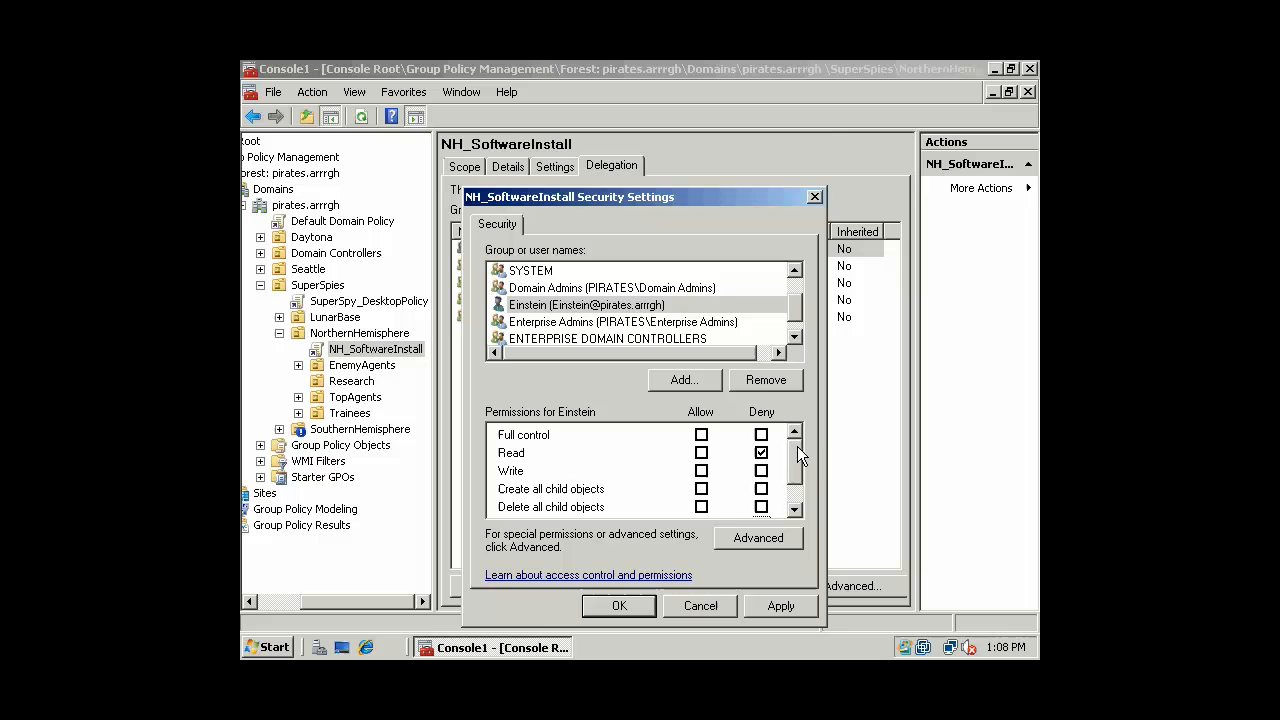
click(604, 305)
click(778, 606)
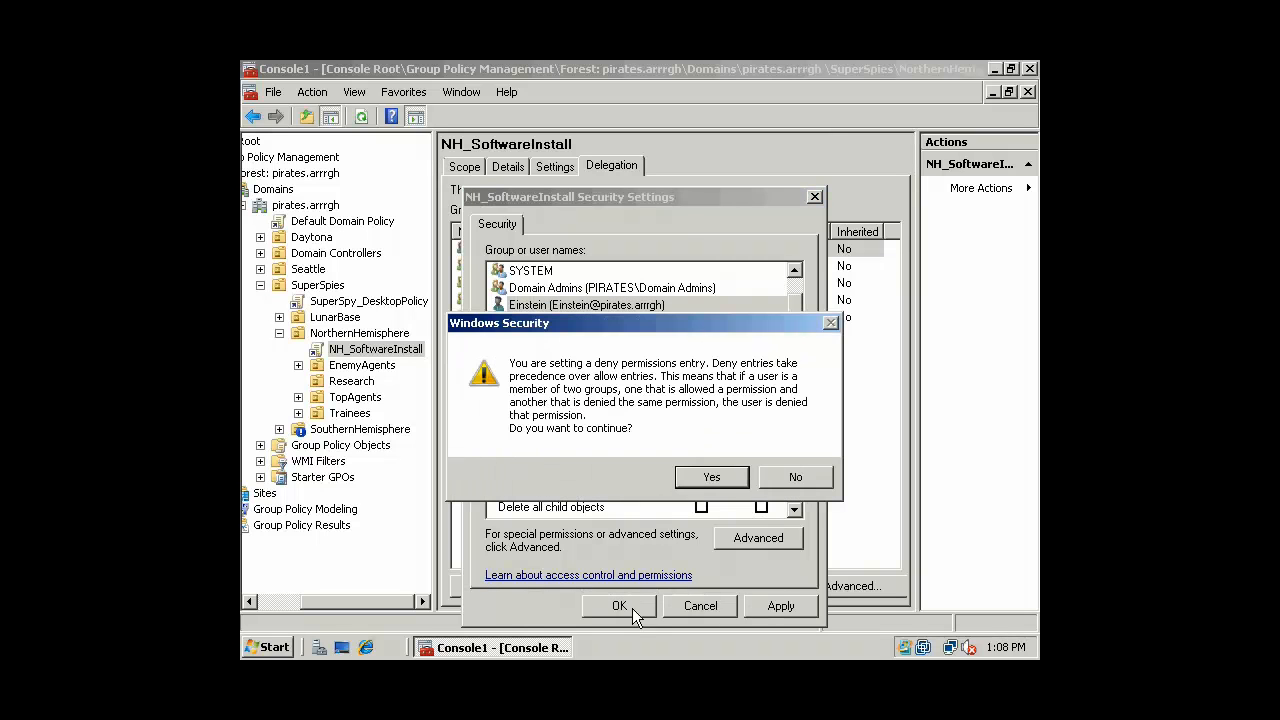
click(705, 479)
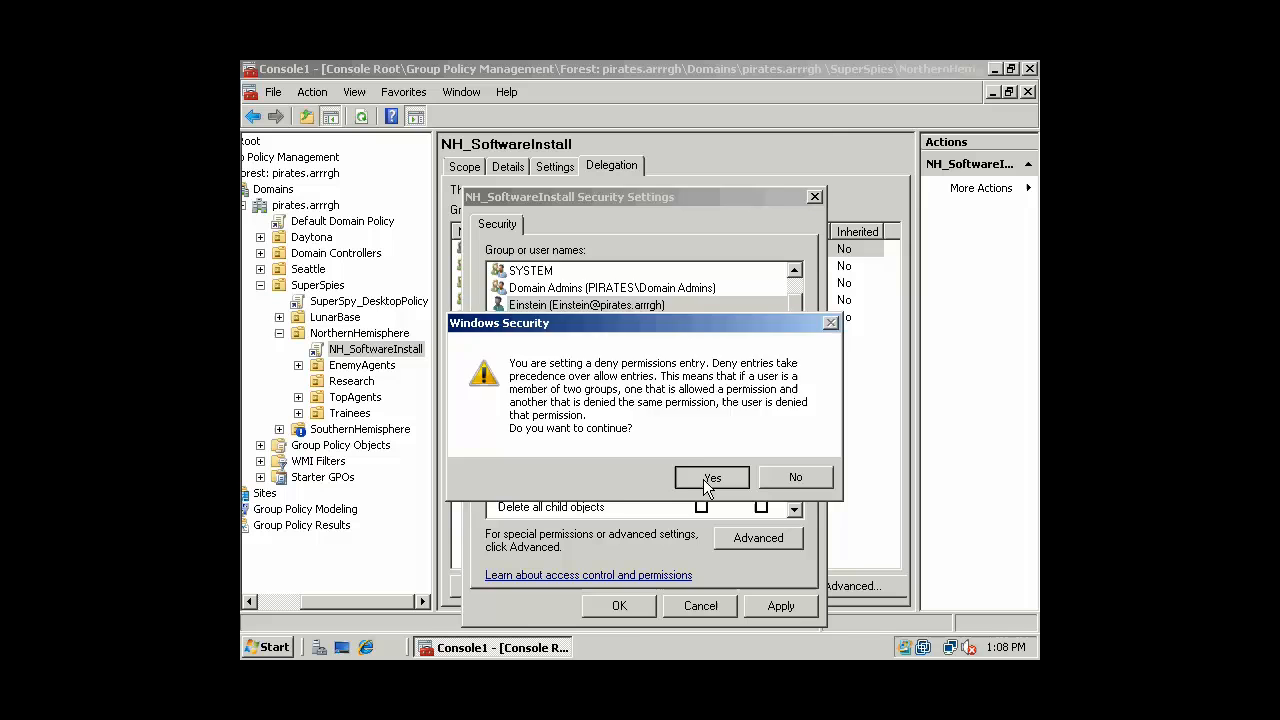
click(620, 606)
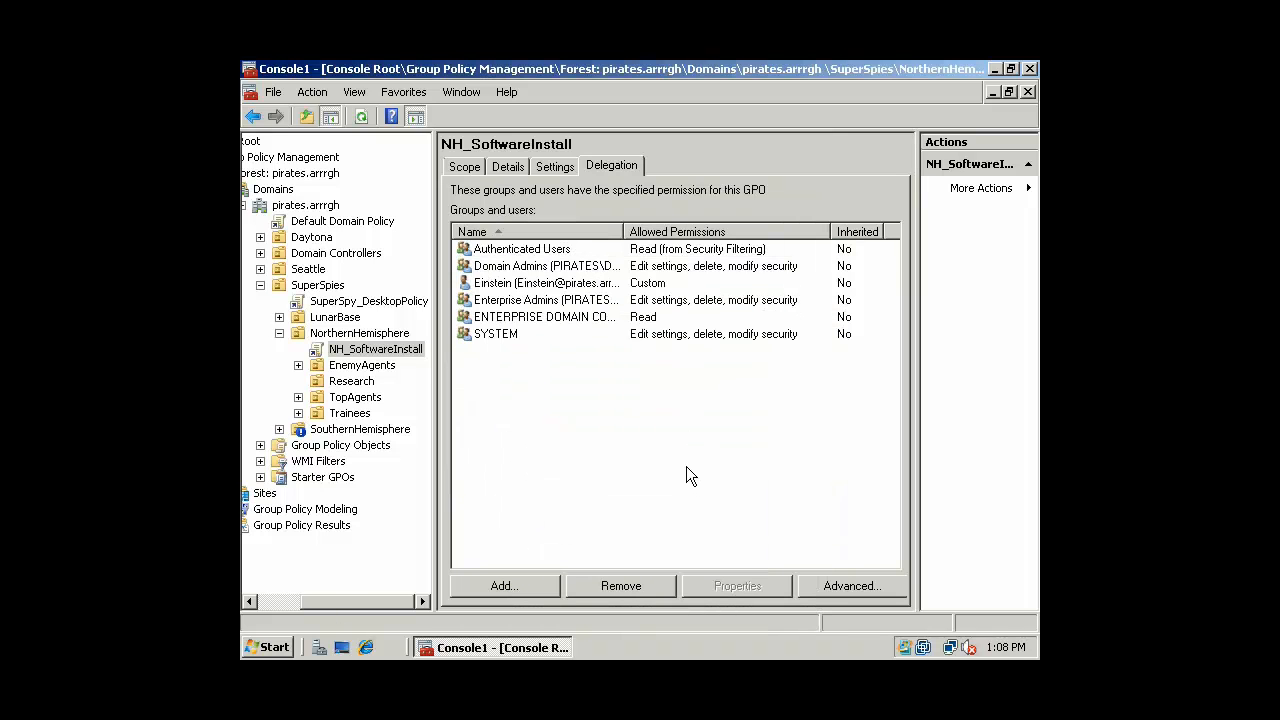
Confirm NH_SoftwareInstall's NorthernHemisphere link on the Scope tab, then close Console1, saving its settings
click(466, 167)
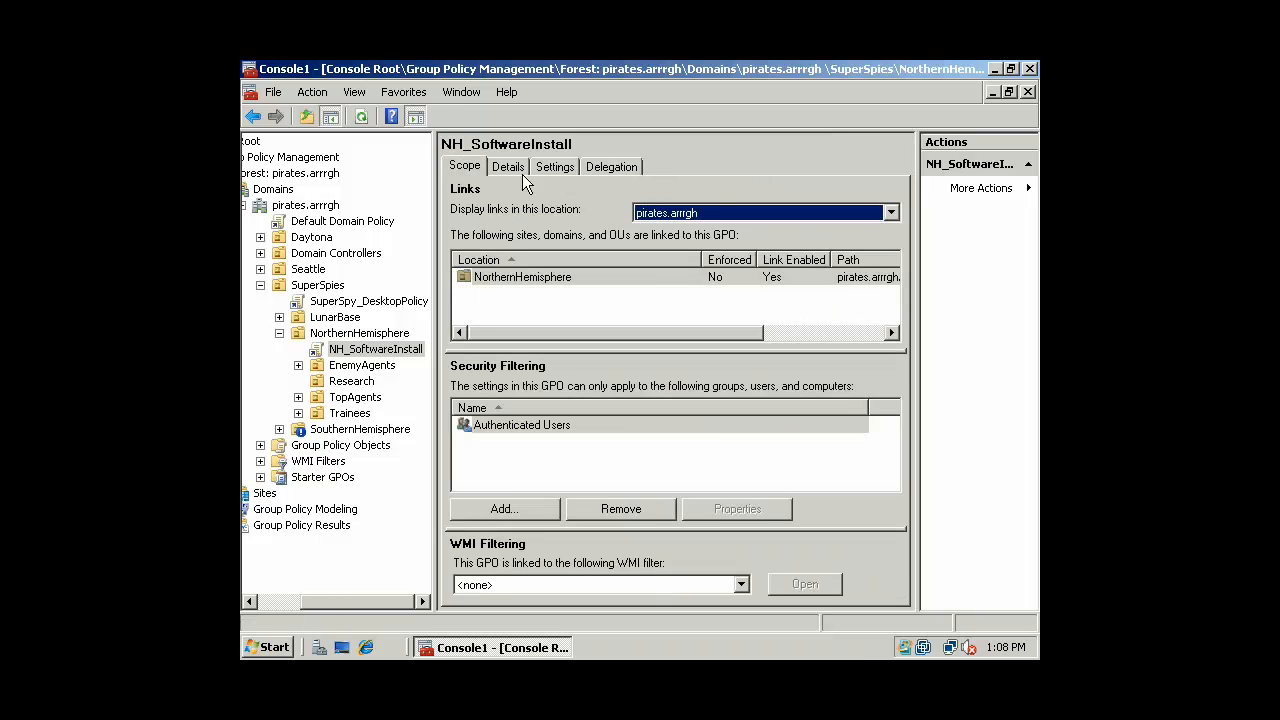
click(382, 352)
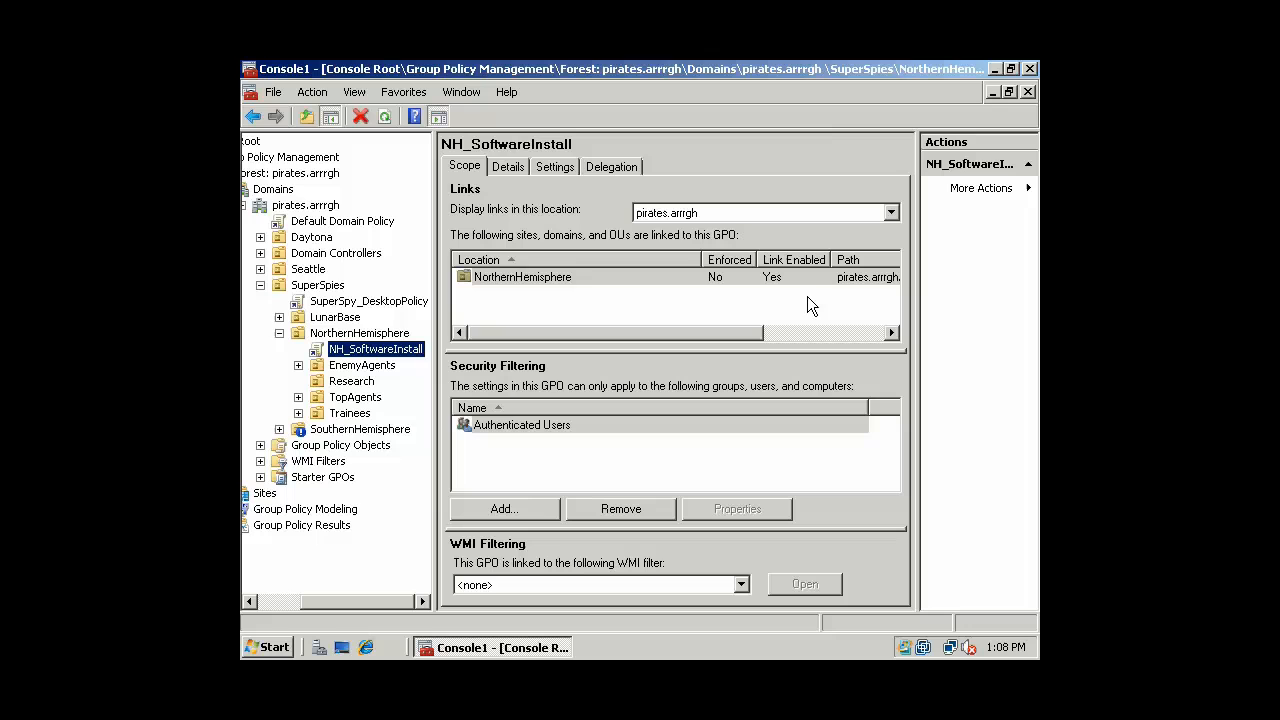
click(1029, 68)
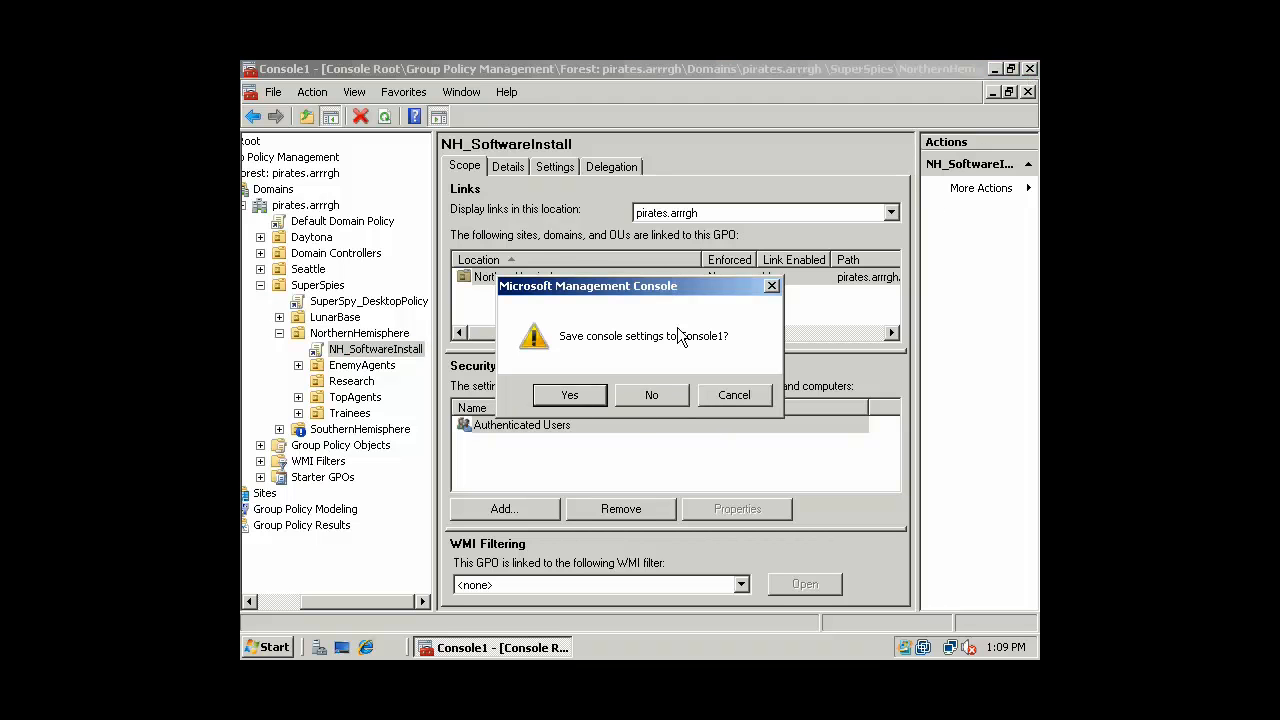
click(569, 395)
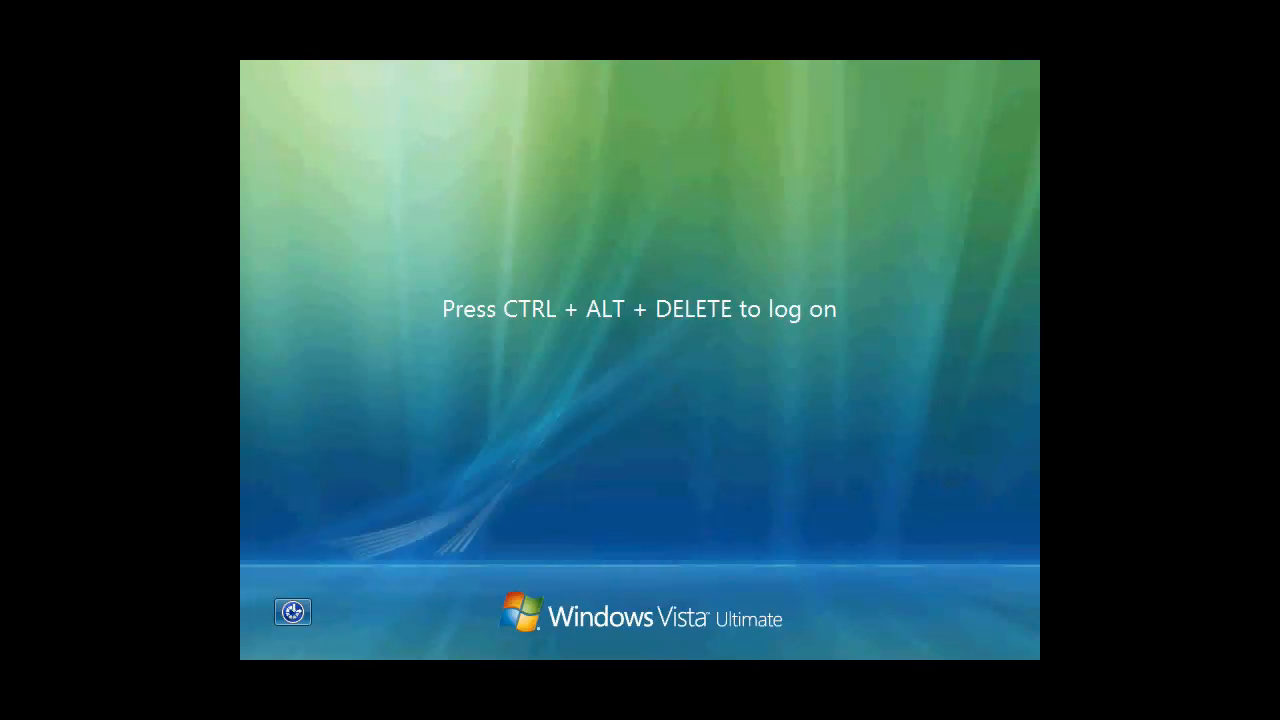
Acknowledge the PIRATES TopSecret logon warning and choose to log on as another user
key(ctrl+alt+Delete)
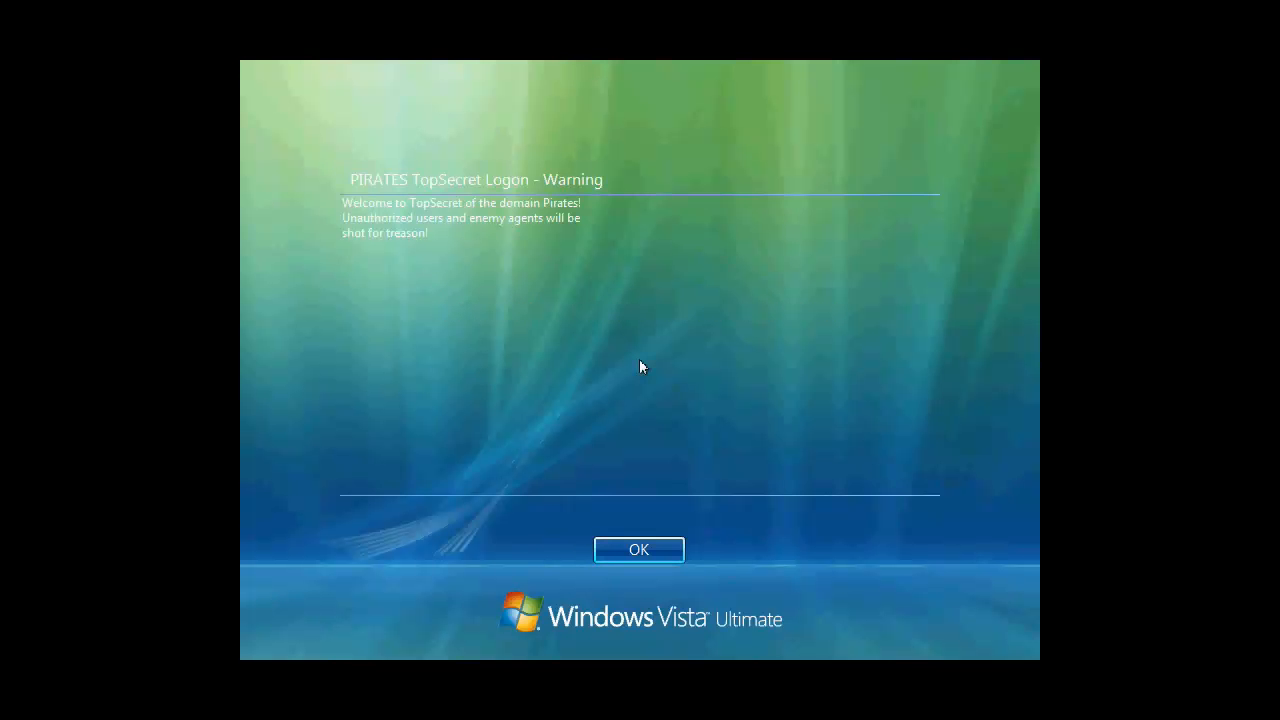
click(639, 548)
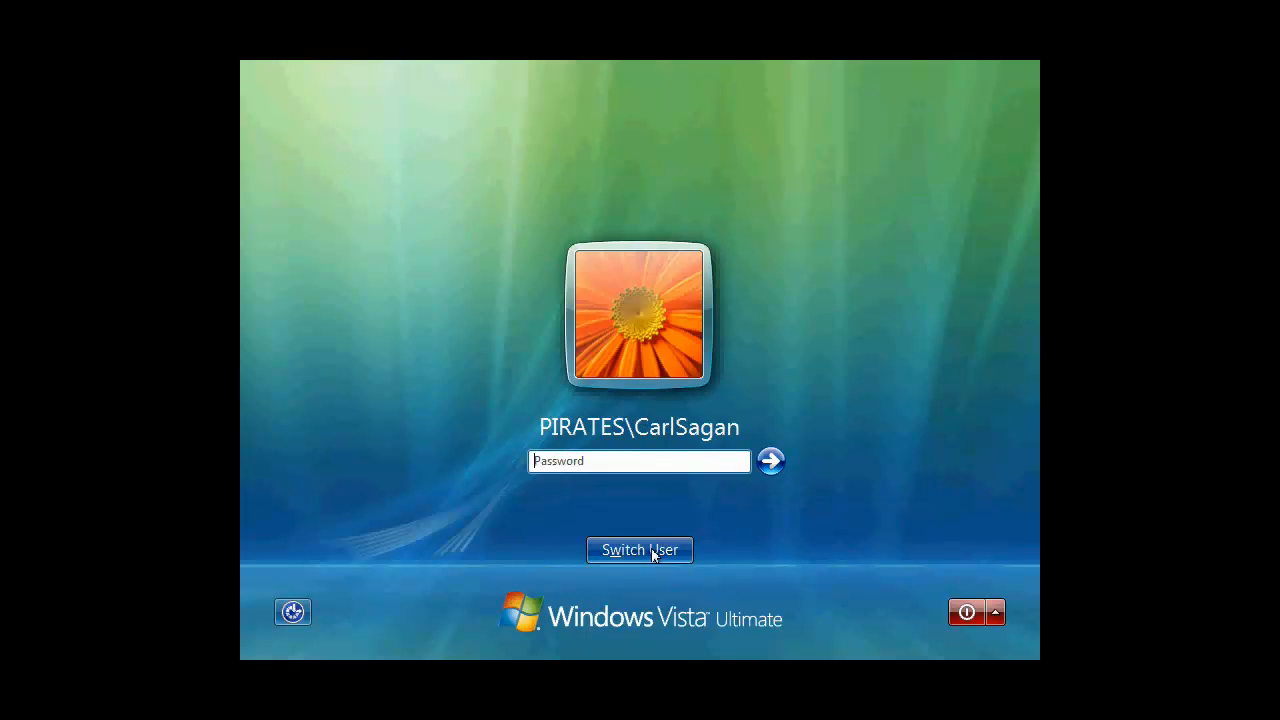
click(640, 550)
click(718, 428)
click(622, 400)
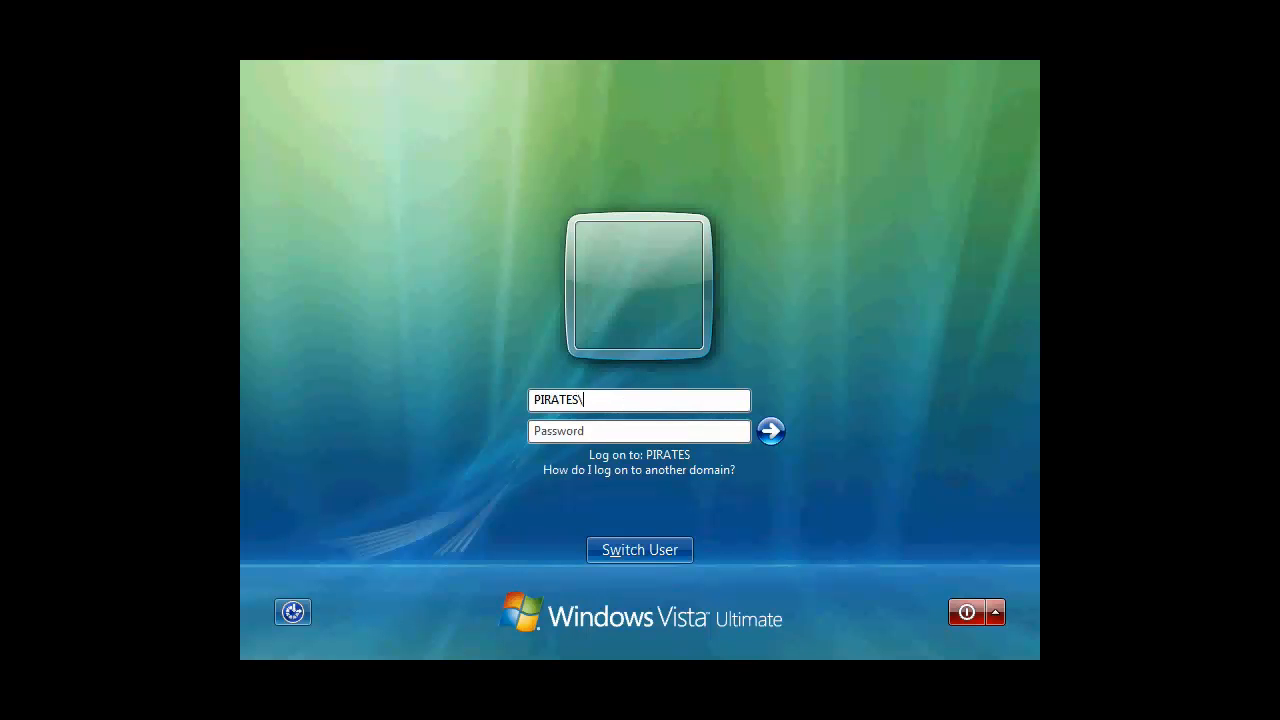
Log on to the PIRATES domain with the user's name and password, re-entering the password after an error
text(PIRATES\tesla)
key(Tab)
text(•)
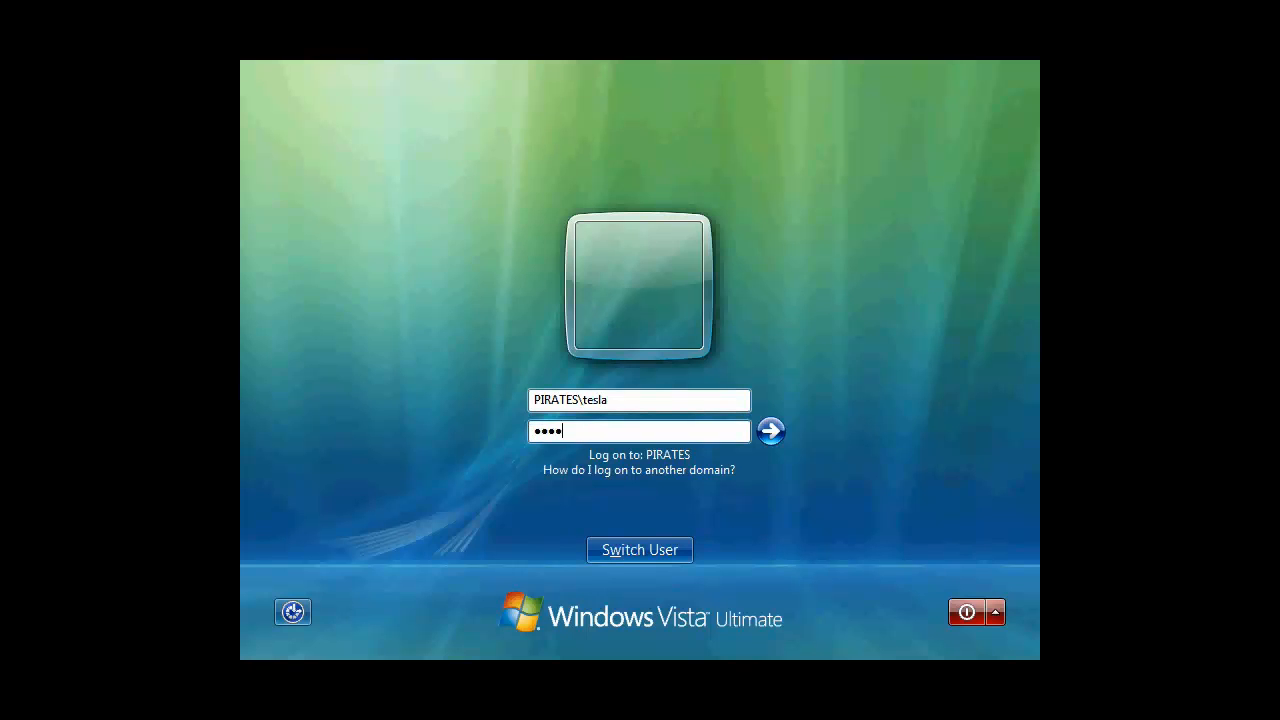
text(•••••••)
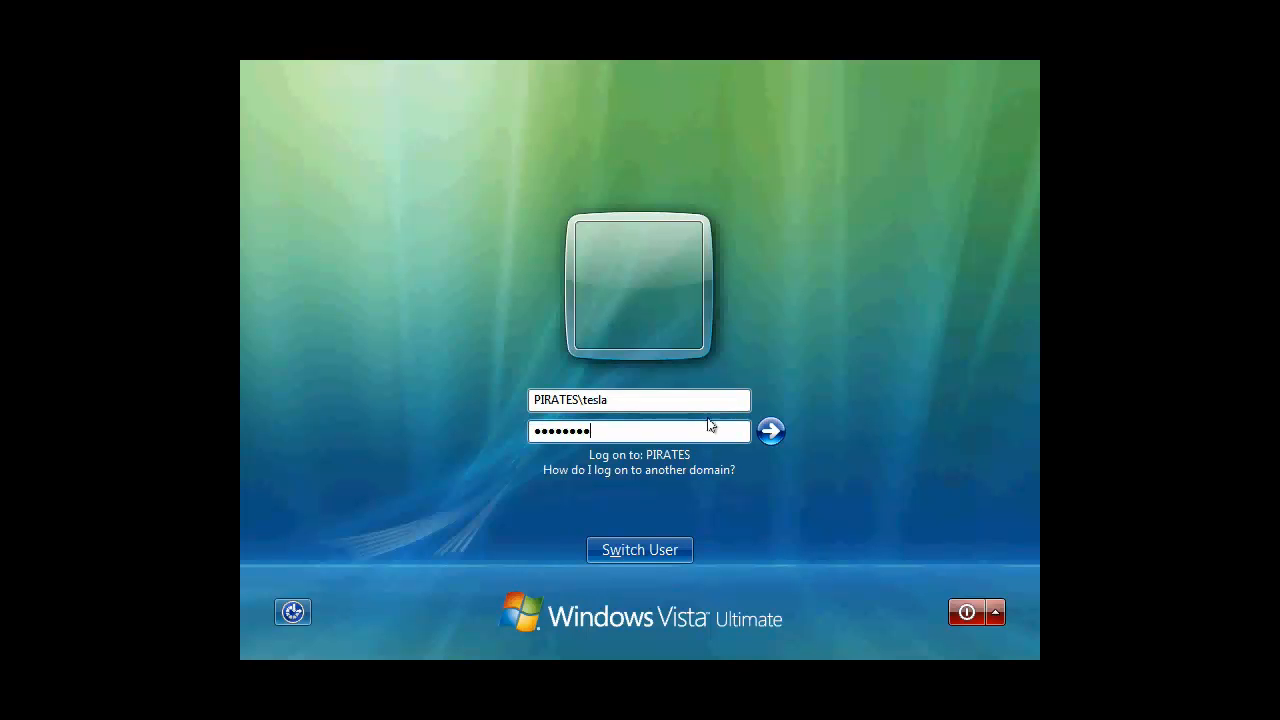
click(770, 431)
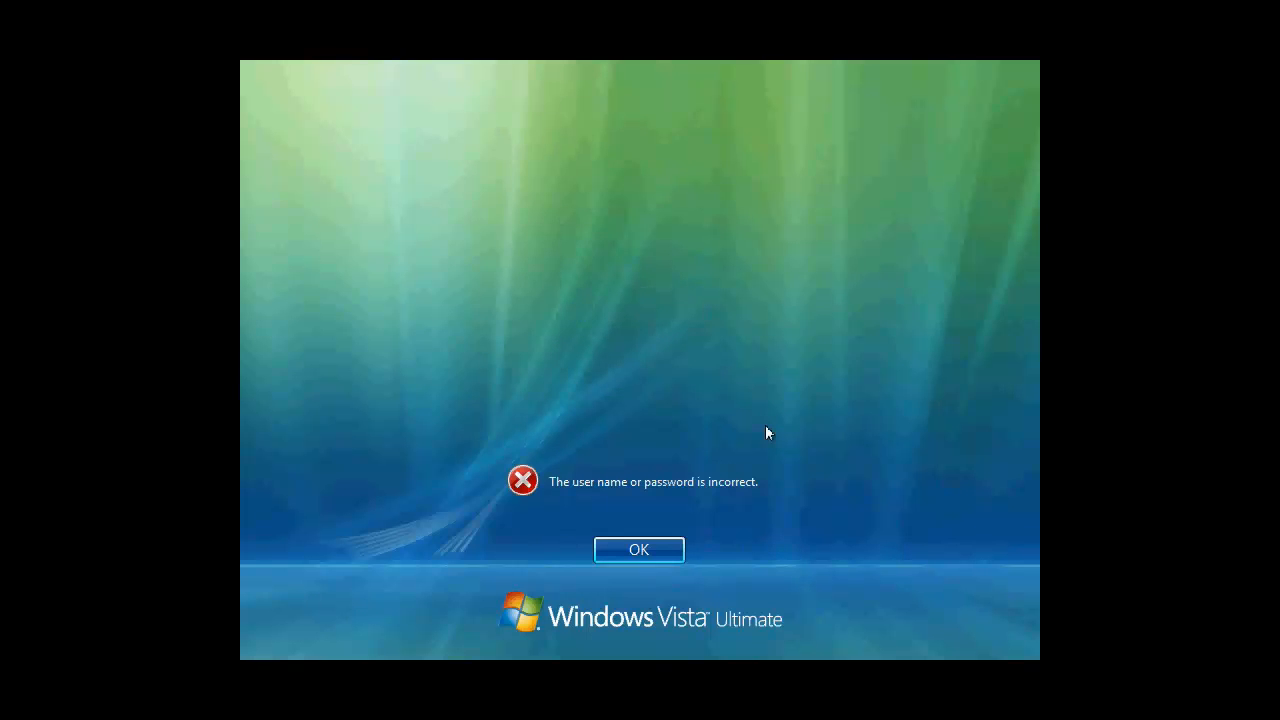
click(636, 553)
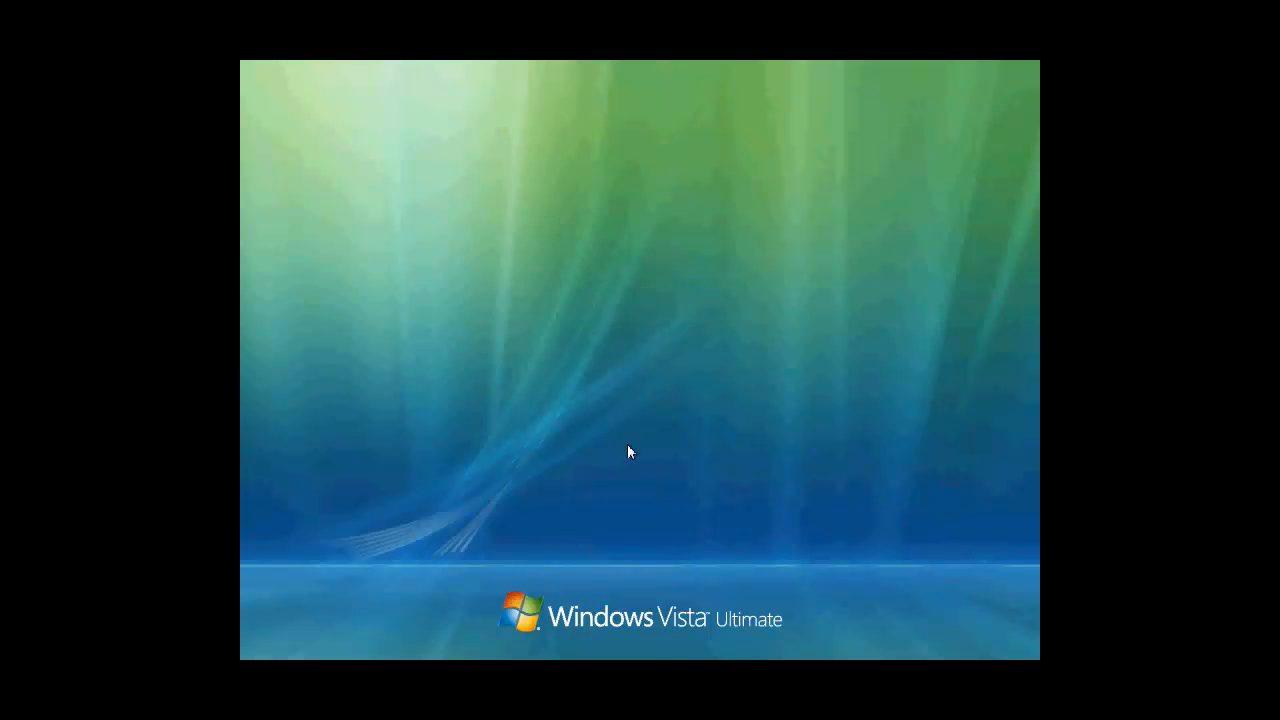
text(••••••••)
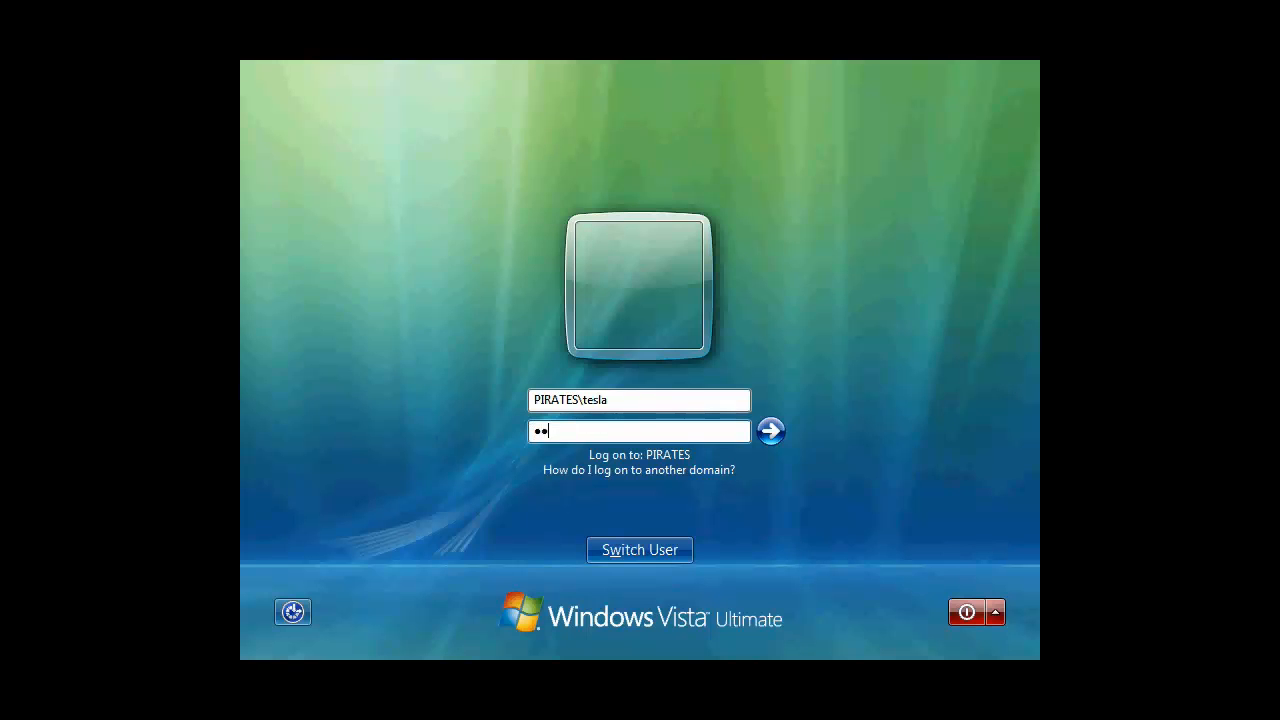
key(Return)
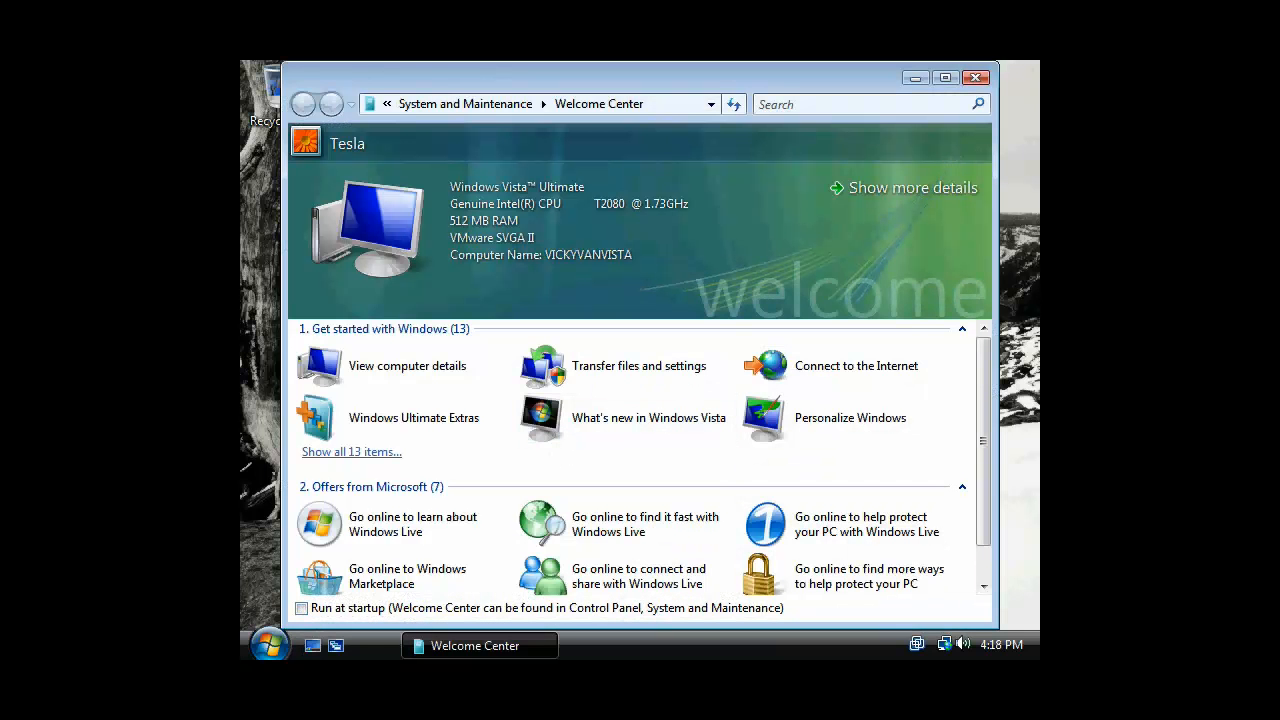
Close the Welcome Center window and bring up the Vista Start menu
click(975, 77)
click(269, 645)
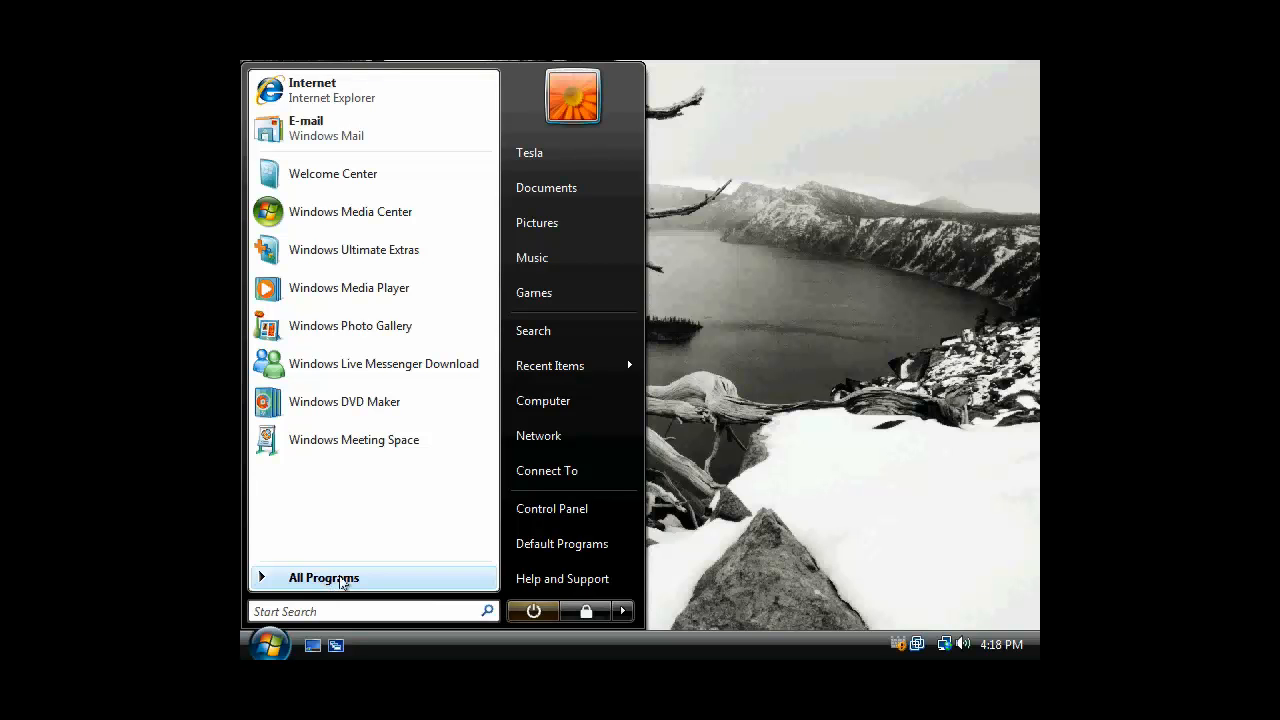
Launch Microsoft Office Project 2003 from All Programs > Microsoft Office, then cancel its setup at the product key
click(329, 581)
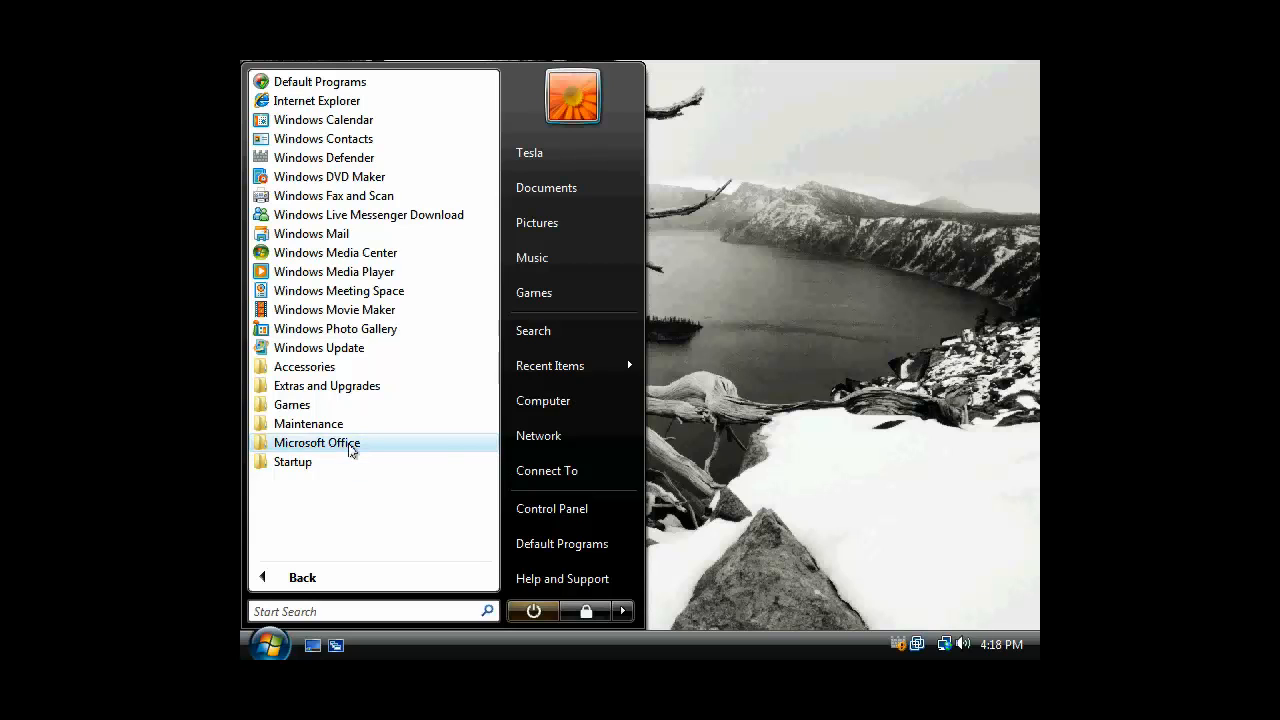
click(350, 449)
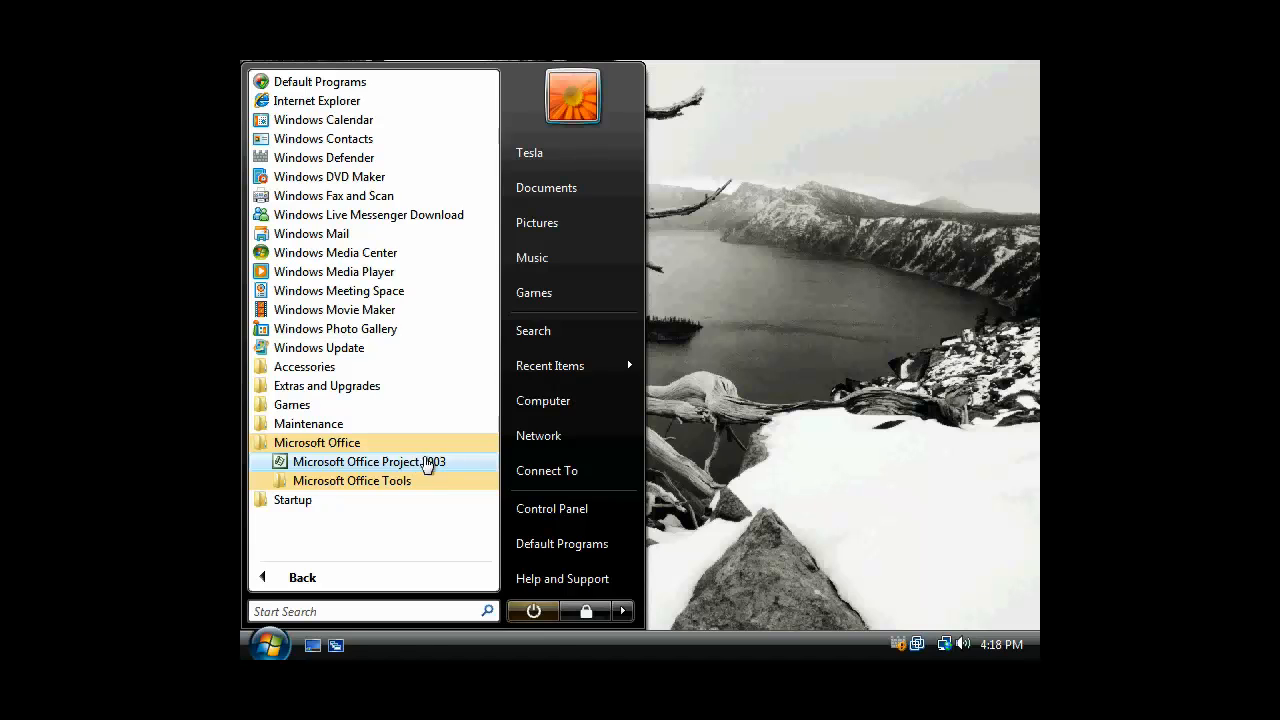
click(425, 461)
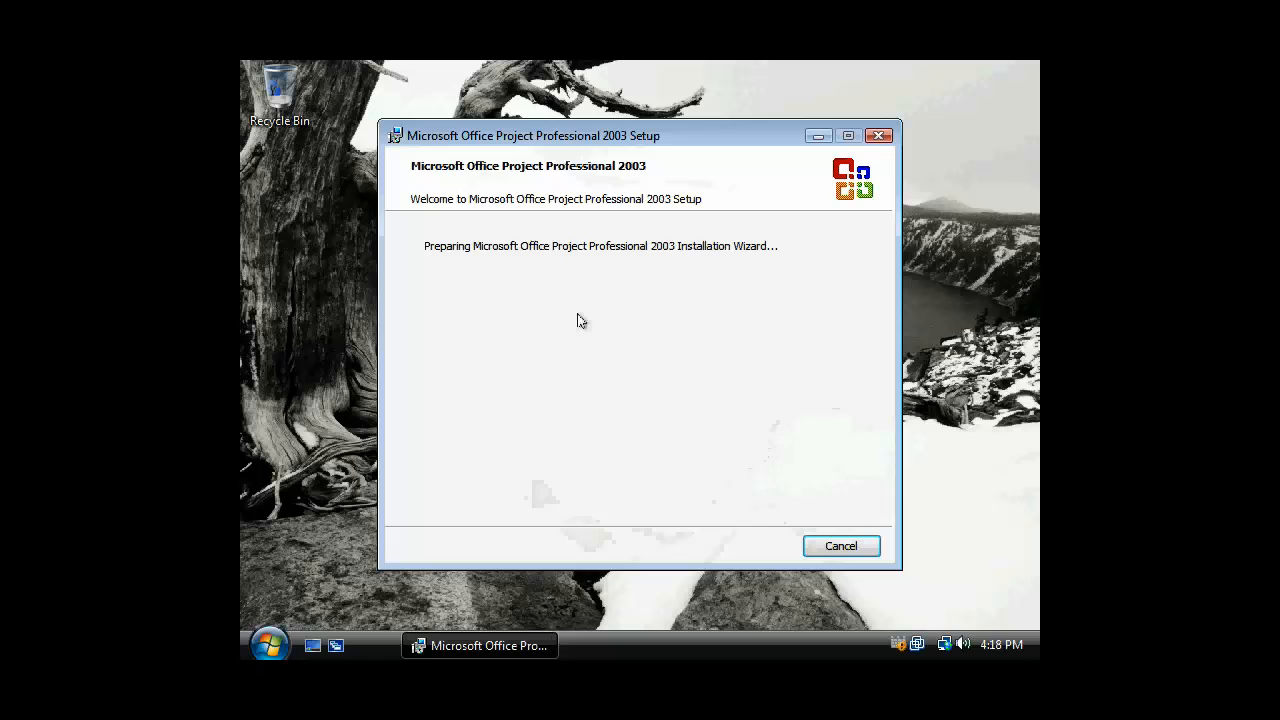
click(840, 546)
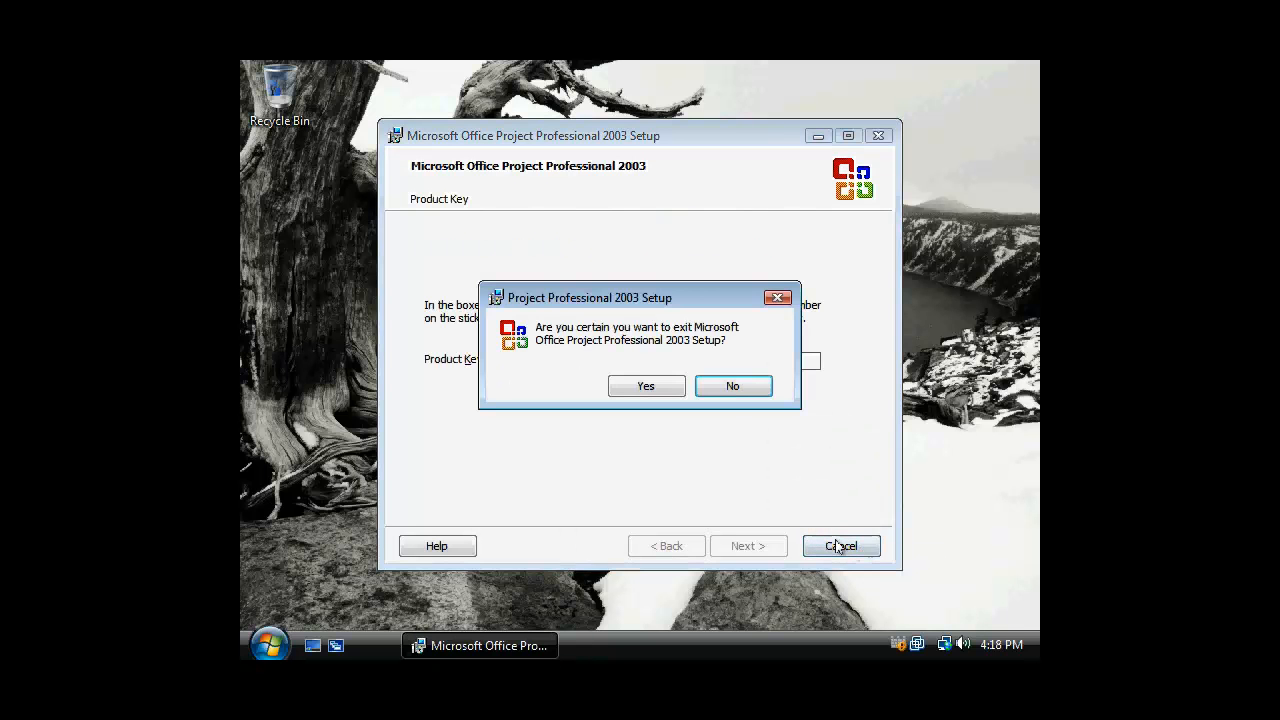
click(644, 390)
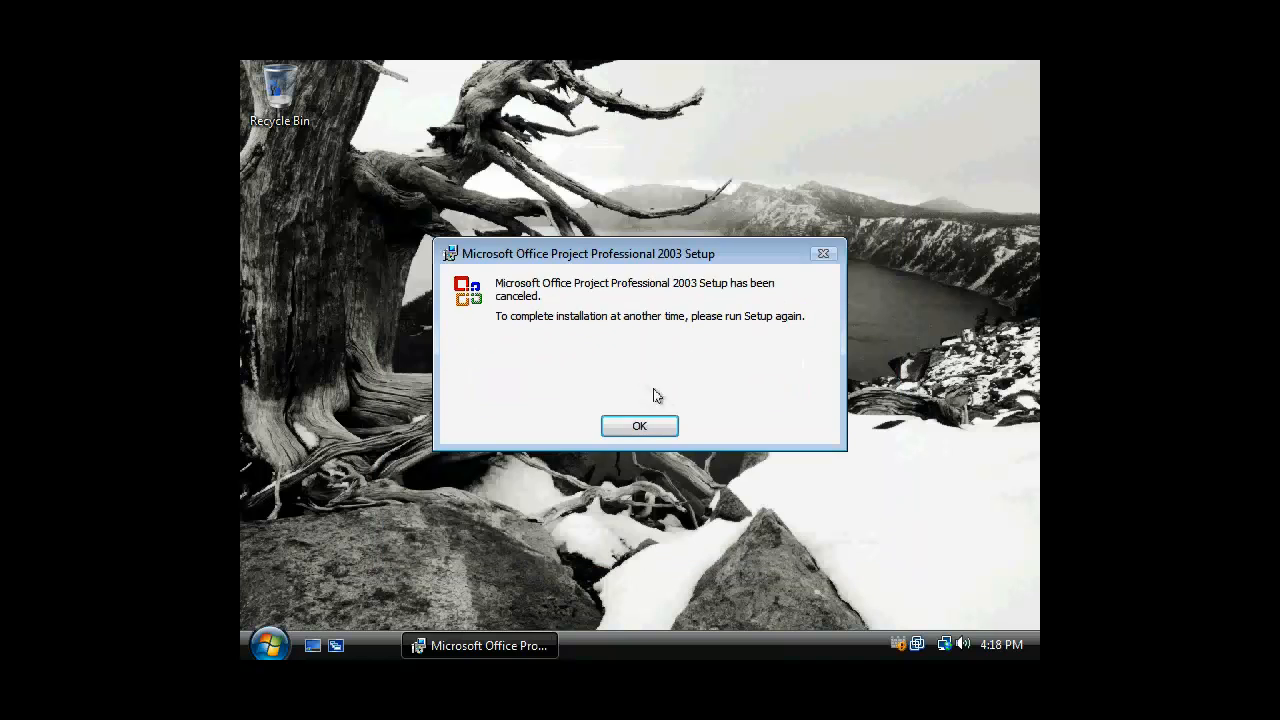
click(640, 425)
click(269, 645)
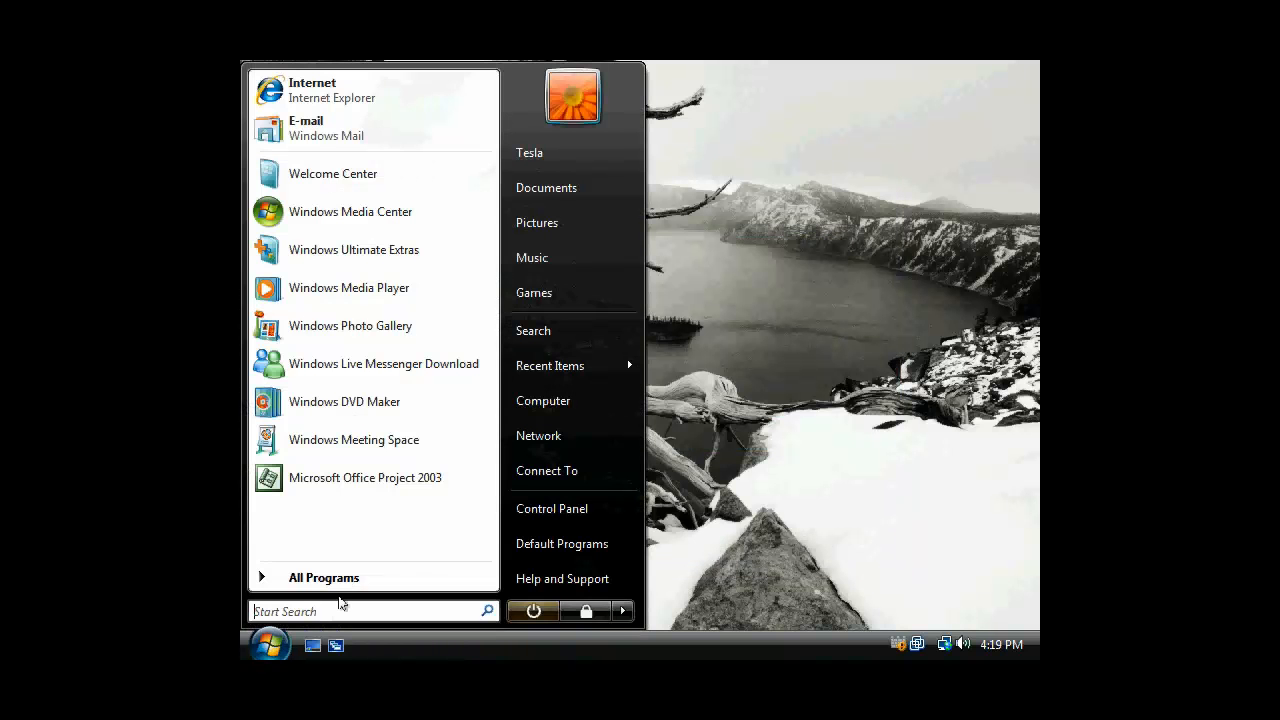
Browse All Programs > Microsoft Office, then open Control Panel from the Start menu
click(343, 580)
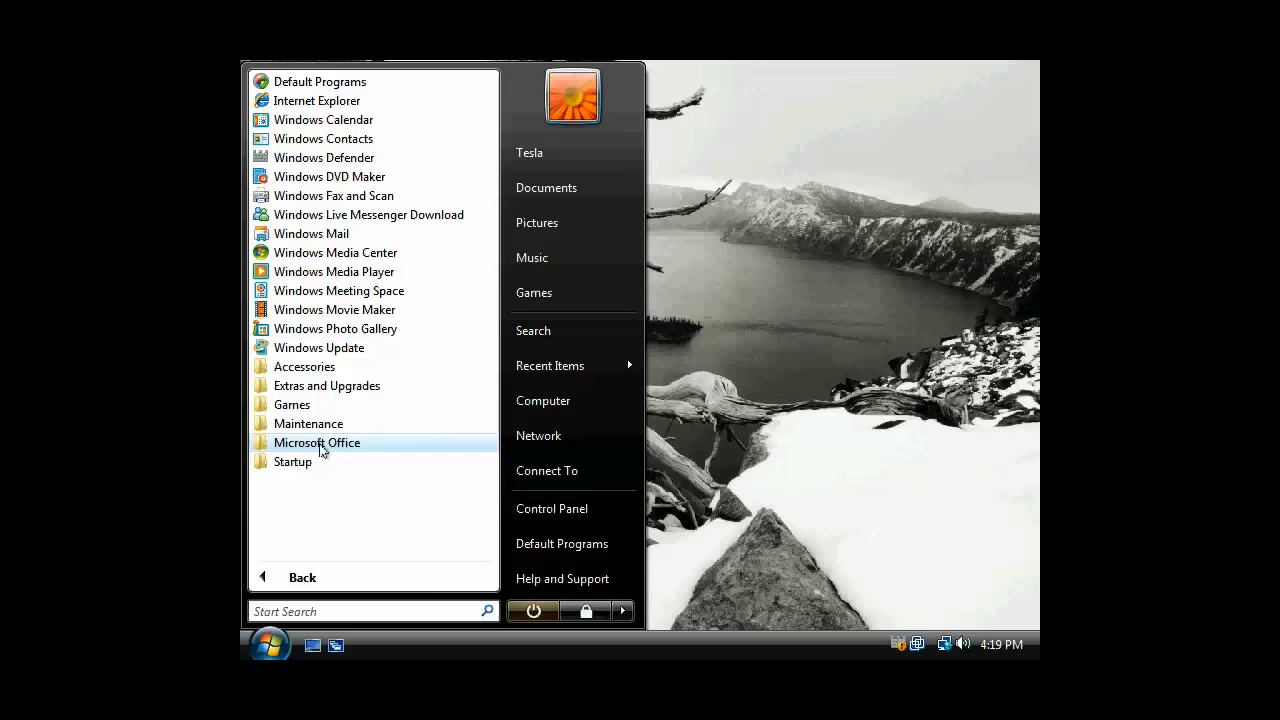
click(323, 450)
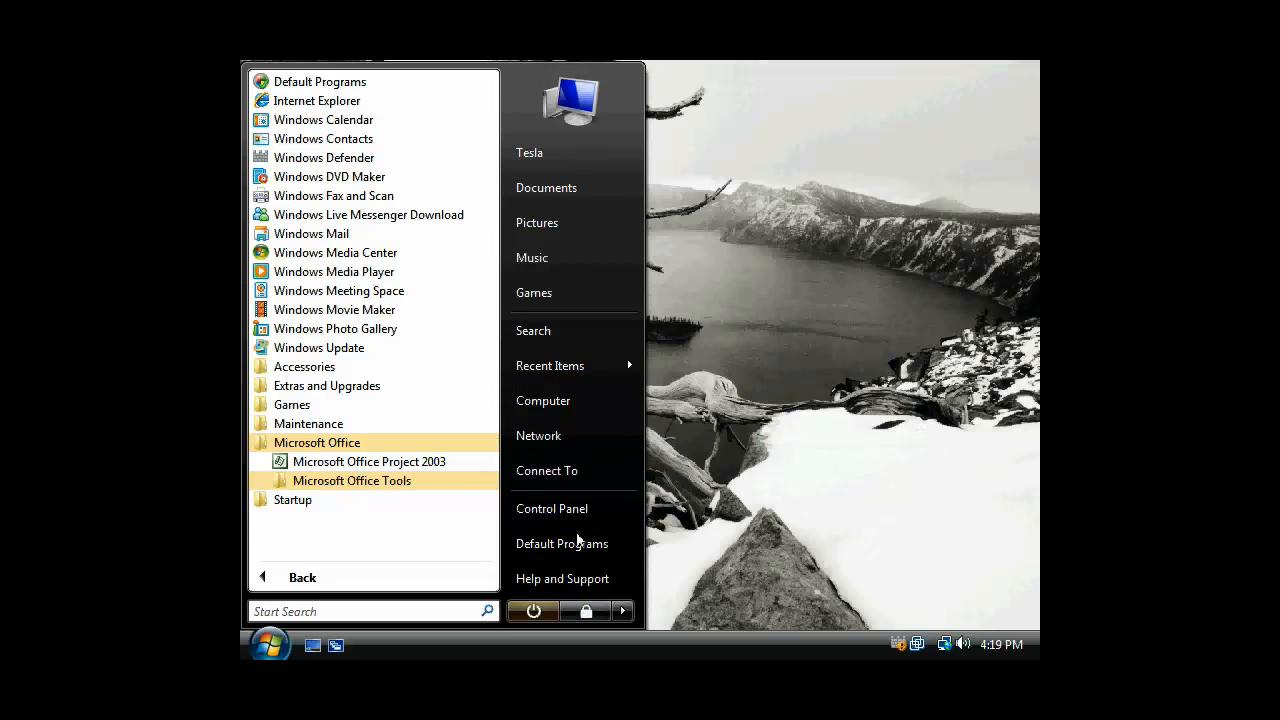
click(578, 509)
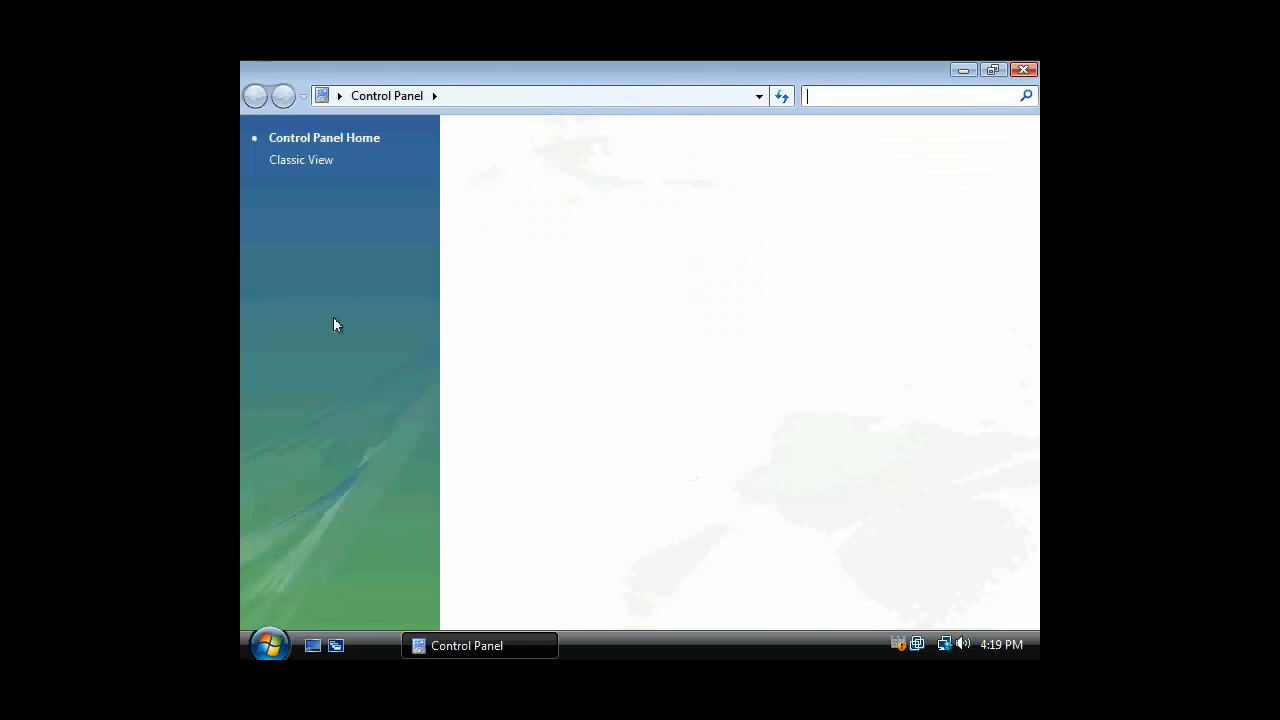
Switch Control Panel to Classic View and open Programs and Features
click(268, 645)
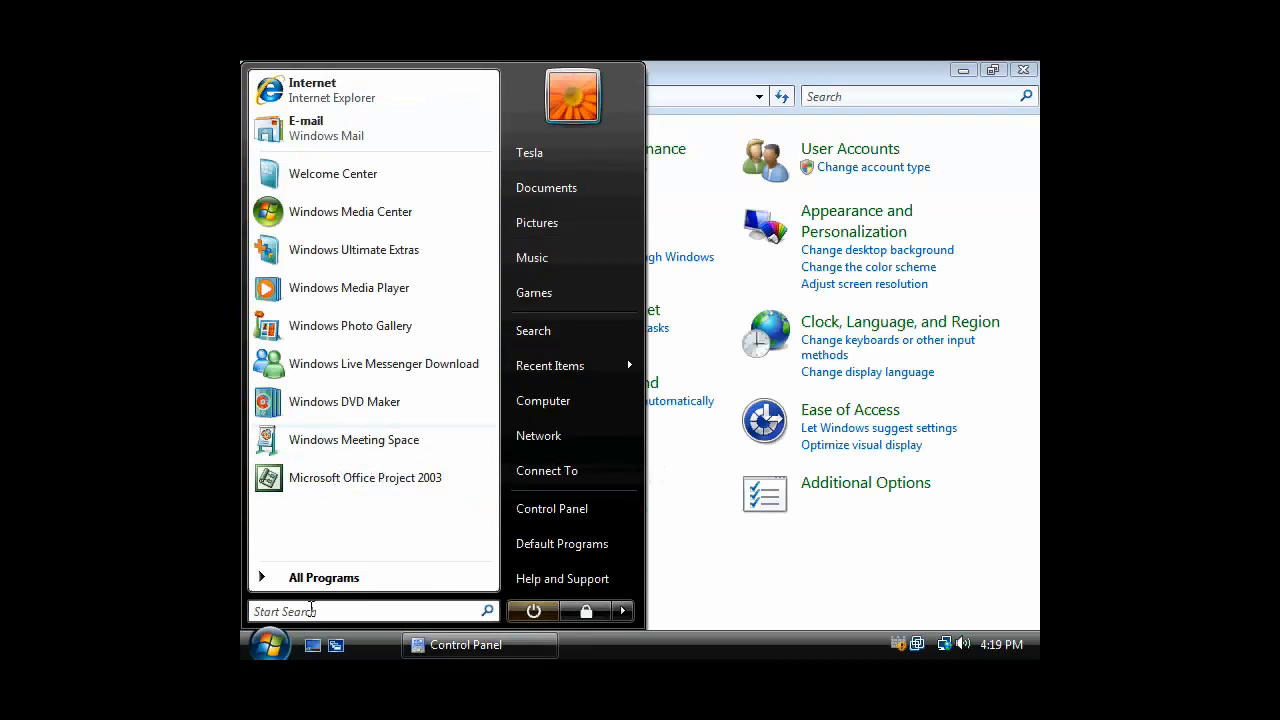
click(307, 579)
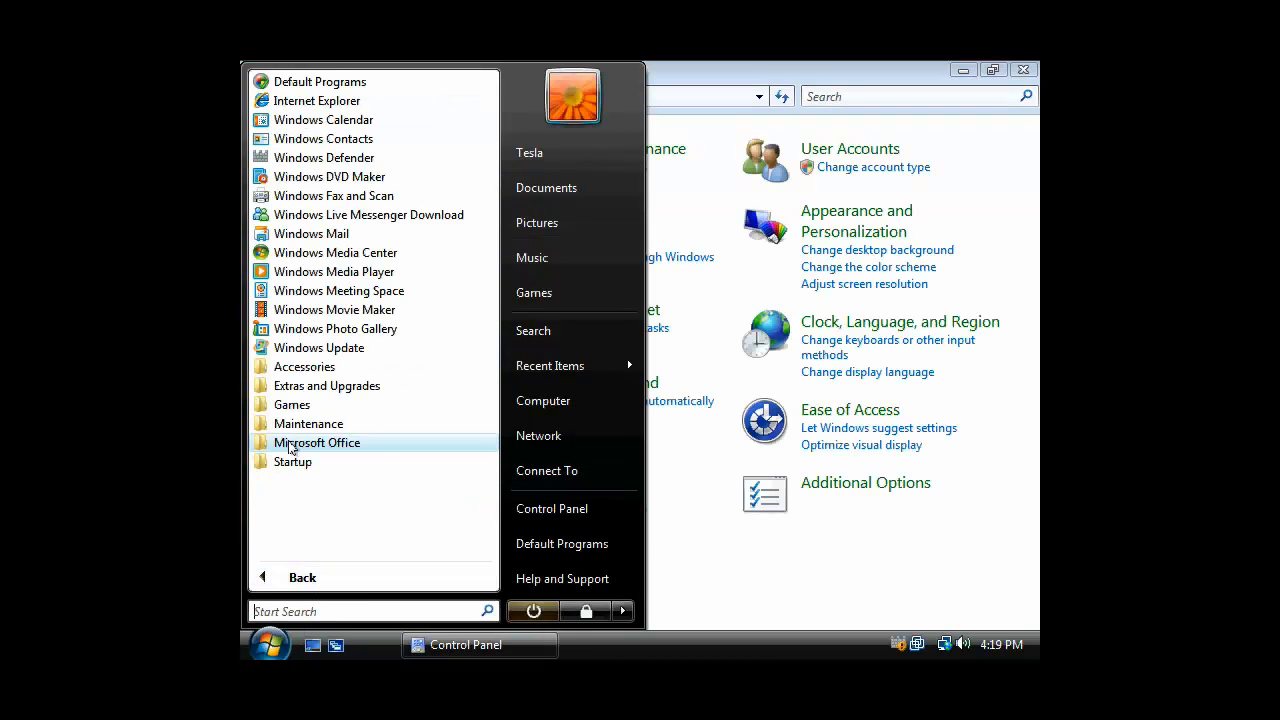
click(290, 447)
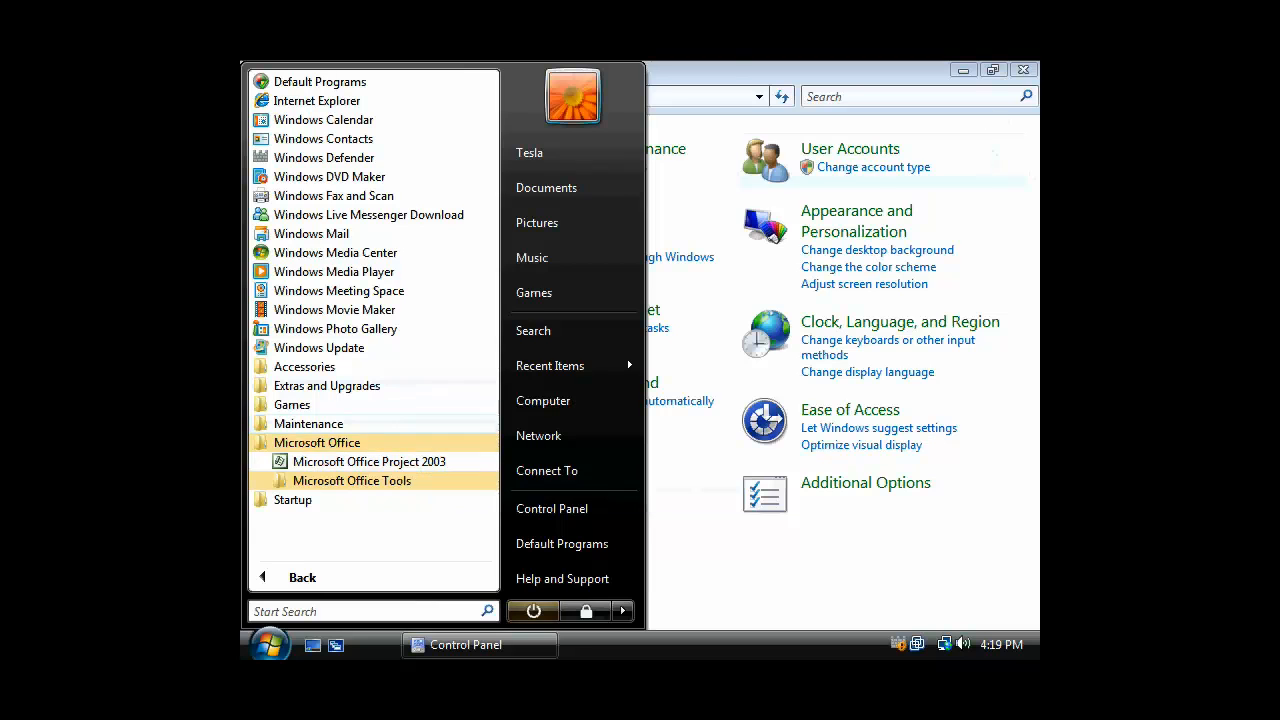
click(731, 67)
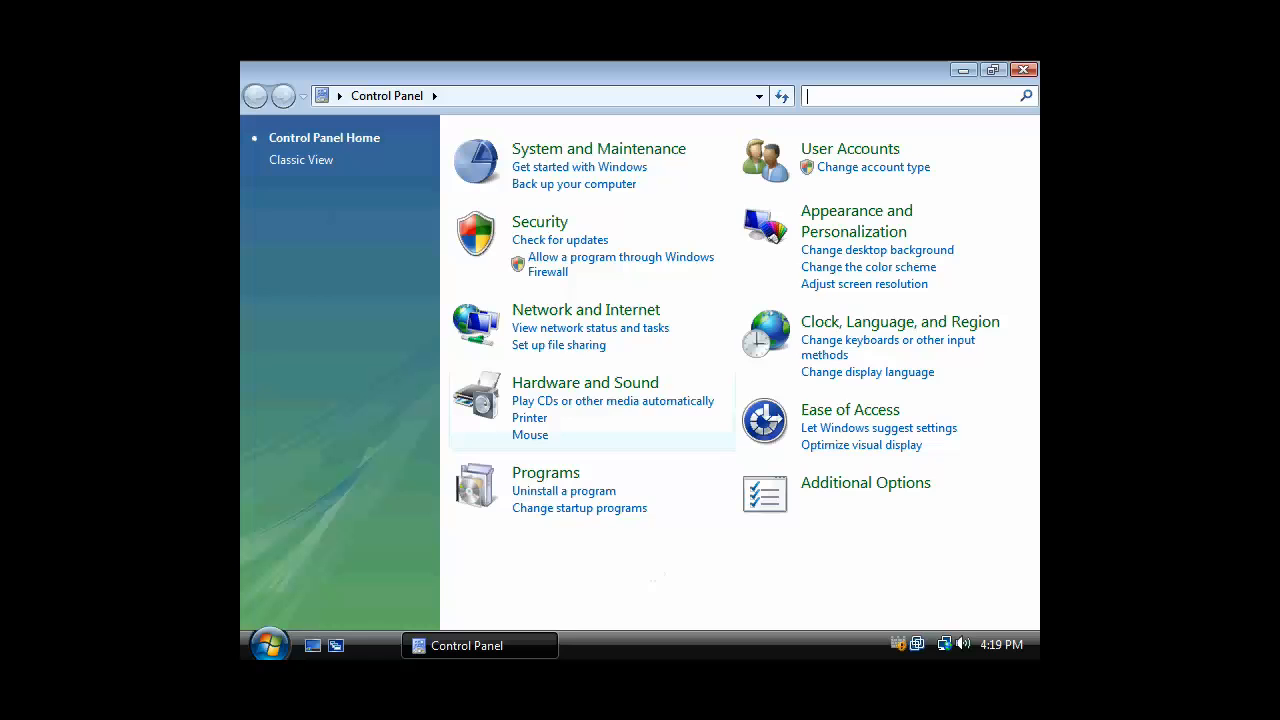
click(290, 161)
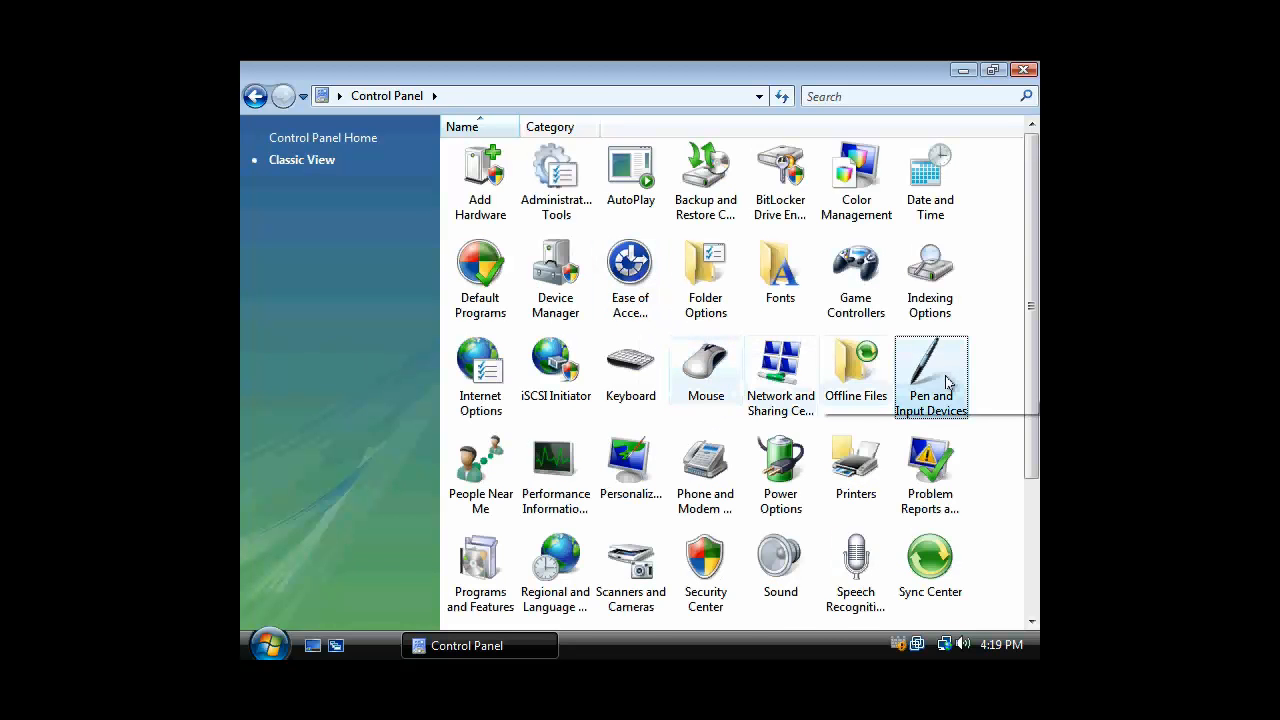
scroll(940, 385, down, 2)
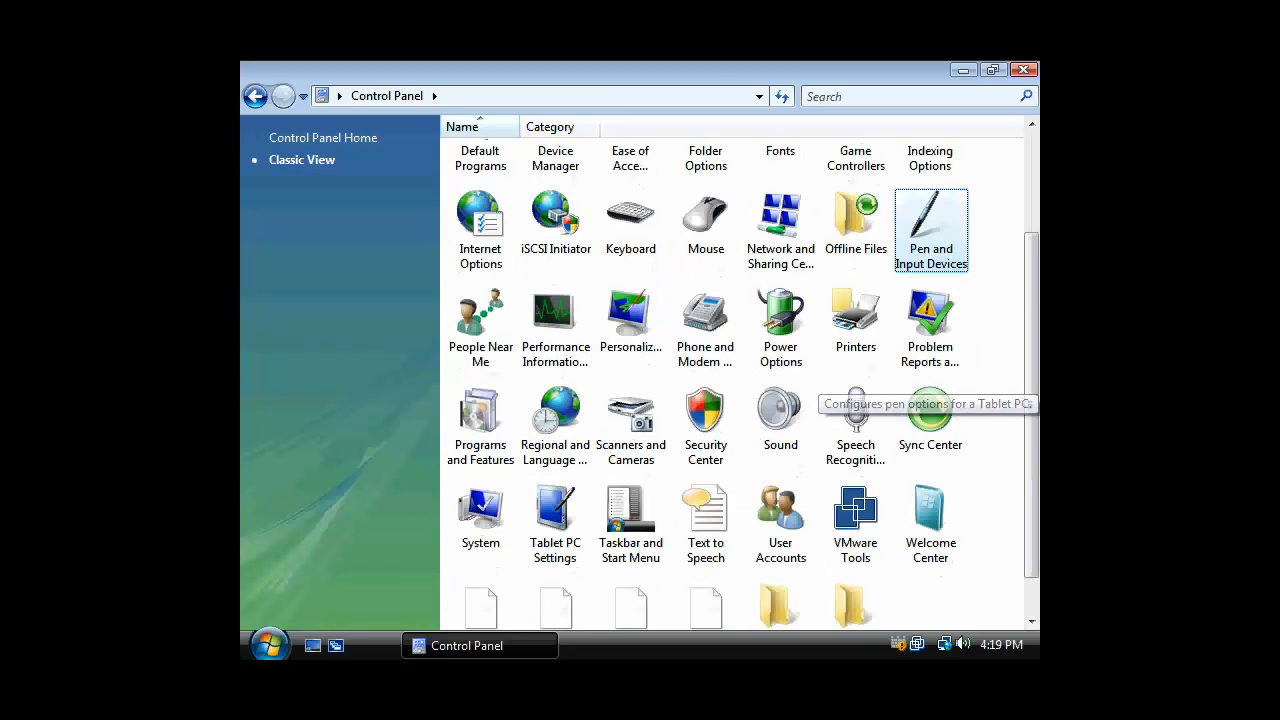
double_click(483, 422)
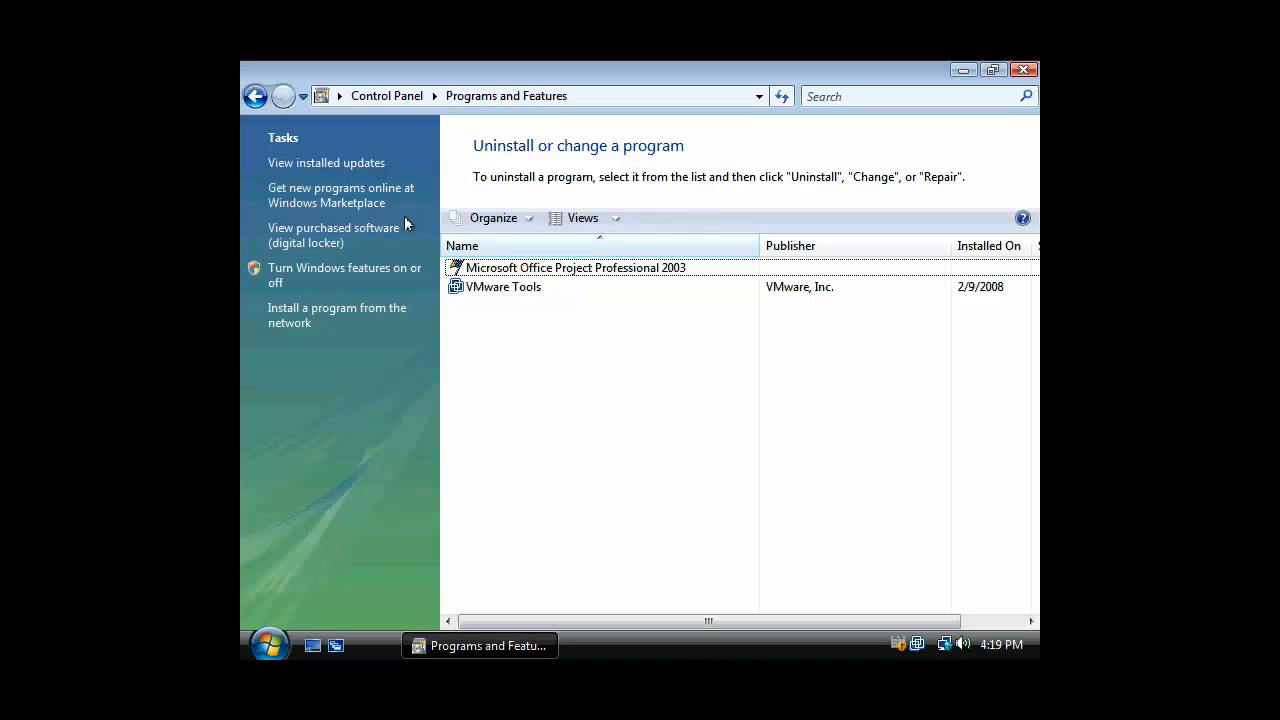
List programs to install from the network and select entries such as Project Professional 2003
click(349, 312)
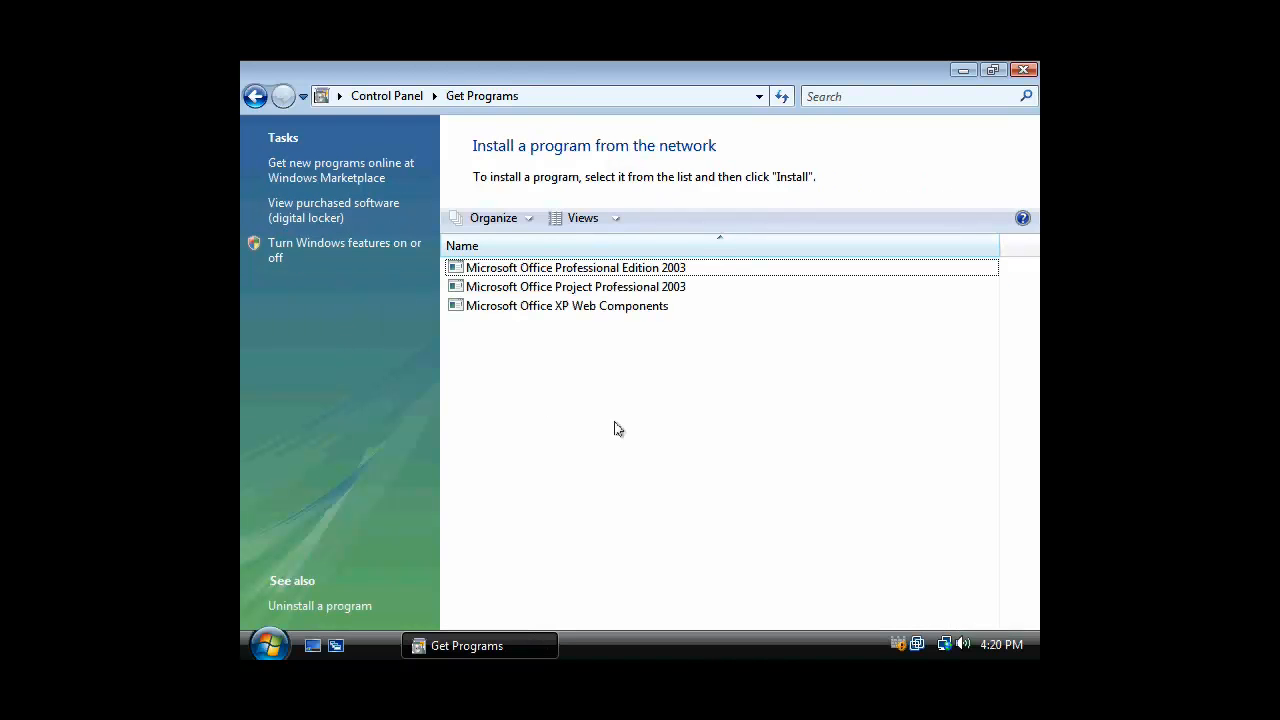
click(581, 306)
click(604, 287)
click(608, 272)
click(610, 289)
click(609, 305)
click(610, 288)
click(610, 270)
click(592, 288)
click(592, 305)
click(592, 288)
click(594, 270)
click(594, 288)
click(594, 307)
click(596, 288)
click(594, 270)
click(594, 288)
click(594, 305)
click(596, 288)
click(594, 270)
click(262, 650)
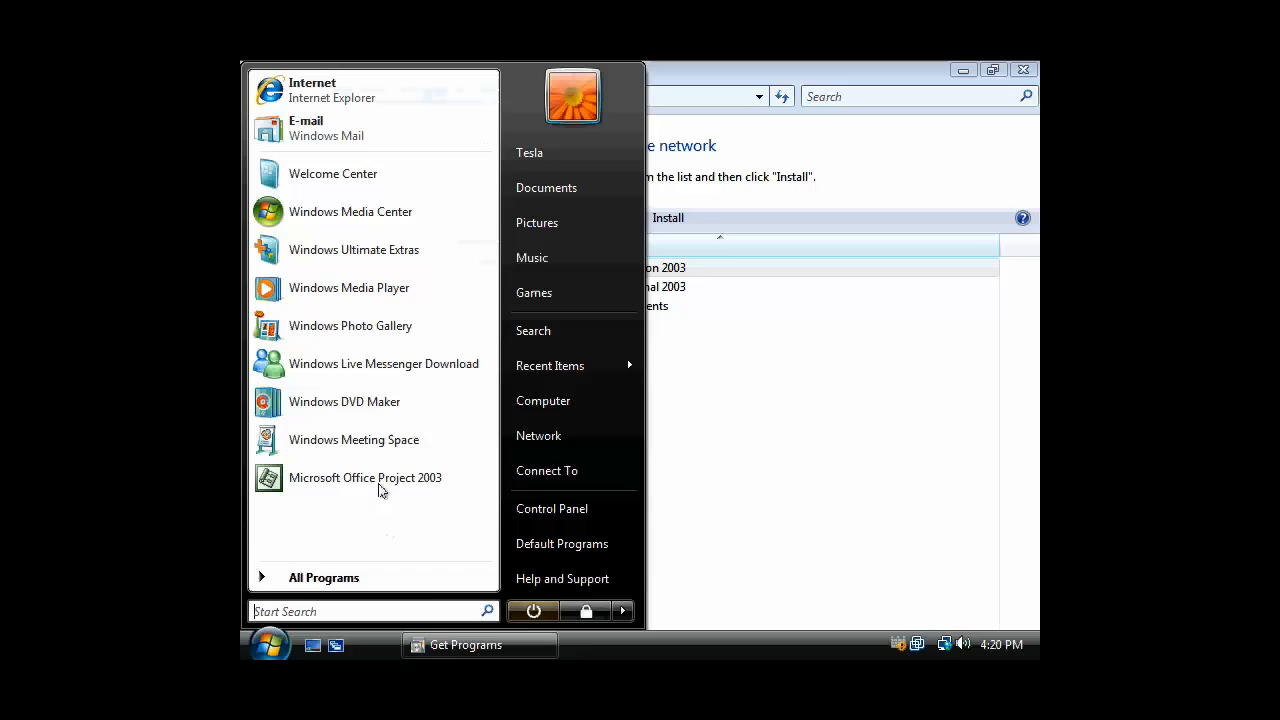
Check the Start menu's Microsoft Office folder, then close the Get Programs window
click(349, 577)
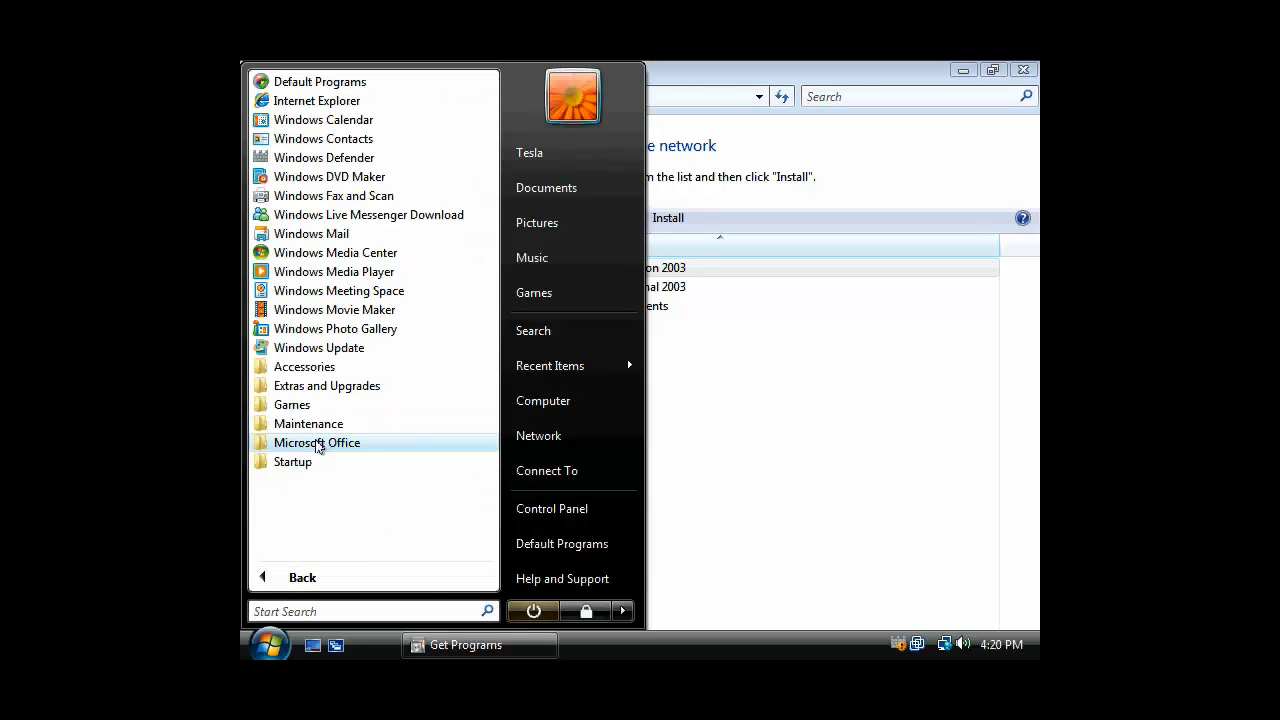
click(320, 445)
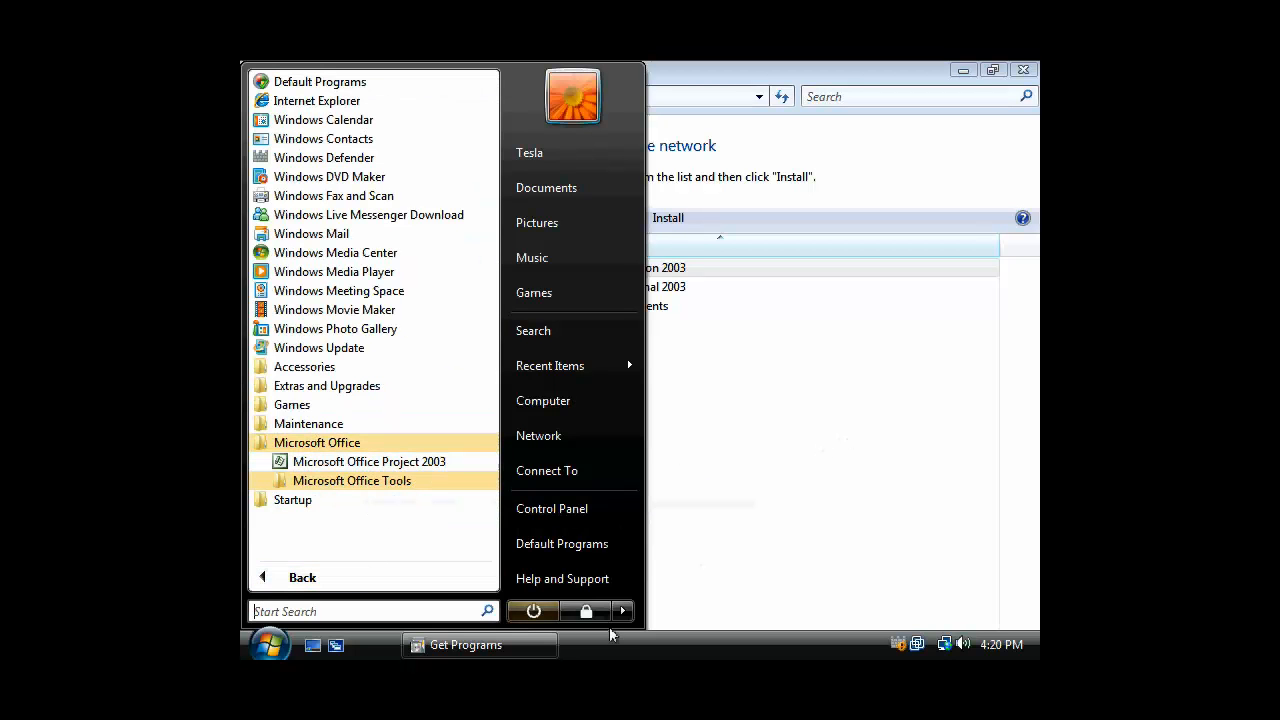
click(826, 423)
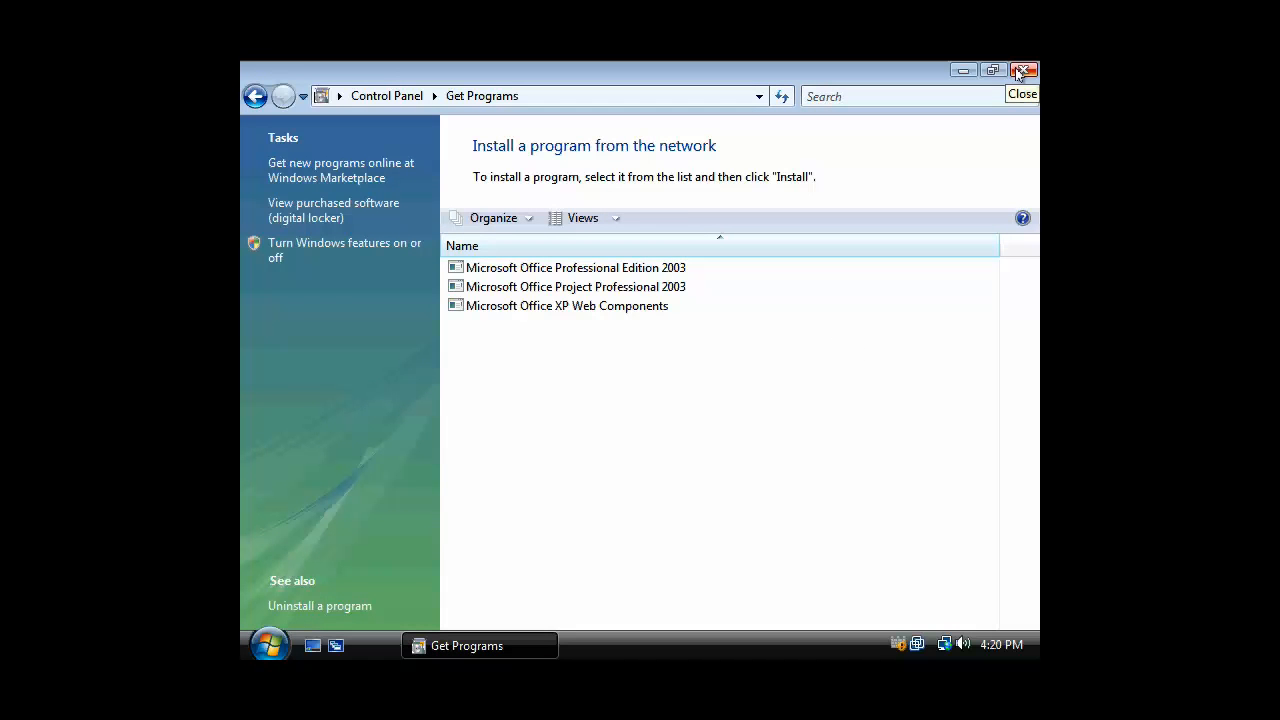
click(1018, 72)
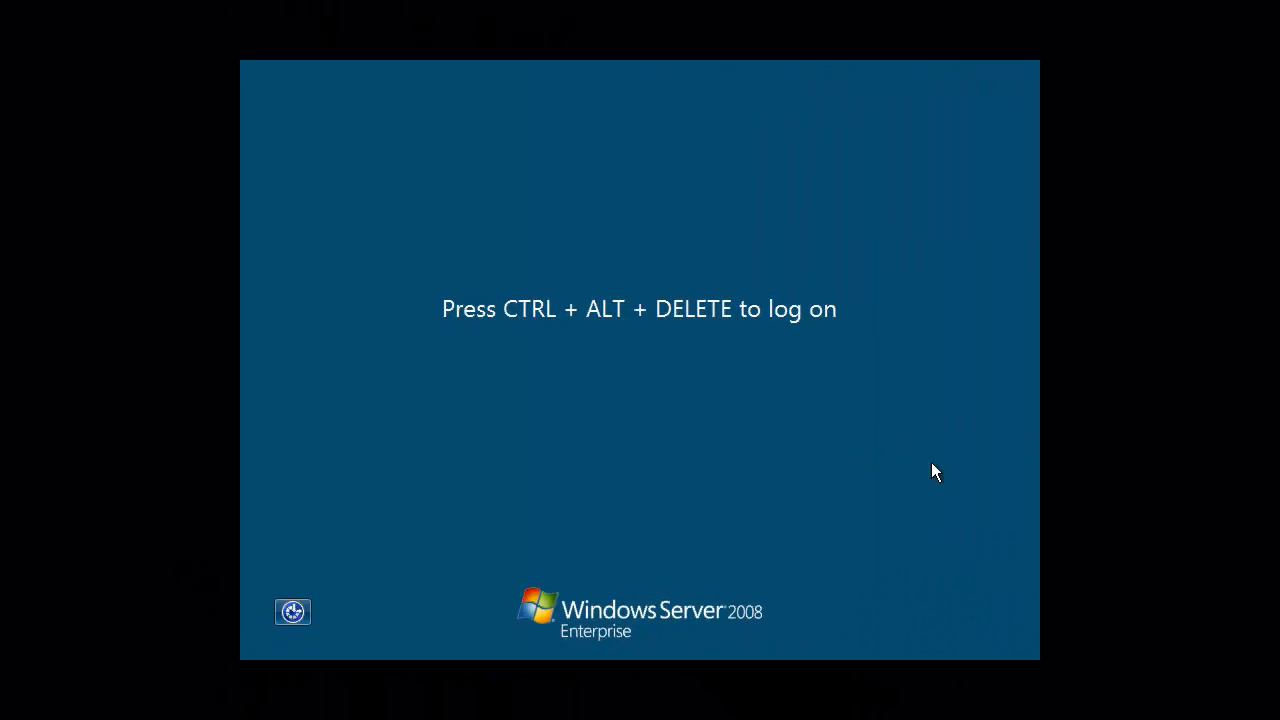
Log back on to Windows Server 2008 as the domain administrator with the account password
key(ctrl+alt+Delete)
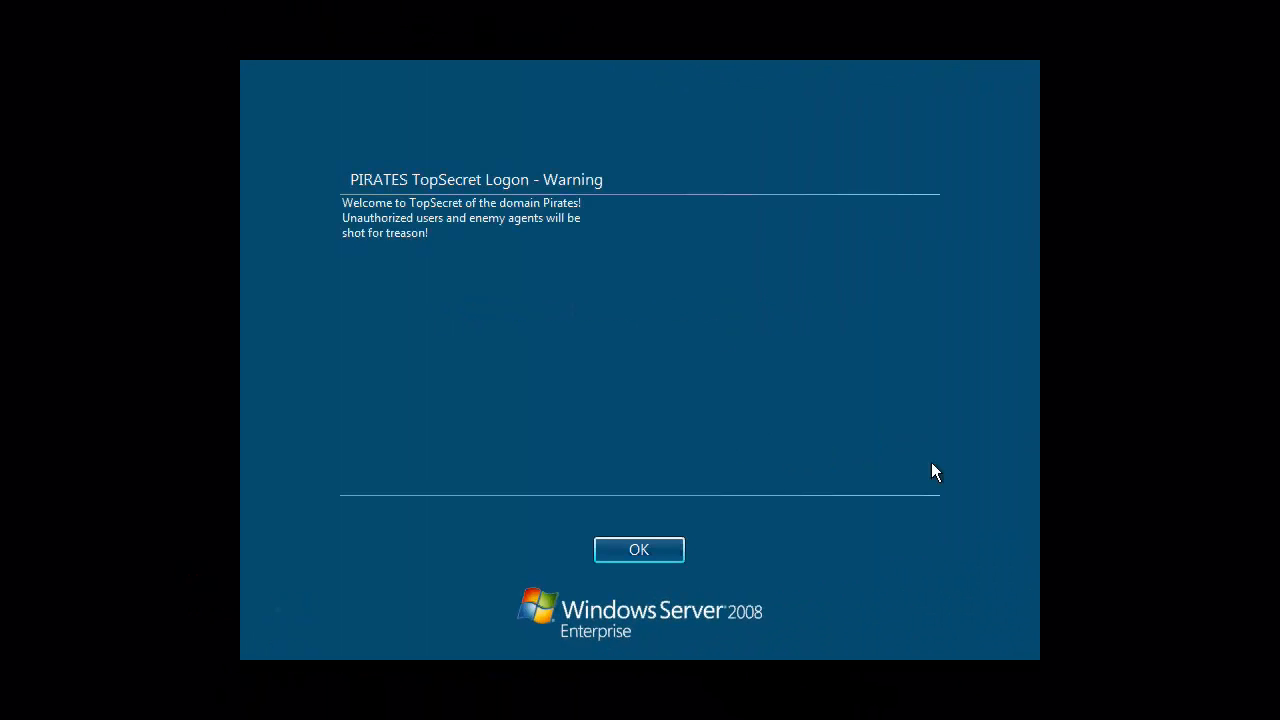
click(643, 555)
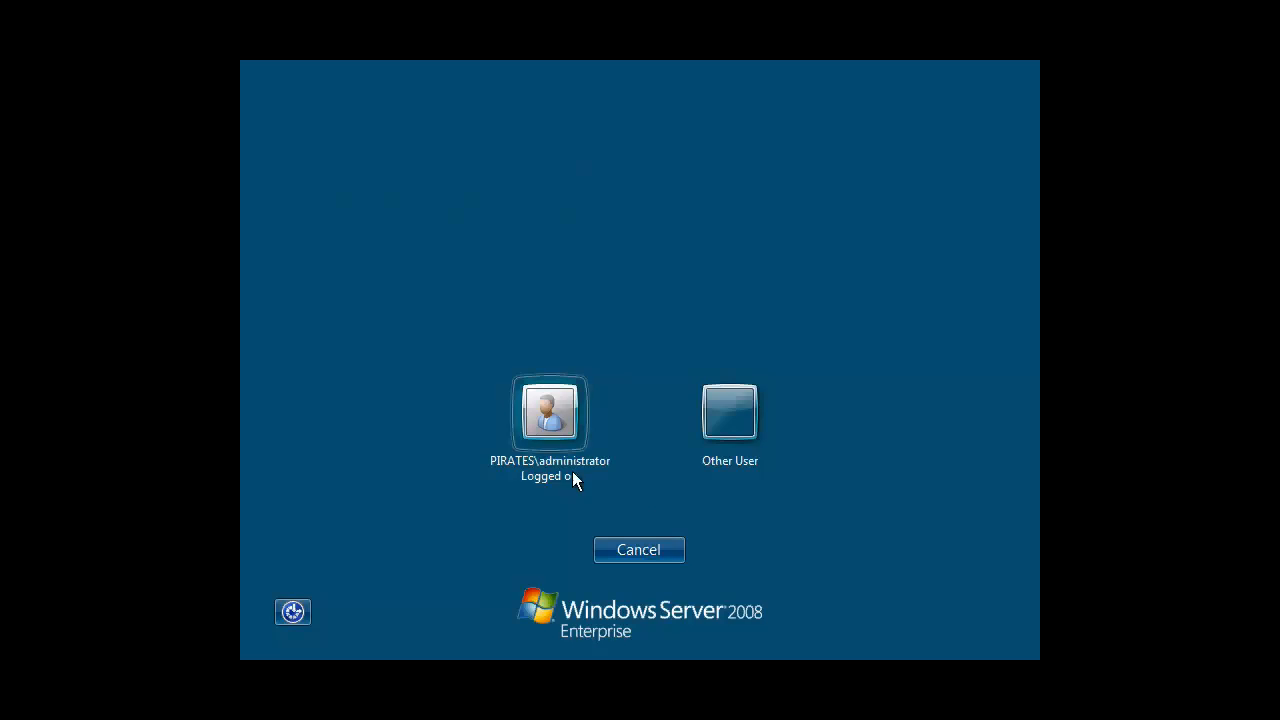
click(566, 421)
click(614, 458)
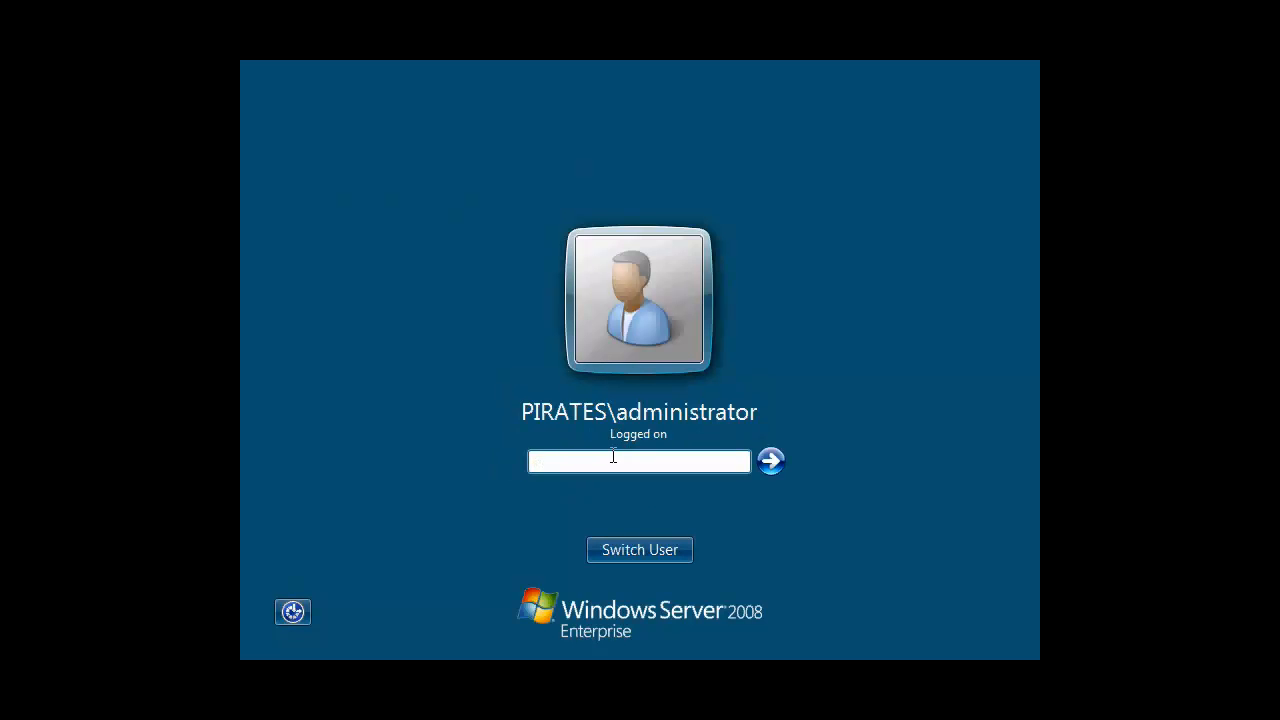
key(Return)
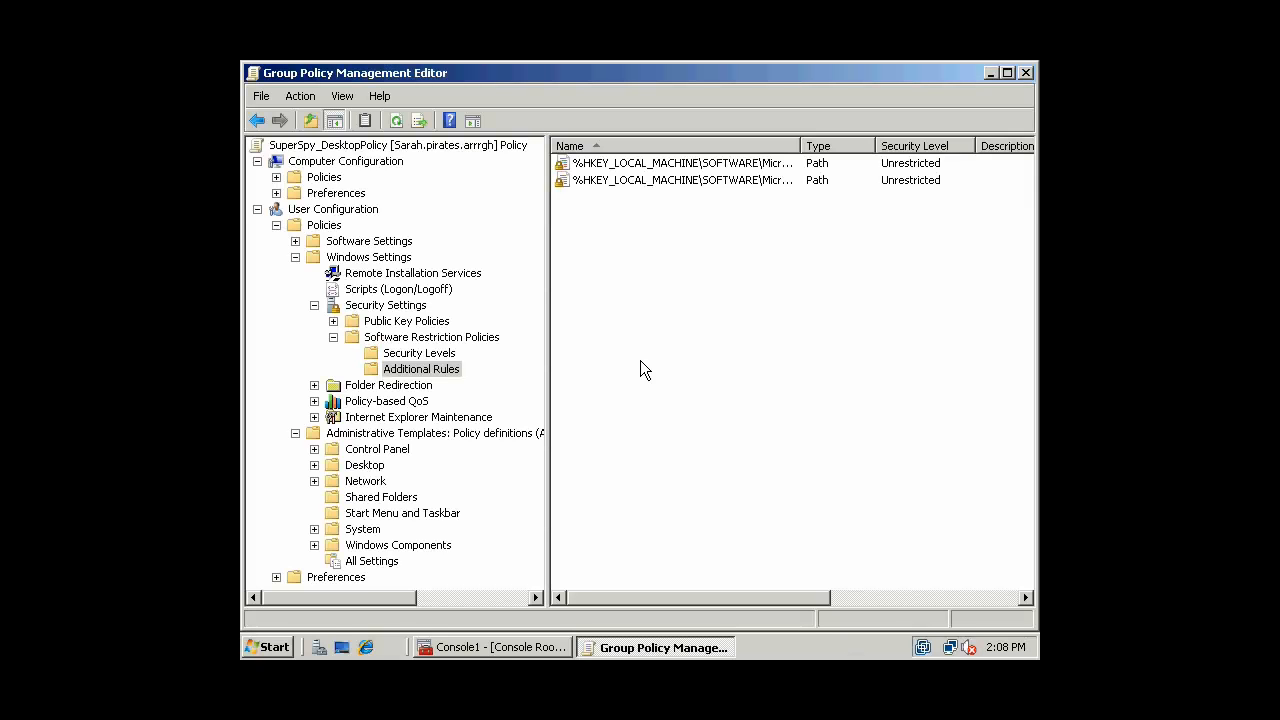
Close the SuperSpy_DesktopPolicy editor and postpone the Windows Update reminder
click(1025, 73)
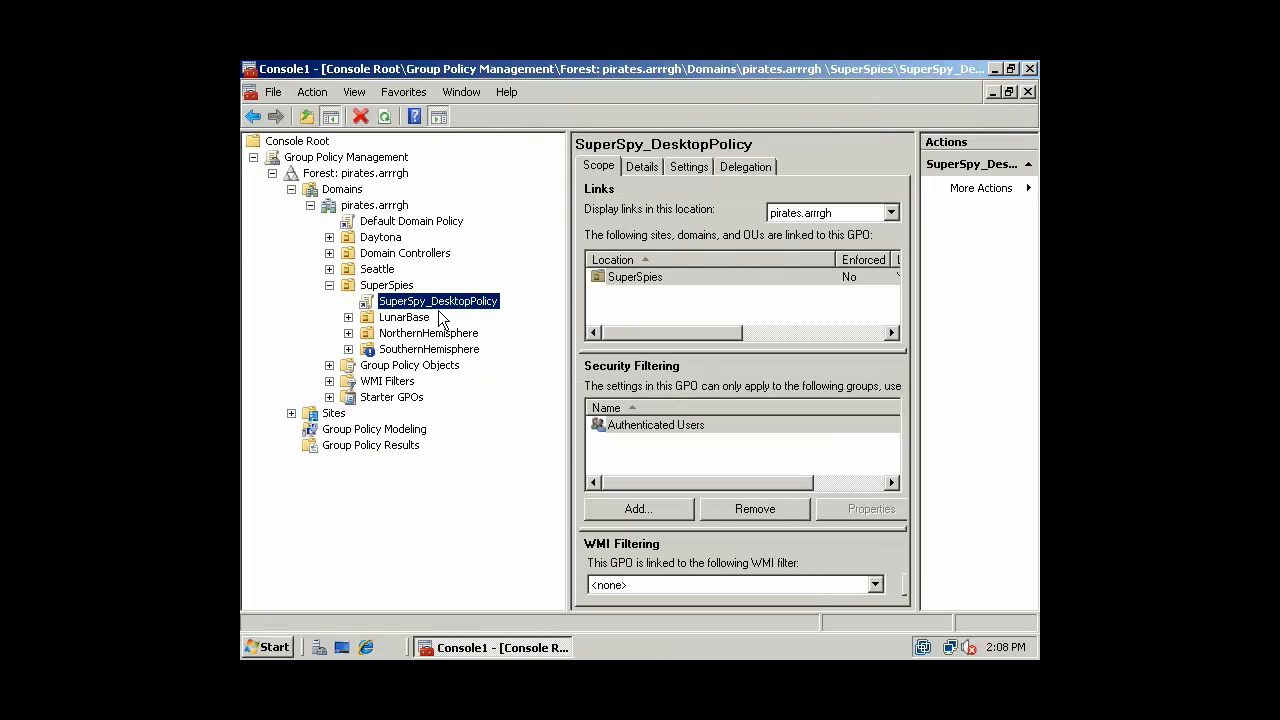
right_click(436, 300)
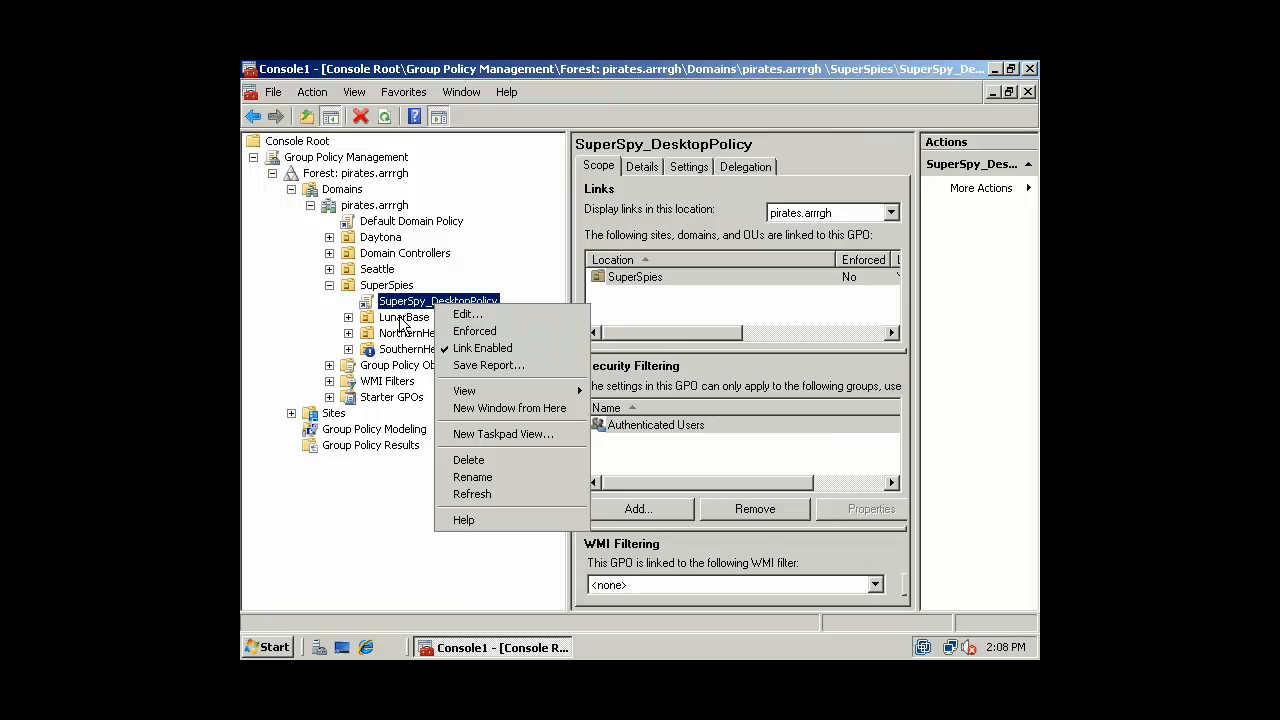
click(405, 318)
right_click(420, 302)
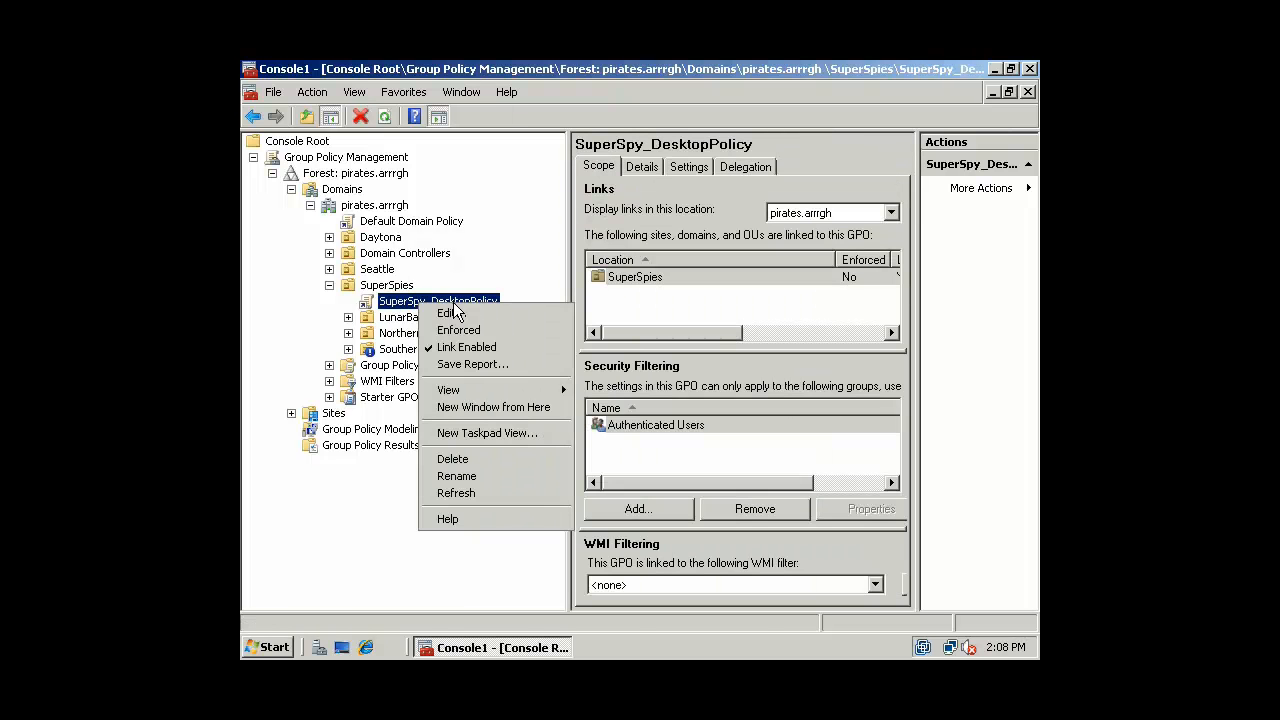
click(465, 318)
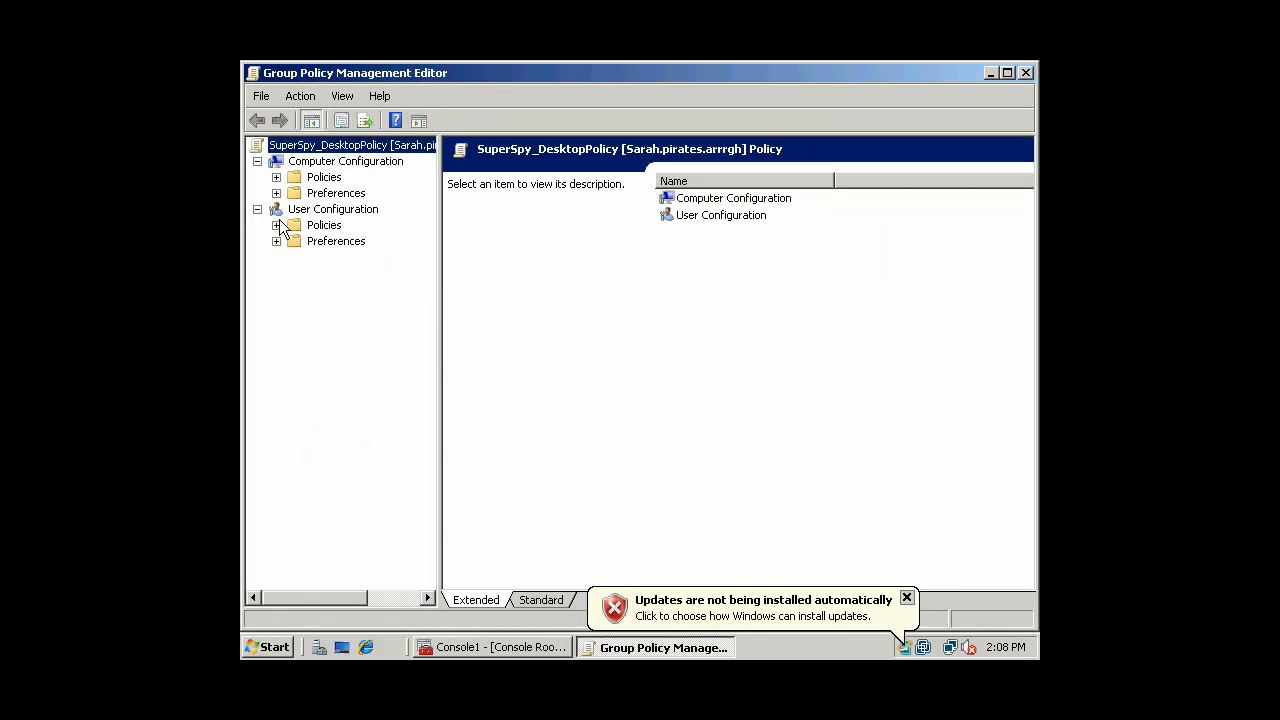
click(750, 618)
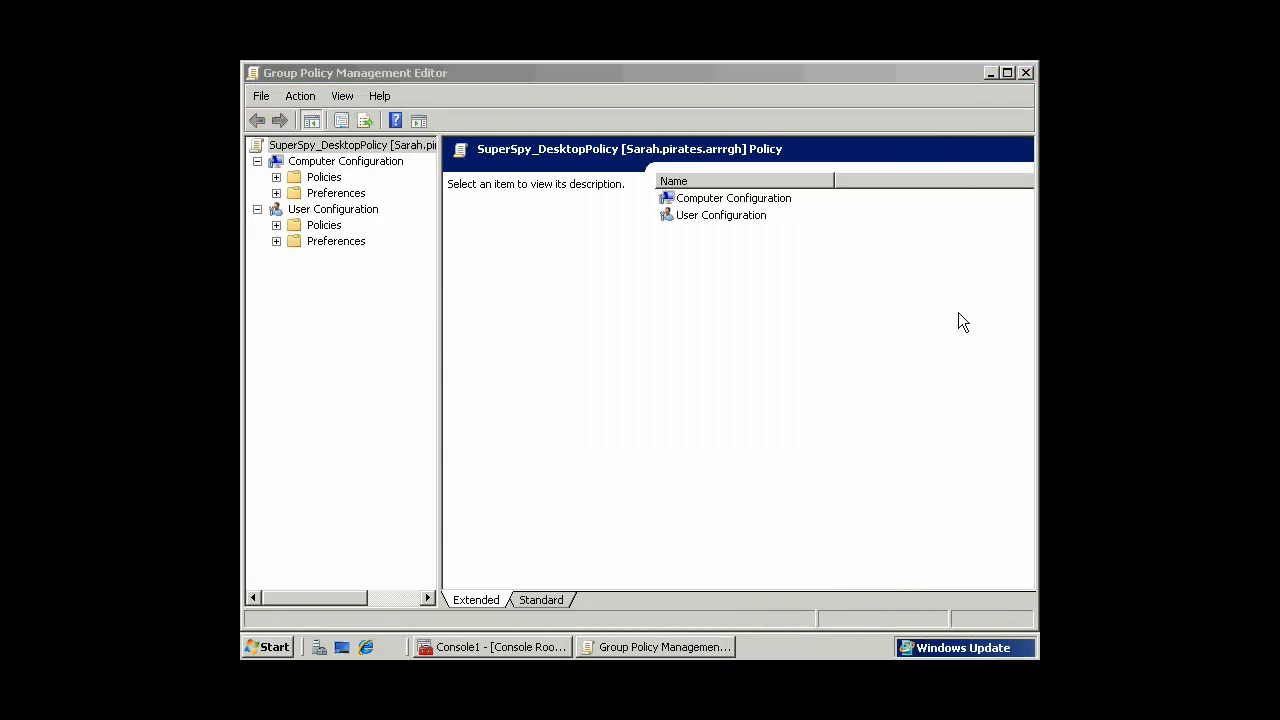
click(785, 455)
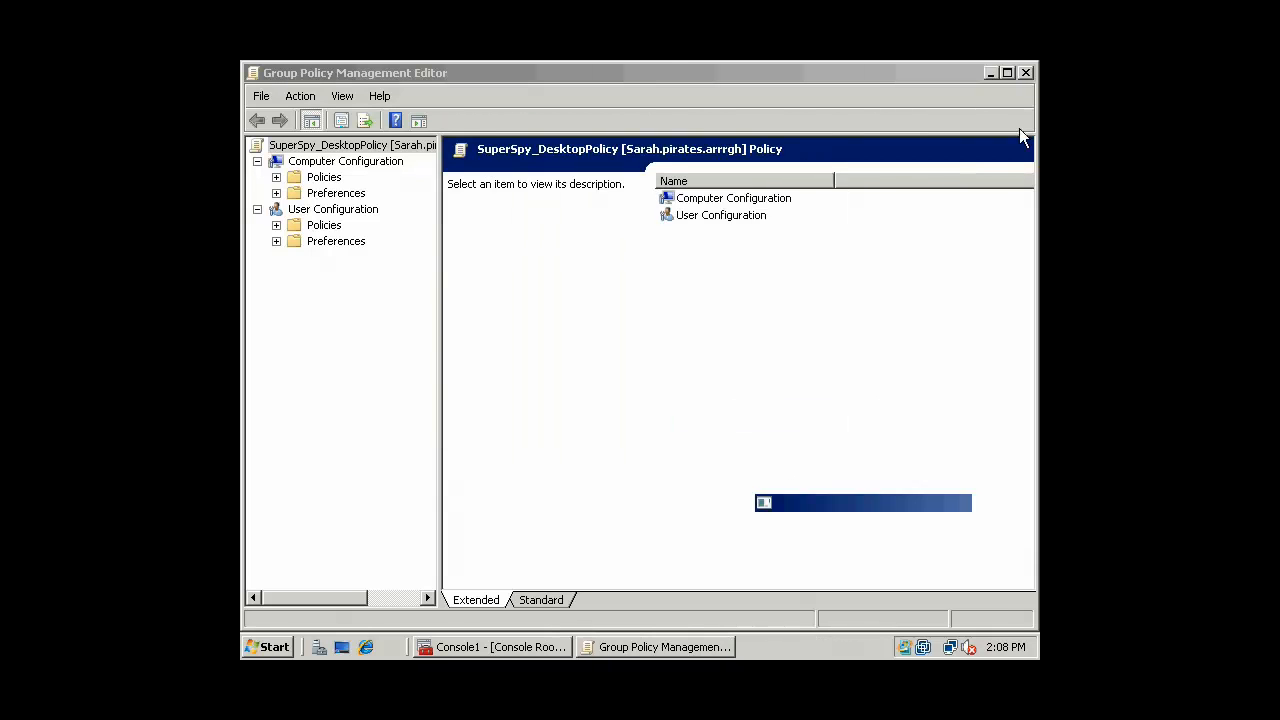
click(1026, 73)
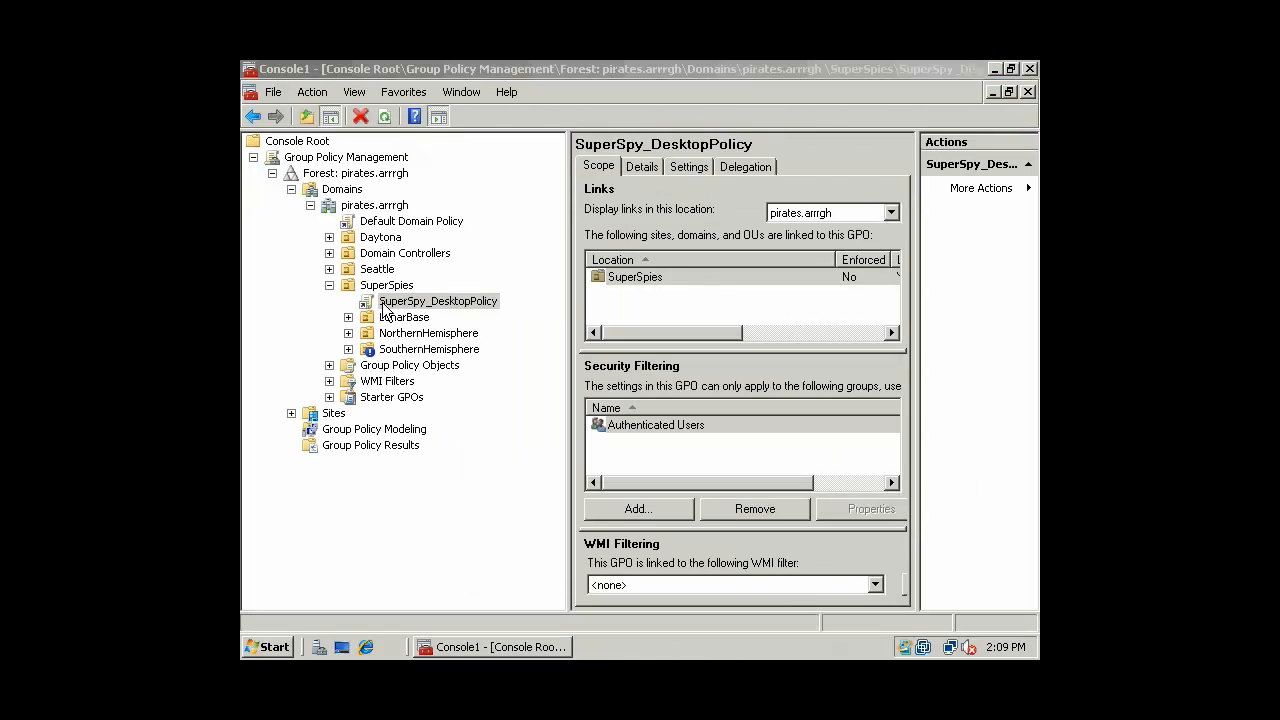
Expand NorthernHemisphere and select EnemyAgents to see its linked policies, currently none
click(348, 333)
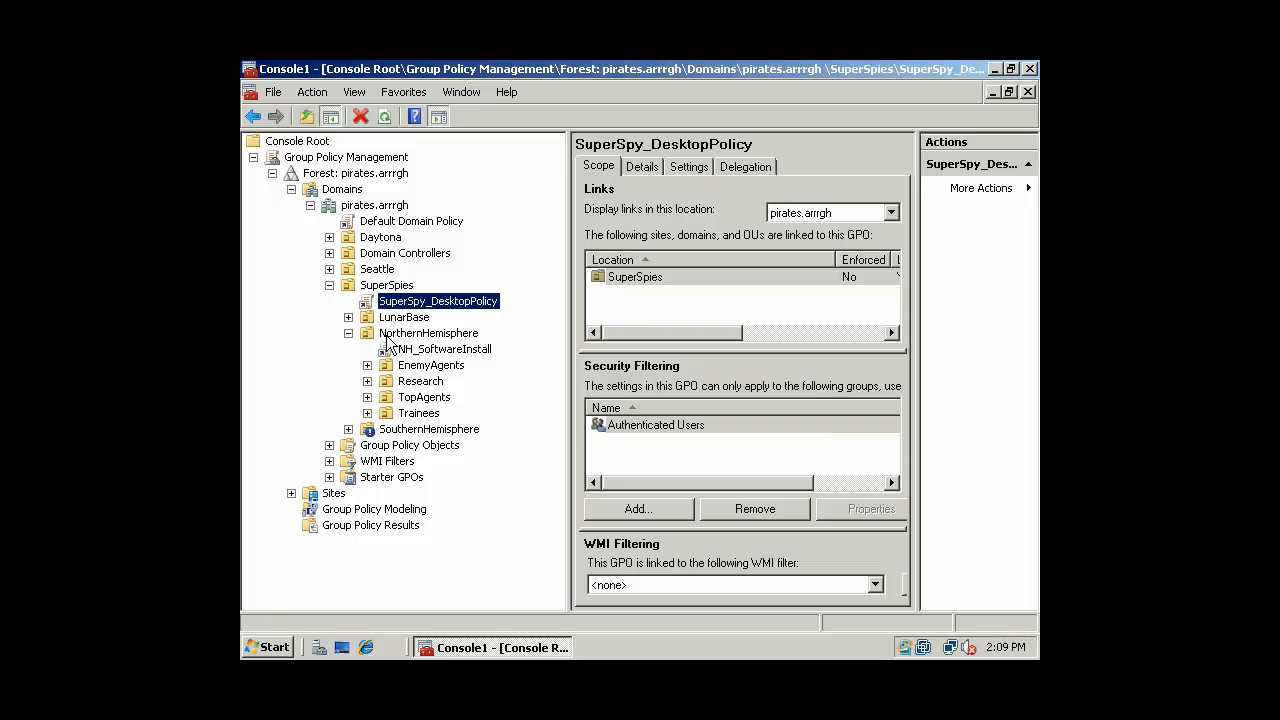
click(349, 334)
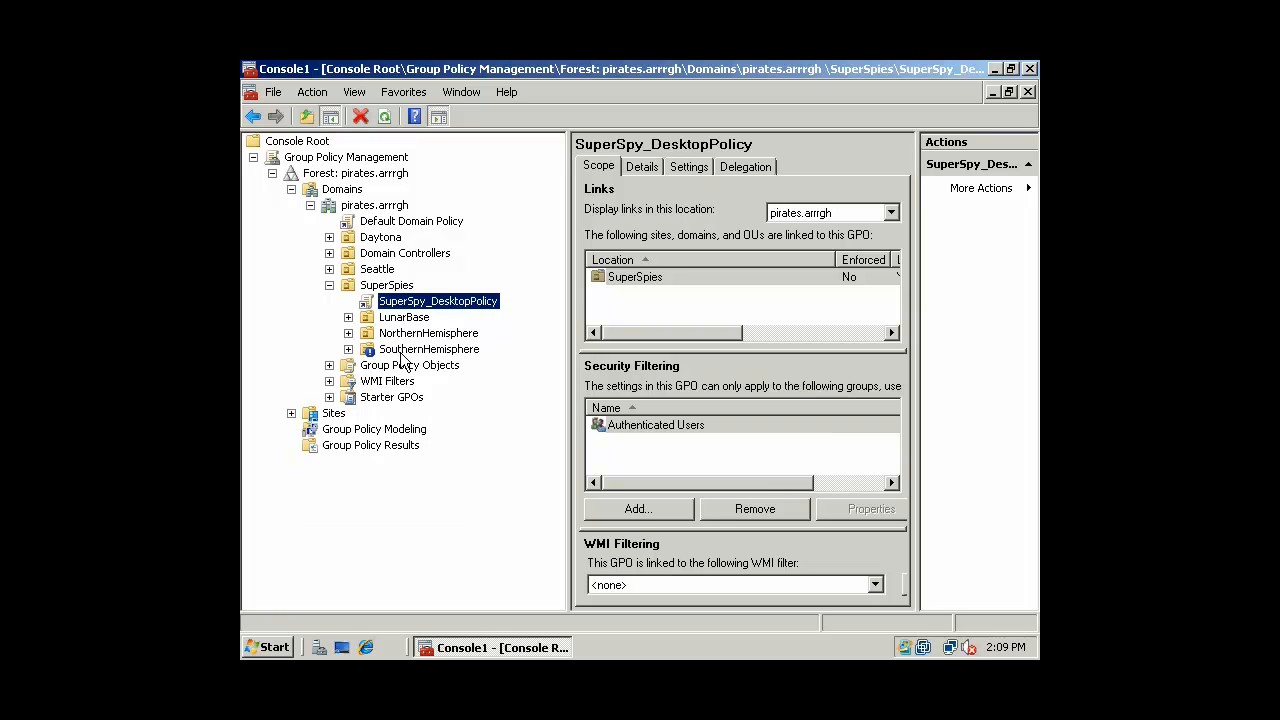
click(349, 334)
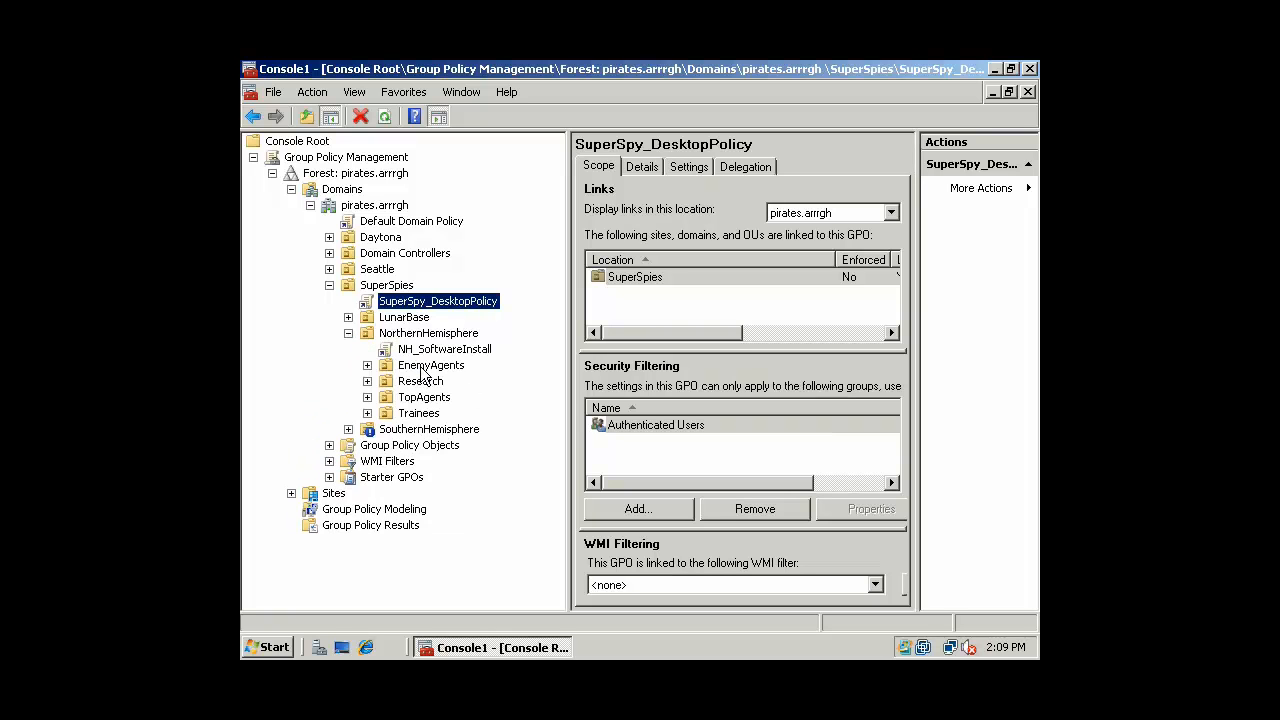
click(382, 366)
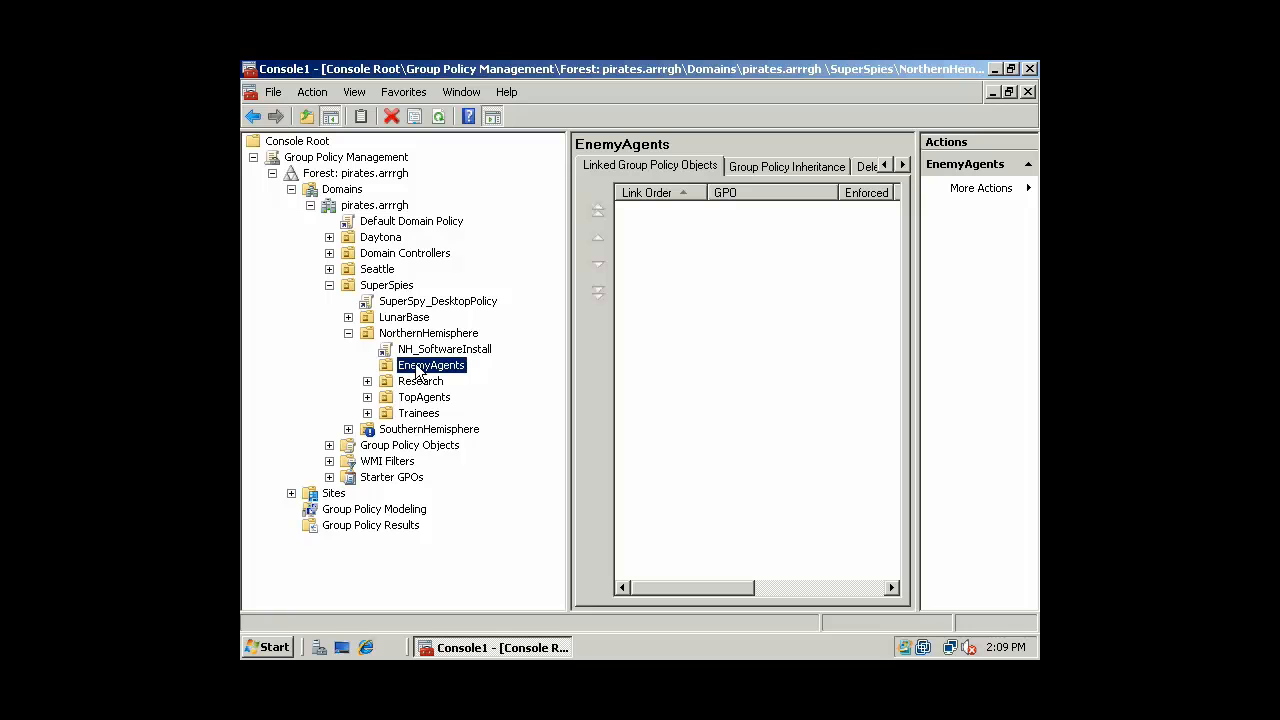
Create a GPO named PreventSoftwareInstallation linked to EnemyAgents, and select the new link
right_click(400, 368)
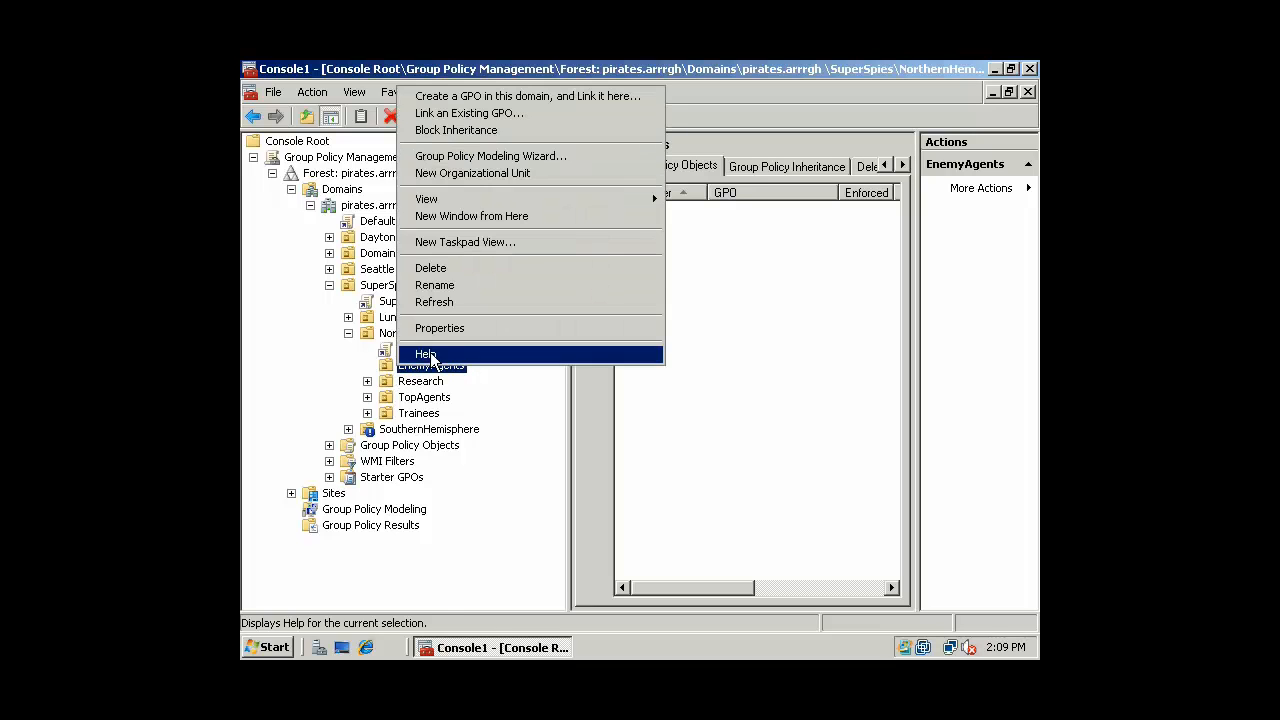
click(450, 96)
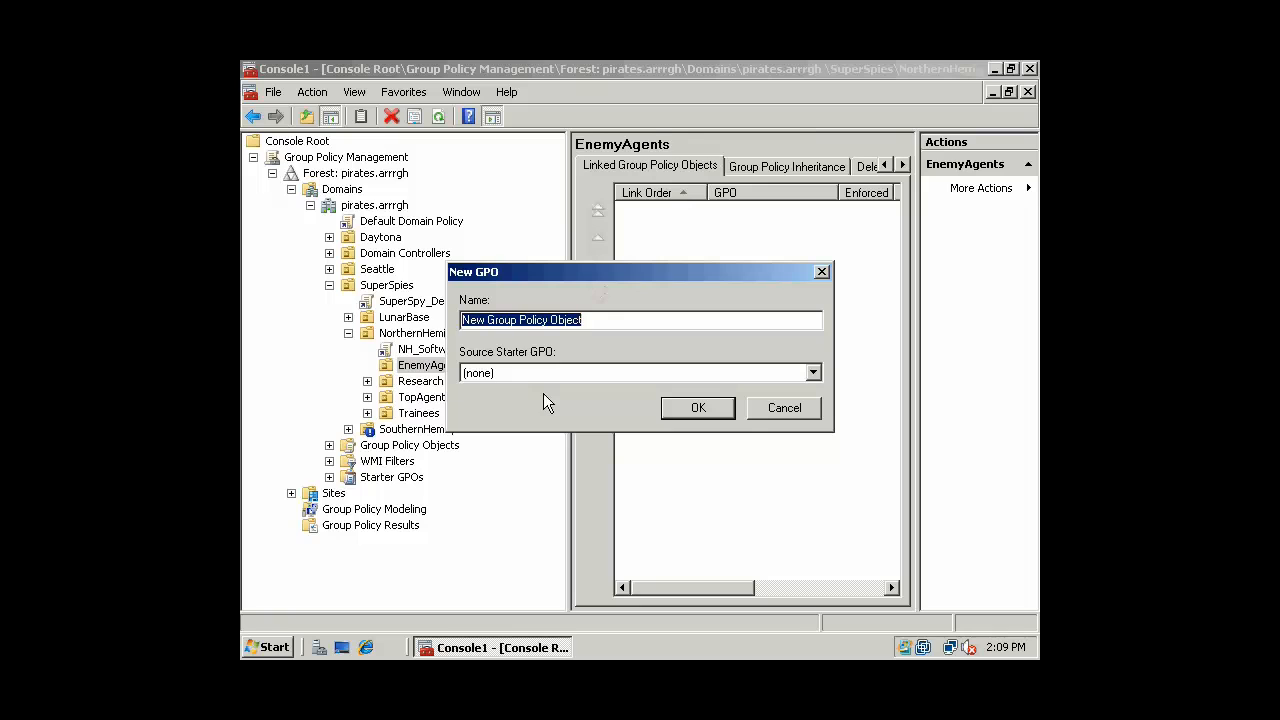
click(588, 320)
drag(588, 320, 447, 318)
text(PreventSoftwareInstallation)
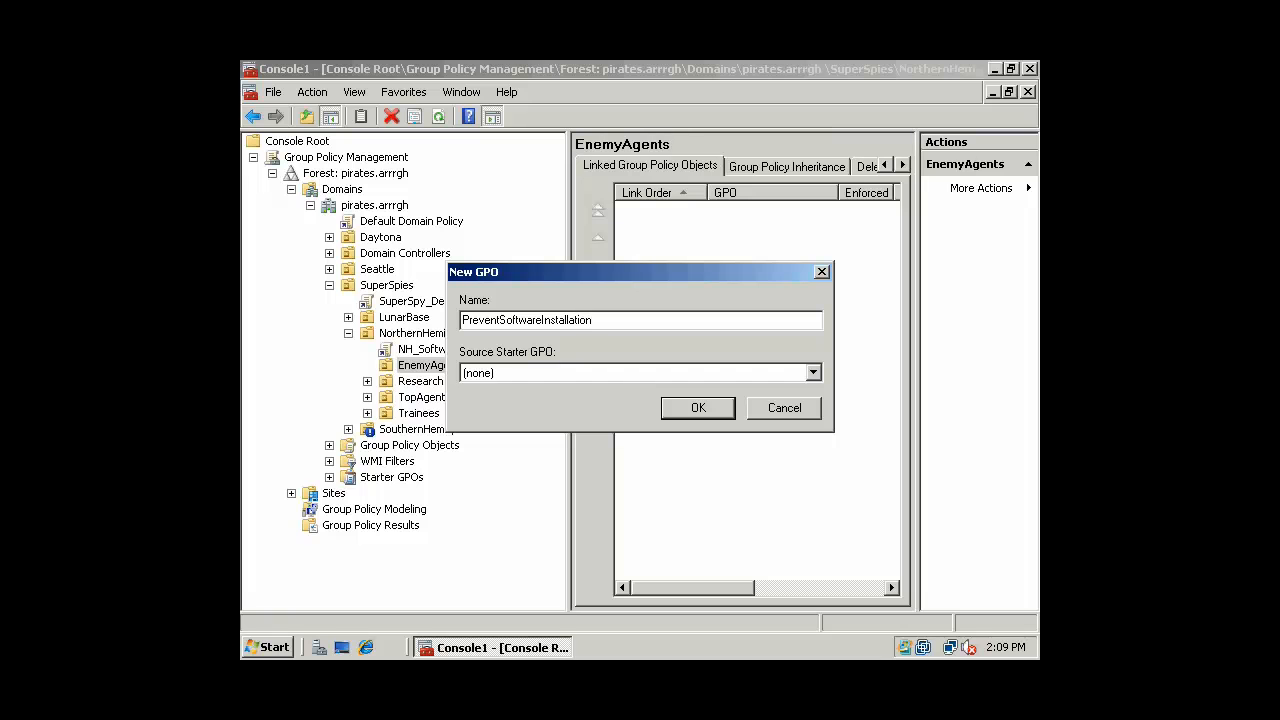
click(688, 408)
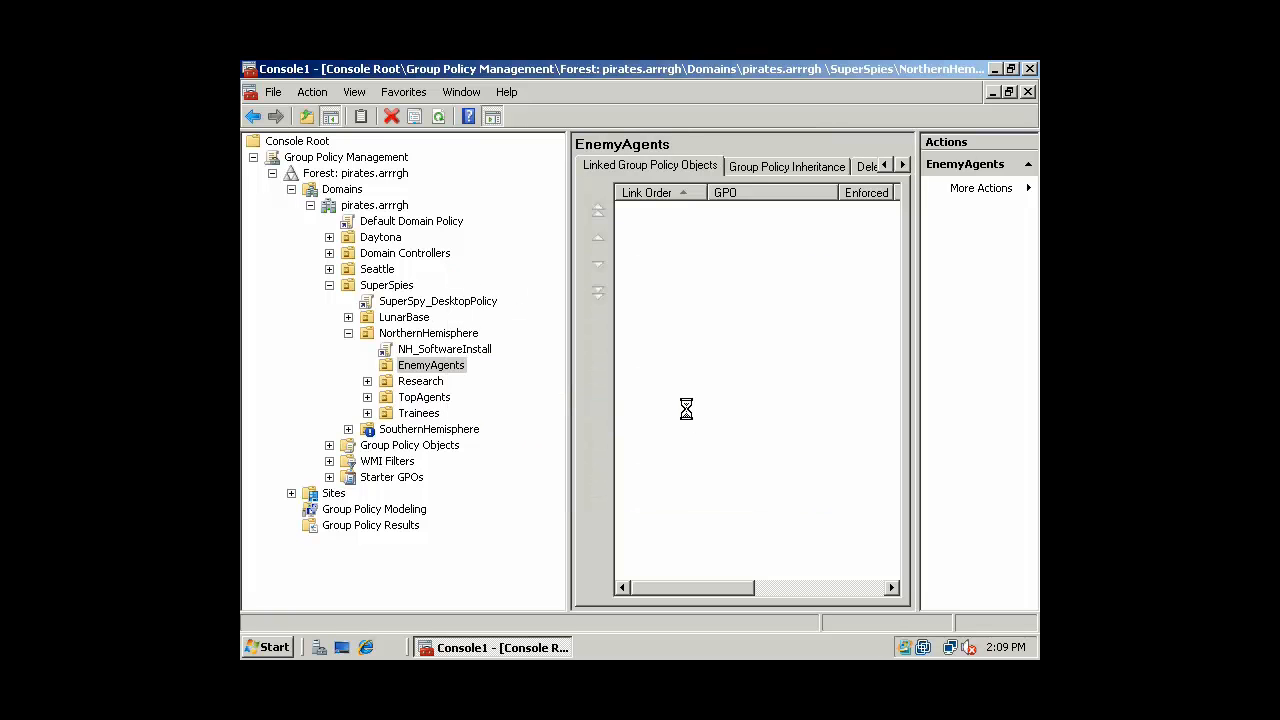
click(476, 383)
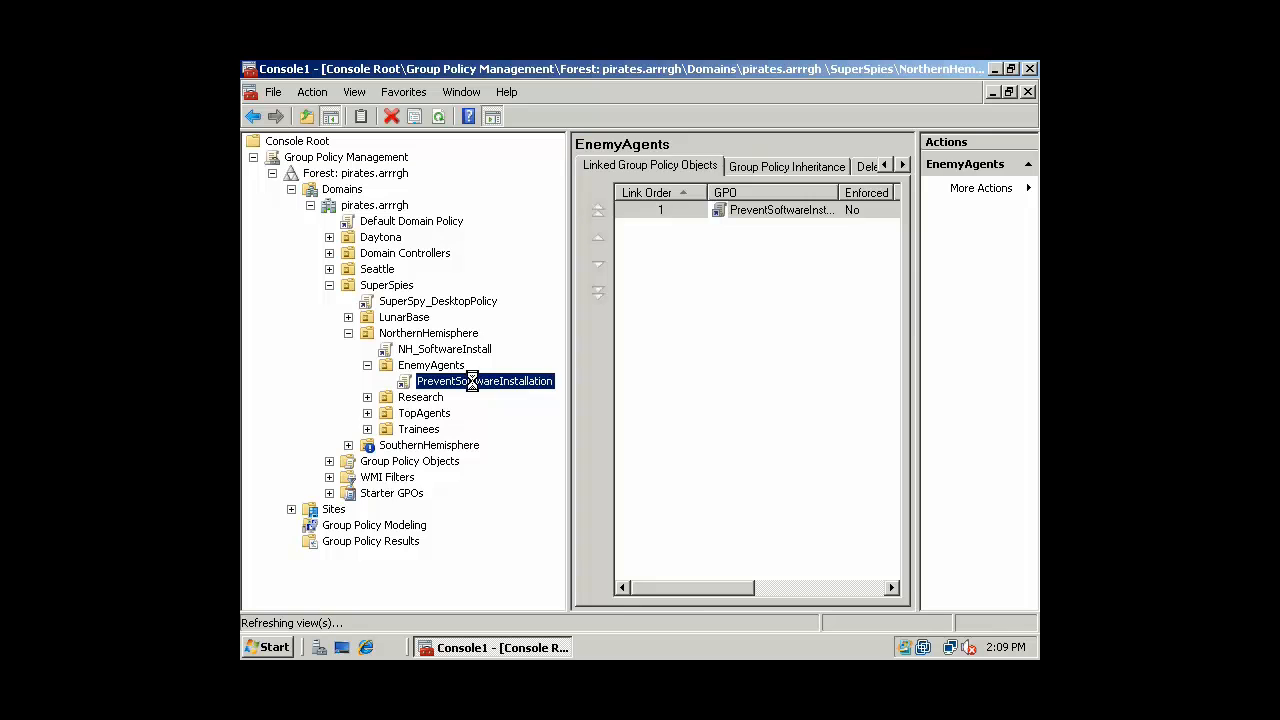
right_click(474, 383)
Edit the GPO and create new Software Restriction Policies under User Configuration > Security Settings
click(563, 397)
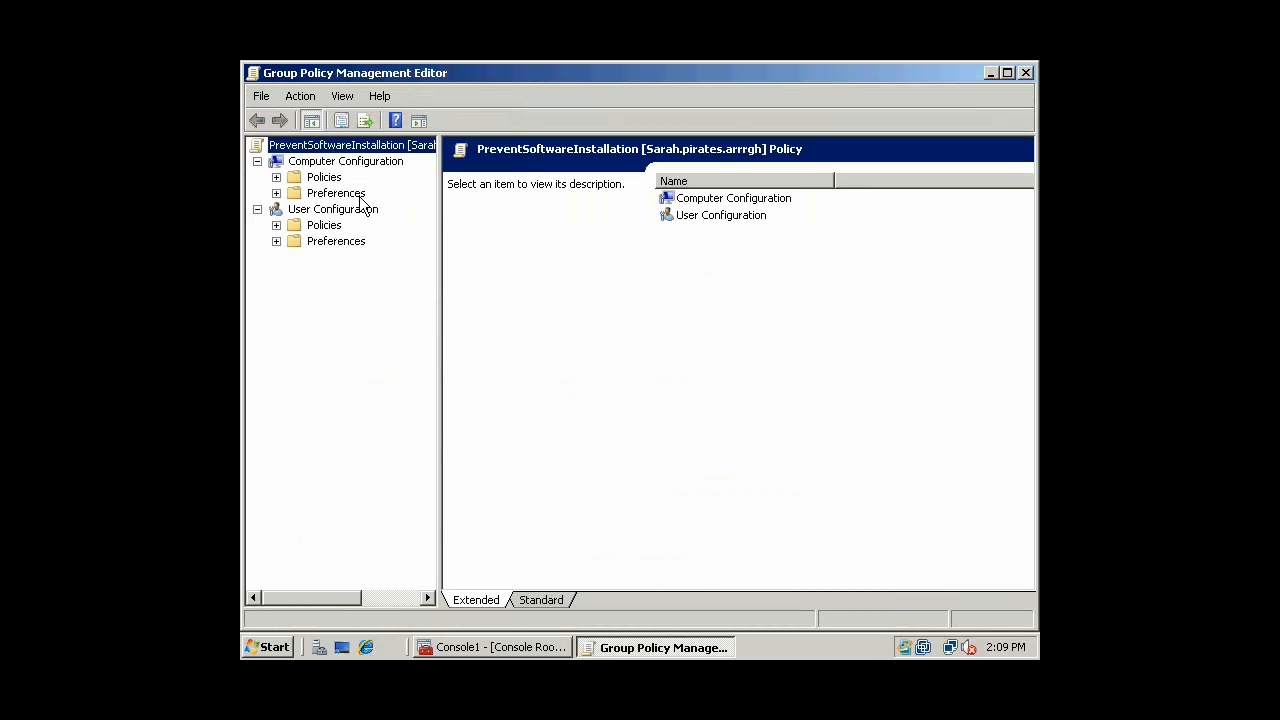
click(276, 225)
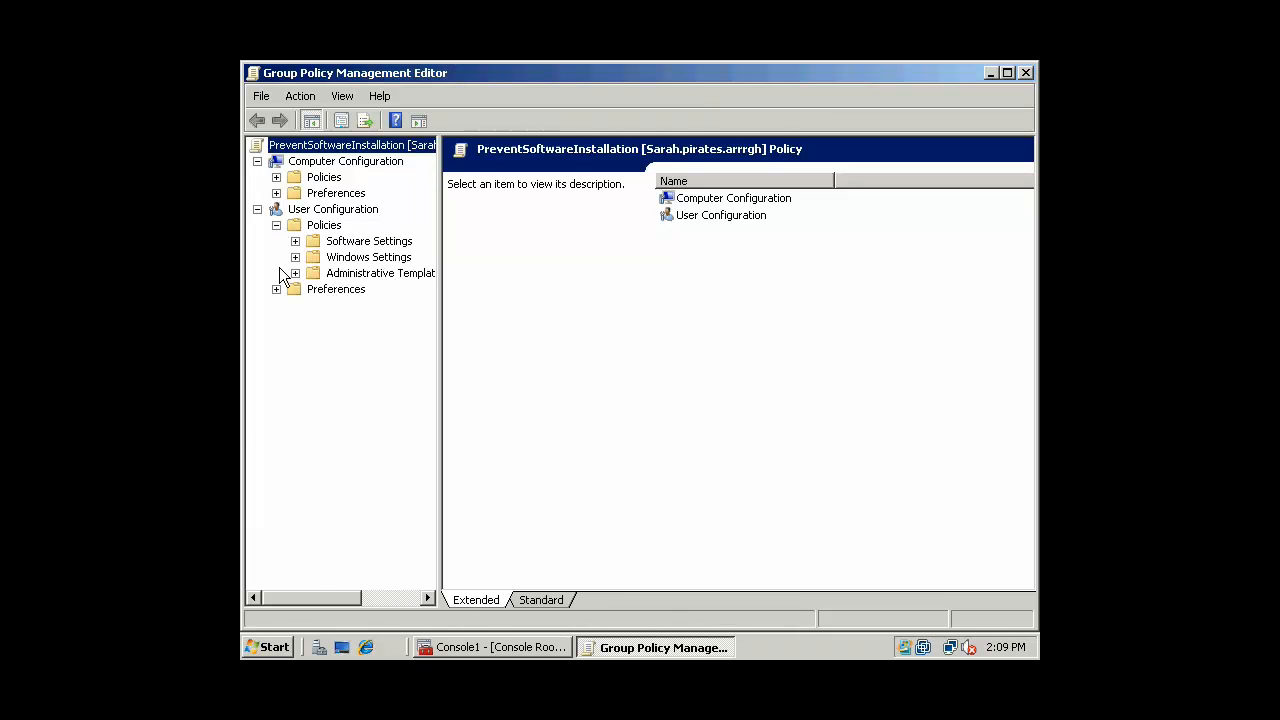
click(276, 289)
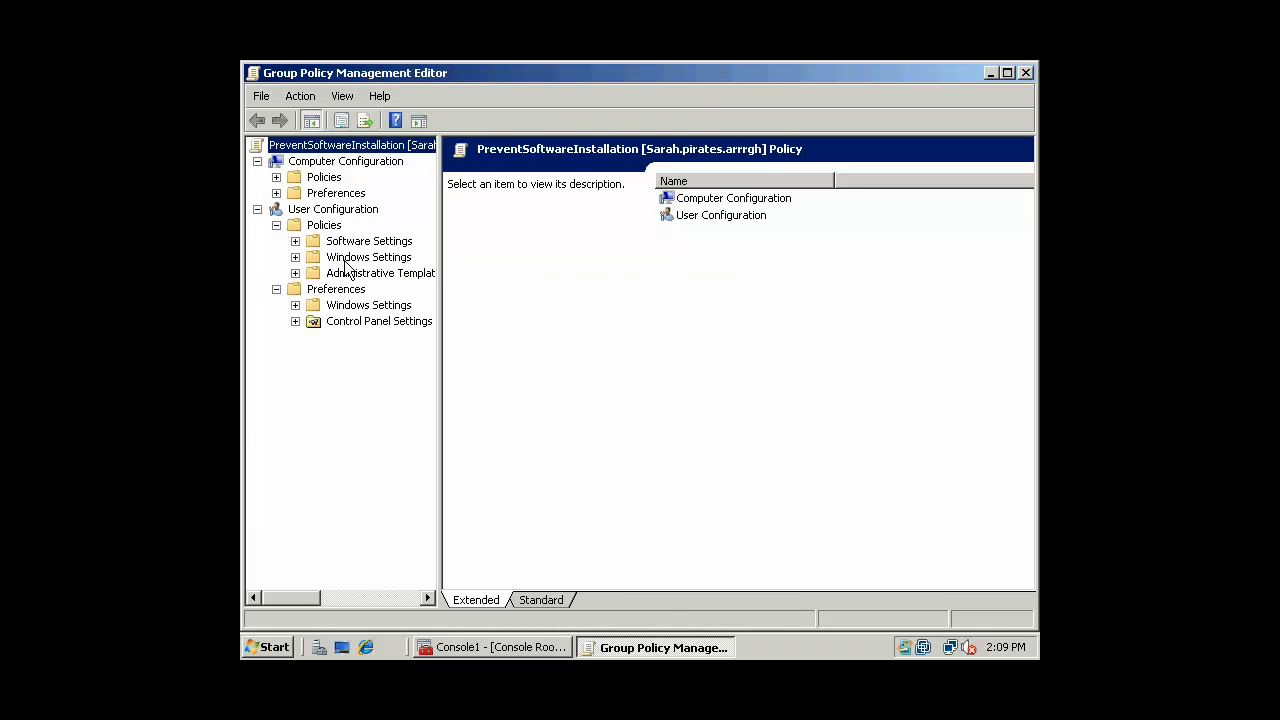
click(295, 257)
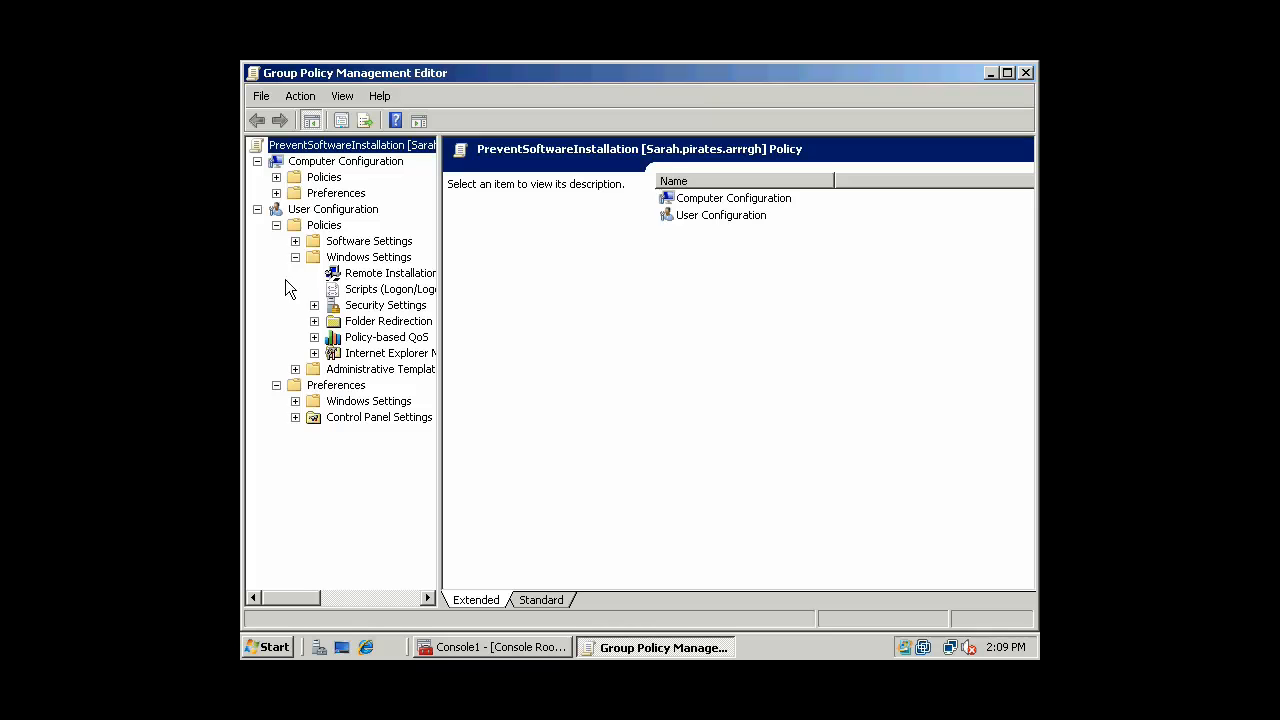
click(312, 306)
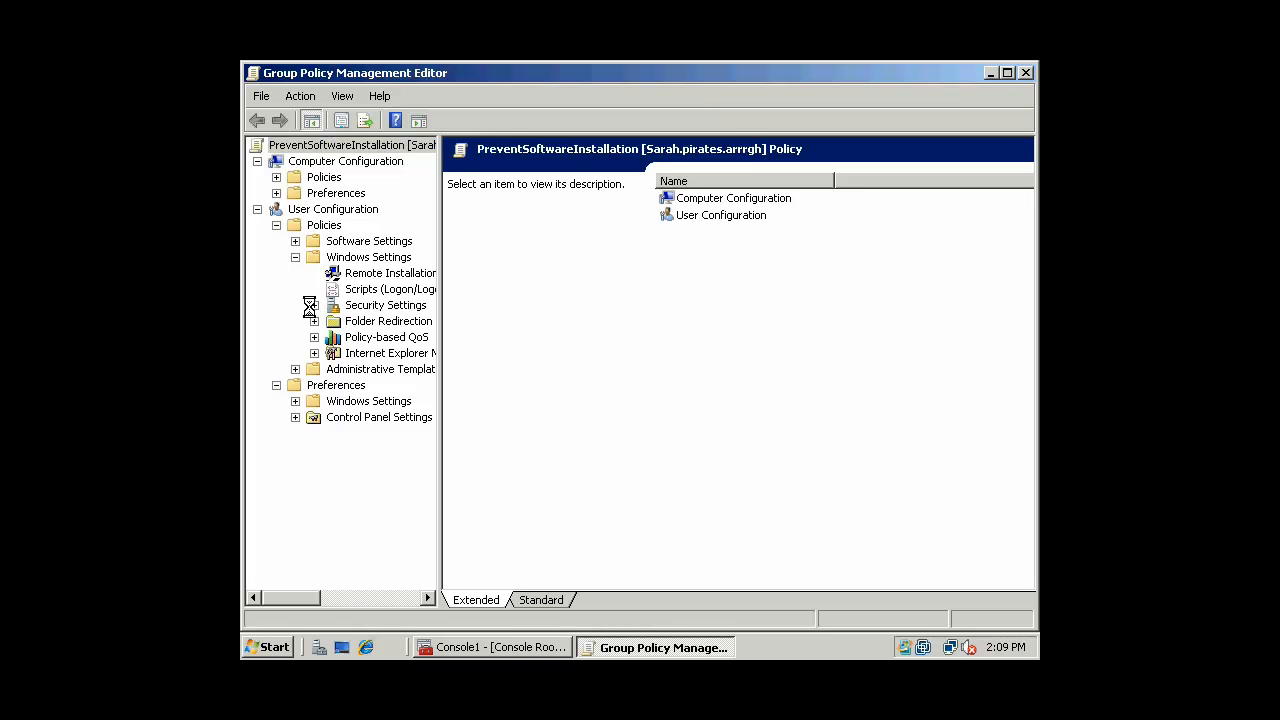
drag(440, 357, 530, 357)
click(338, 339)
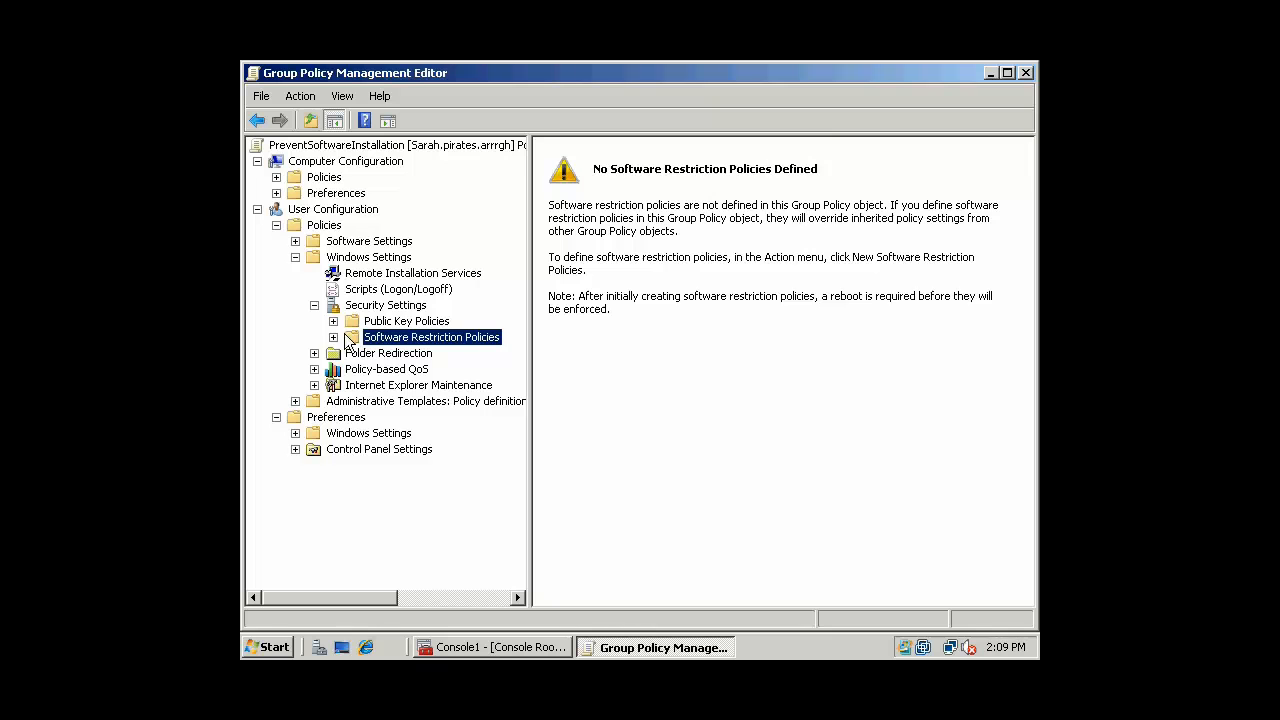
right_click(454, 342)
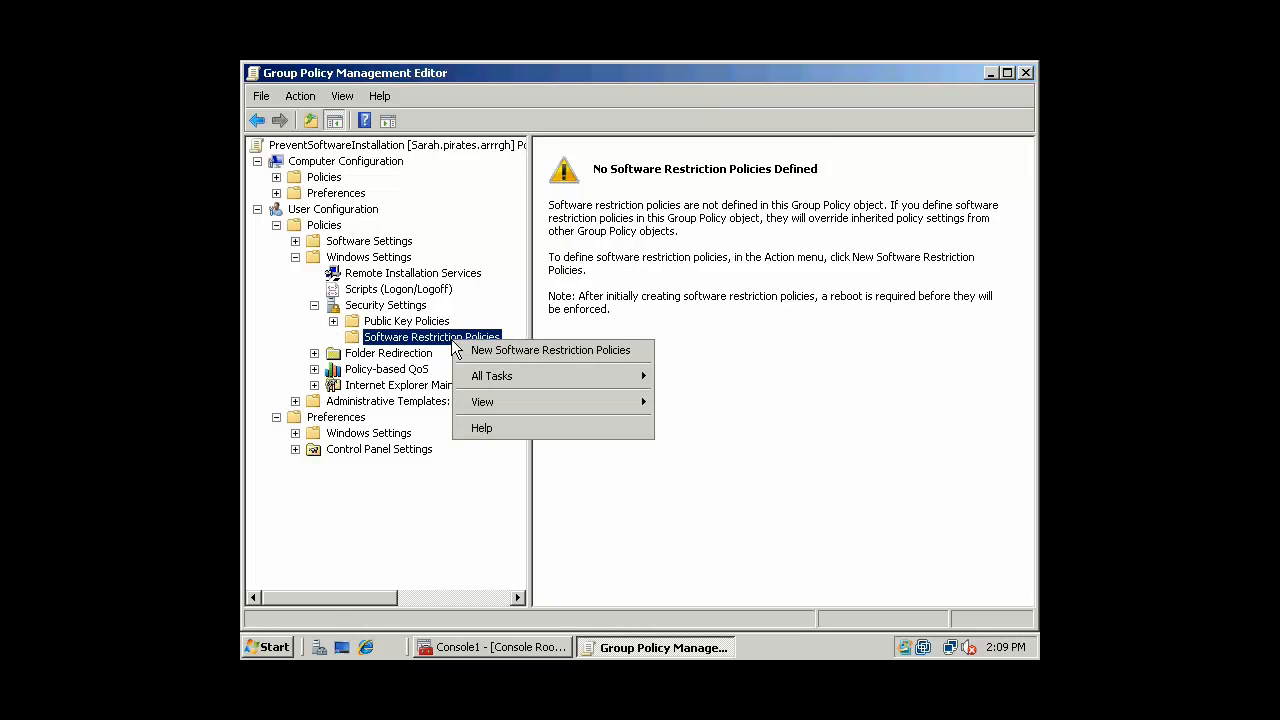
click(477, 349)
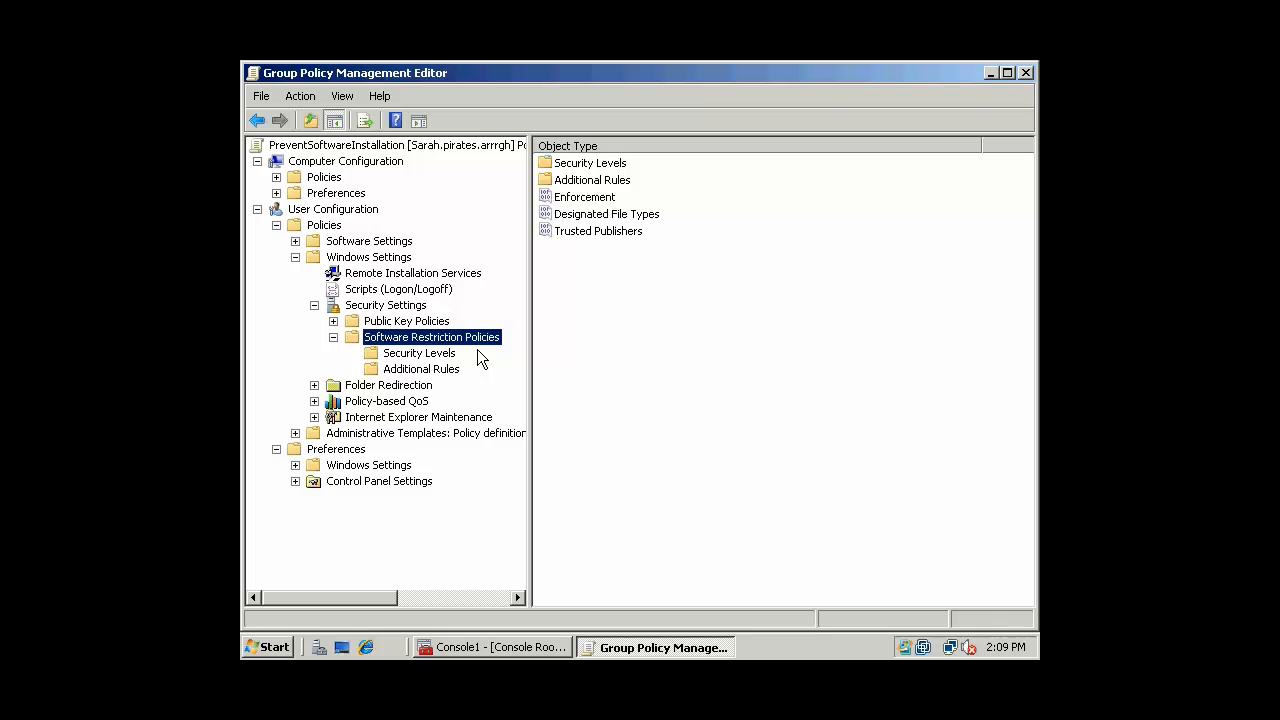
Set the Disallowed security level as the default, confirming the change, then show Additional Rules
click(446, 357)
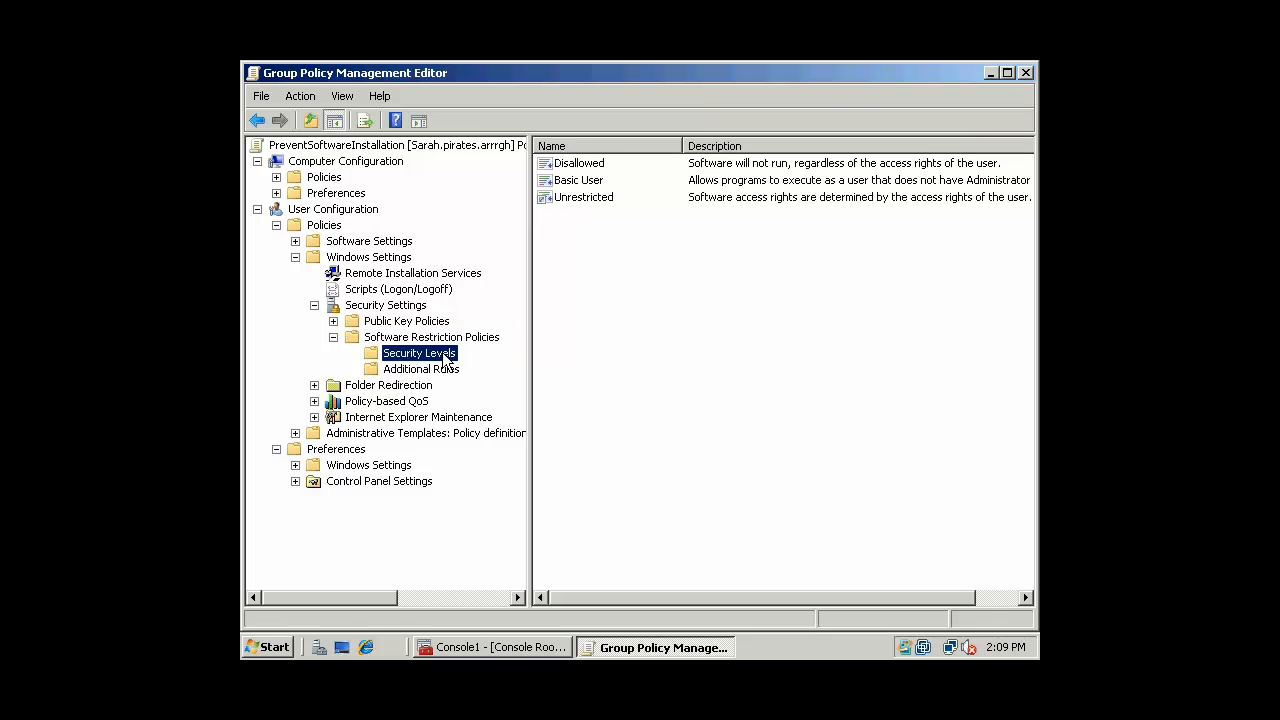
click(584, 163)
click(600, 180)
click(604, 197)
click(598, 170)
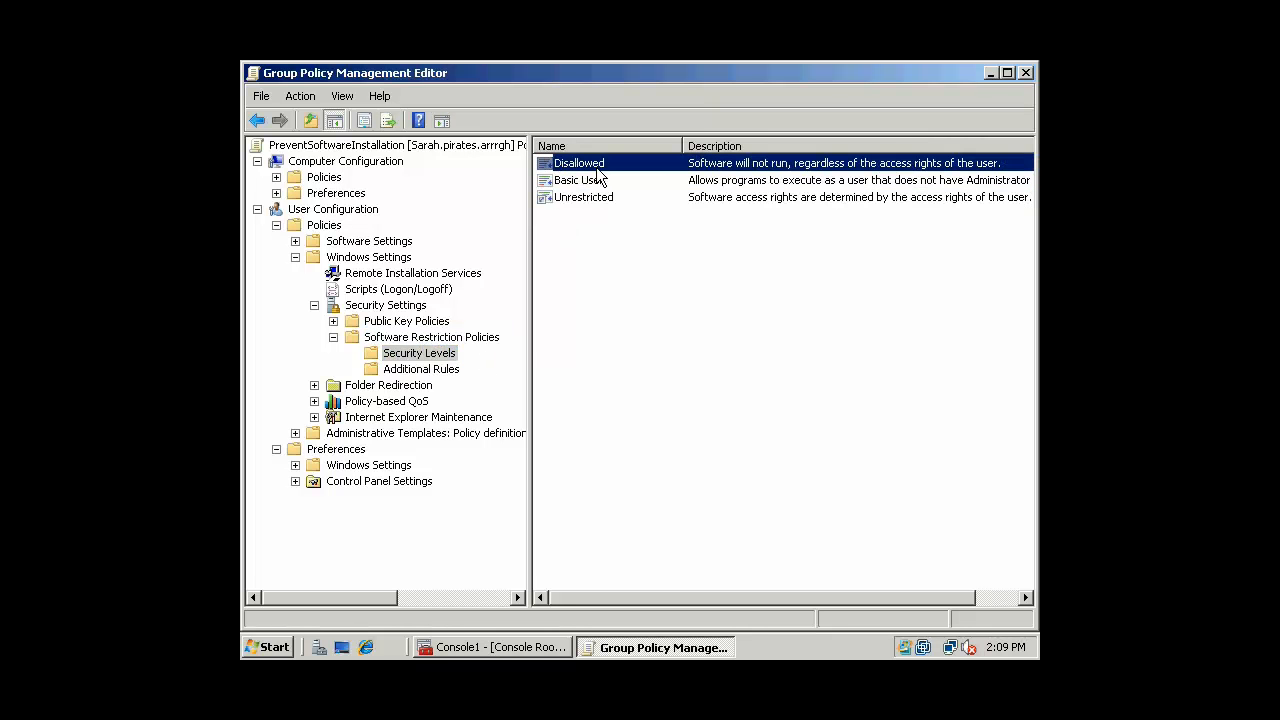
click(597, 181)
click(605, 197)
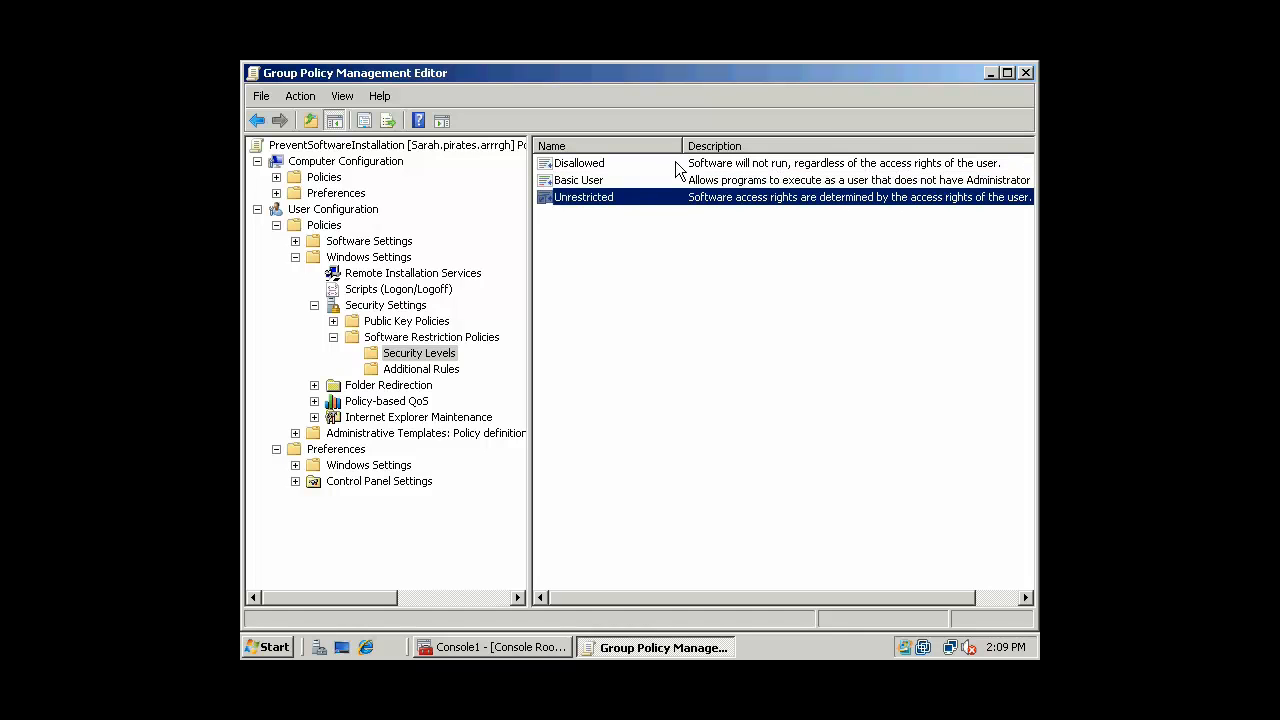
click(602, 182)
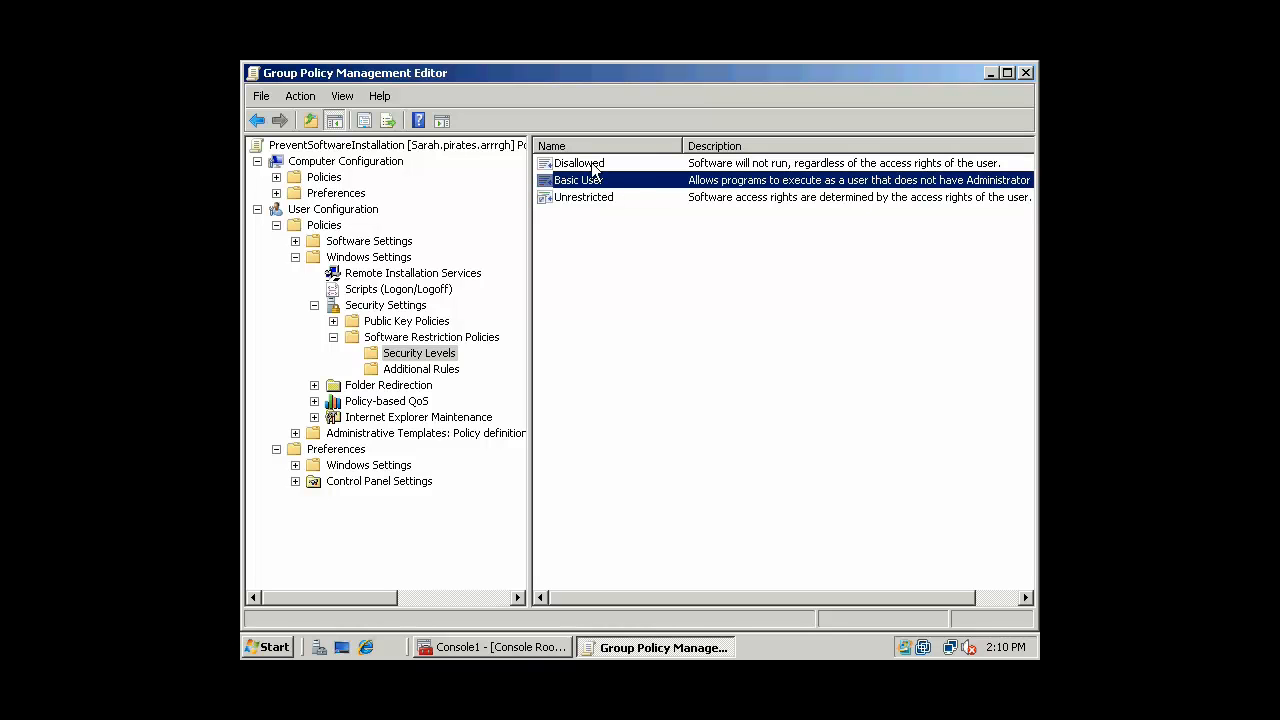
click(593, 163)
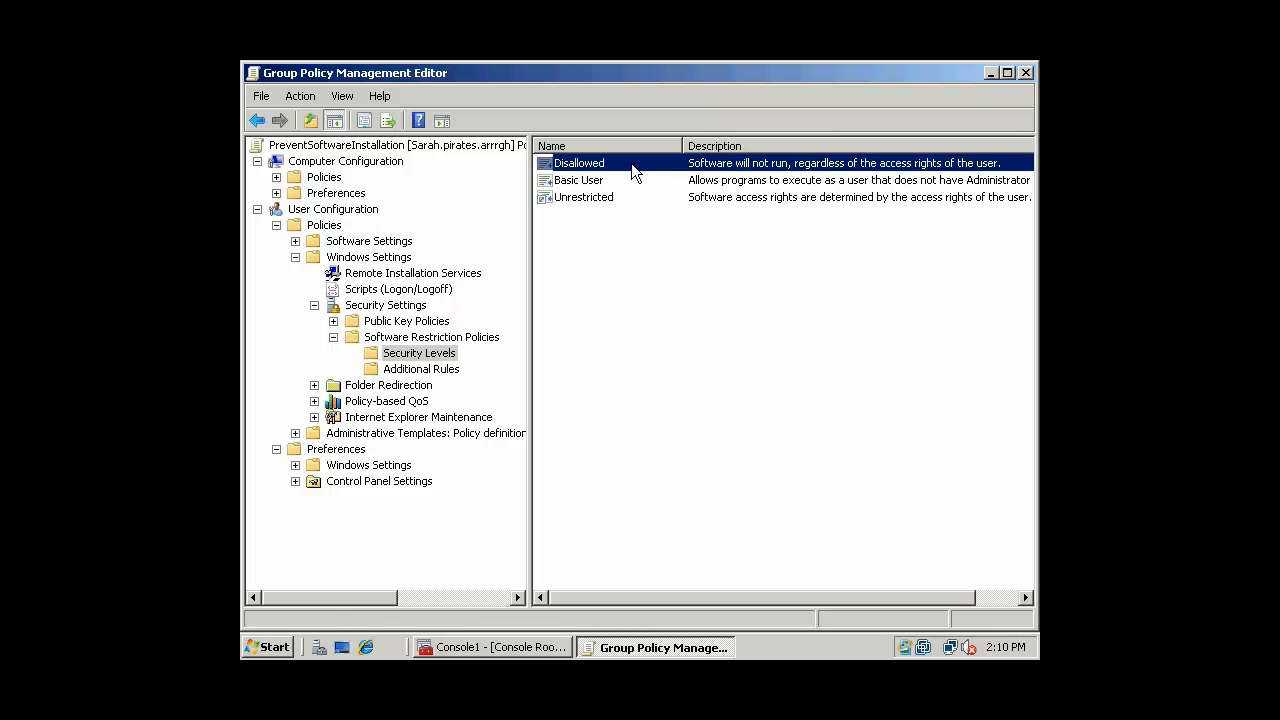
right_click(631, 160)
click(682, 171)
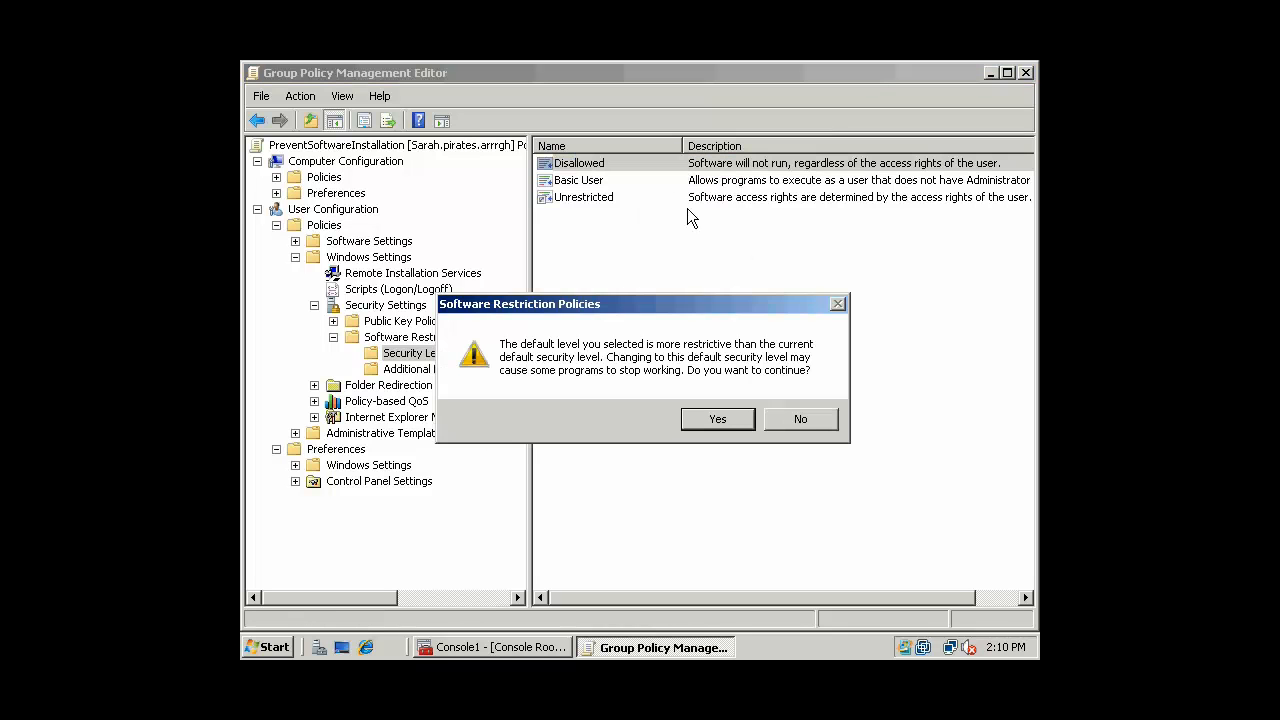
click(727, 417)
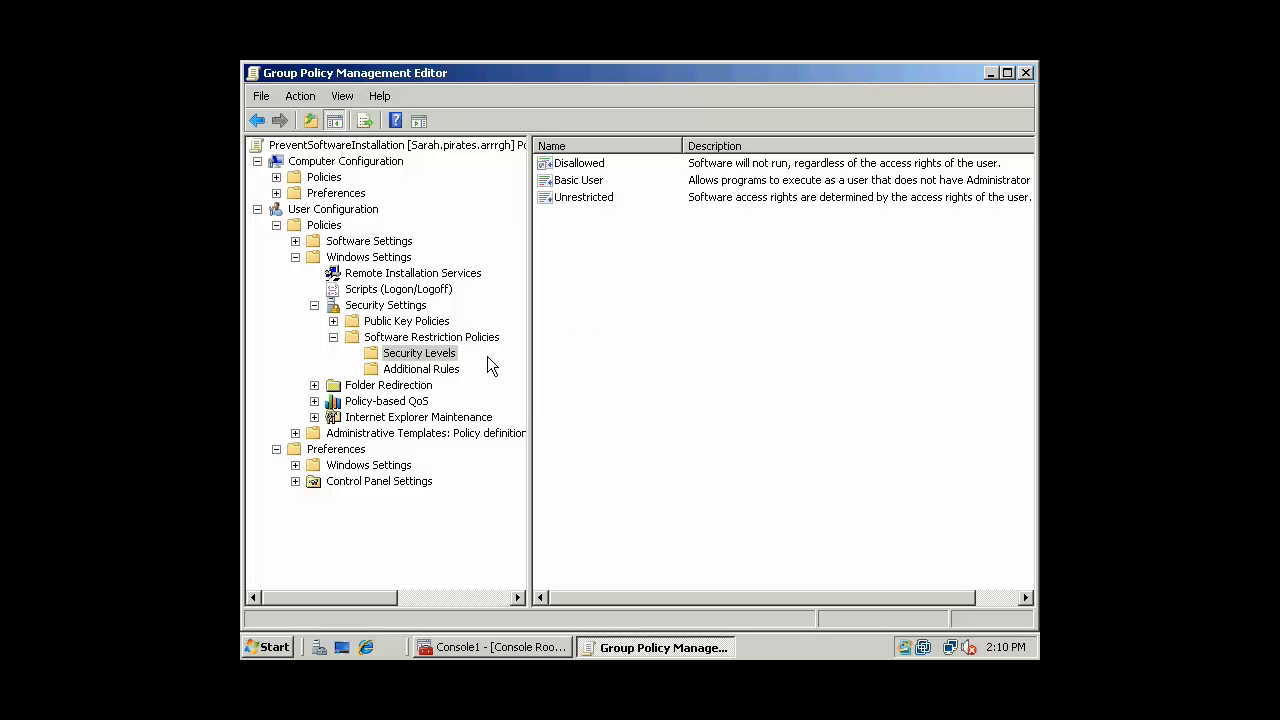
click(433, 371)
Add an Unrestricted hash rule for E:\Games\GreatQuest.exe described 'Allow enemy agents to execute this trojan.'
right_click(442, 378)
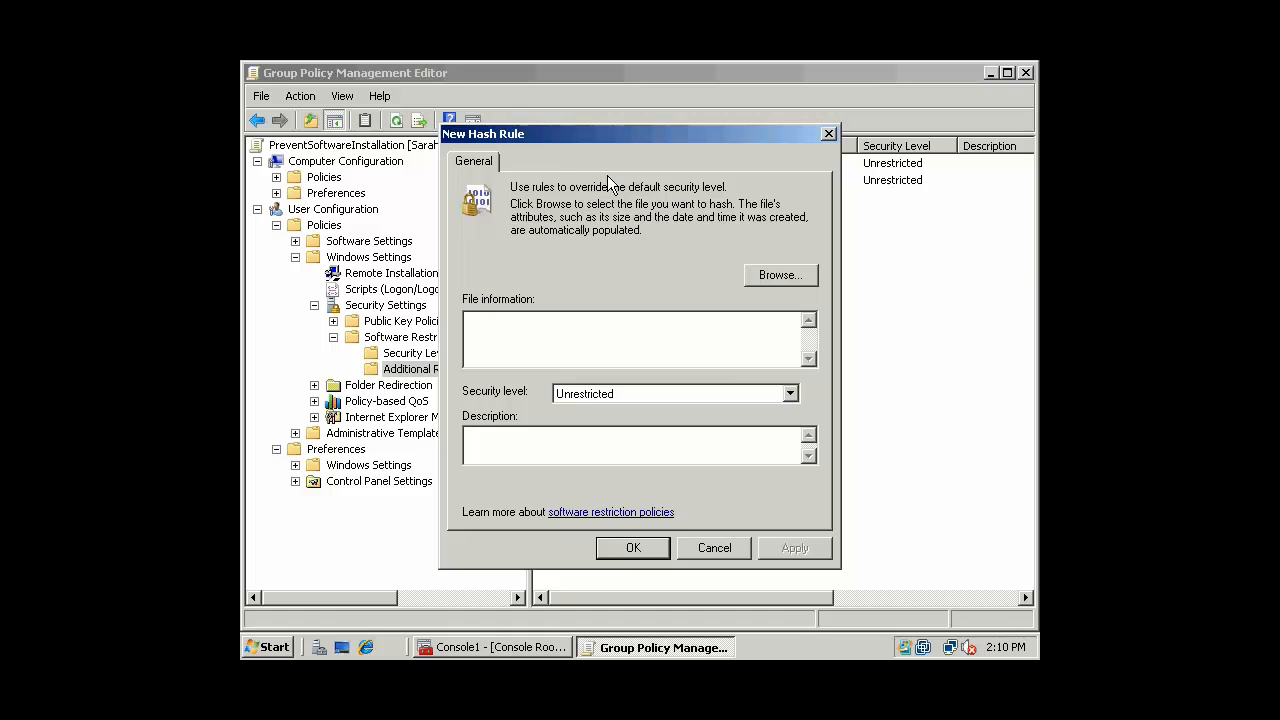
drag(580, 136, 563, 256)
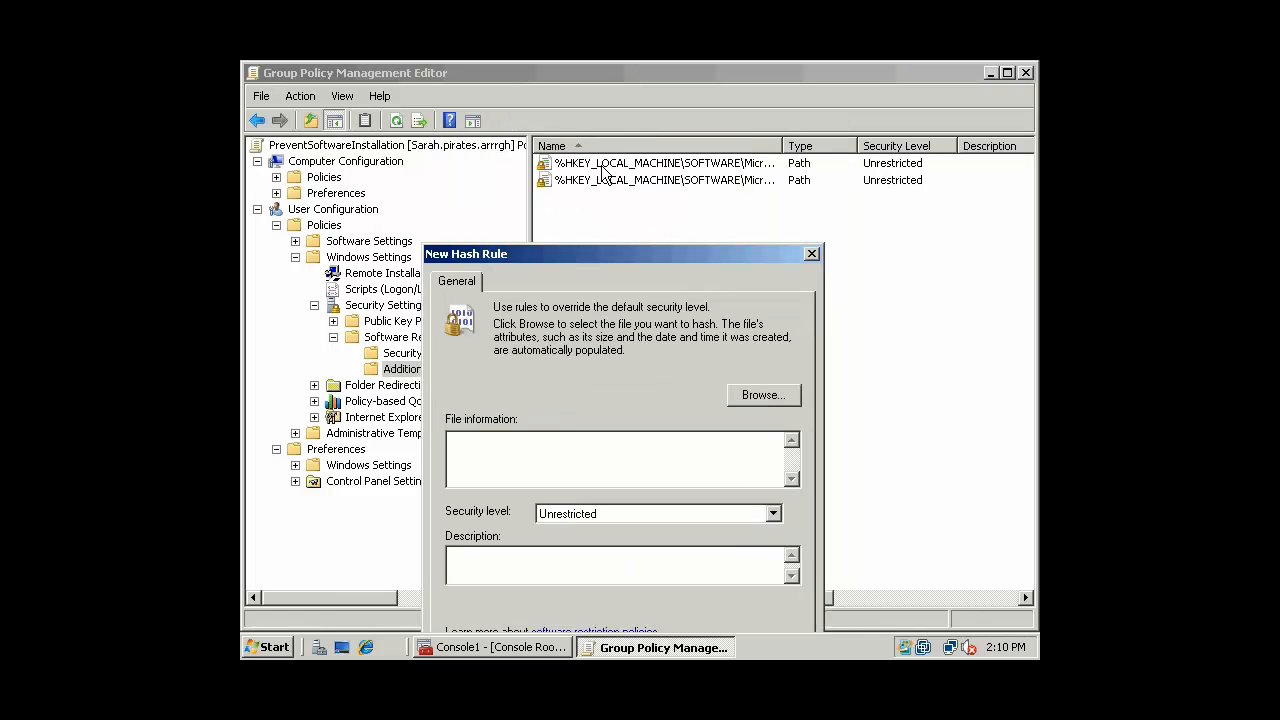
drag(645, 258, 665, 130)
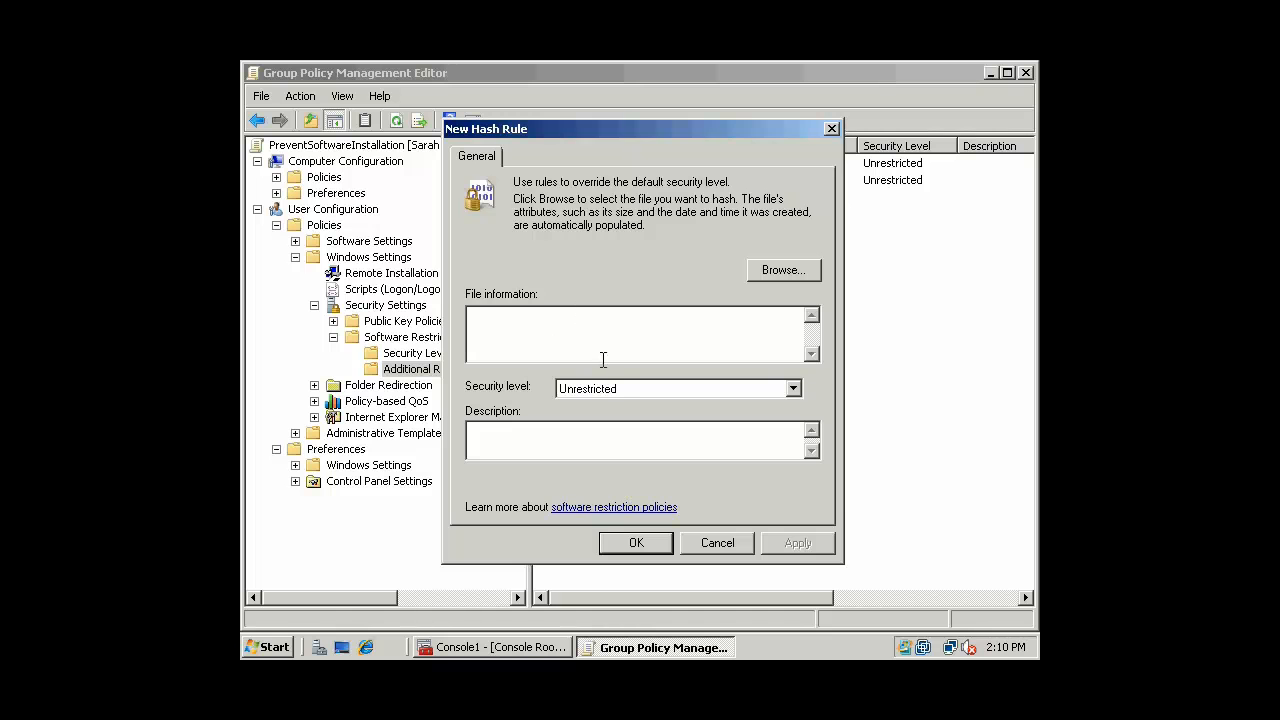
click(785, 270)
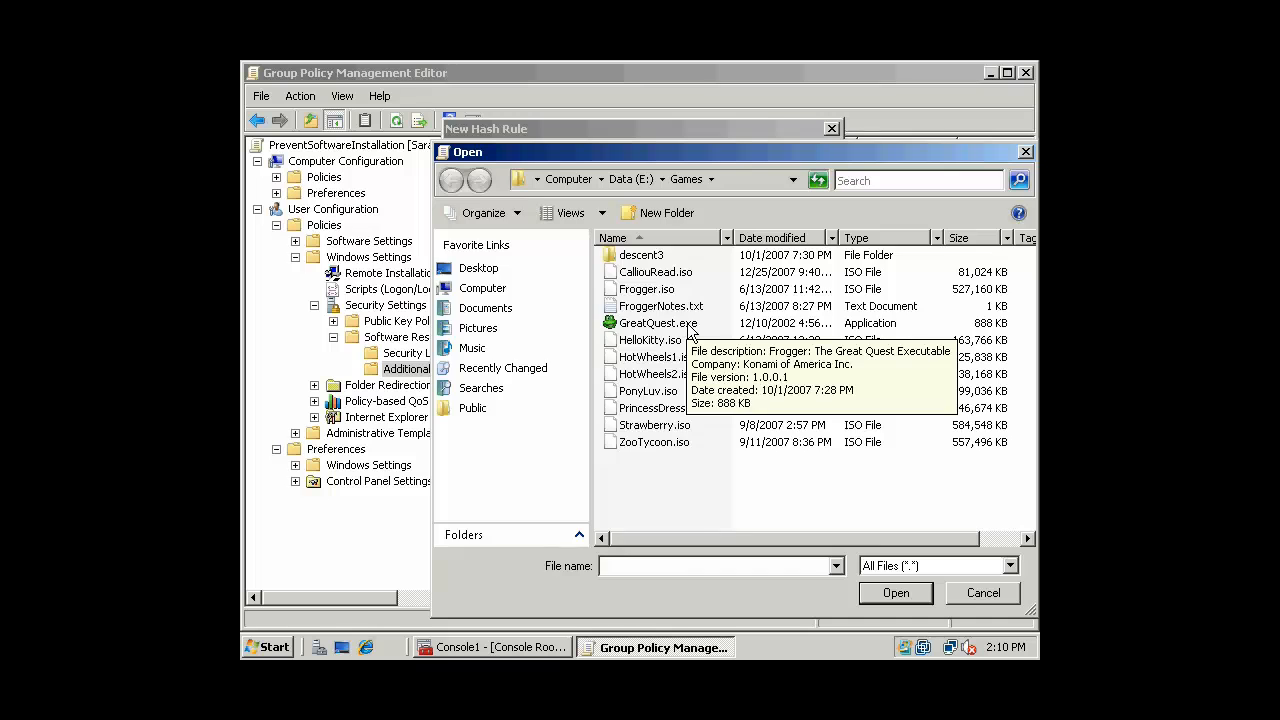
double_click(684, 324)
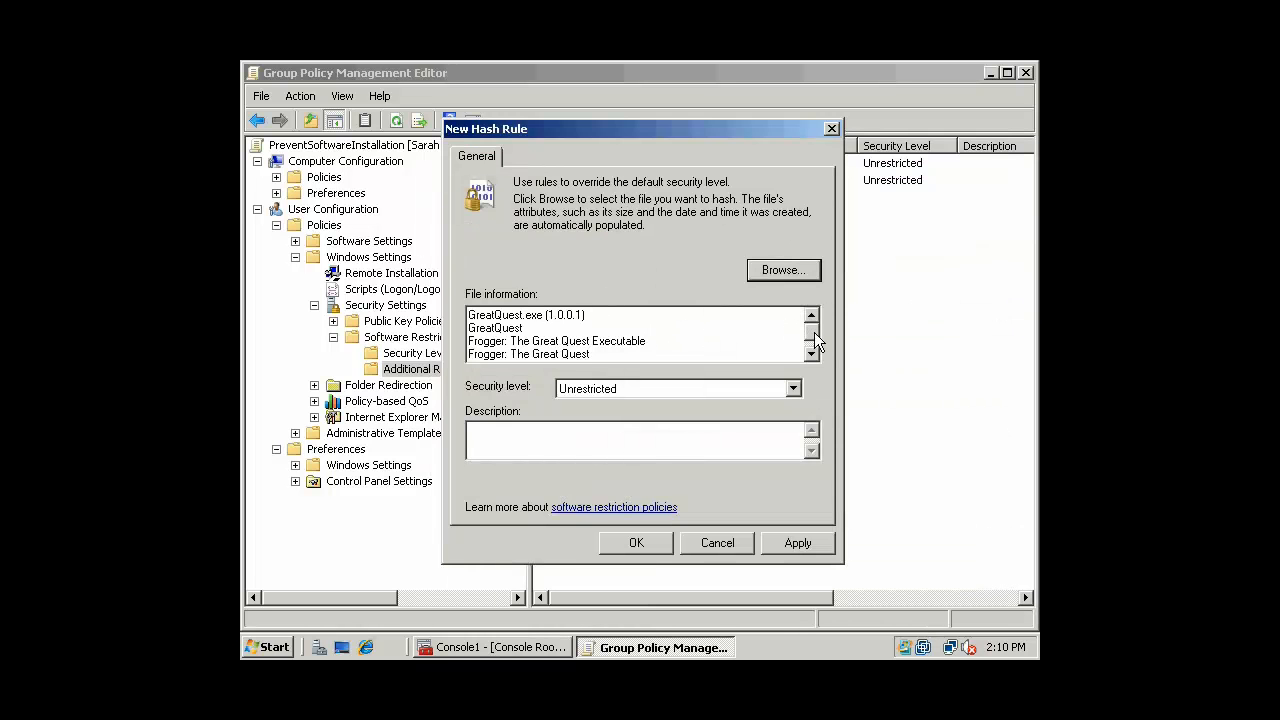
scroll(814, 340, down, 1)
click(811, 317)
drag(812, 319, 814, 340)
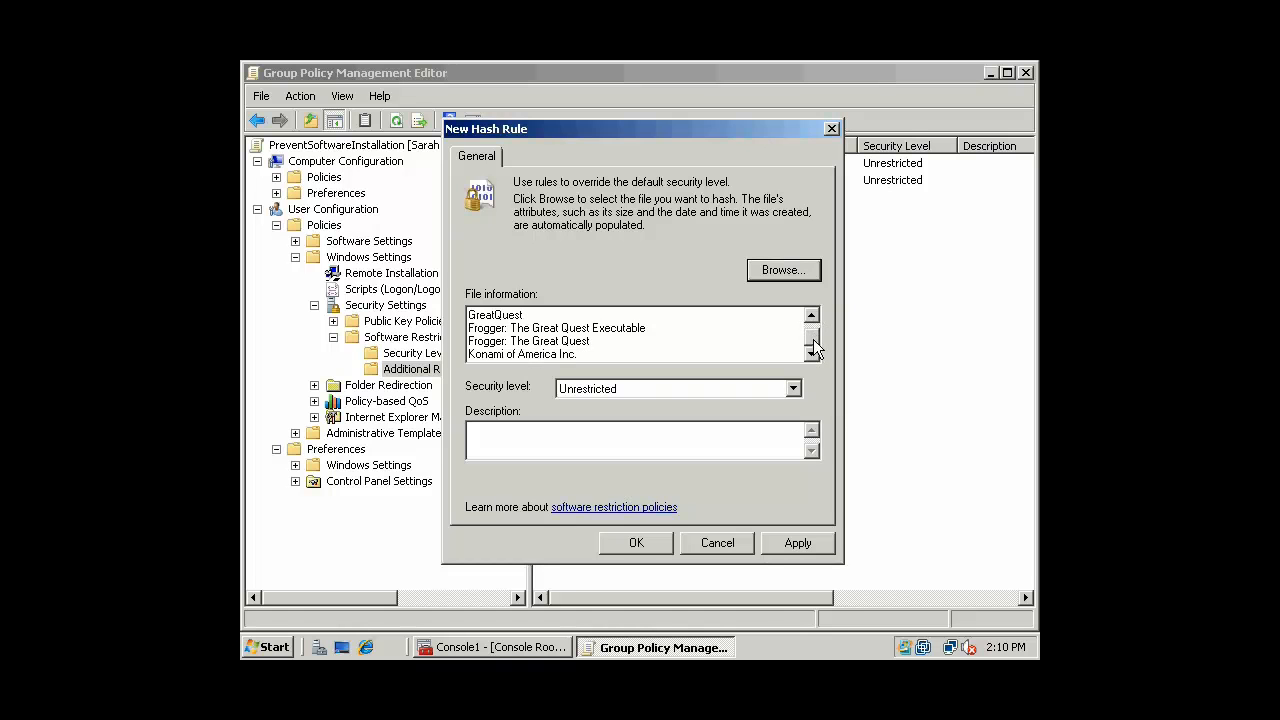
click(617, 437)
text(Allow ene)
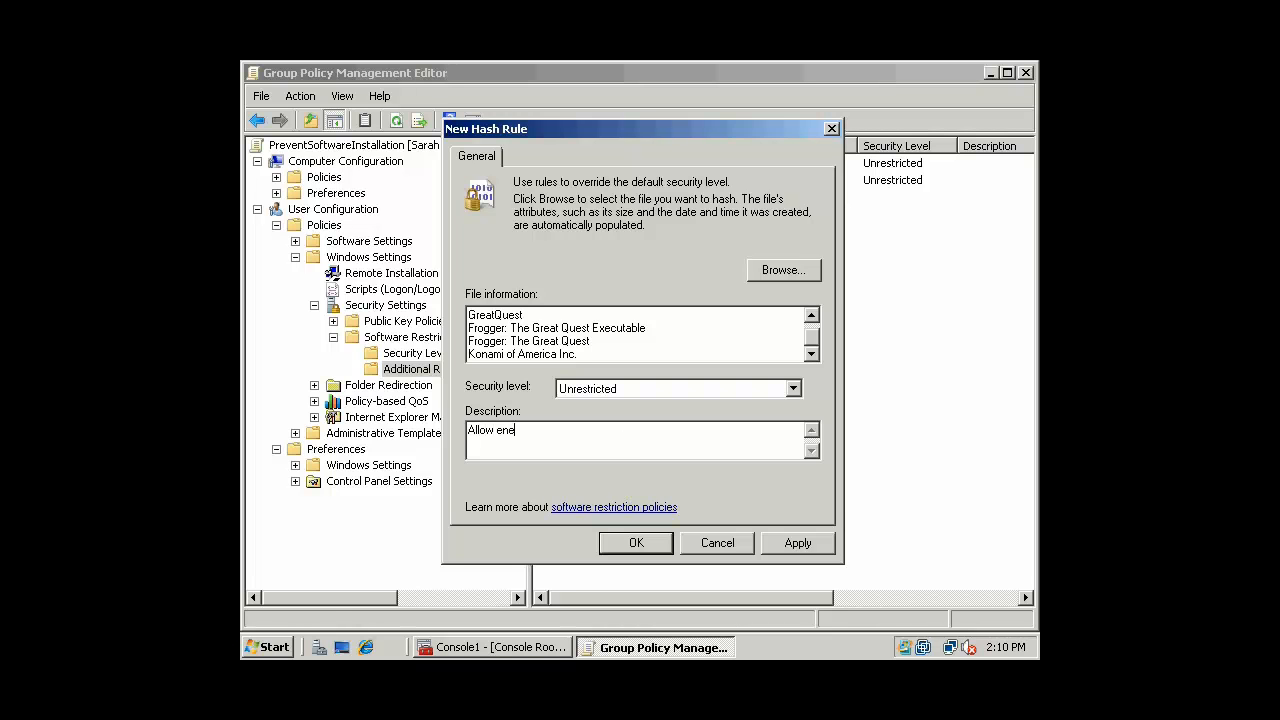
text(my agents to execute this trojan.)
click(651, 543)
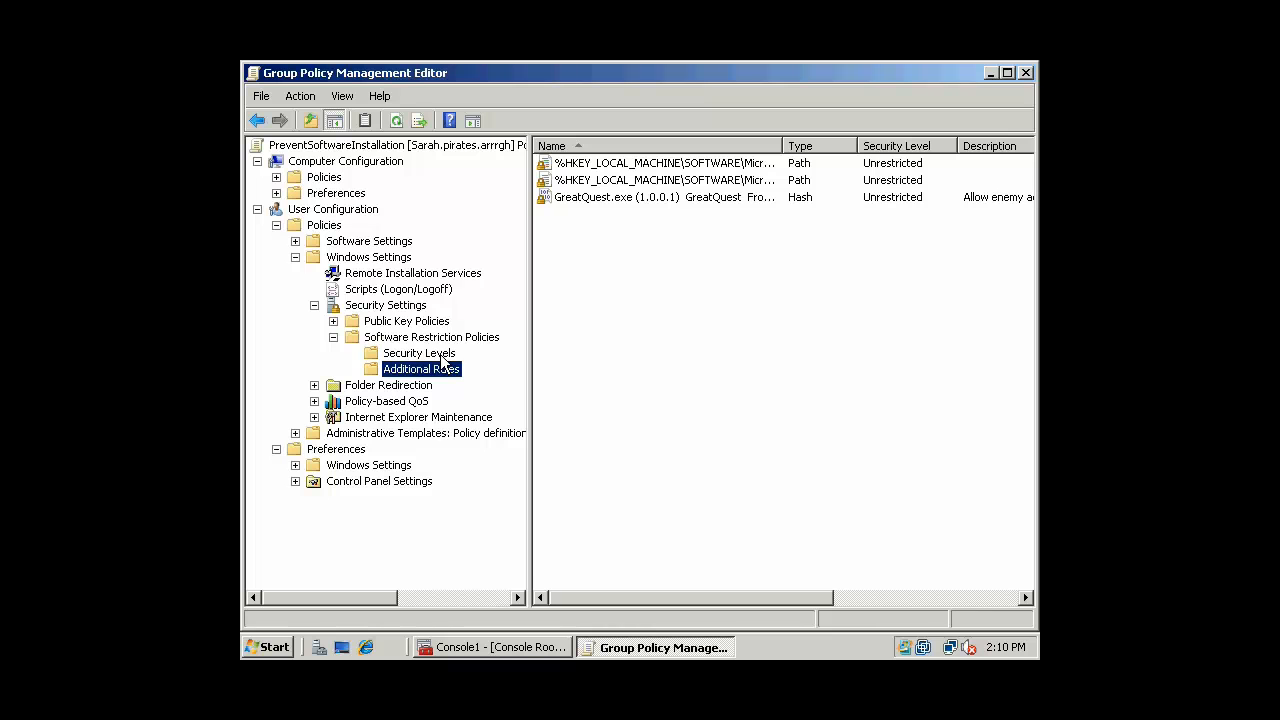
Widen the rules' Name column and review the Disallowed, Basic User and Unrestricted security levels
click(645, 199)
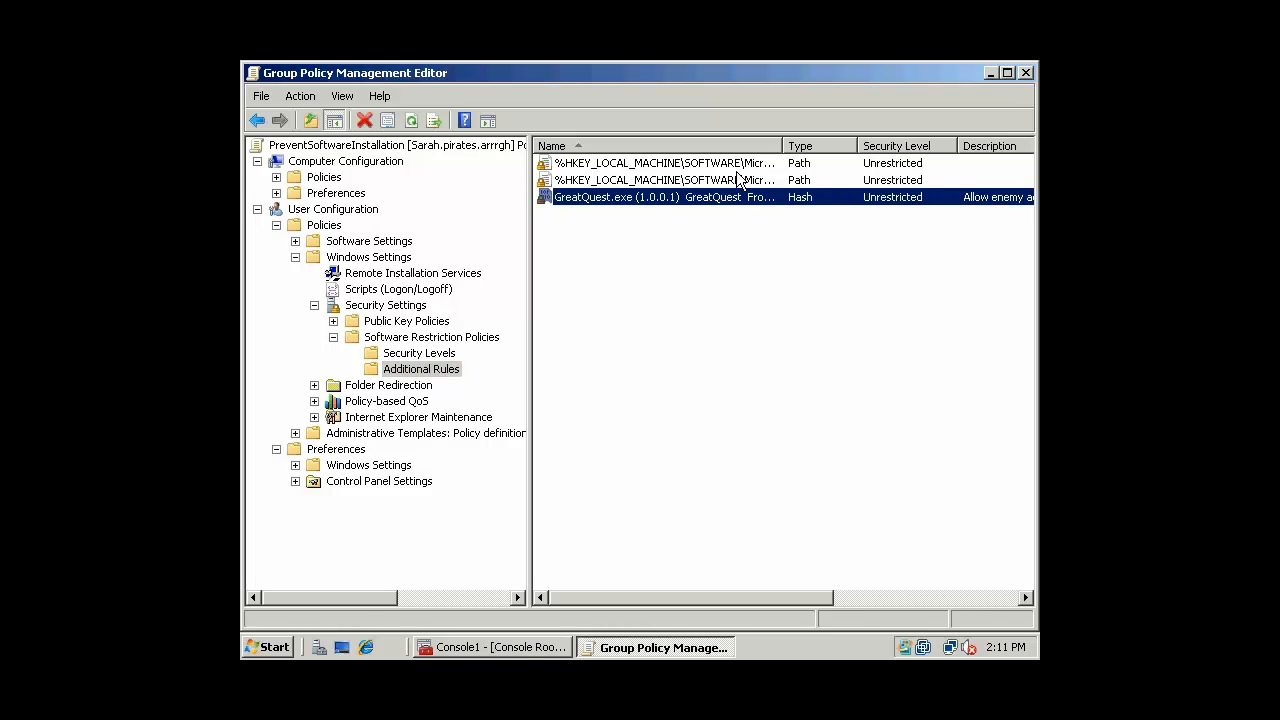
drag(782, 146, 835, 146)
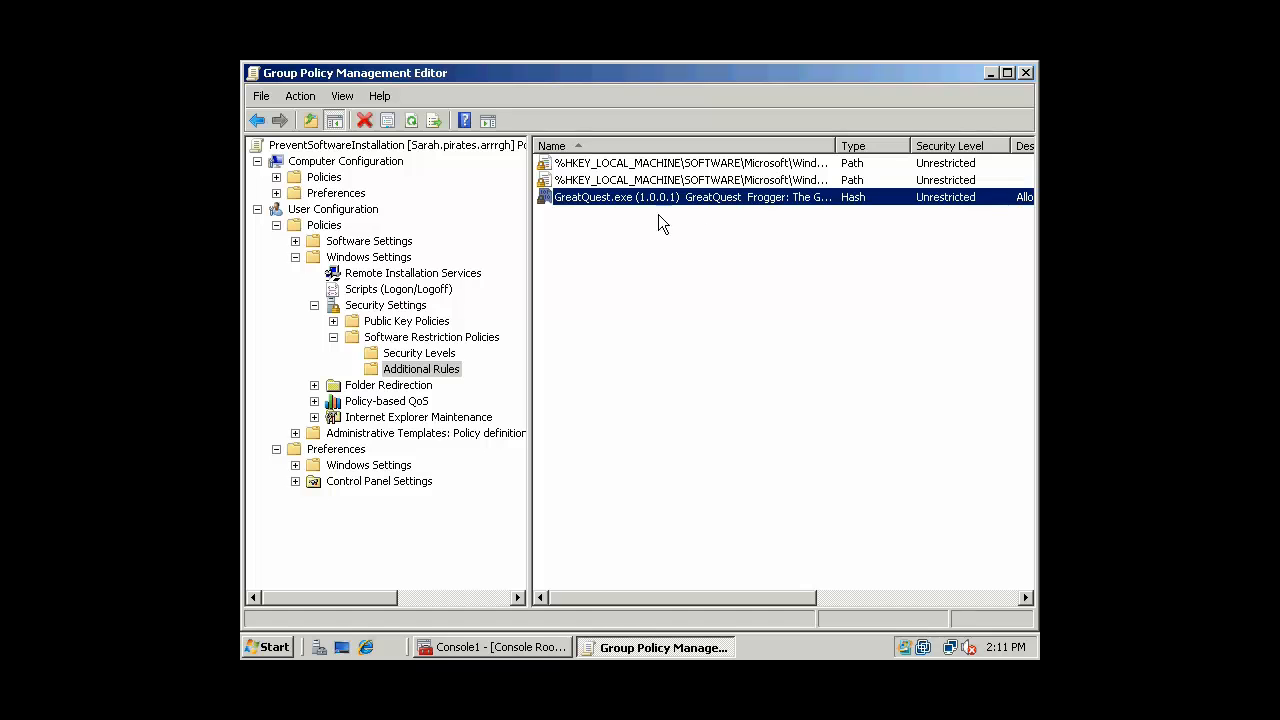
click(706, 253)
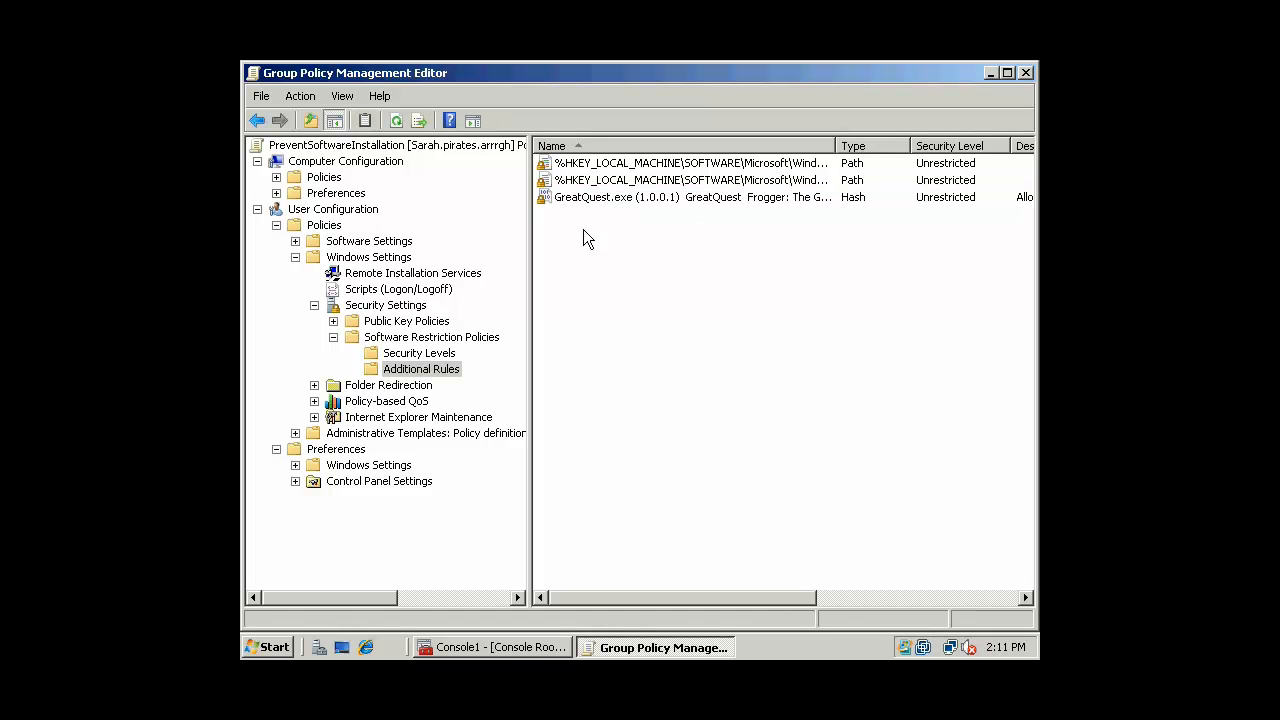
drag(529, 232, 496, 236)
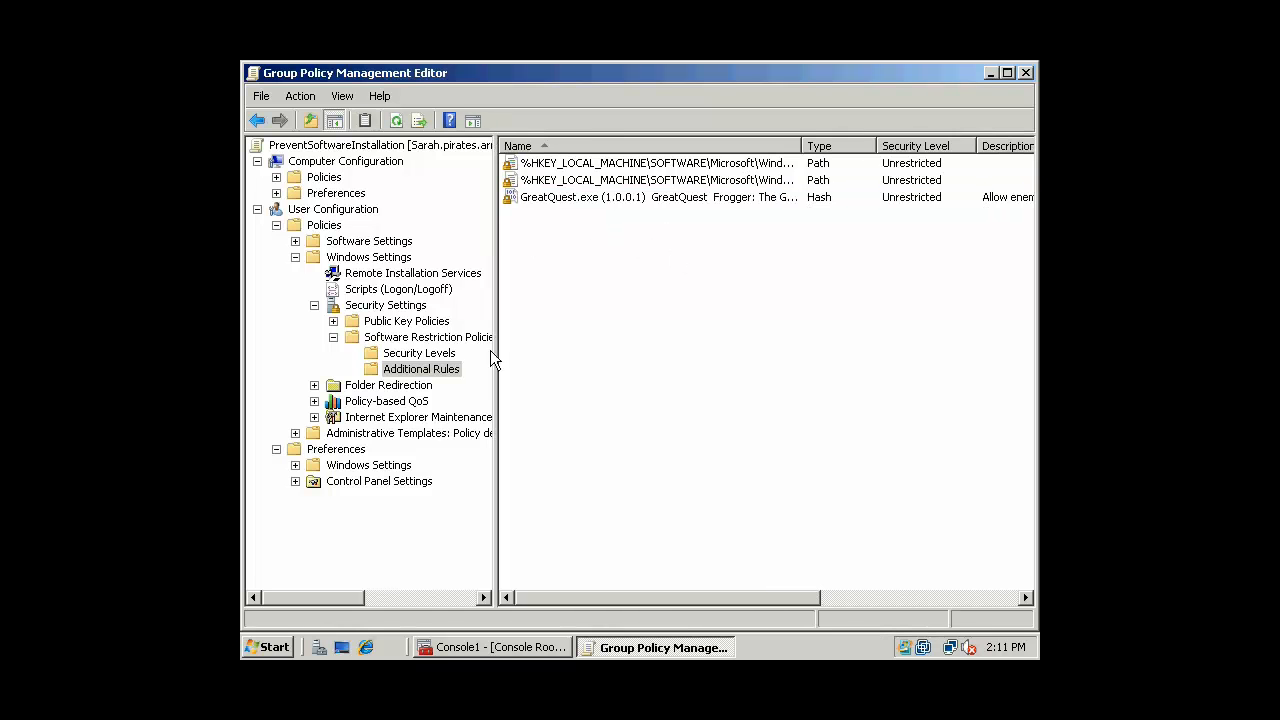
click(425, 354)
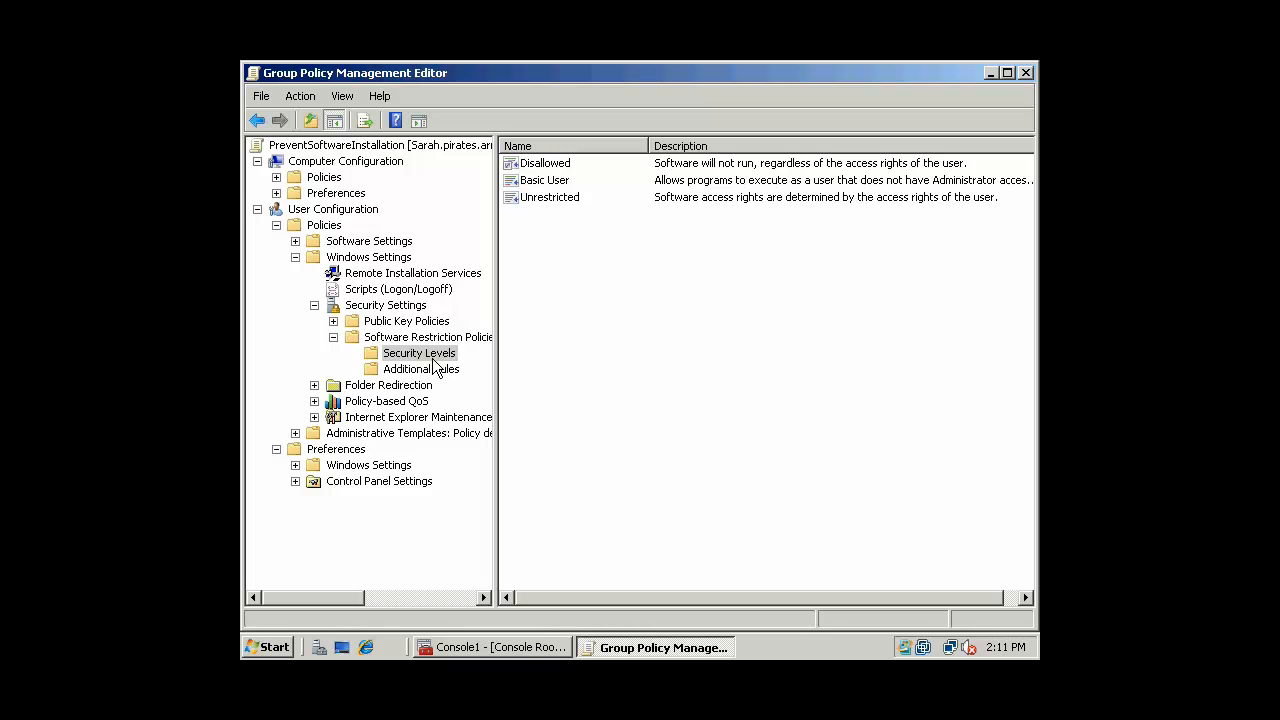
click(543, 168)
click(632, 240)
Close the policy editor and the management console without saving settings
click(1026, 72)
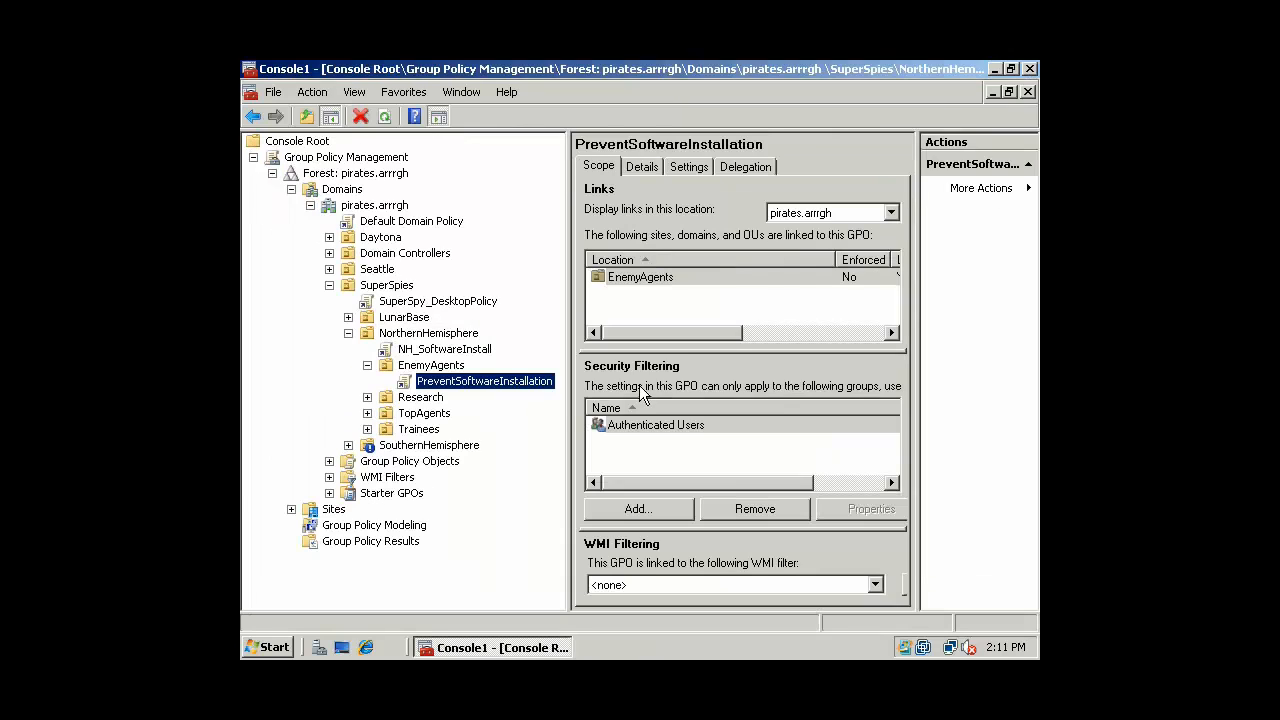
click(1029, 69)
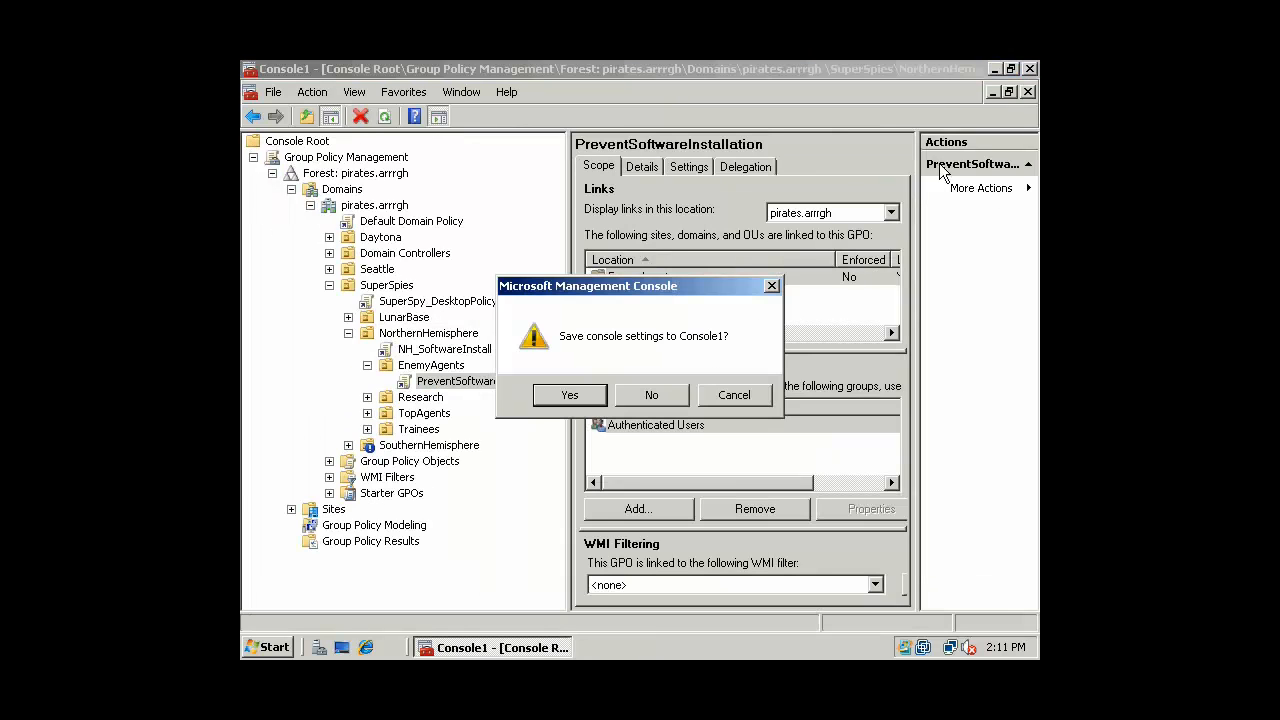
click(636, 394)
Run gpupdate from a Command Prompt launched via Run > cmd
click(268, 647)
click(345, 545)
text(cmd)
key(Return)
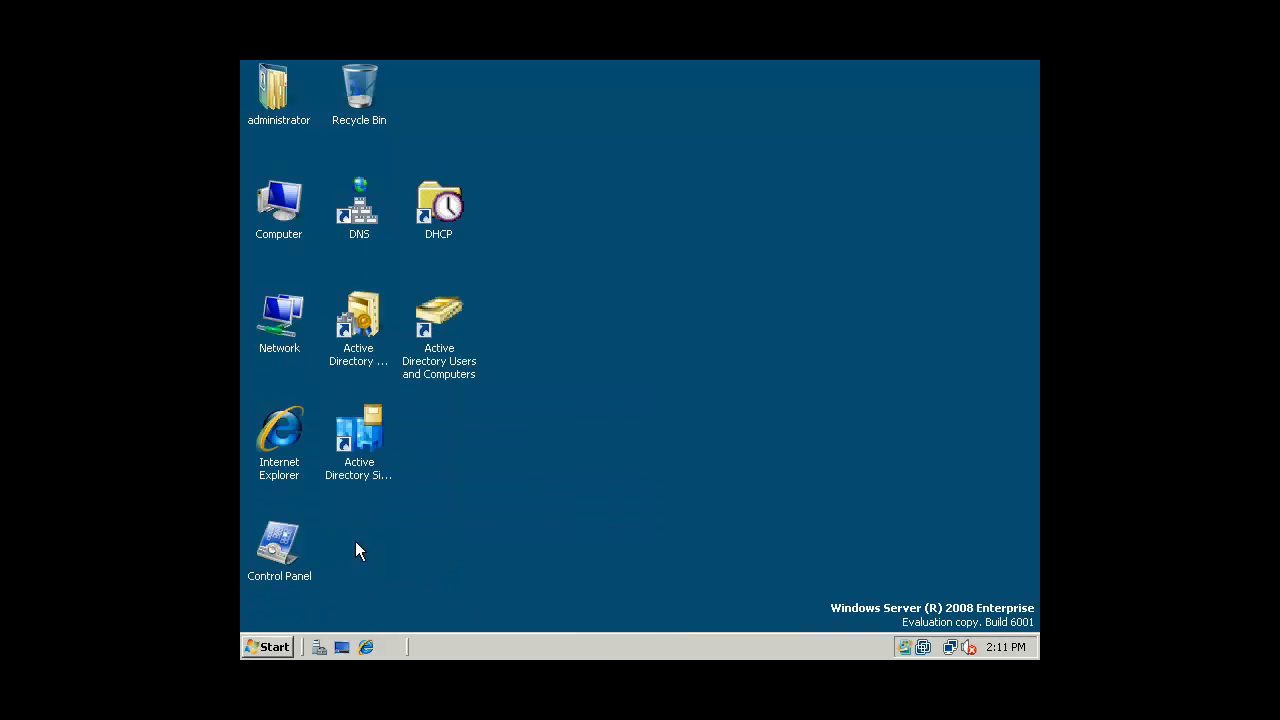
text(gpudate)
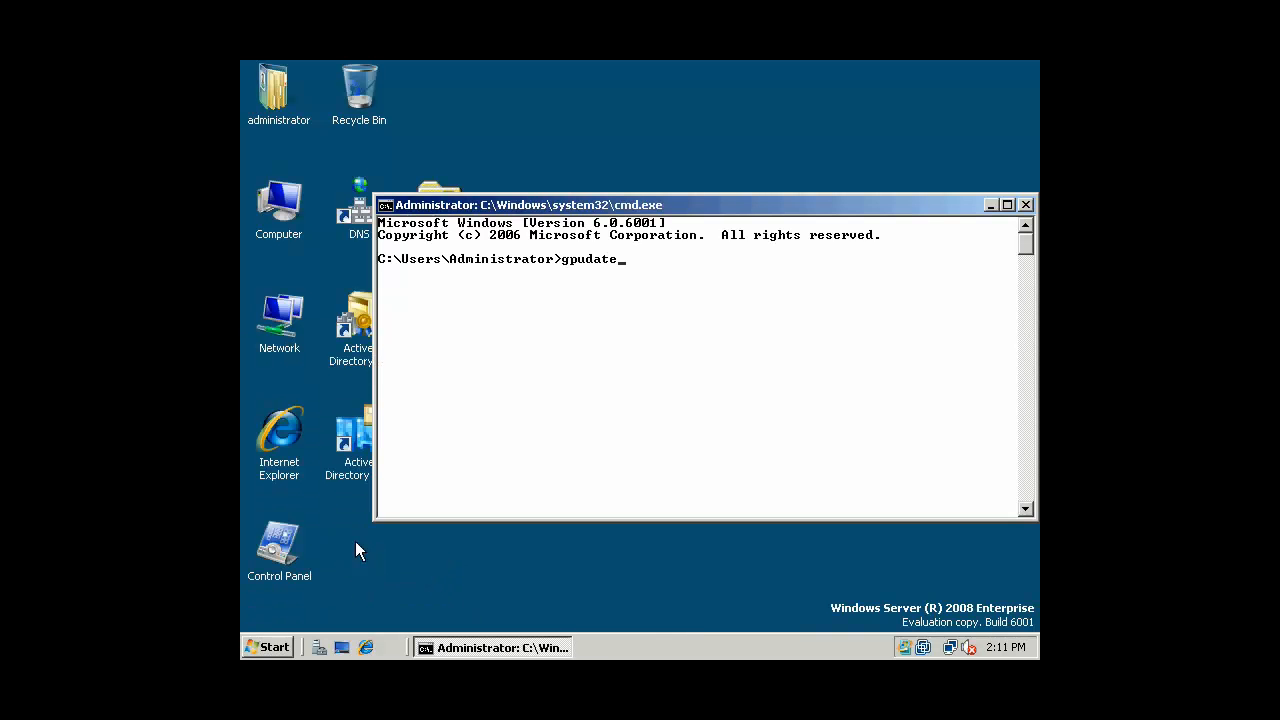
key(Return)
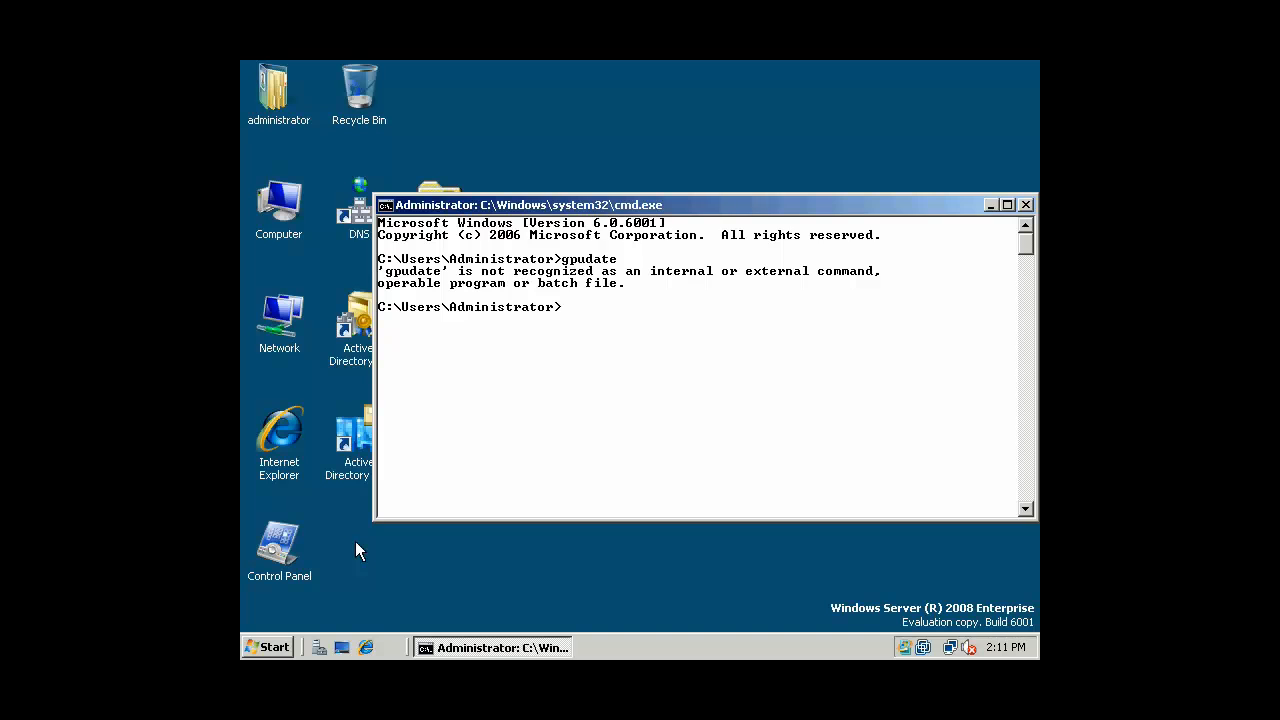
text(cls)
key(Return)
text(gpupdate)
key(Return)
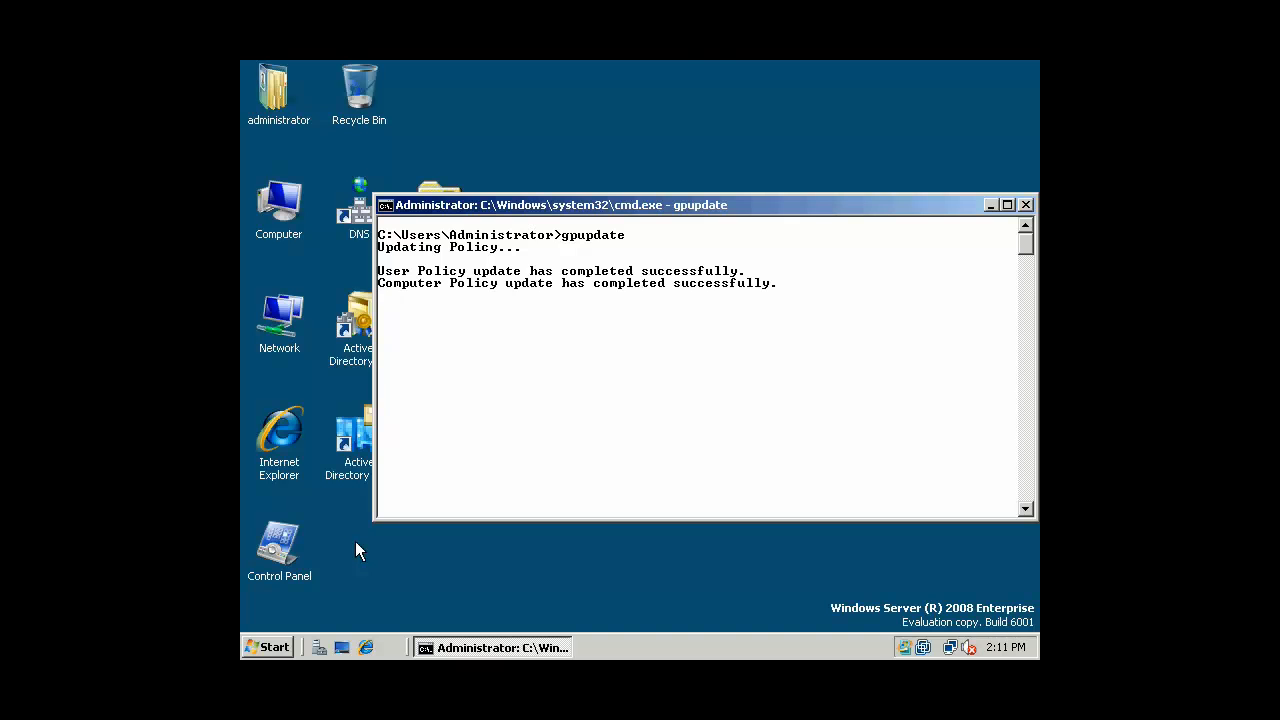
Exit the Command Prompt and log off the administrator session
text(xit)
key(Return)
click(294, 643)
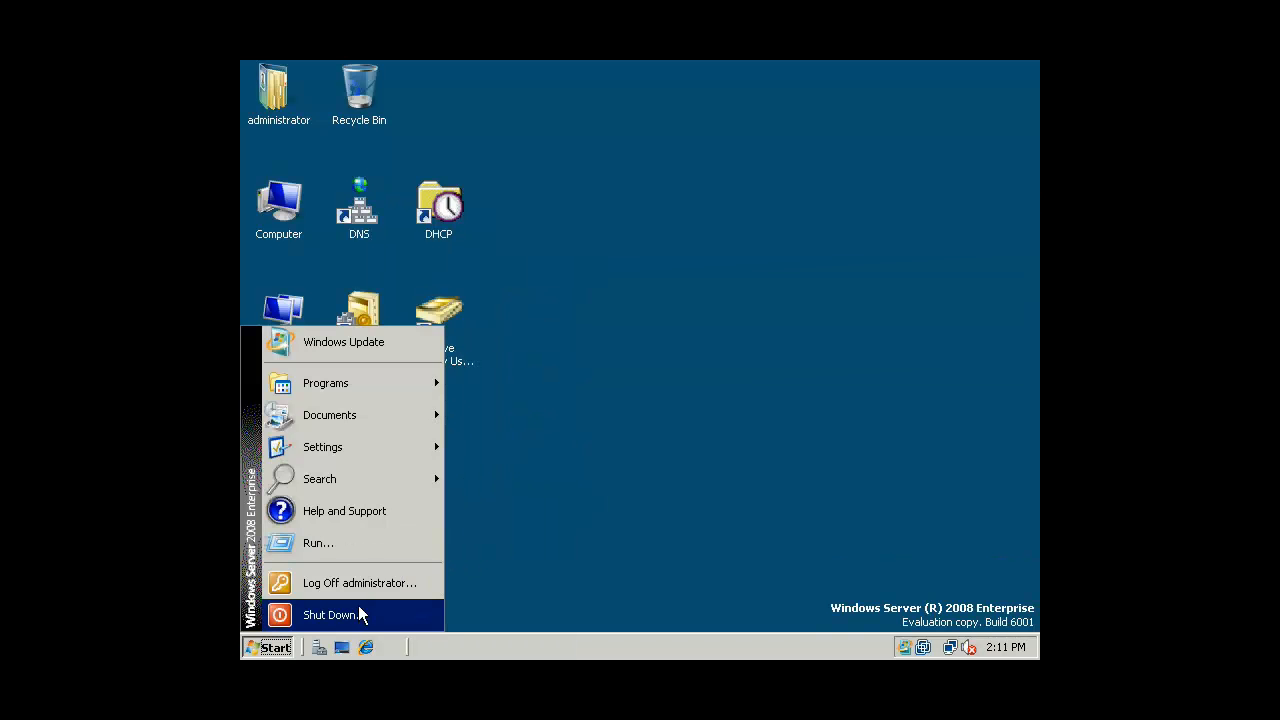
click(380, 594)
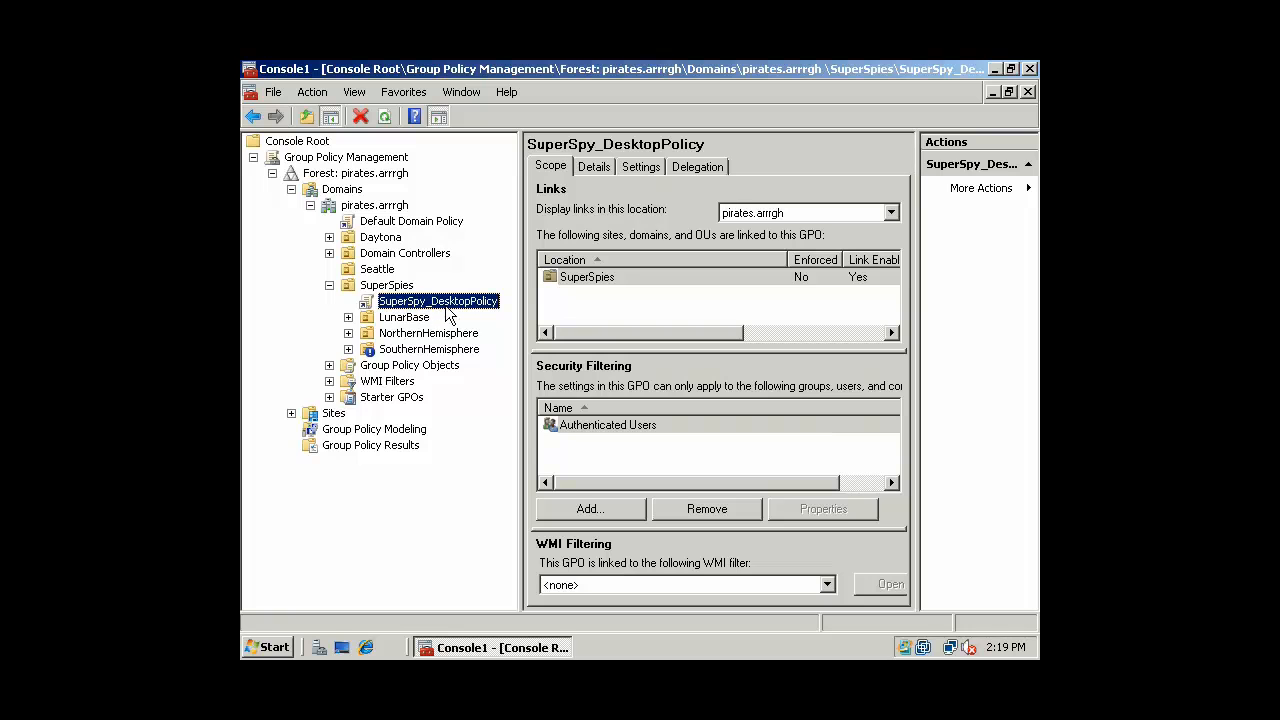
Turn on Block Inheritance for the EnemyAgents OU under NorthernHemisphere
click(348, 333)
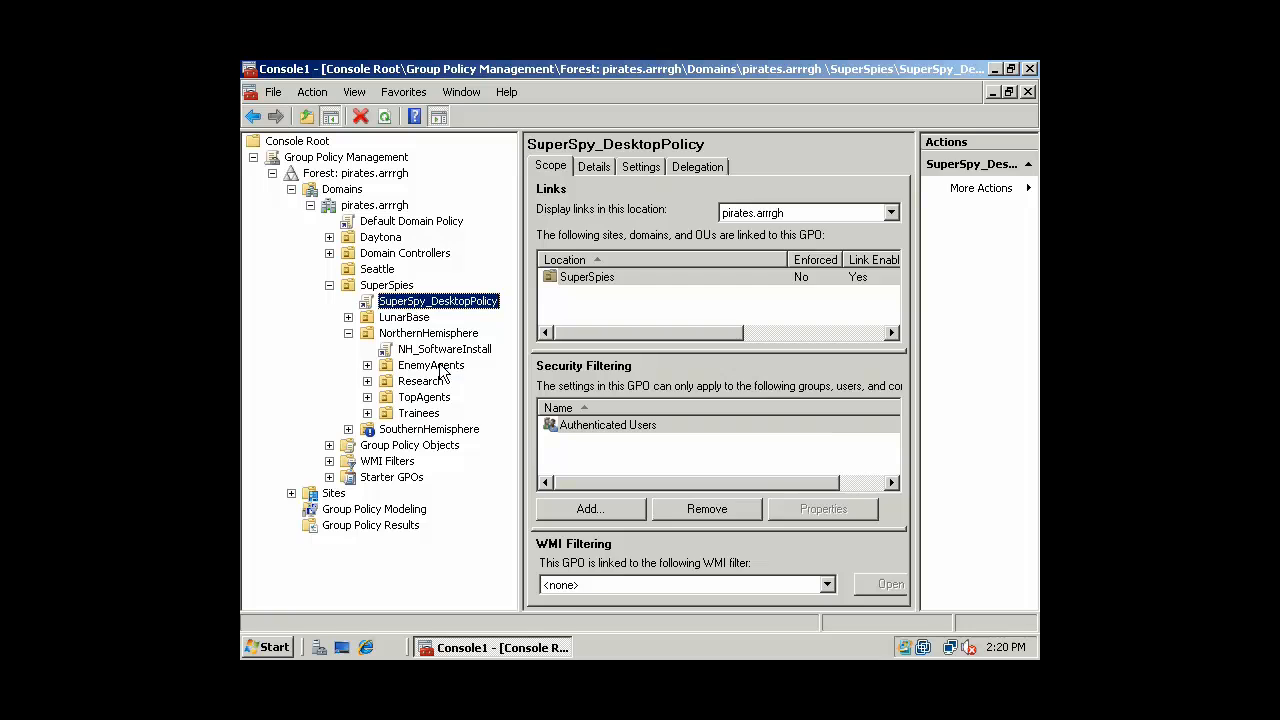
click(438, 366)
click(368, 366)
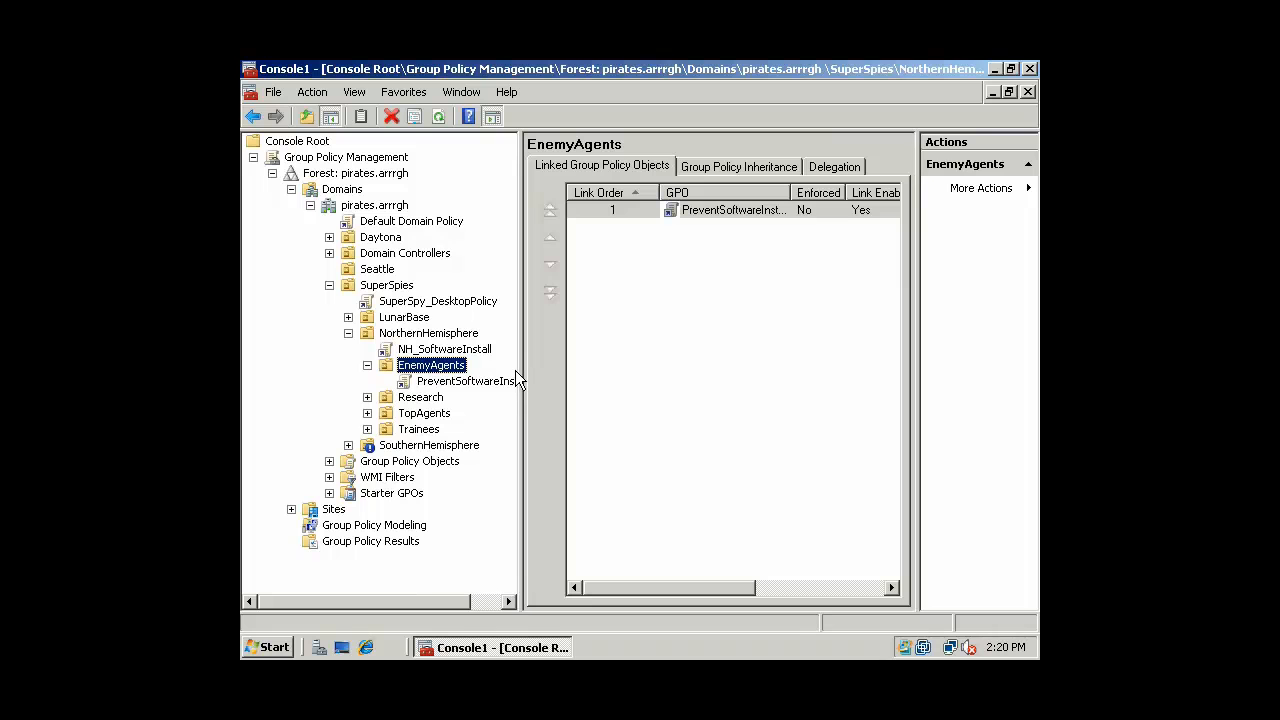
right_click(404, 361)
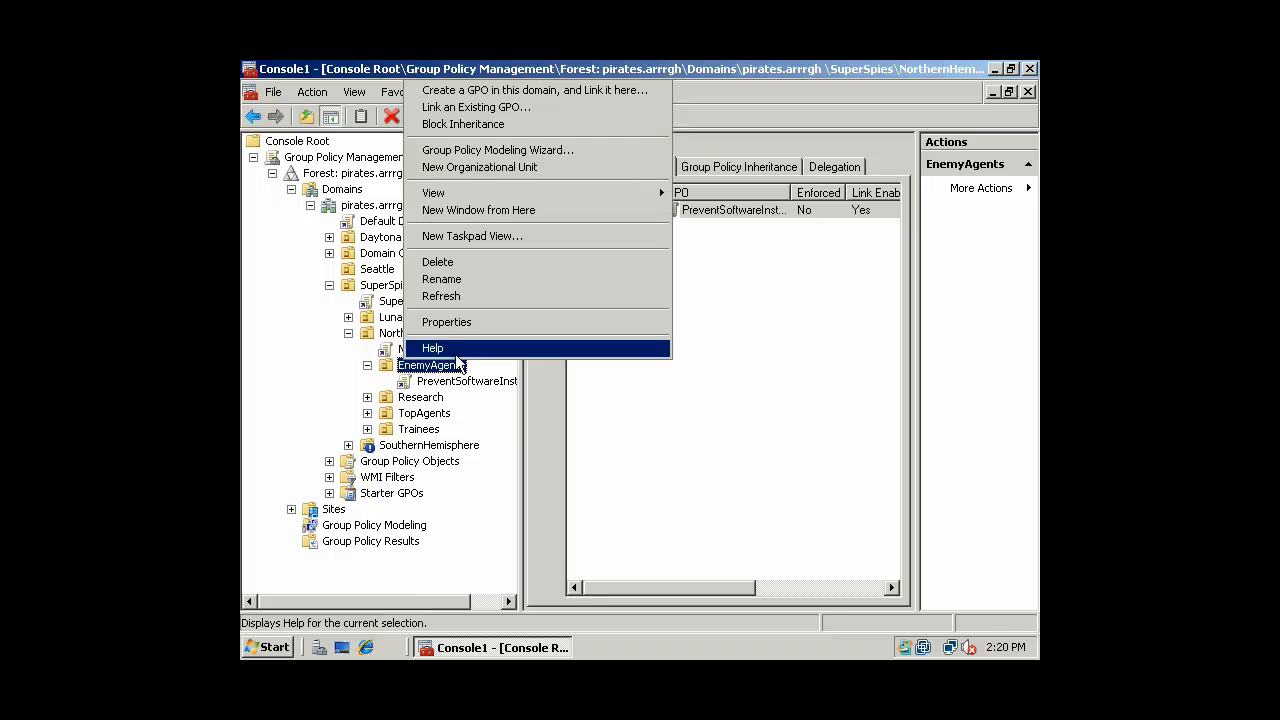
click(451, 122)
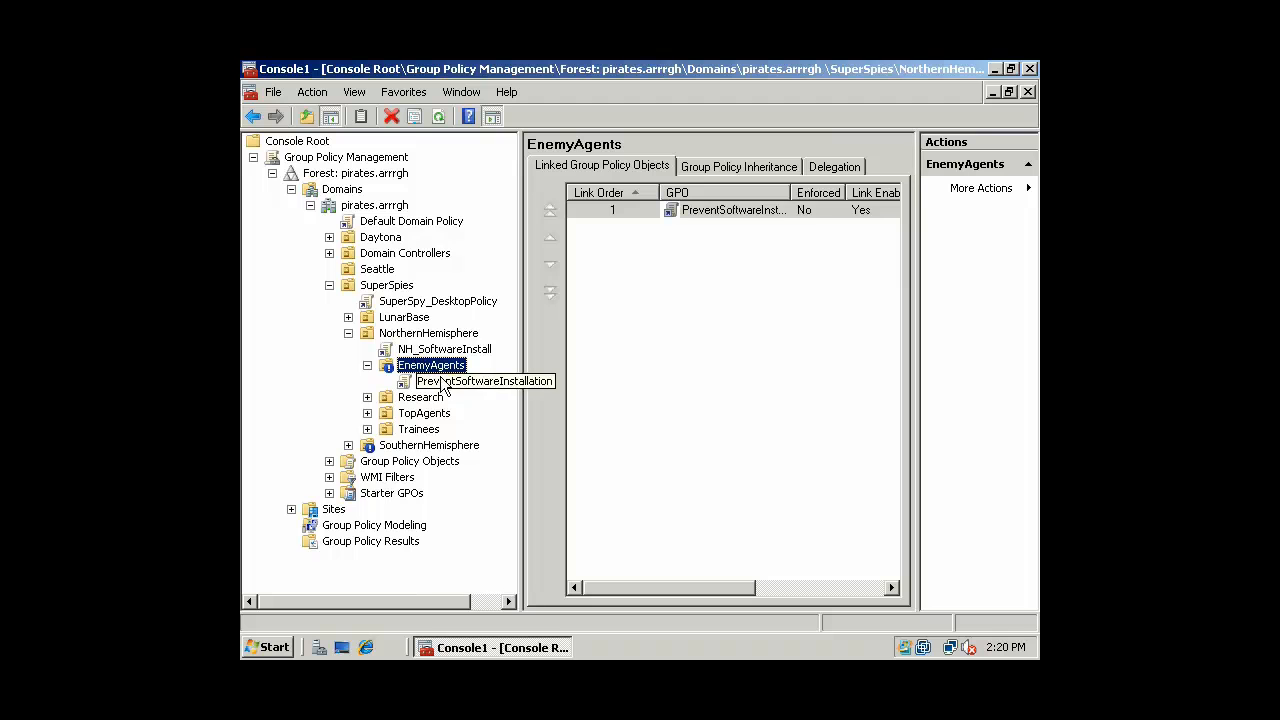
Close Console1 without saving its settings
click(1030, 68)
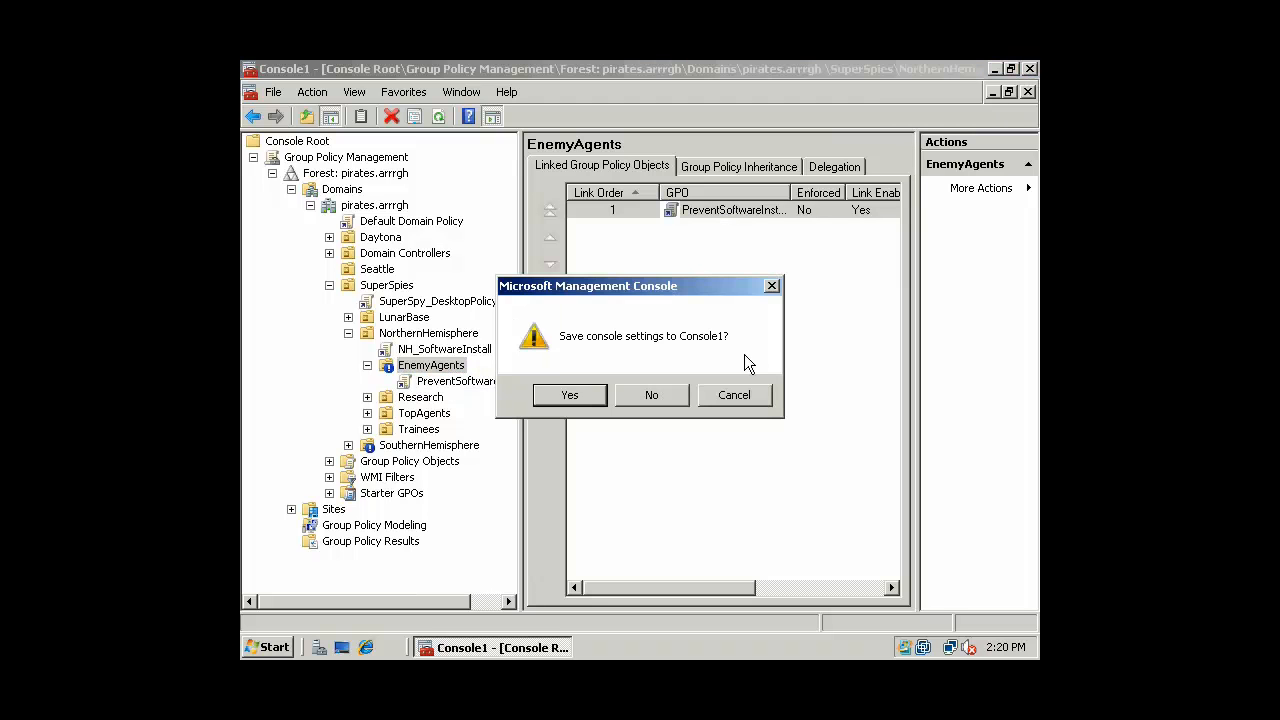
click(570, 395)
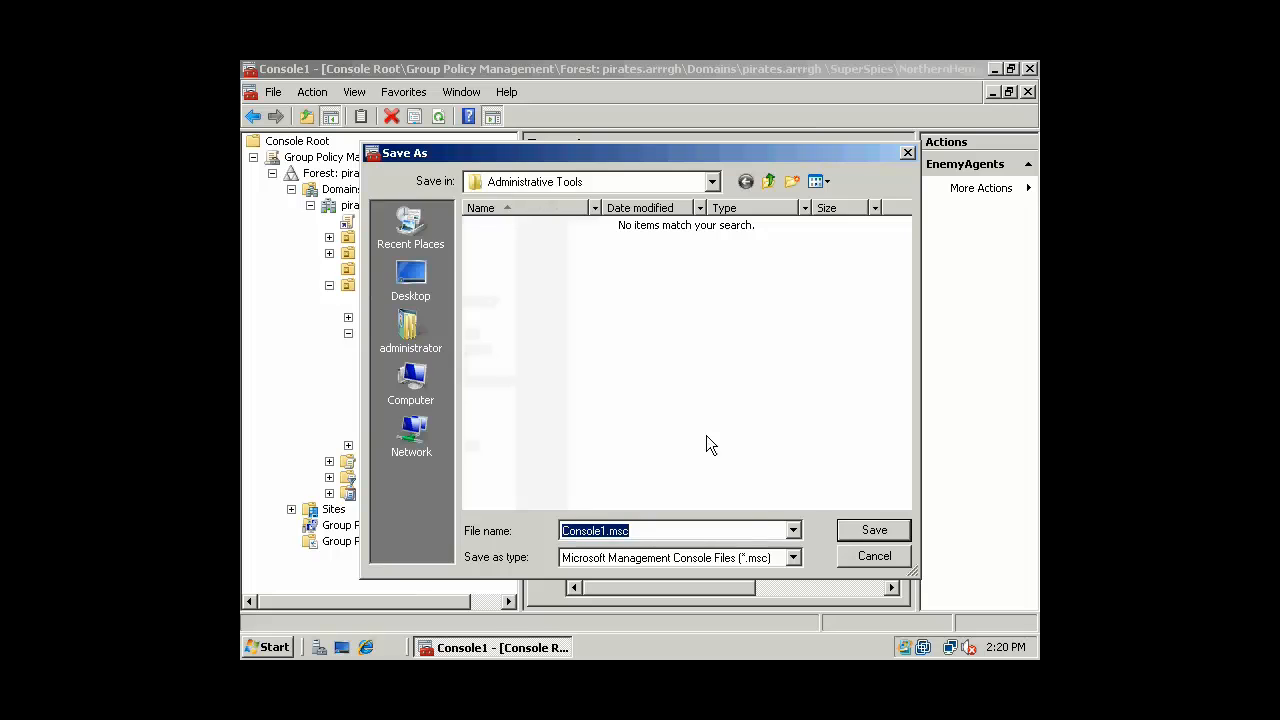
click(874, 556)
click(1030, 68)
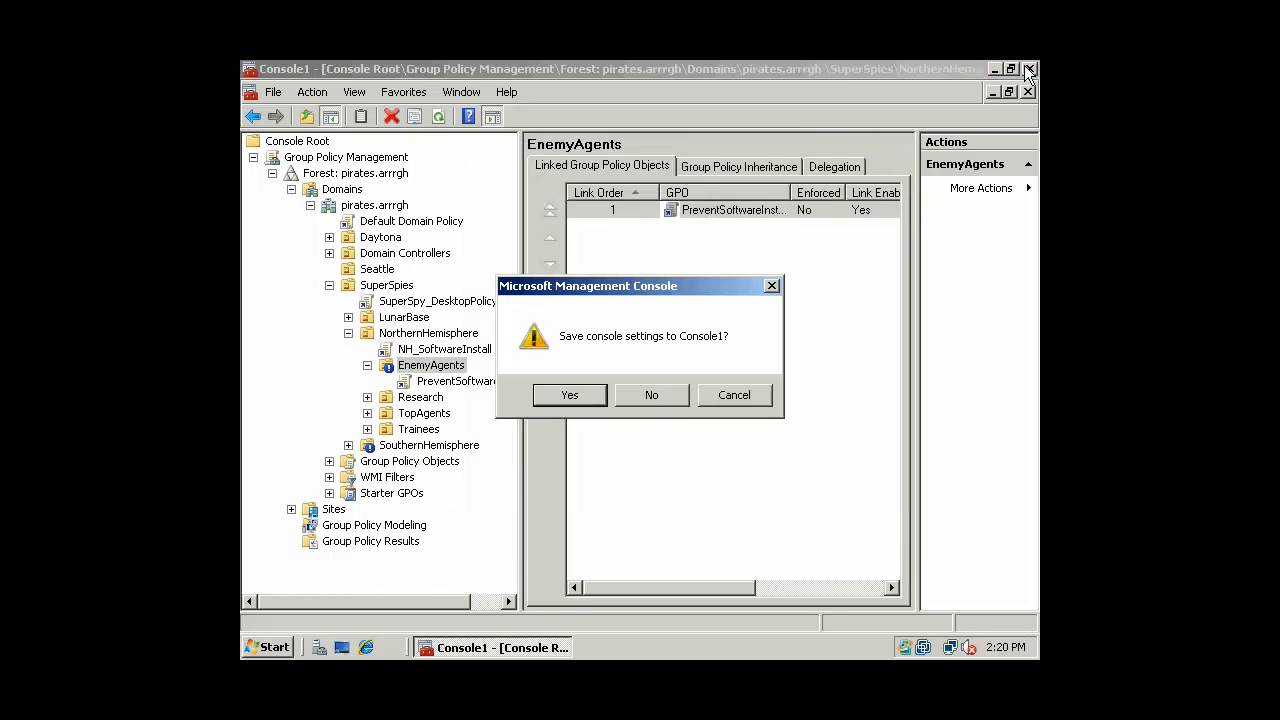
click(682, 396)
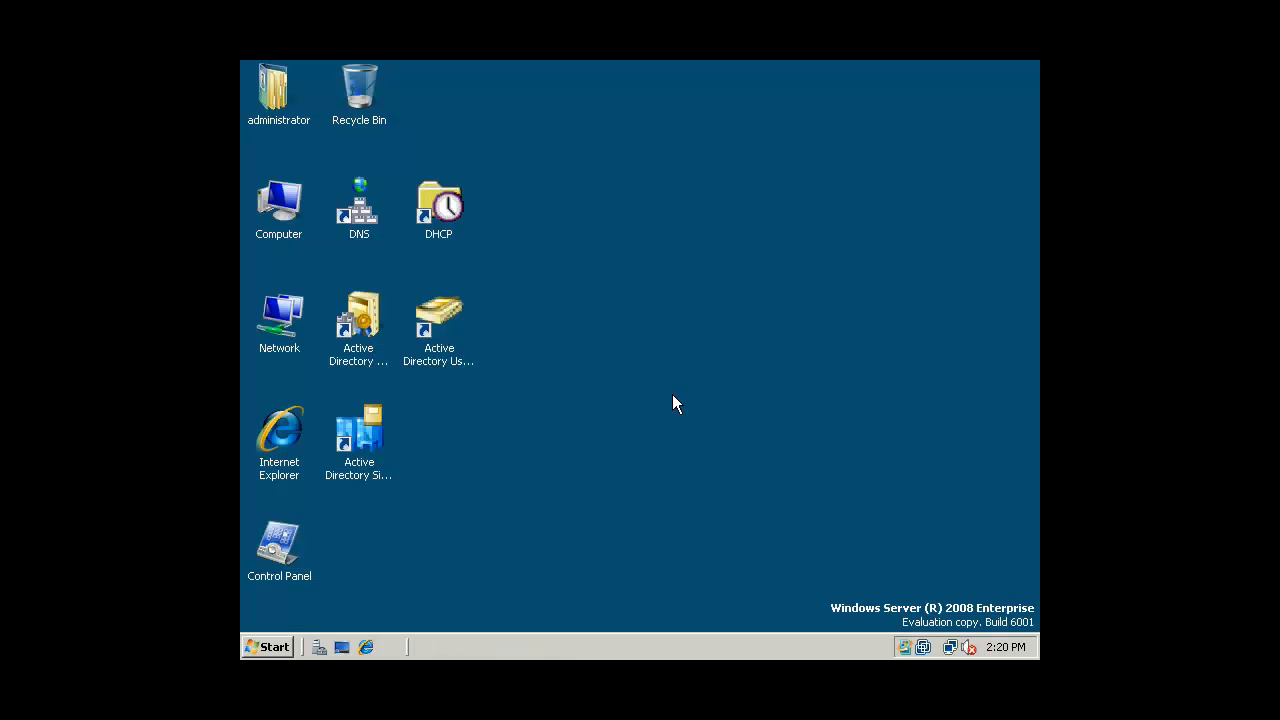
Run gpupdate from the Start > Run dialog
click(262, 647)
click(334, 545)
text(gpu)
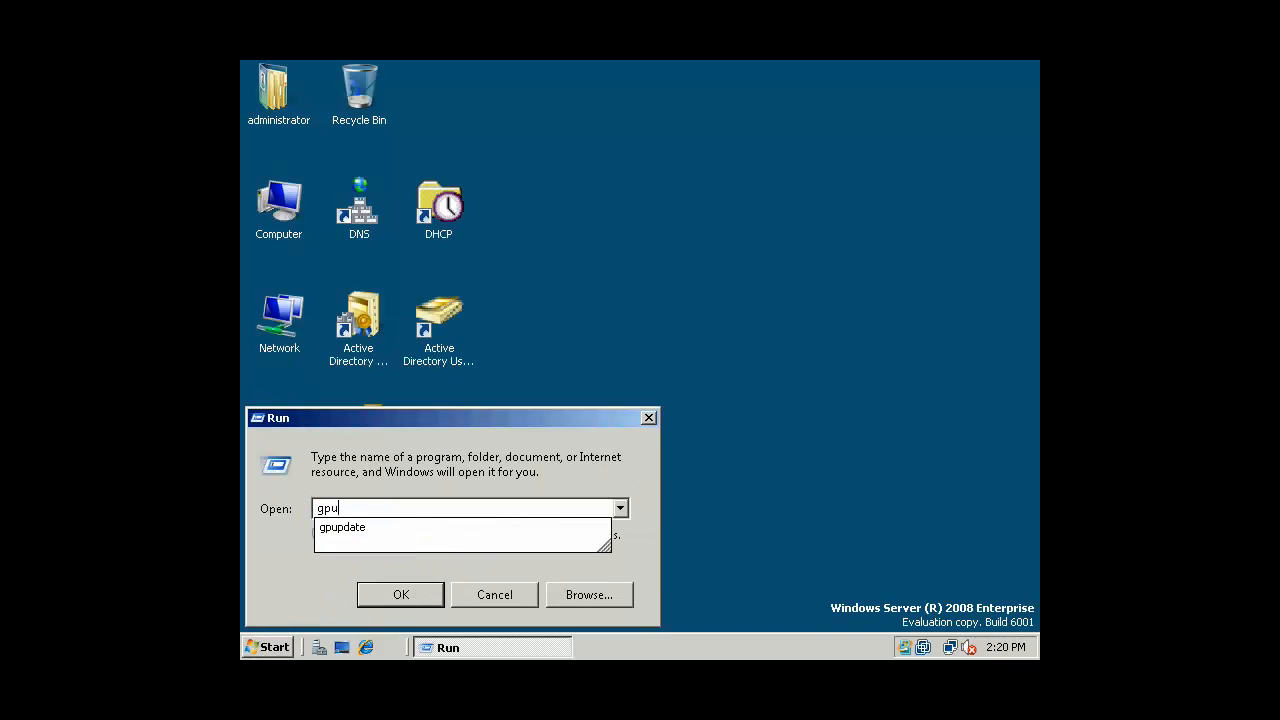
text(pdate)
key(Return)
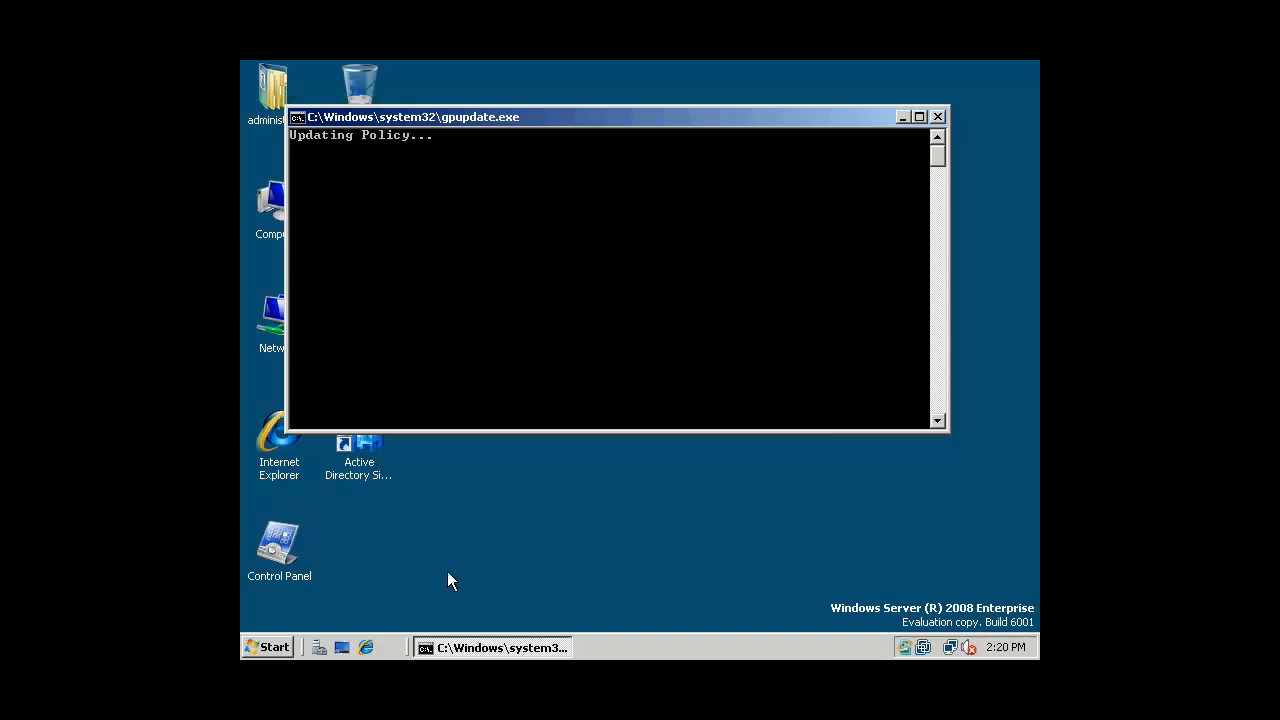
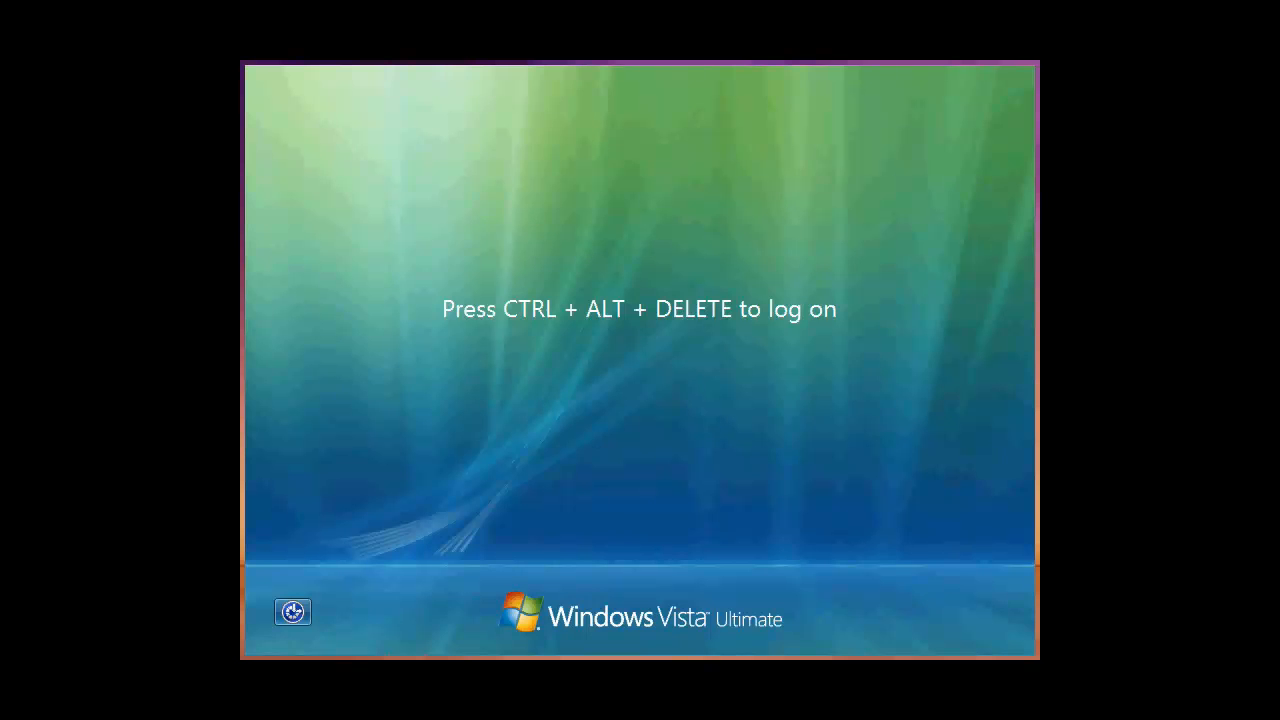
Log on to the PIRATES domain account, acknowledging the TopSecret warning and entering the password
key(ctrl+alt+Delete)
click(655, 558)
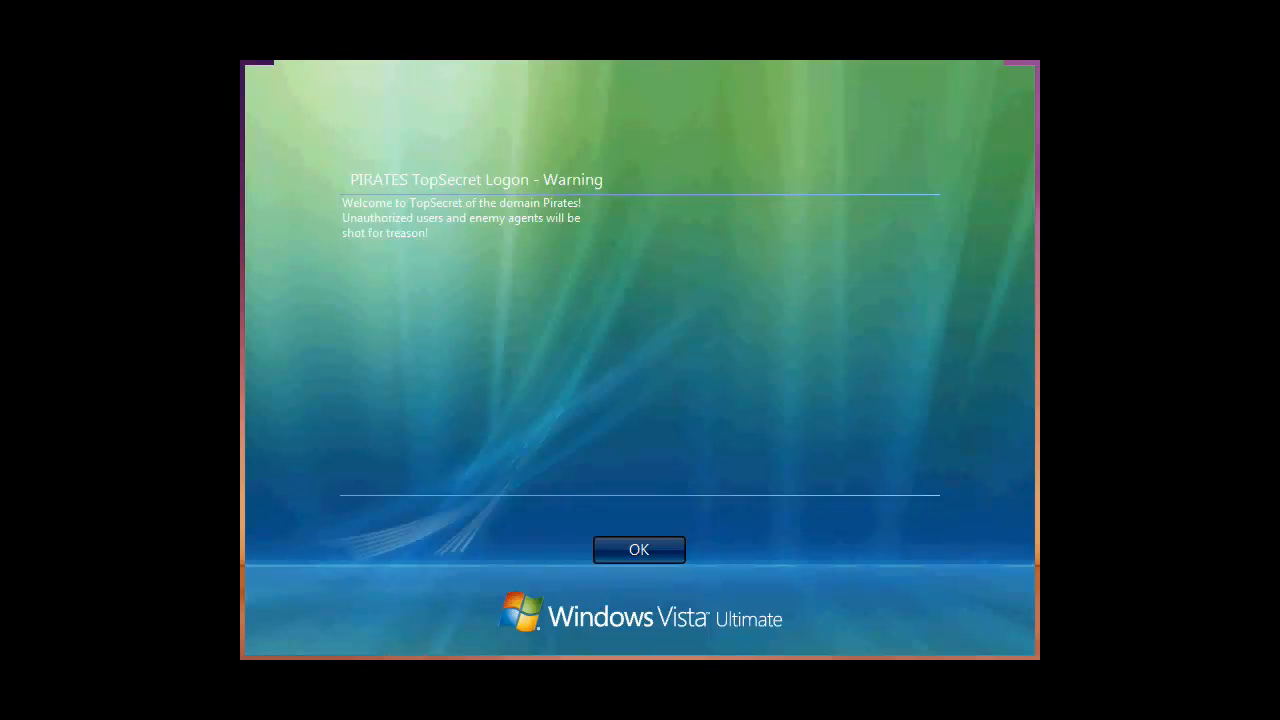
text(••••)
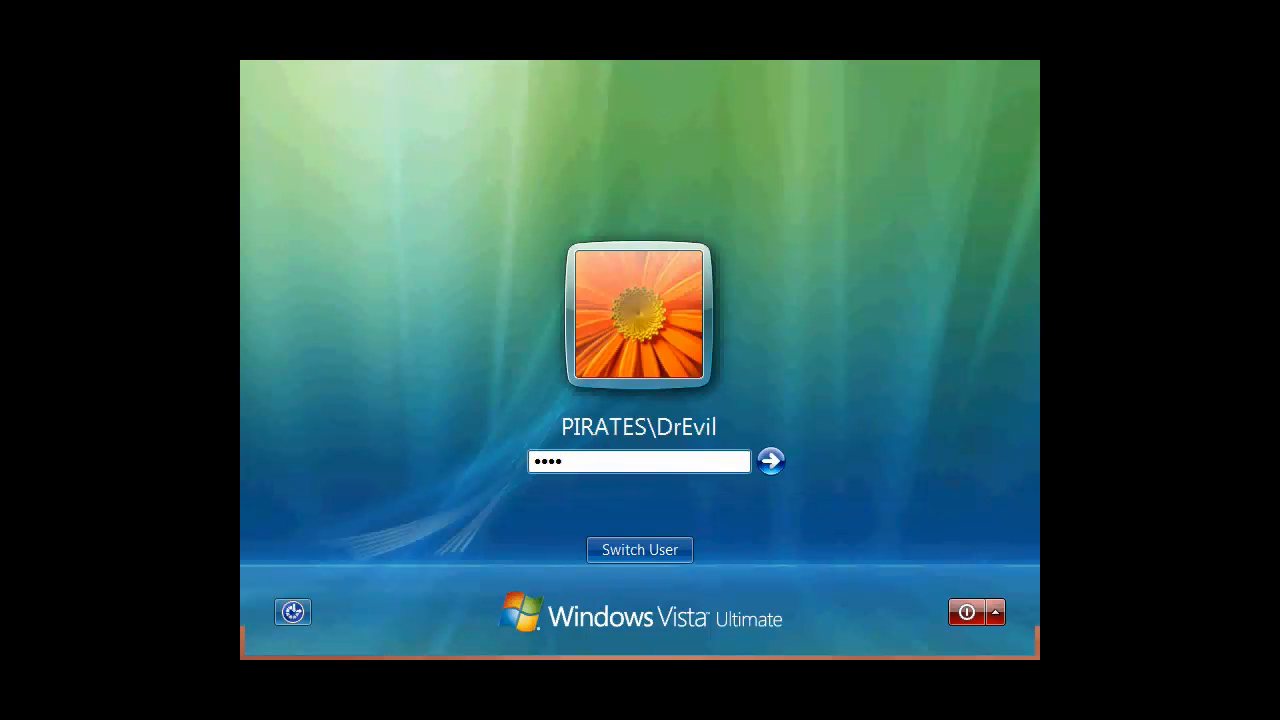
key(Return)
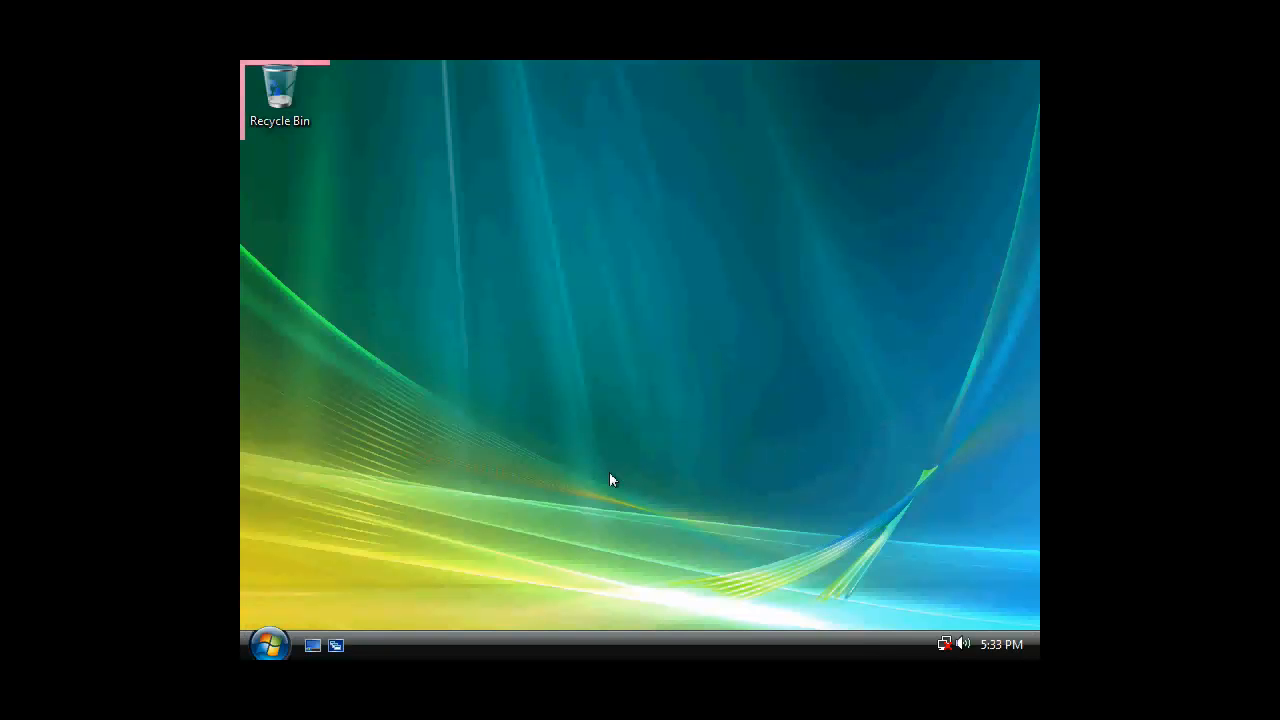
Browse to \\sarah, then Background\Office_MSProject\Office_MSProject to list the SETUP and PRJPRO installers
click(268, 647)
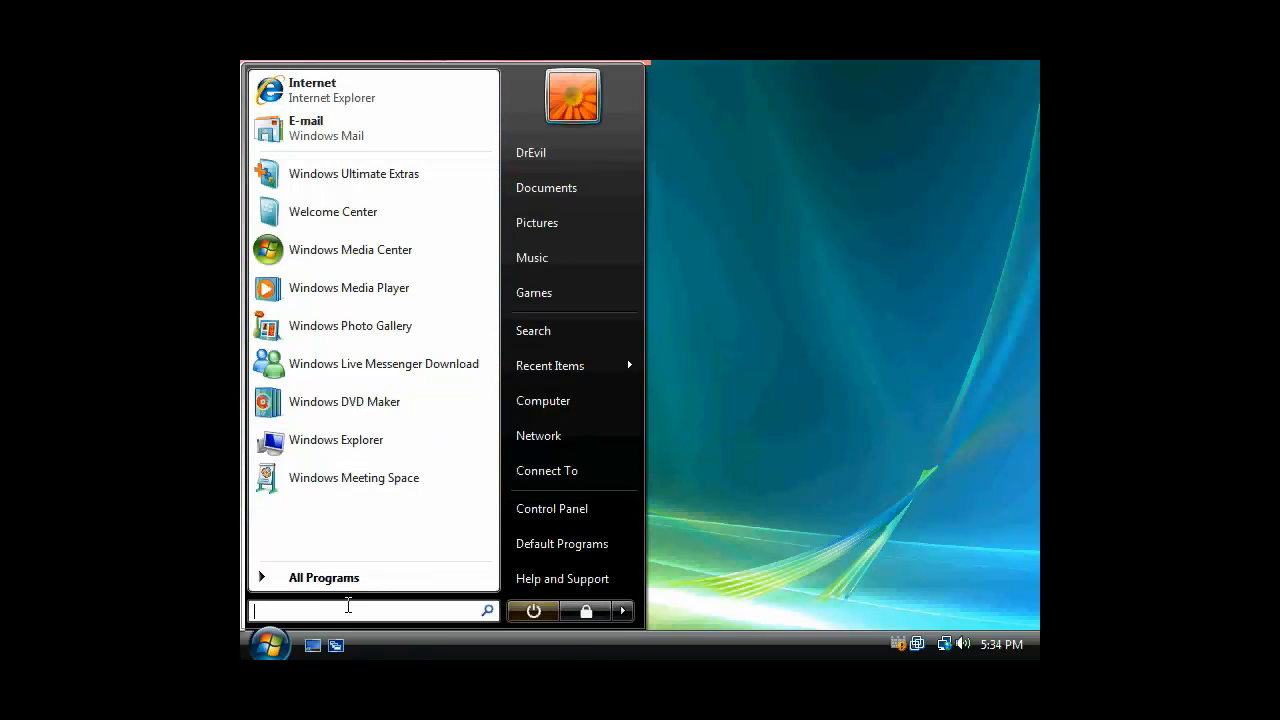
text(\\sarah)
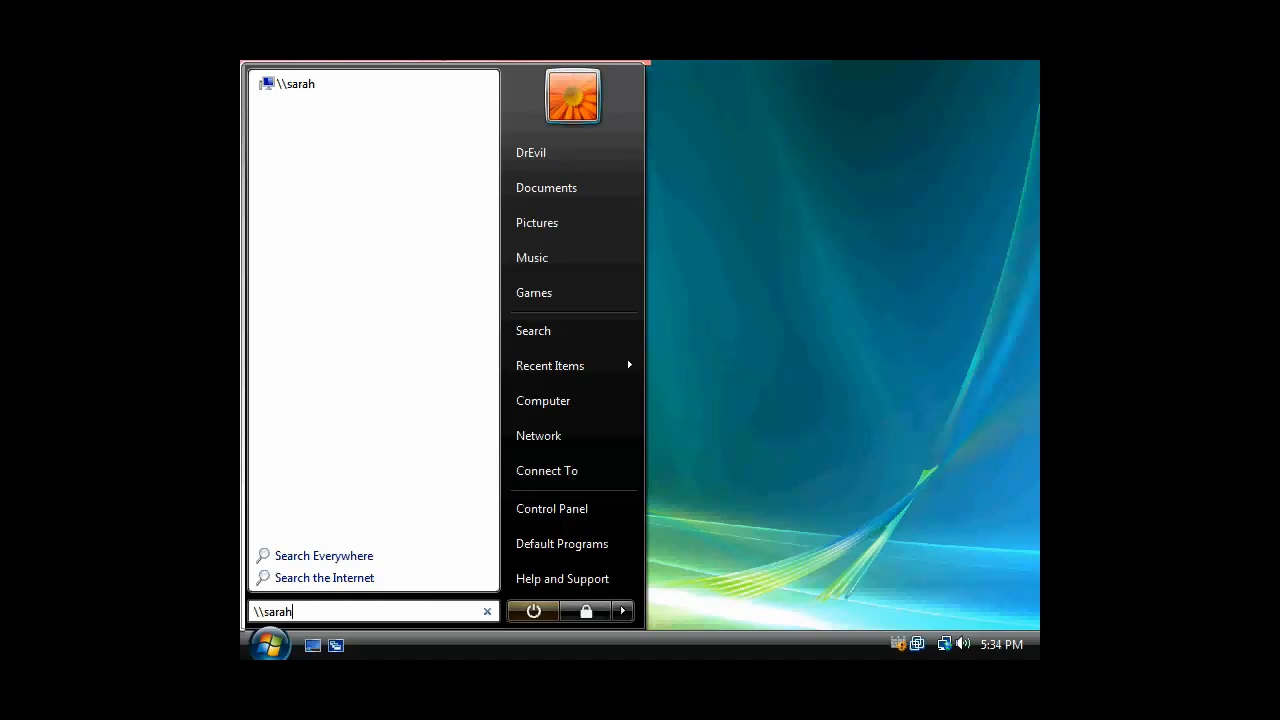
key(Return)
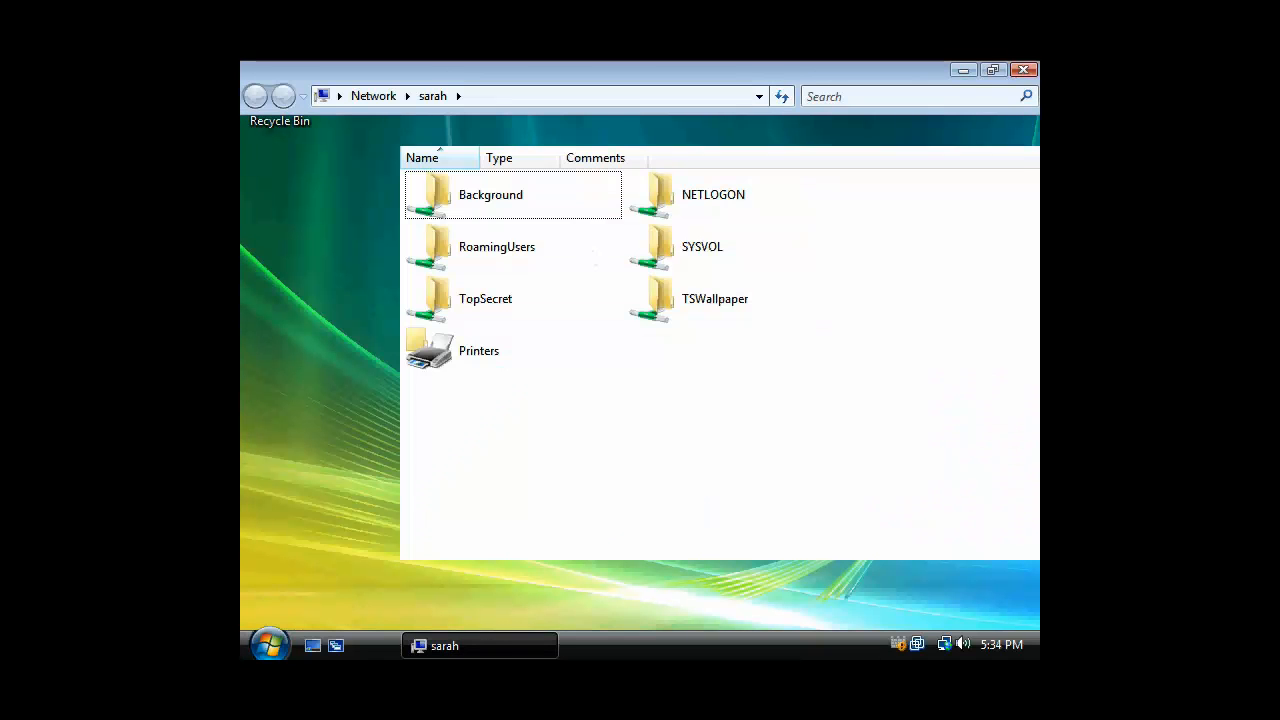
key(Return)
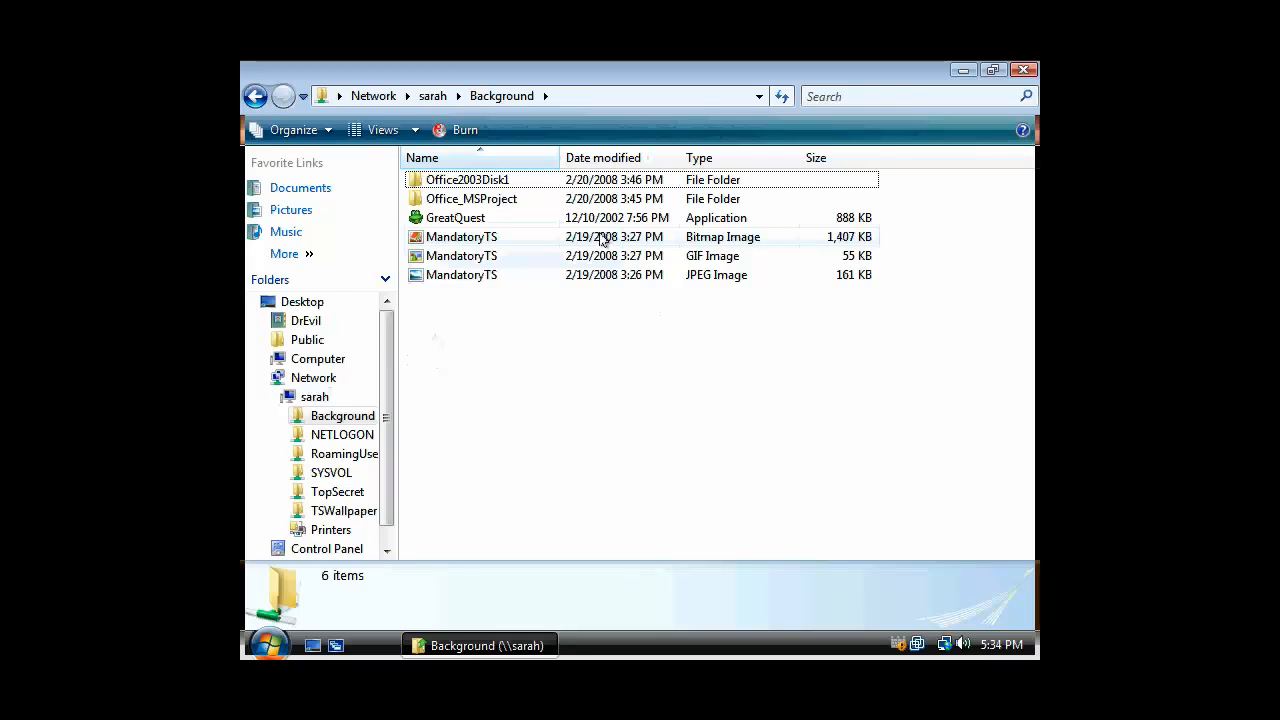
double_click(488, 198)
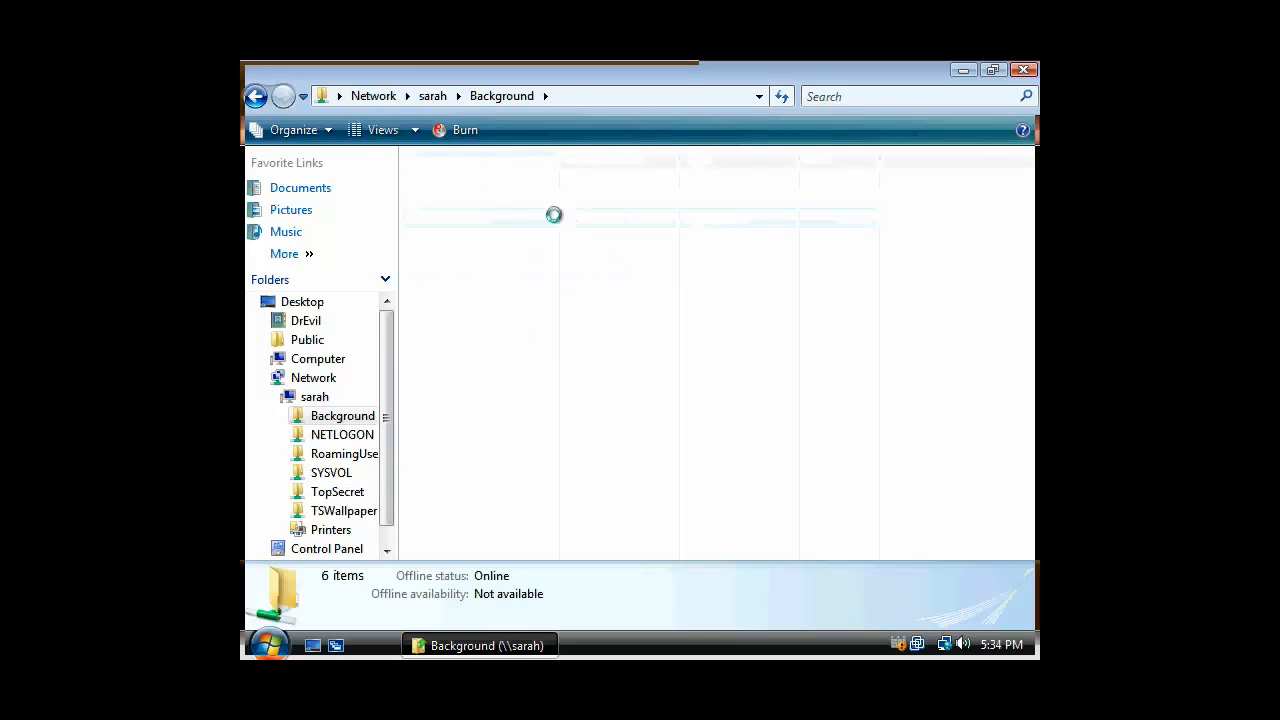
double_click(492, 186)
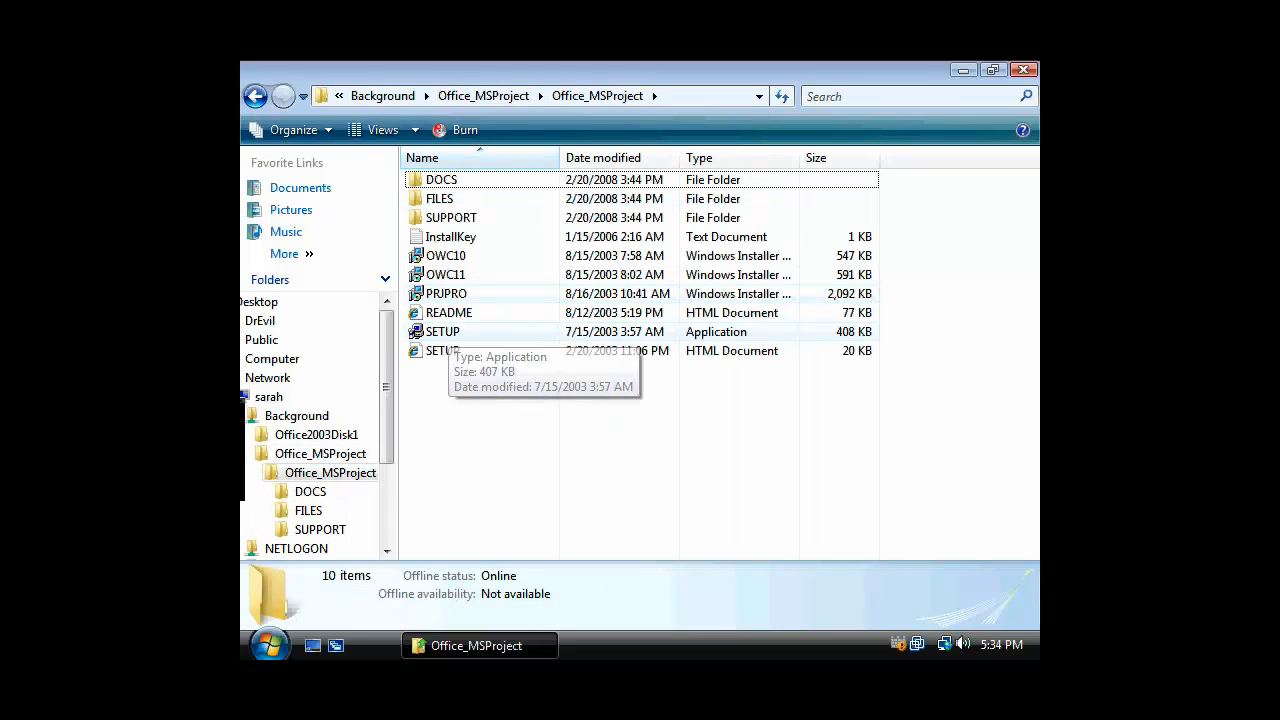
In Folder Options, show hidden files, protected system files and extensions, and apply to all folders
click(324, 134)
click(343, 369)
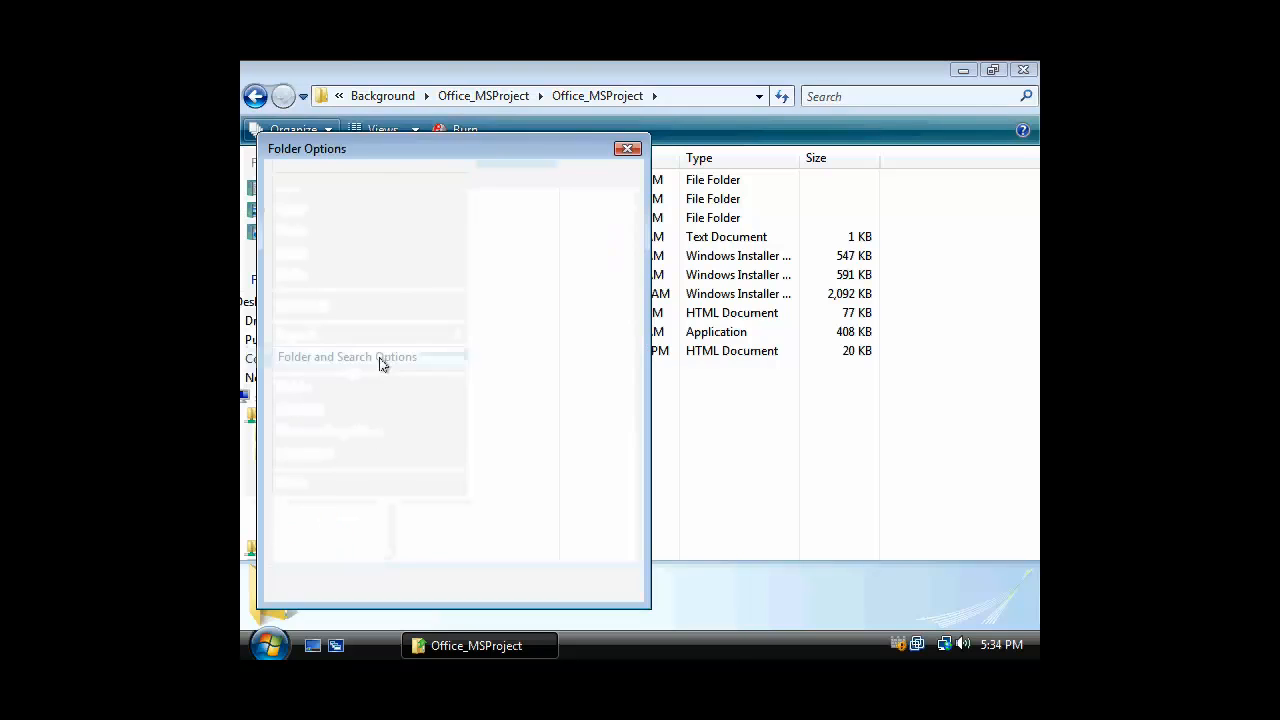
click(339, 178)
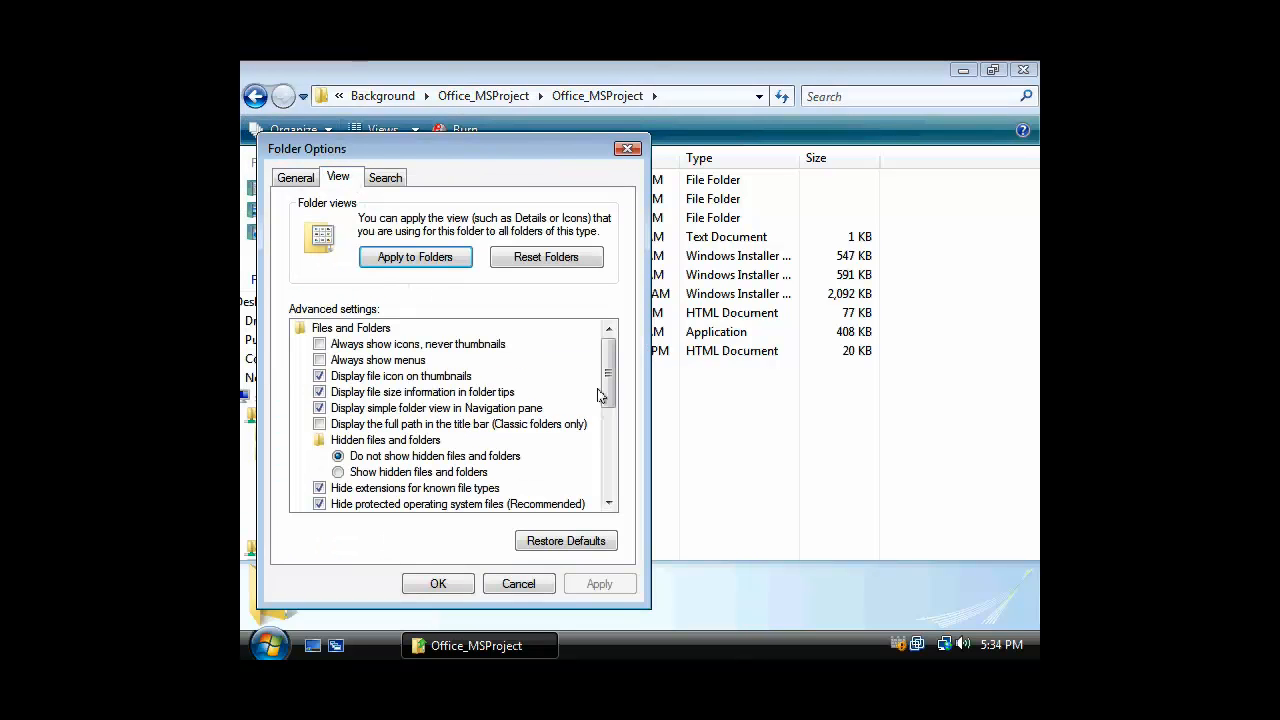
drag(601, 396, 601, 420)
click(350, 408)
click(344, 425)
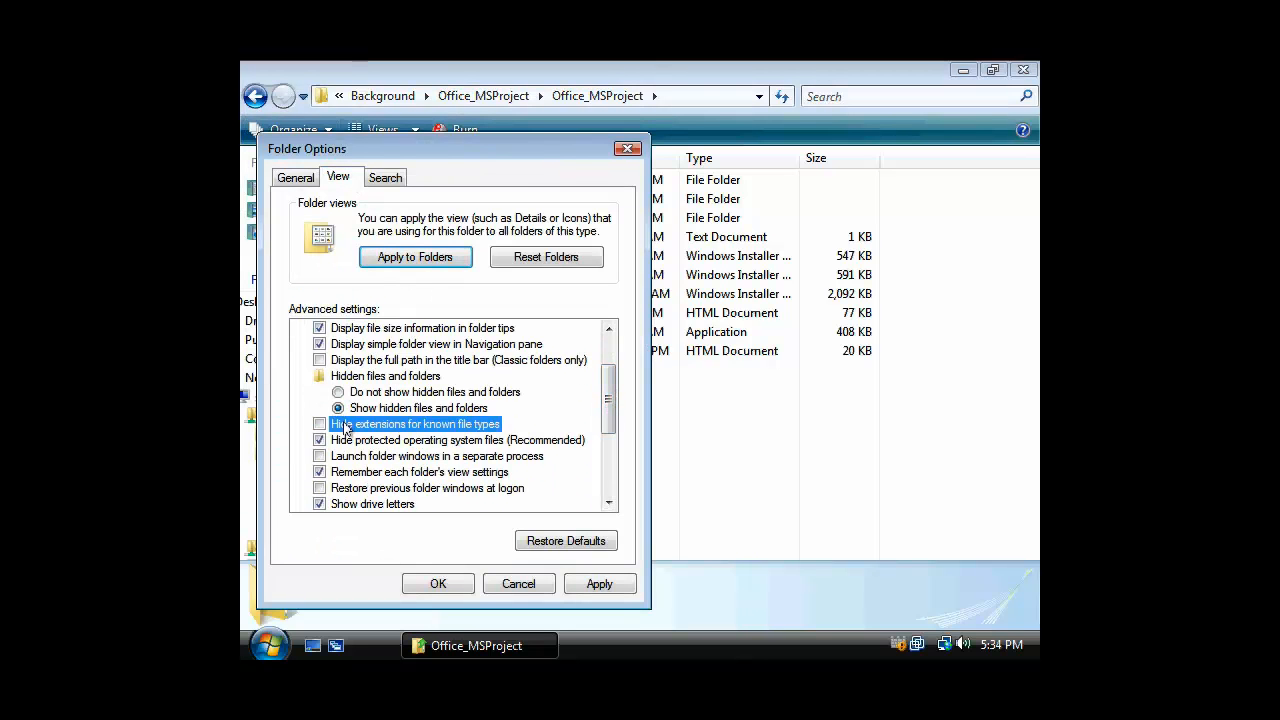
click(320, 440)
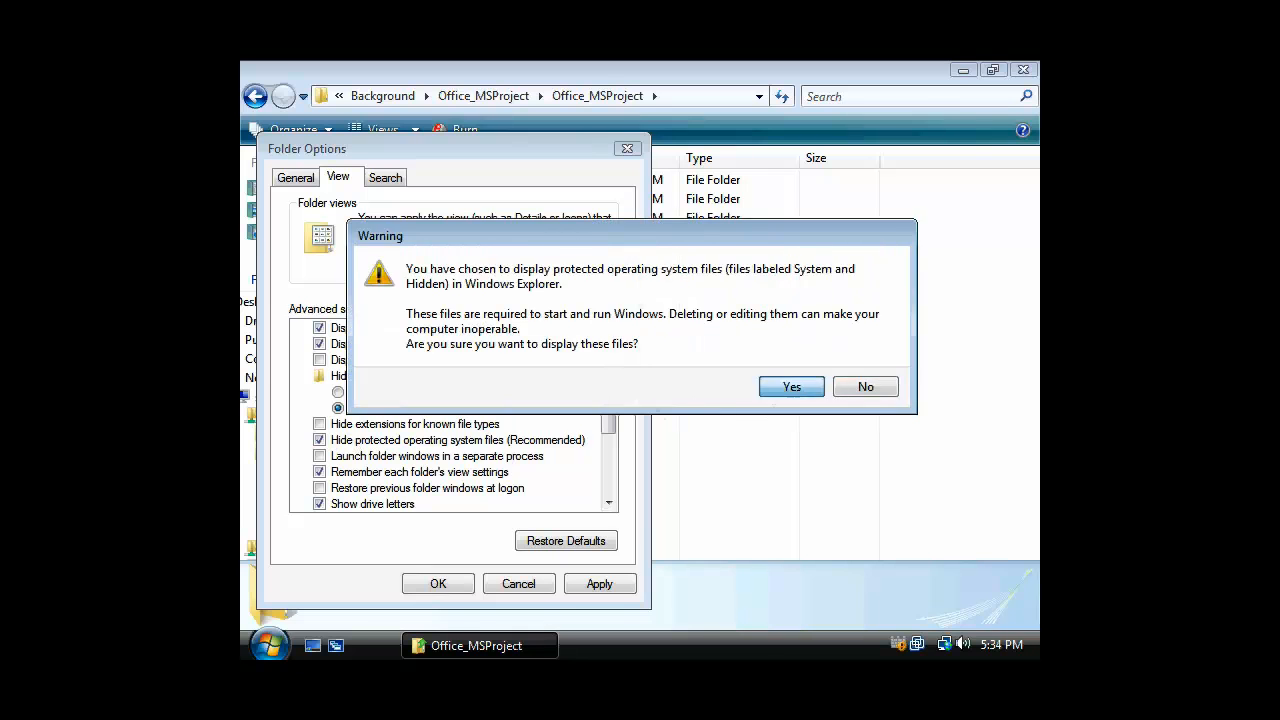
click(776, 384)
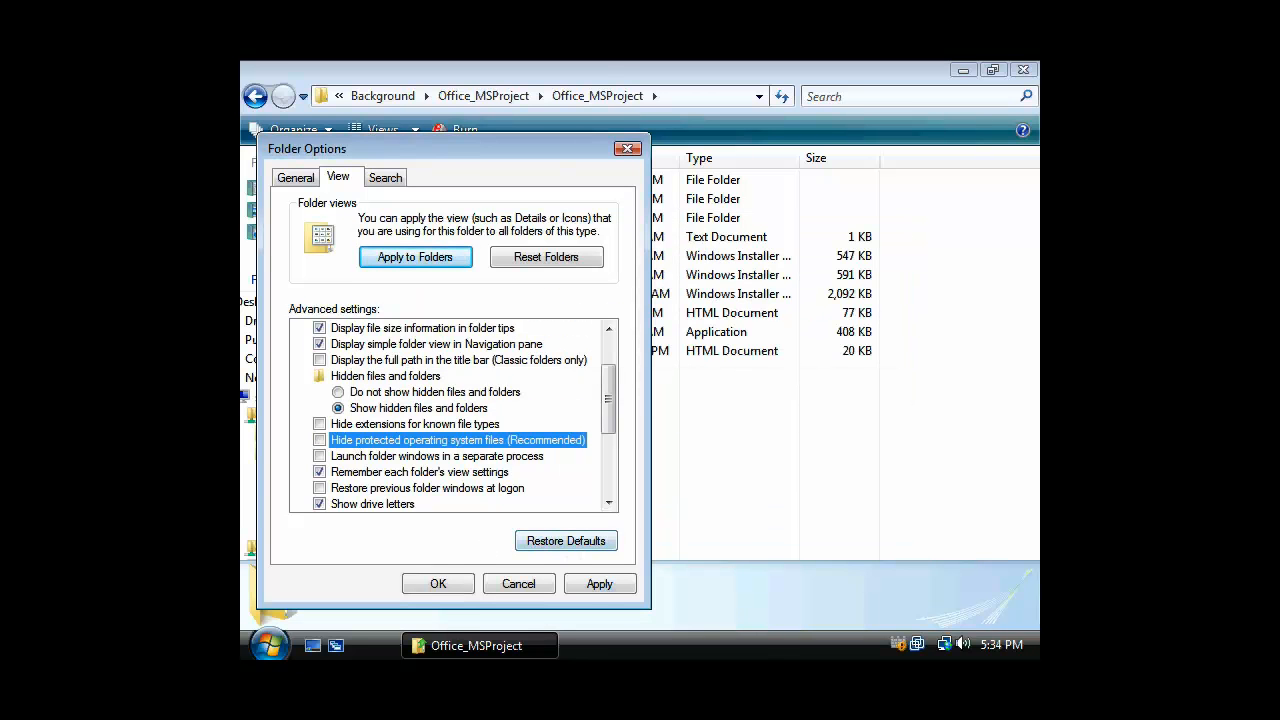
click(599, 584)
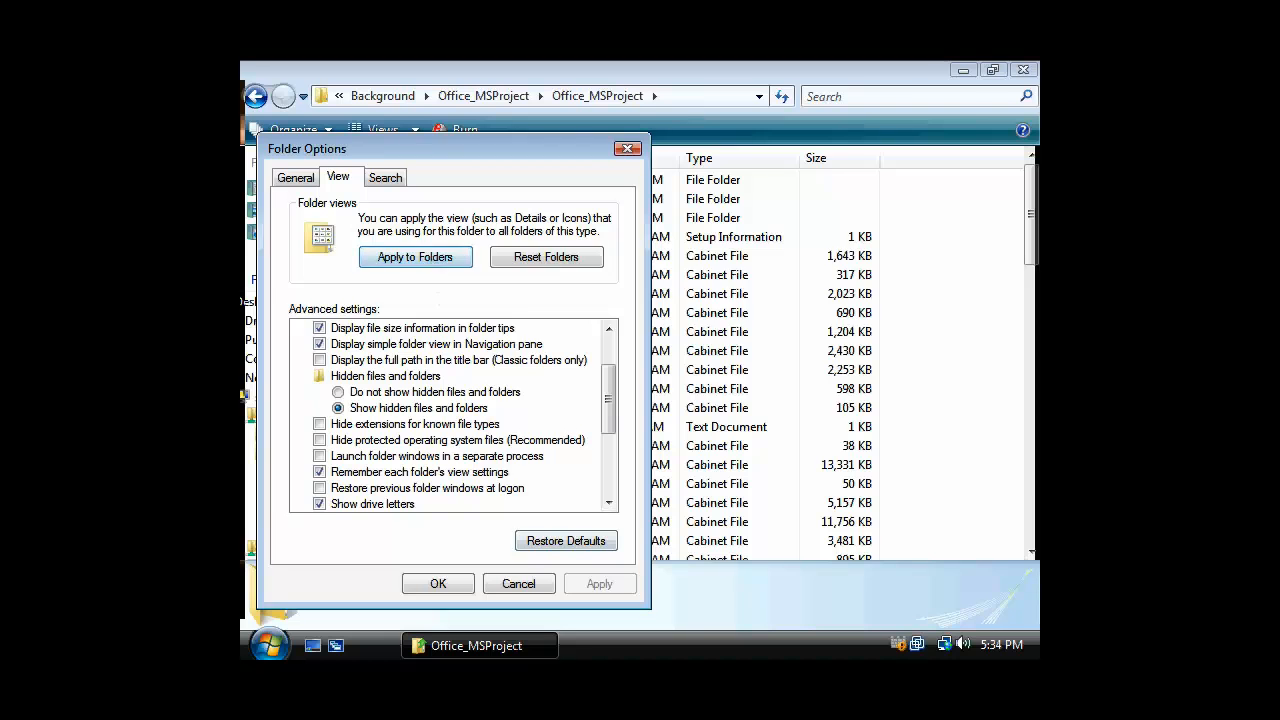
click(436, 262)
click(705, 362)
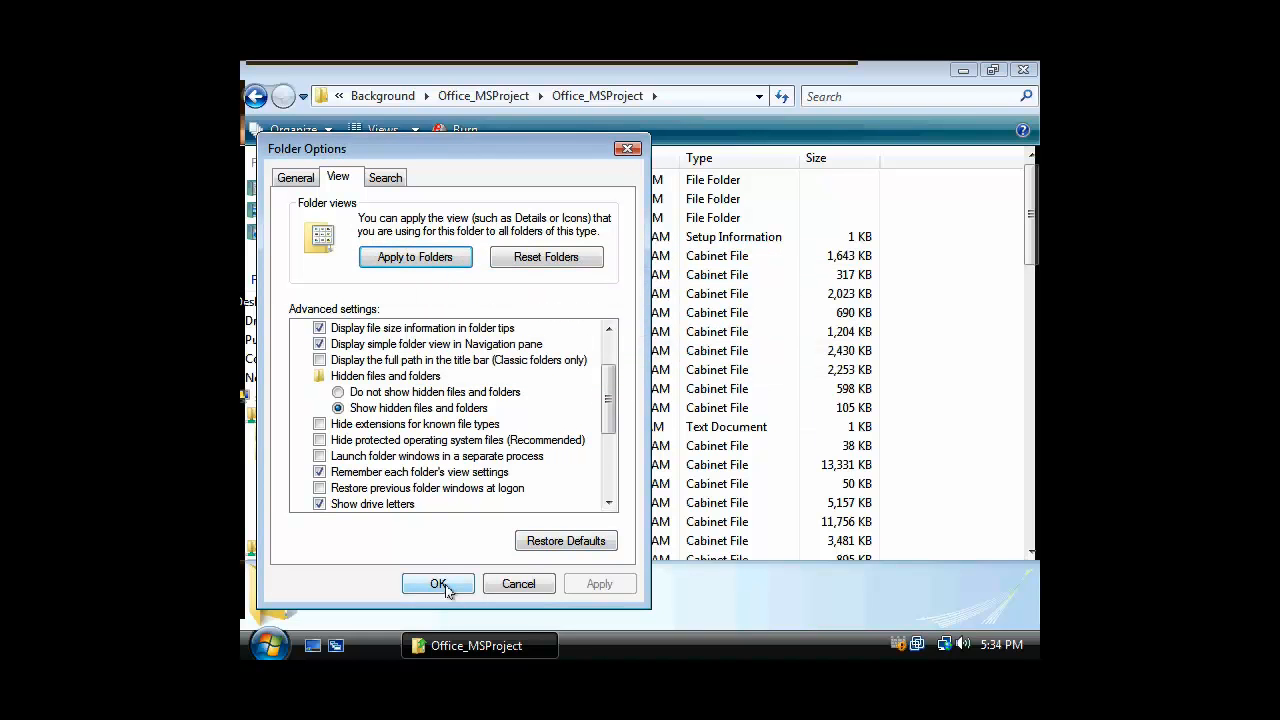
Close Folder Options, try SETUP.EXE, dismiss the group policy block, and go back to Background
click(446, 588)
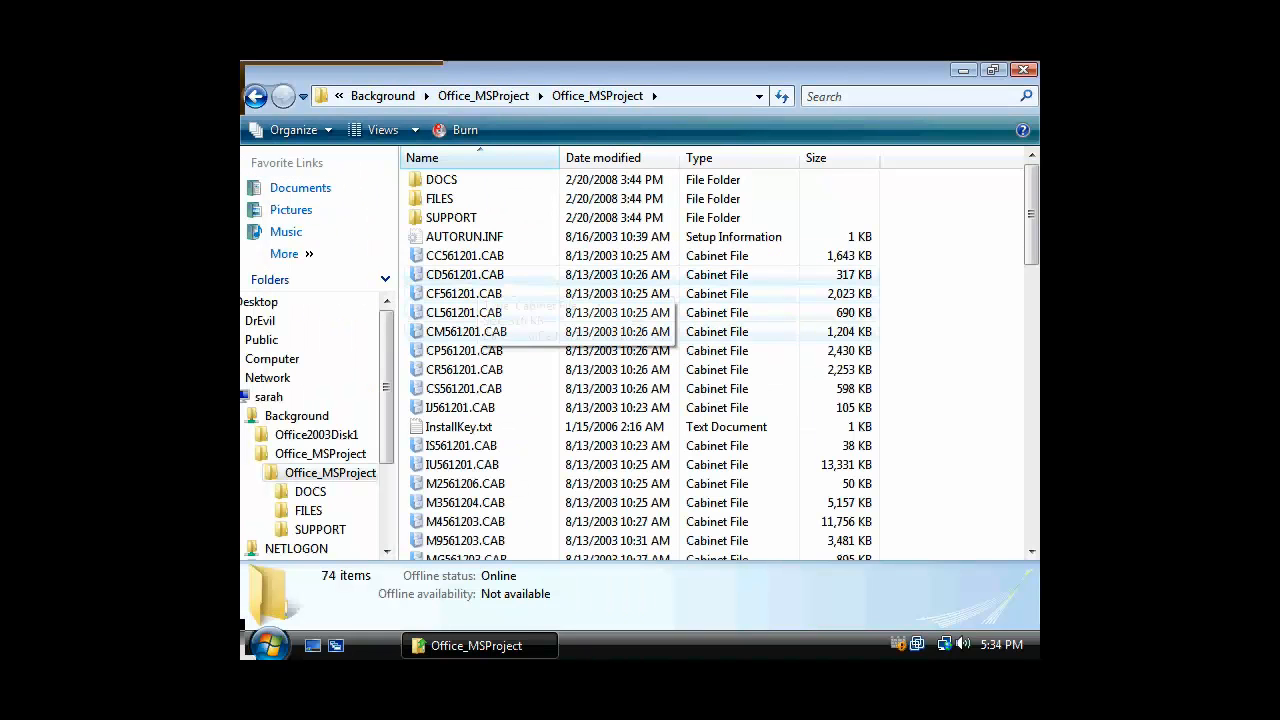
drag(1031, 188, 1031, 333)
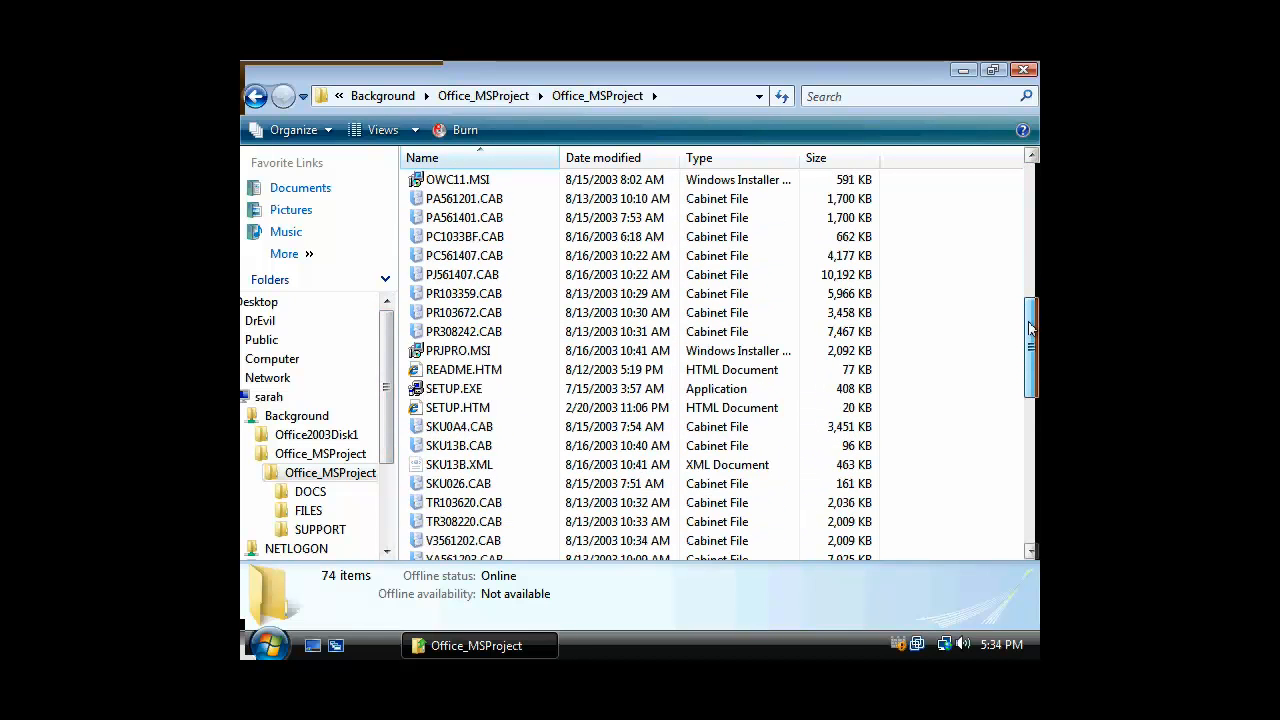
click(485, 389)
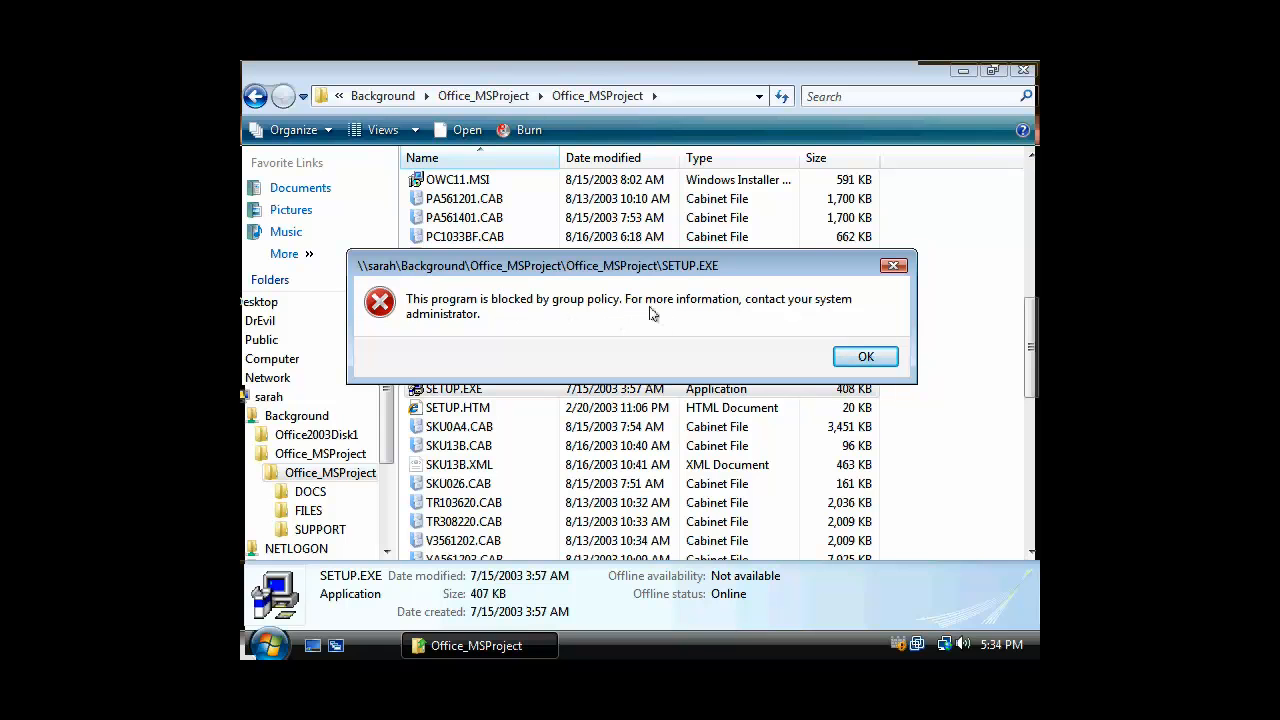
click(864, 357)
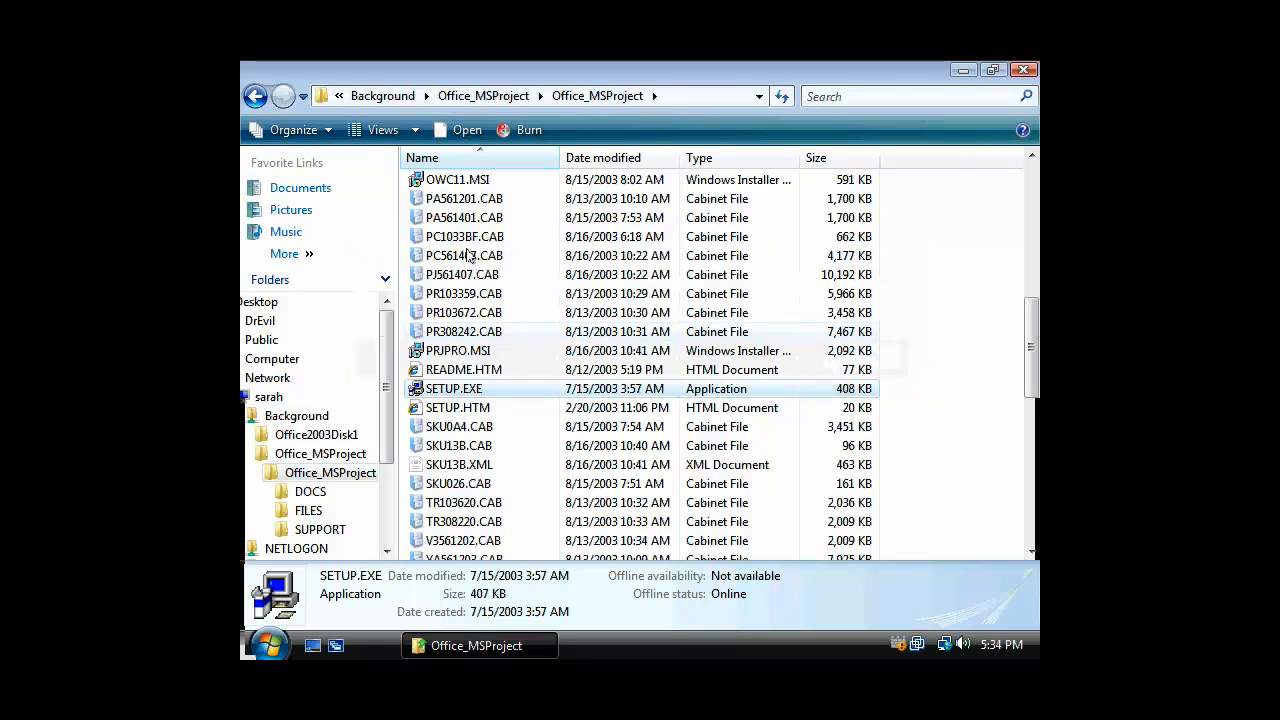
click(256, 98)
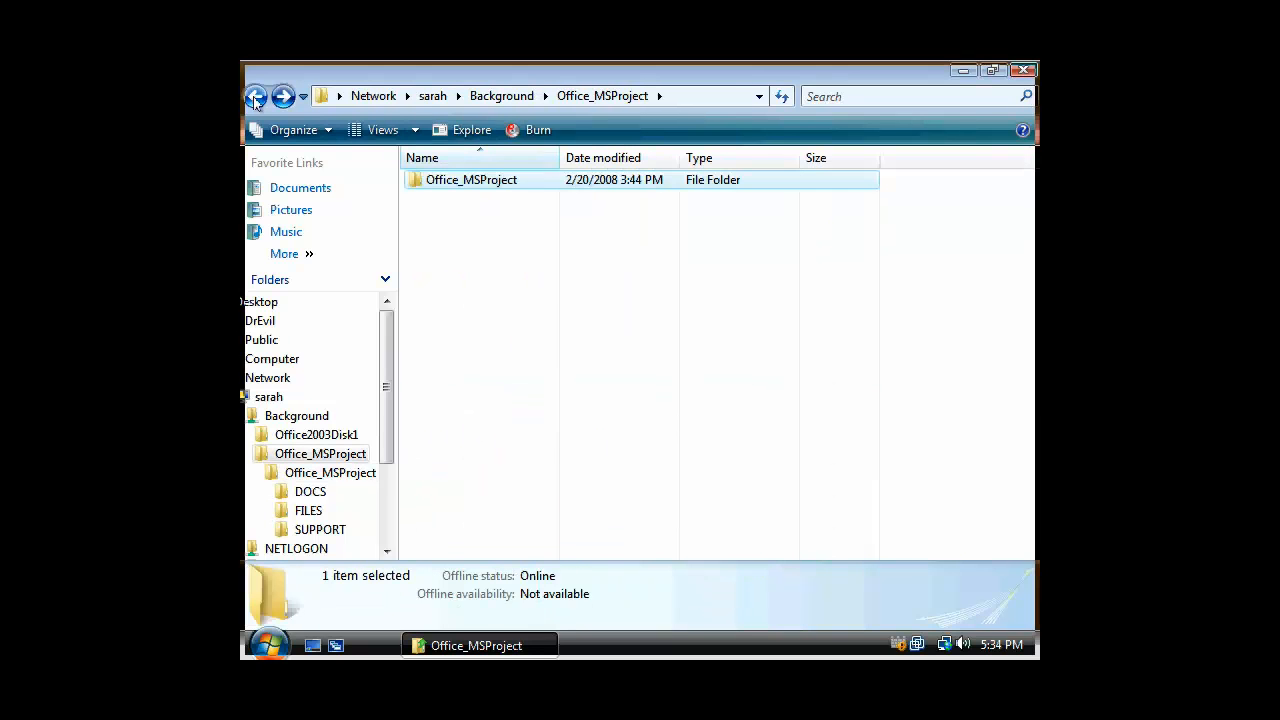
click(256, 96)
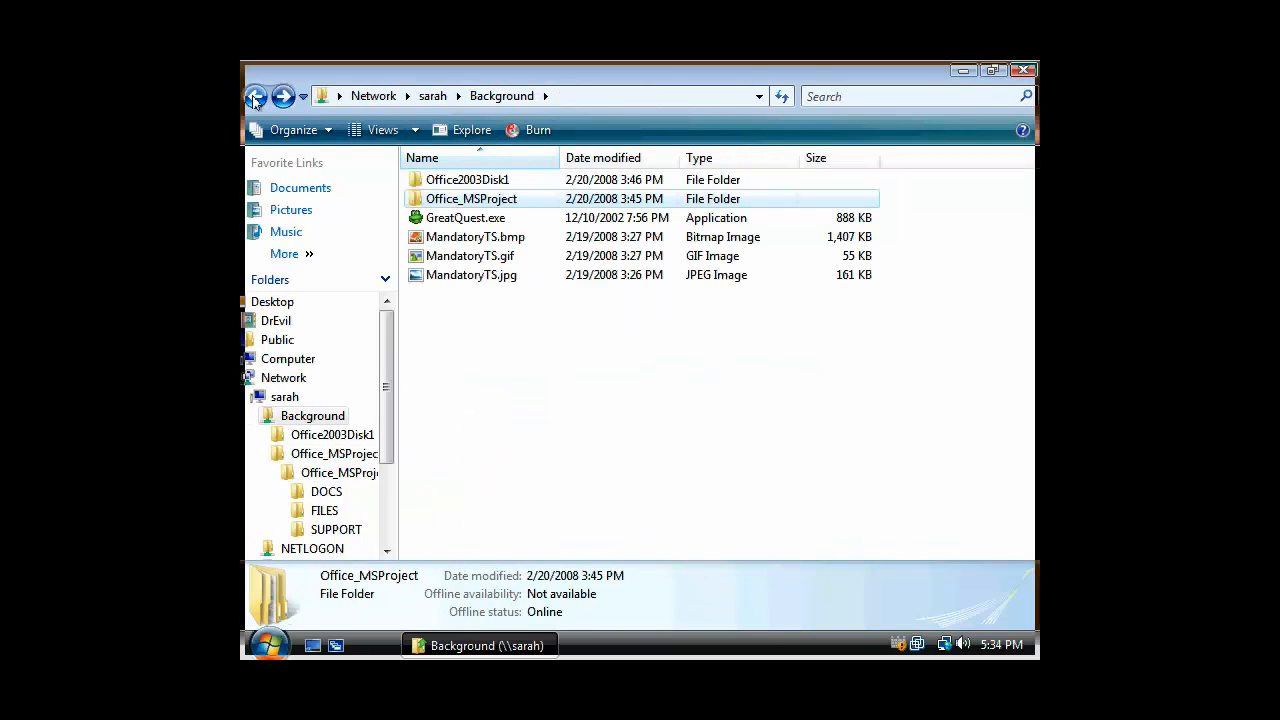
Reopen Office_MSProject\Office_MSProject, rerun SETUP.EXE, confirm it is blocked again, and return to Background
double_click(472, 198)
double_click(472, 184)
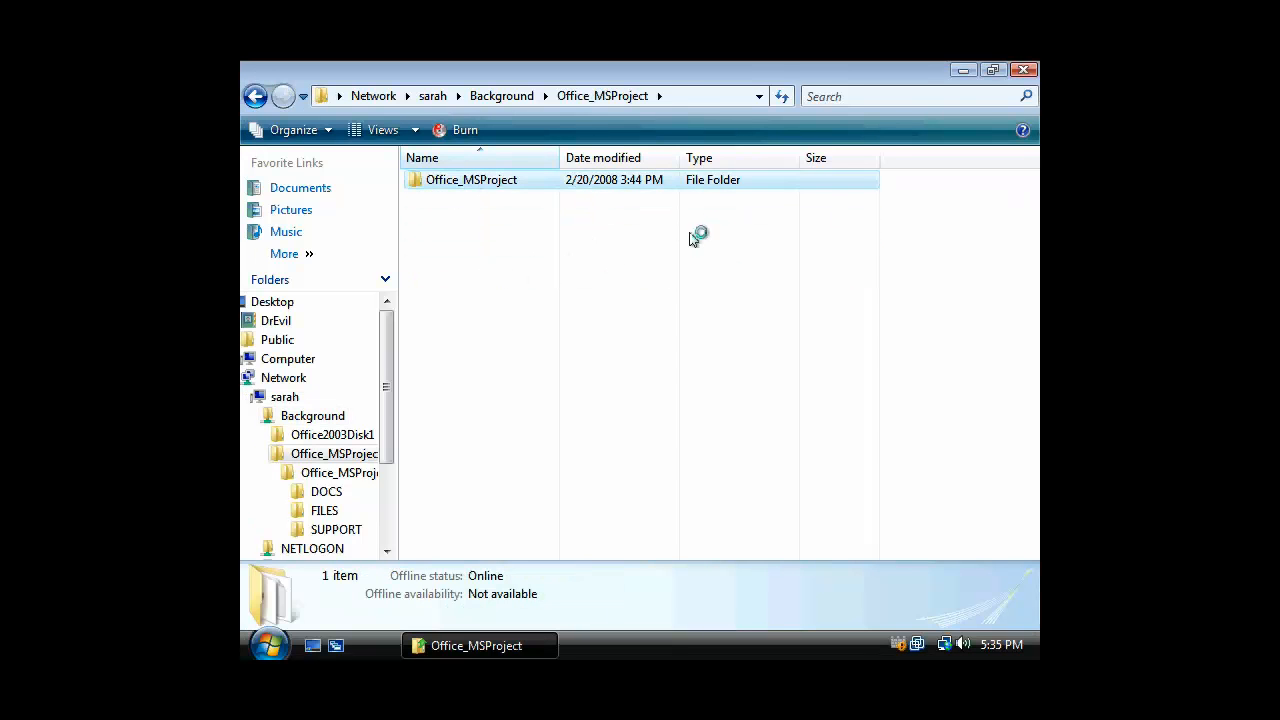
scroll(523, 466, down, 3)
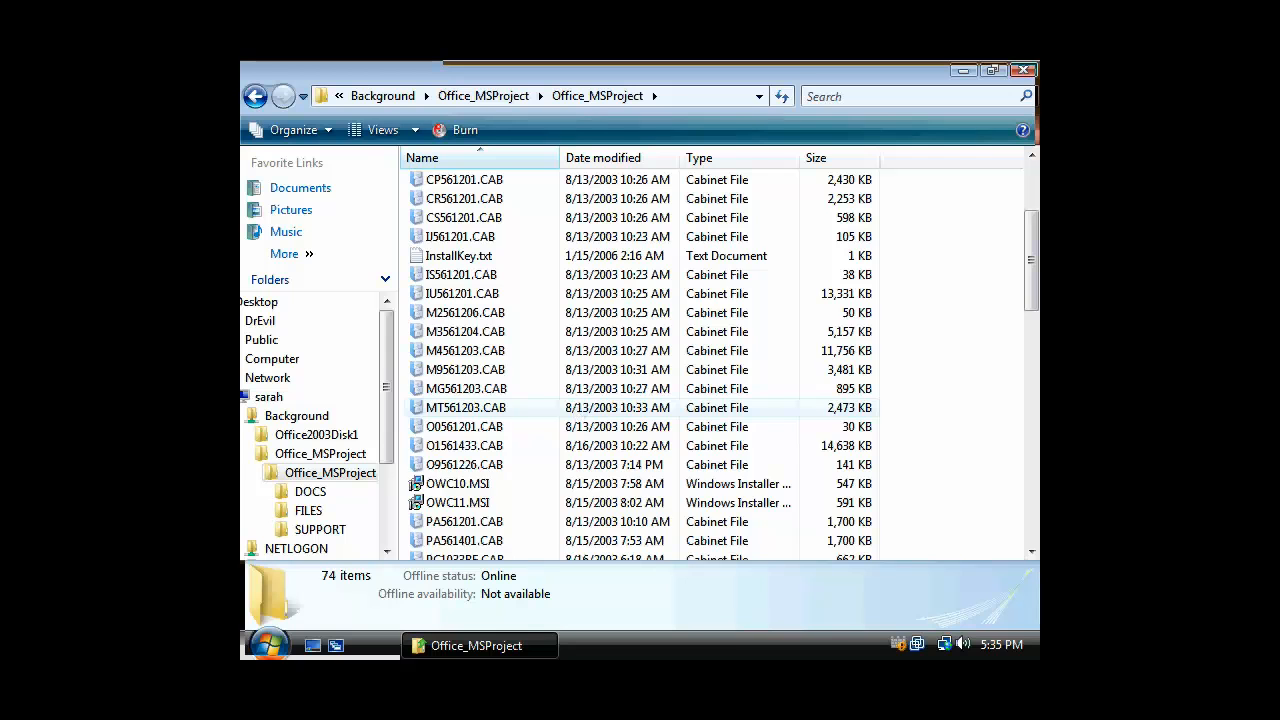
scroll(540, 458, down, 4)
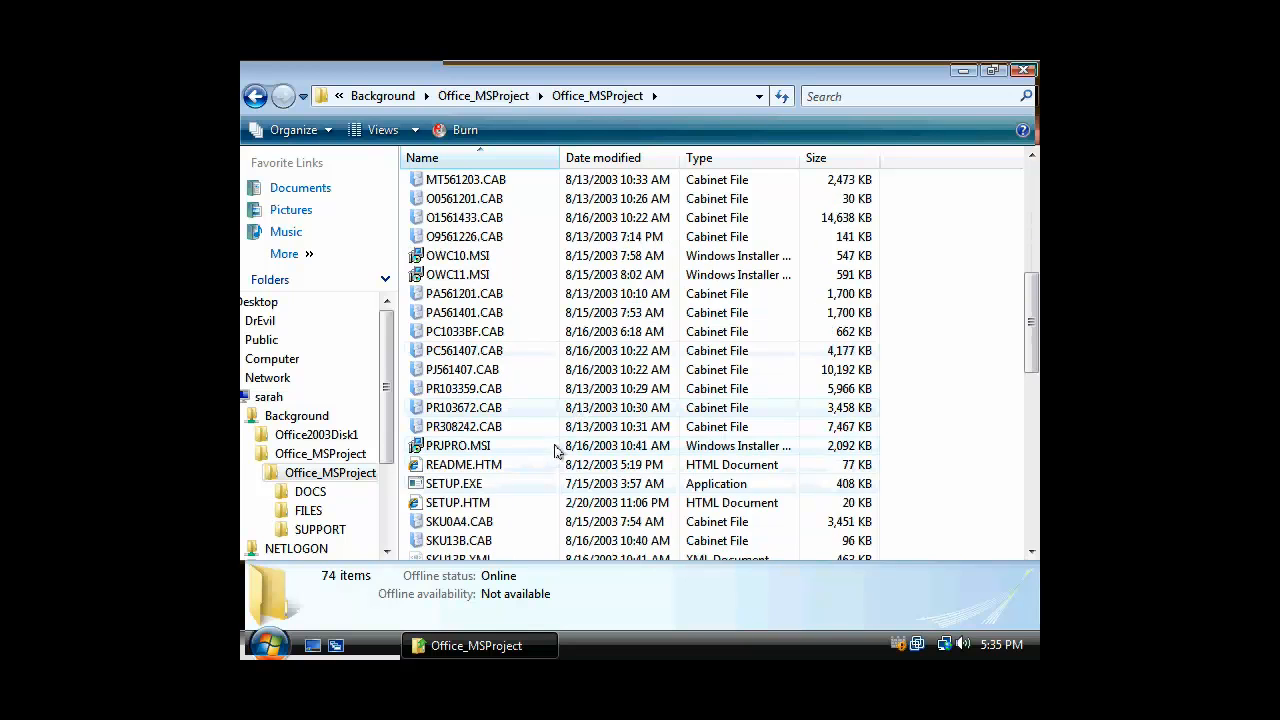
double_click(468, 486)
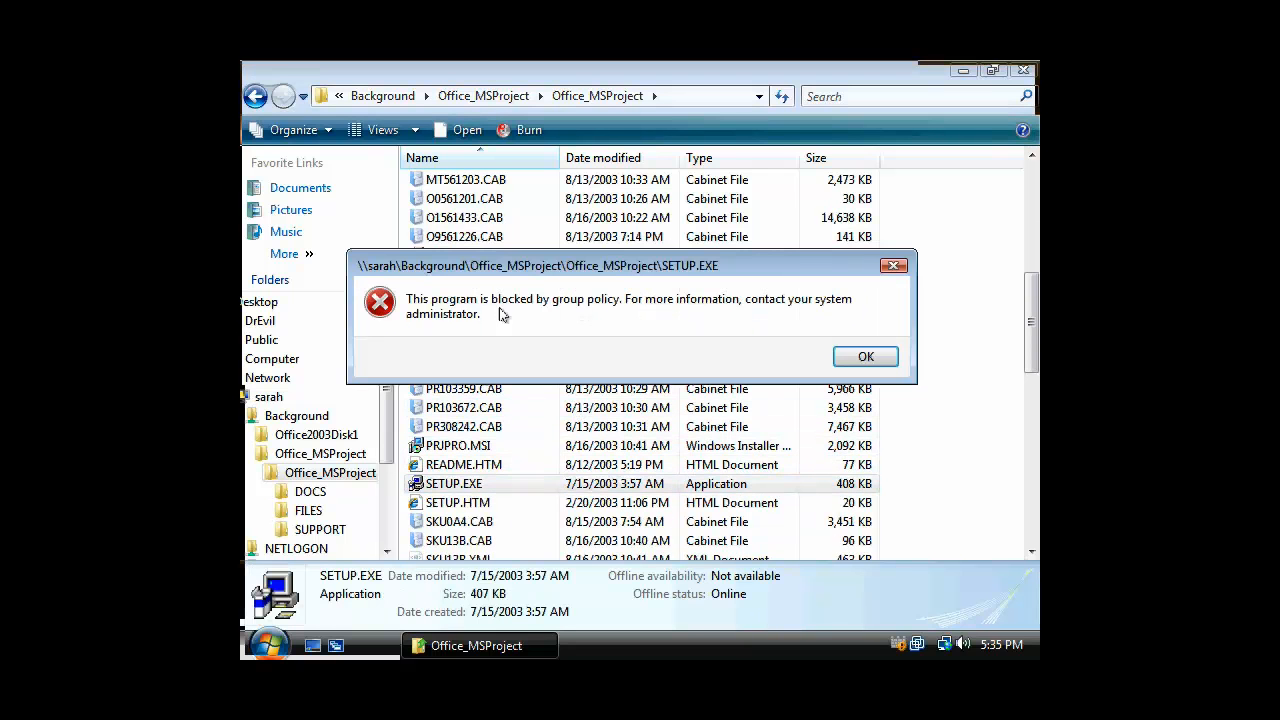
click(836, 354)
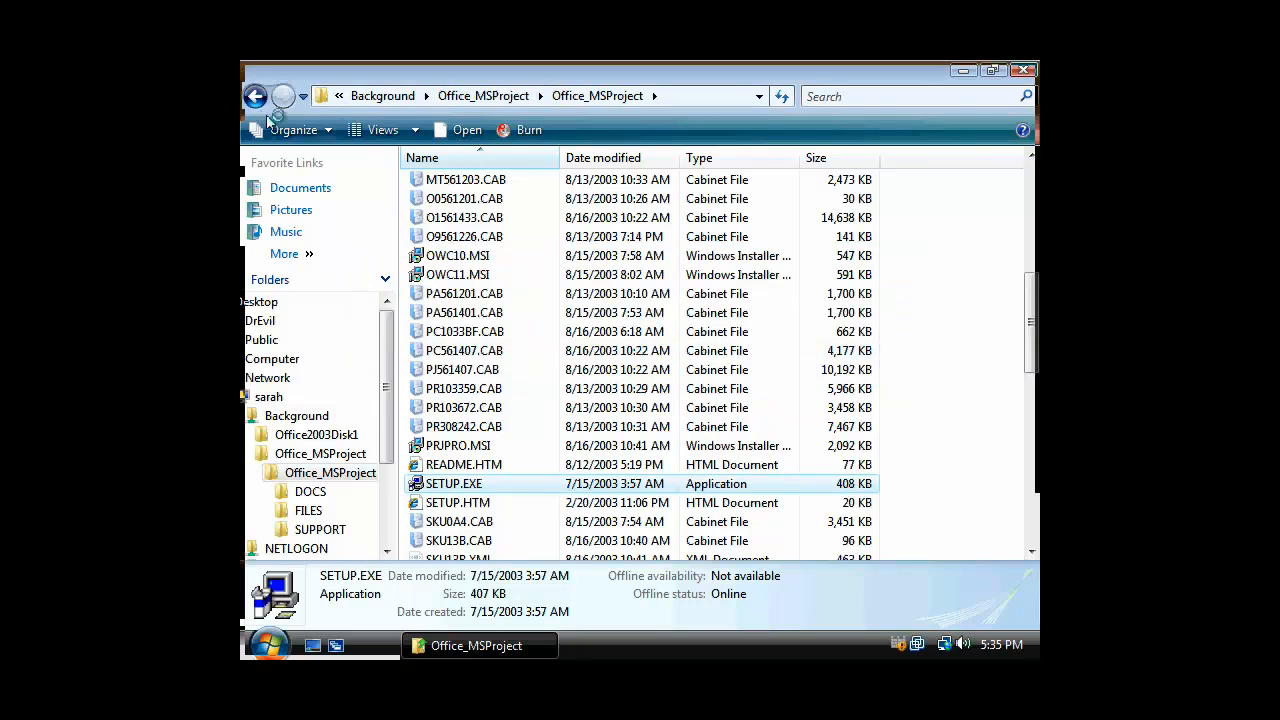
click(255, 96)
click(255, 96)
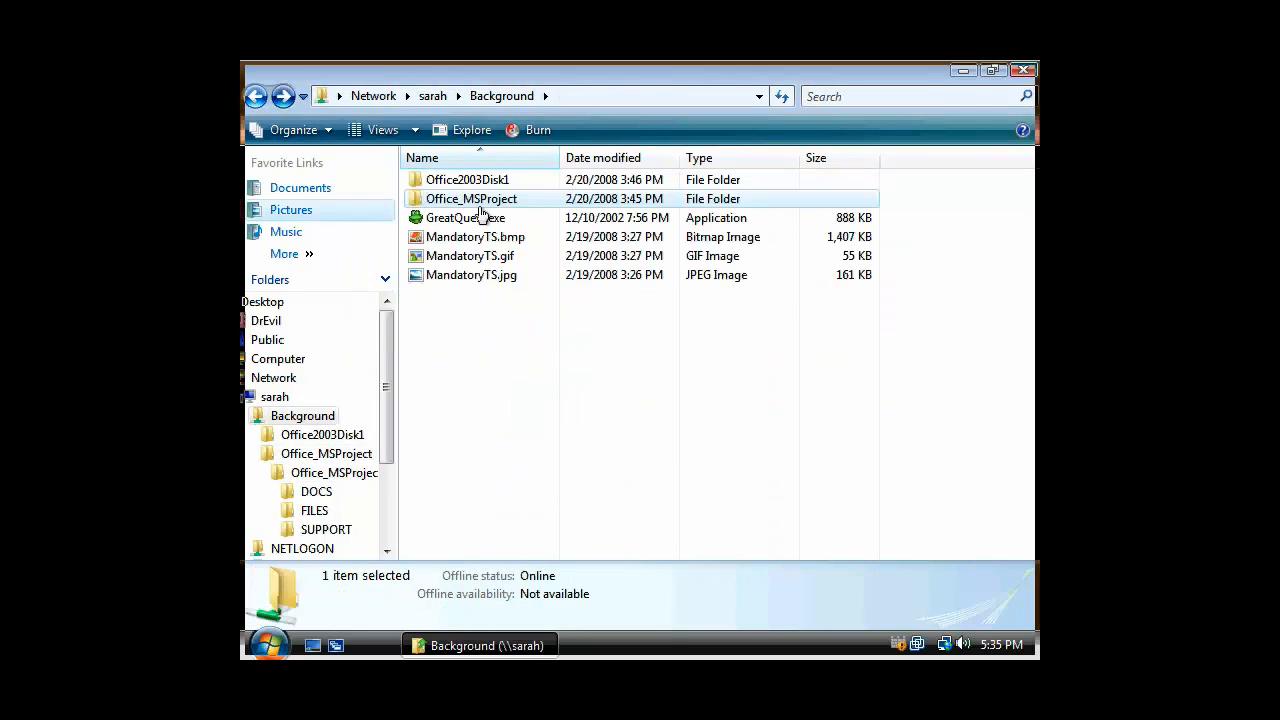
Run SETUP.EXE from Office2003Disk1, dismiss the group policy block message, and return to Background
double_click(481, 183)
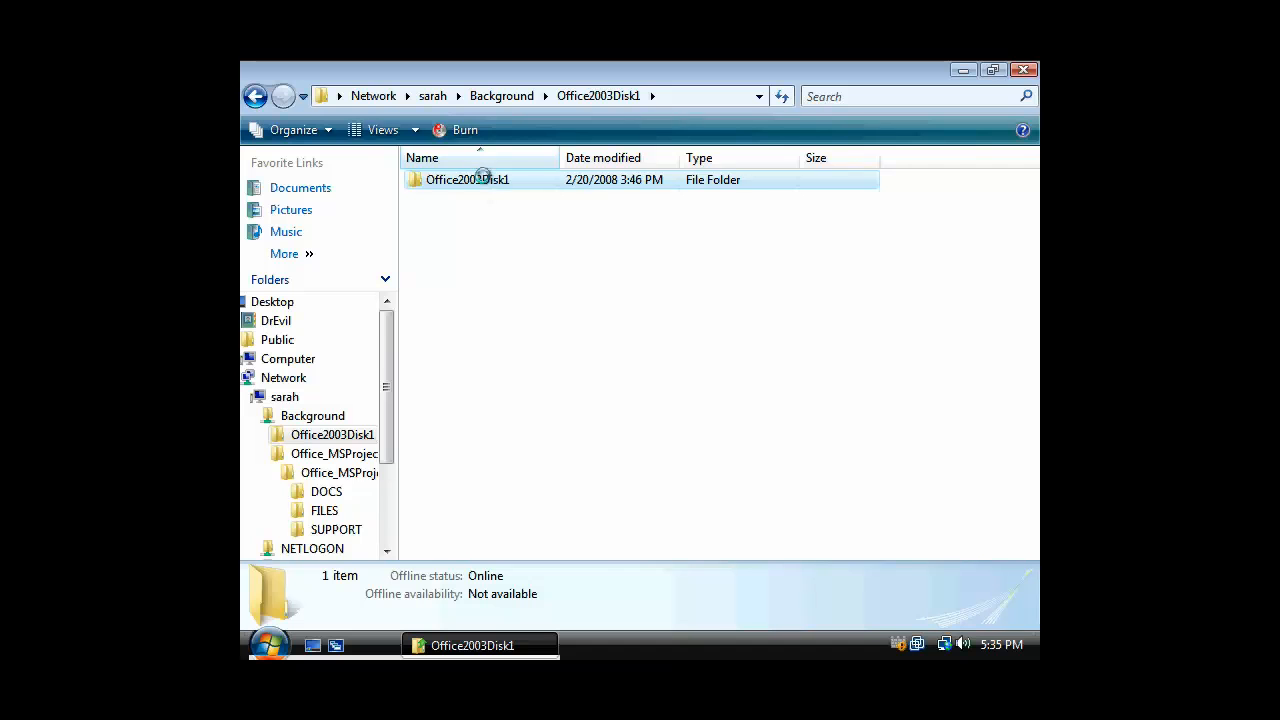
scroll(580, 288, down, 11)
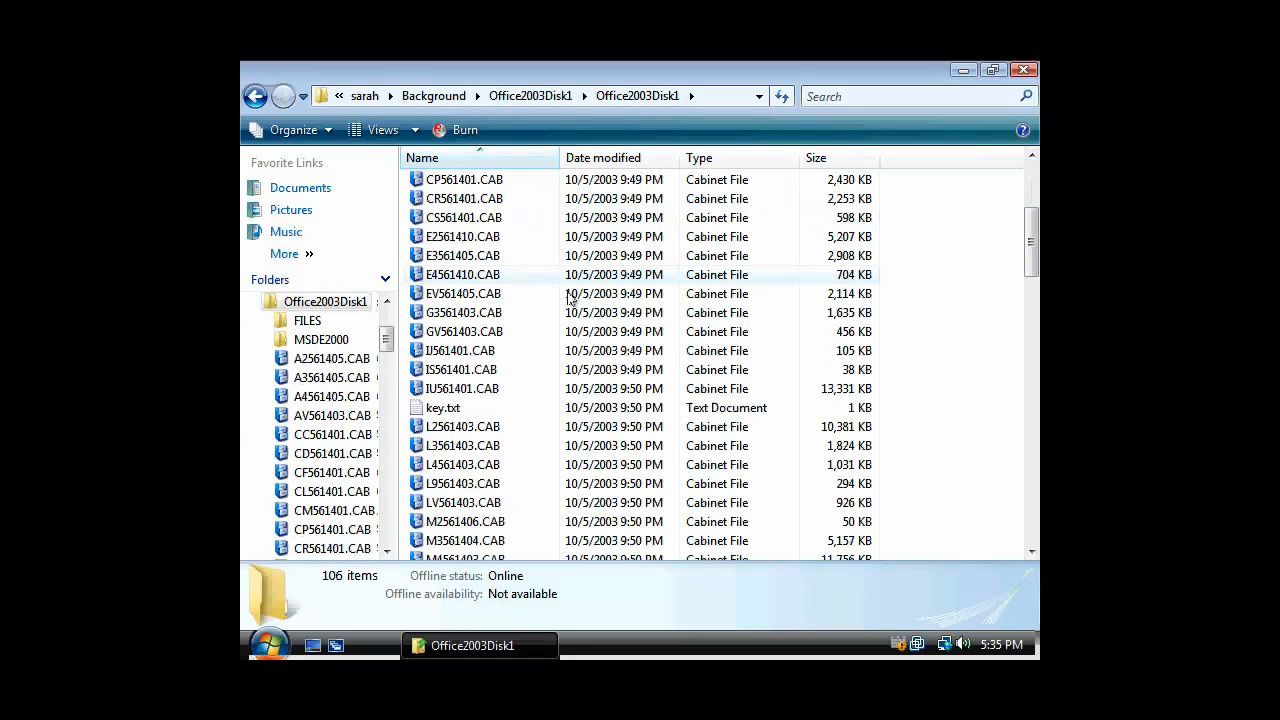
scroll(596, 310, down, 6)
double_click(455, 351)
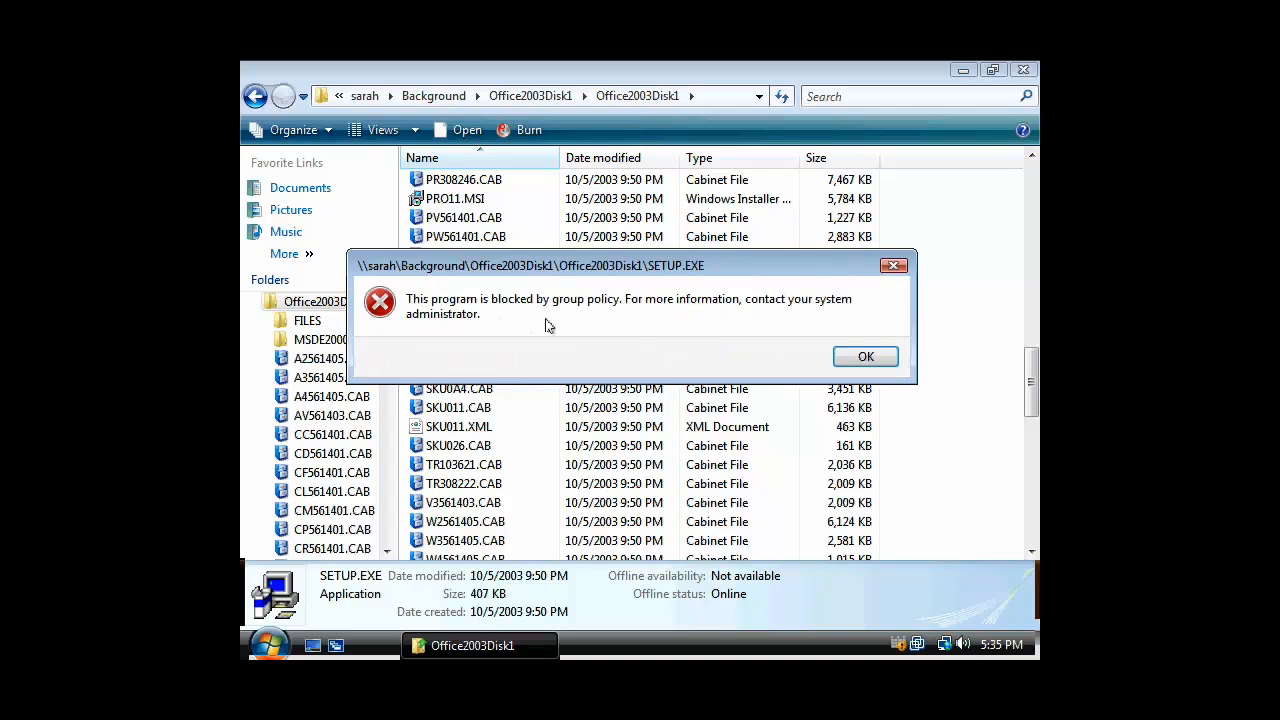
click(868, 357)
click(255, 96)
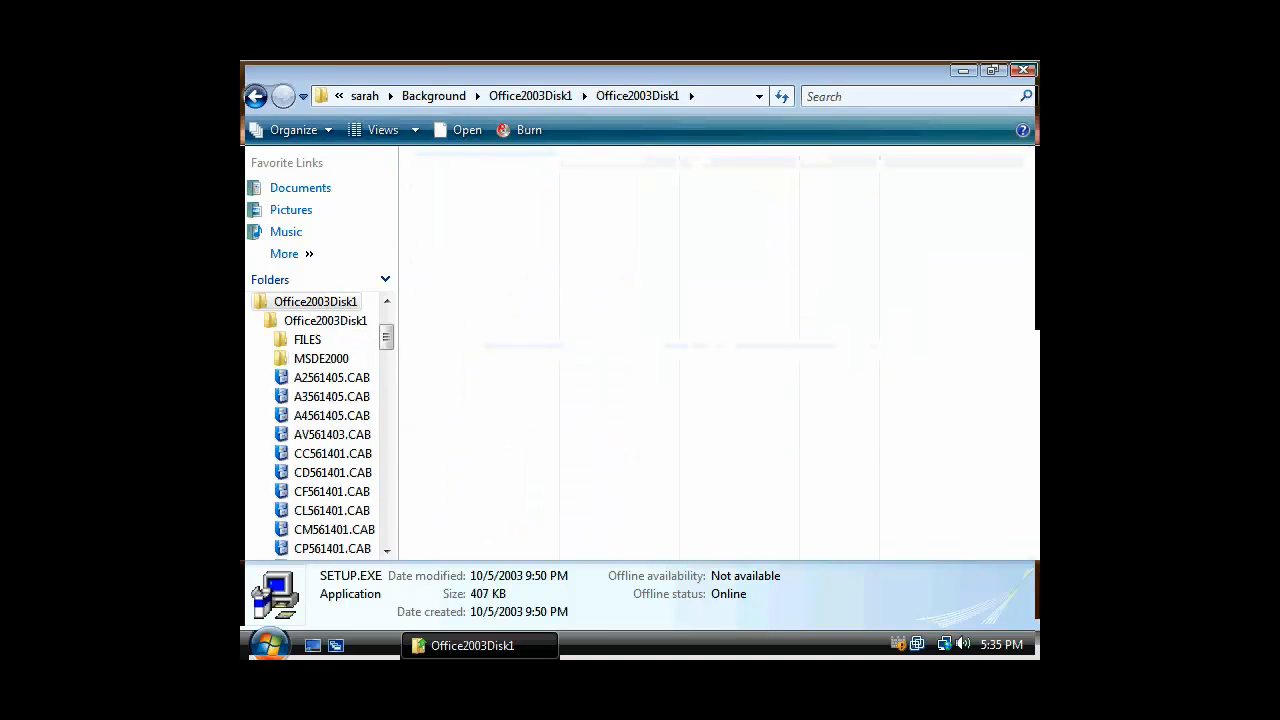
click(255, 96)
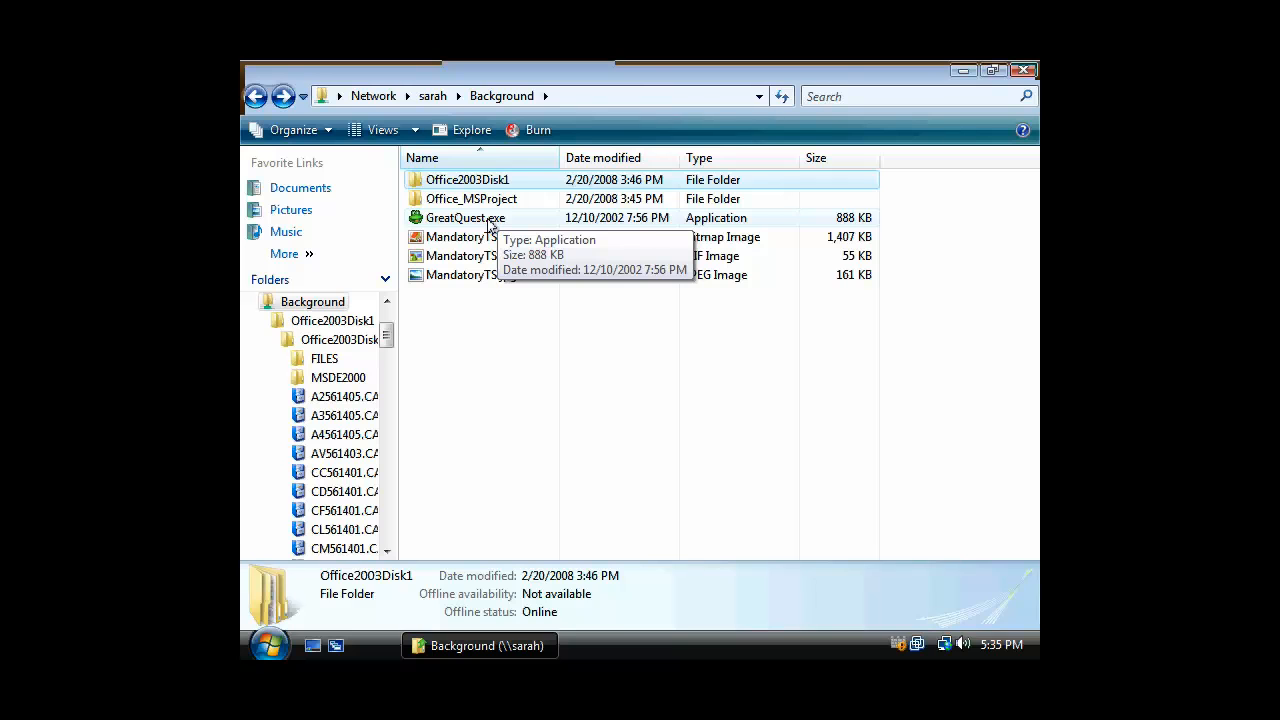
Launch GreatQuest.exe, dismiss its Direct3D device error, and close the Background window
double_click(490, 220)
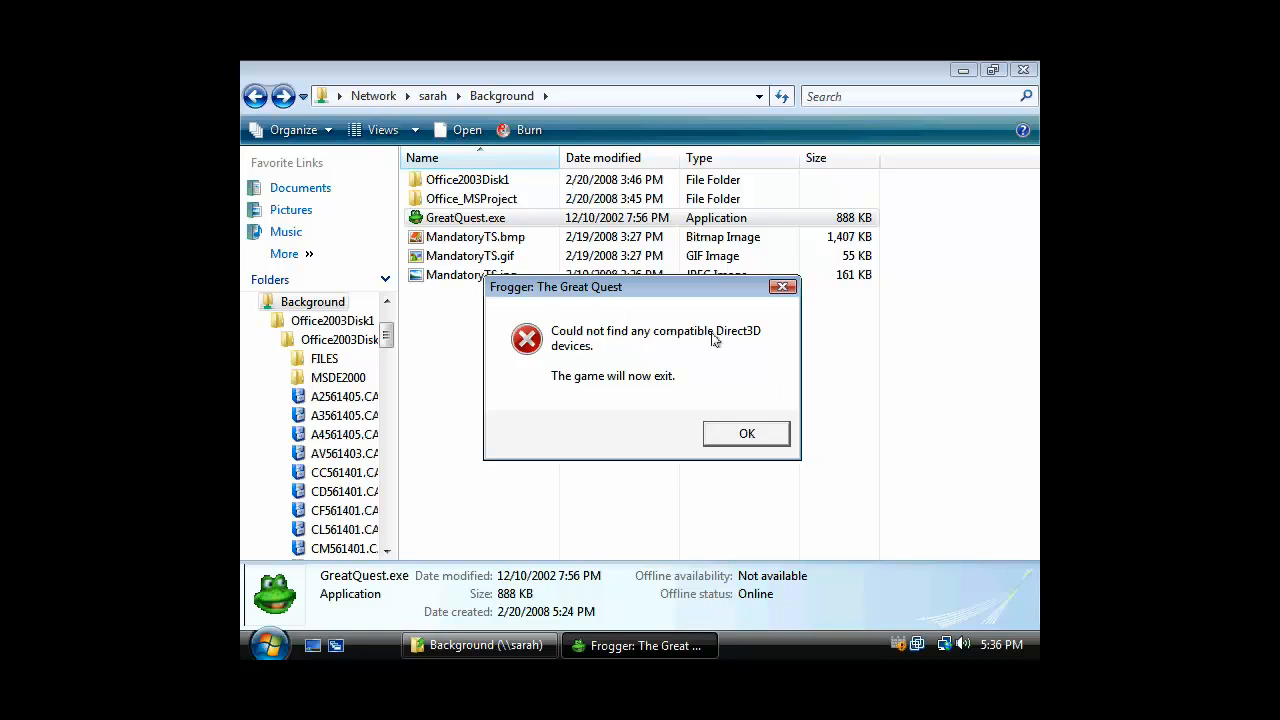
click(765, 433)
click(606, 369)
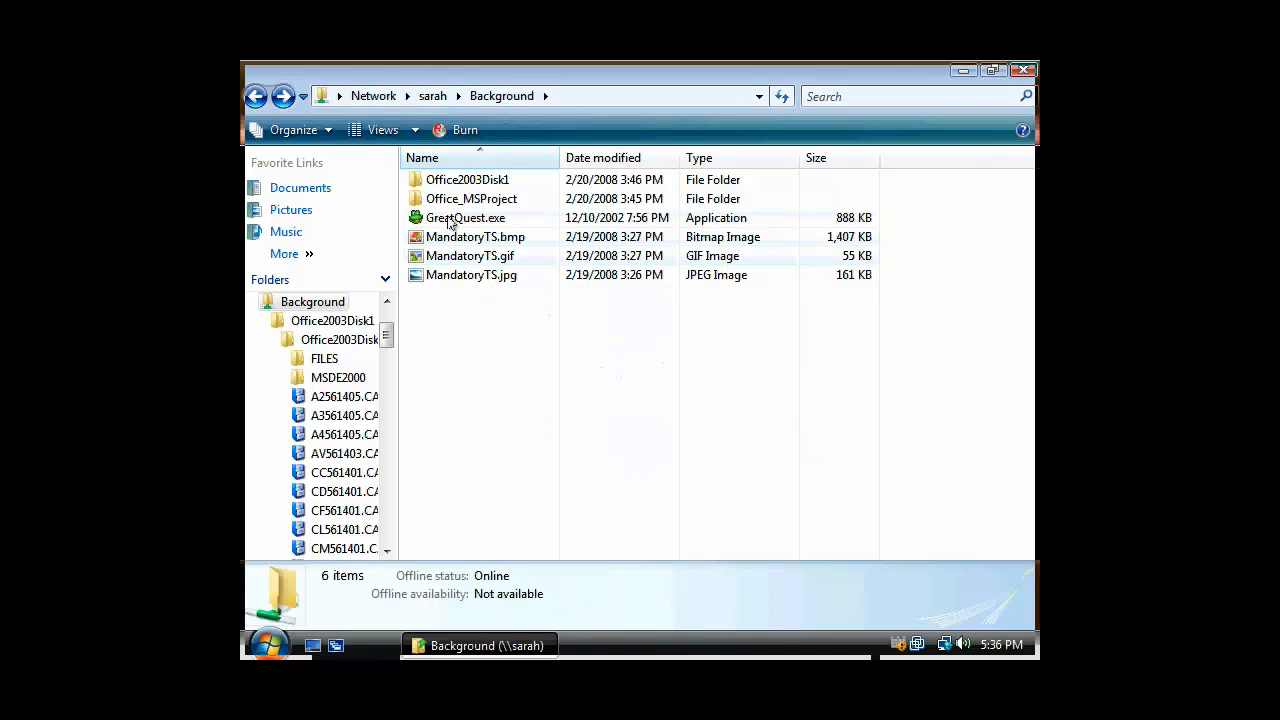
mouse_move(386, 343)
mouse_down()
mouse_move(395, 393)
mouse_move(396, 328)
mouse_up()
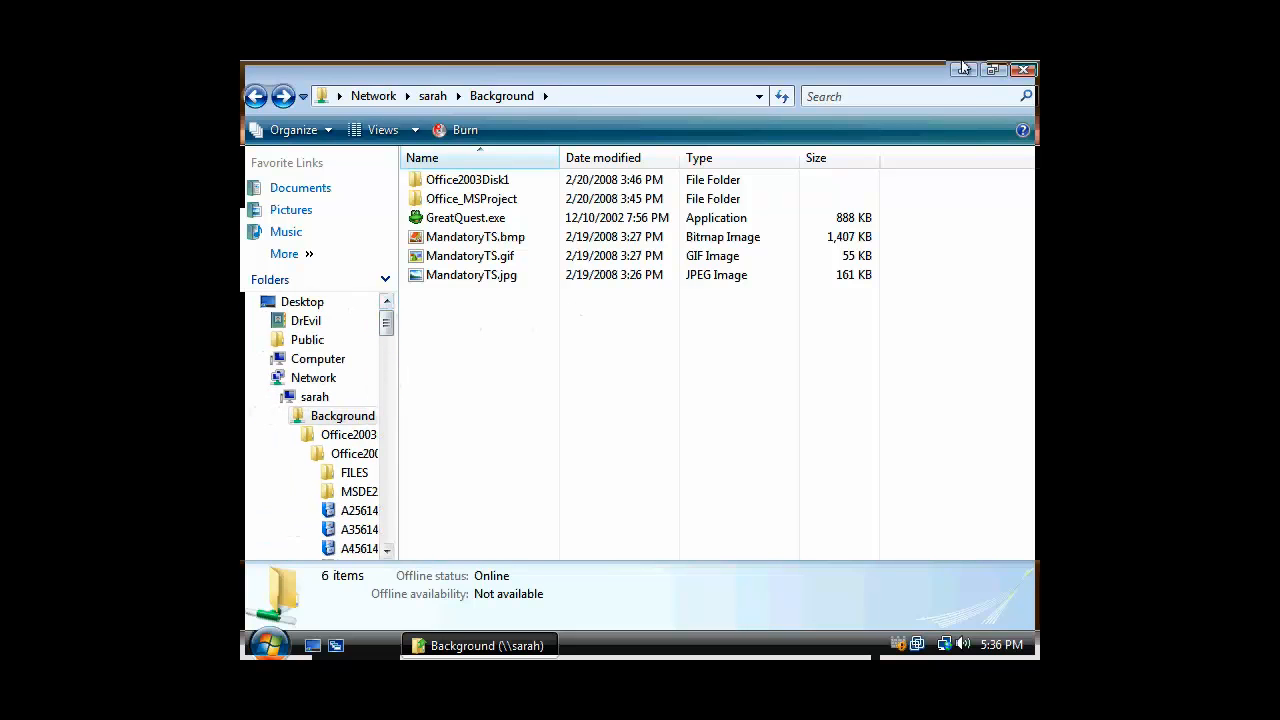
click(1024, 70)
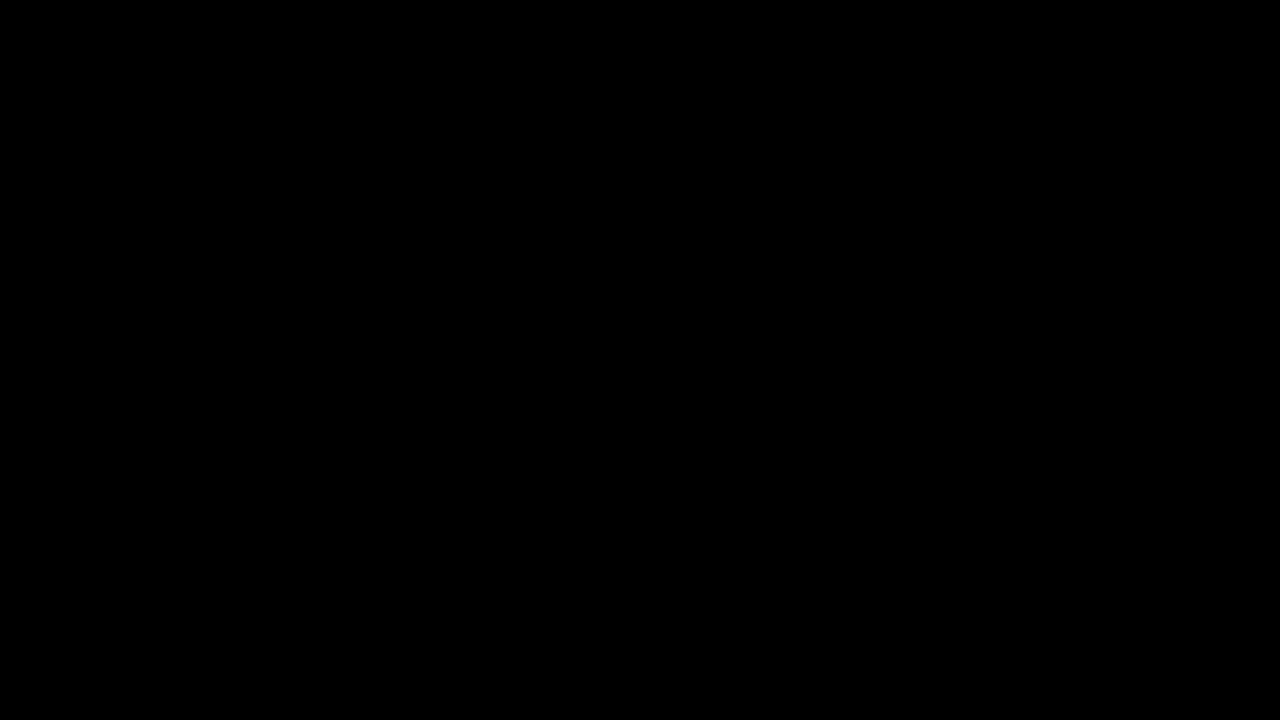